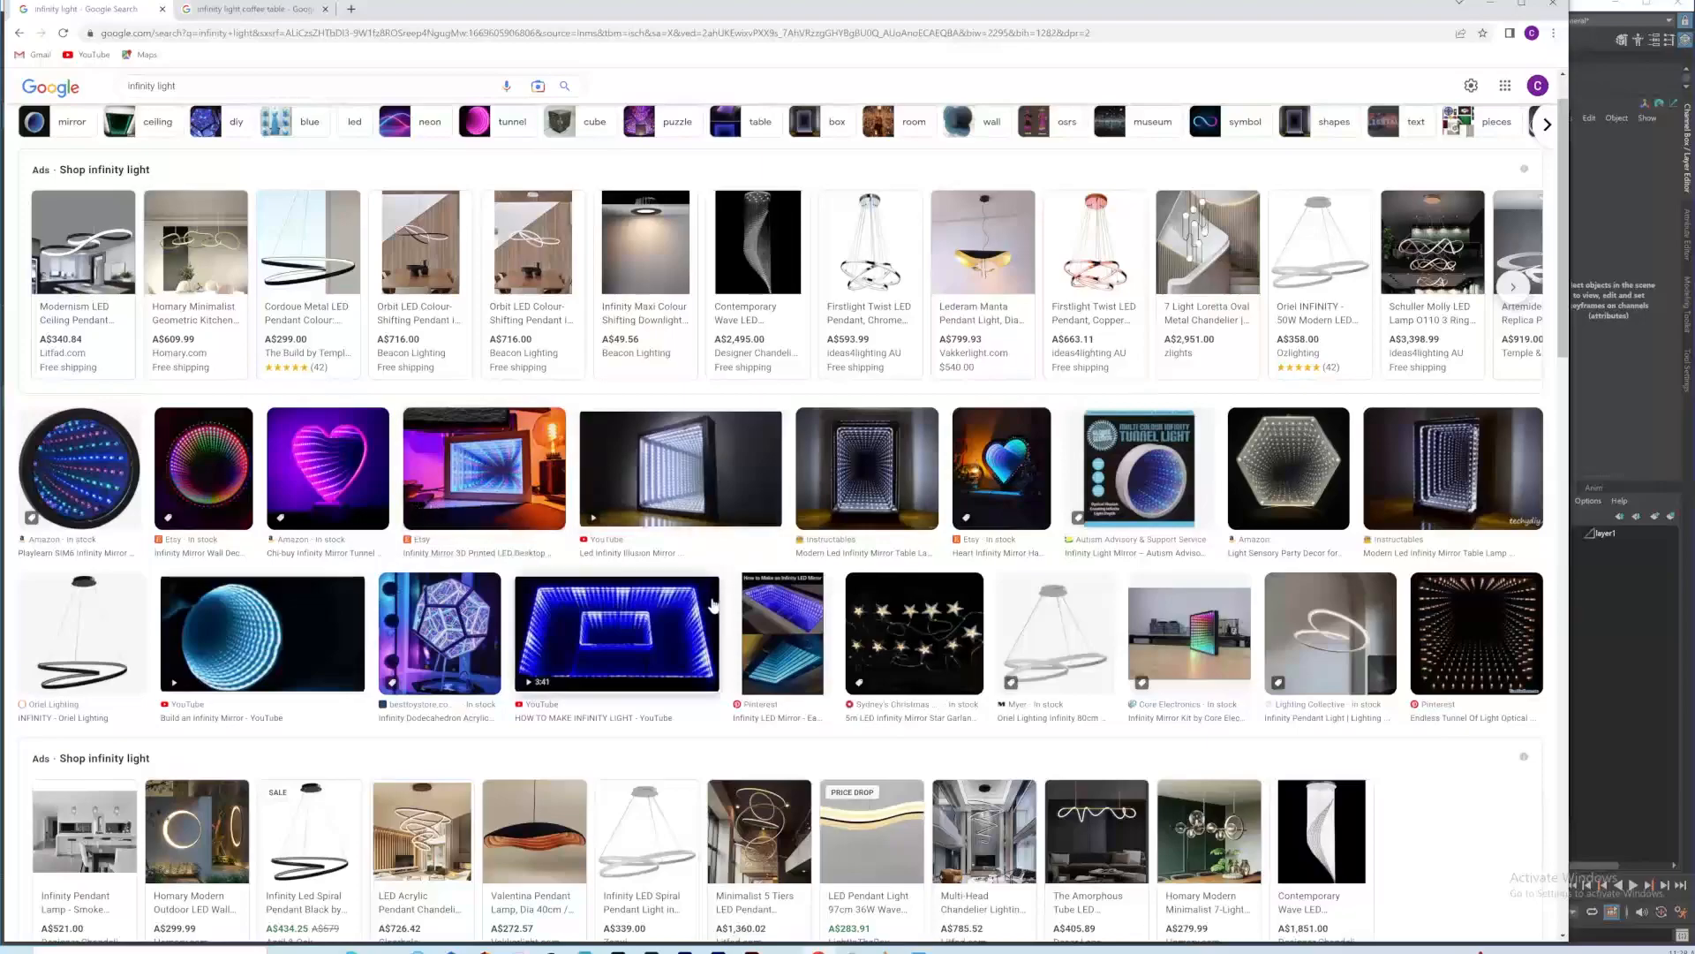
Step: Review the infinity light and infinity light coffee table image results, and clear the reference windows to reveal the Maya scene
scroll(430, 521, down, 1)
scroll(430, 521, up, 2)
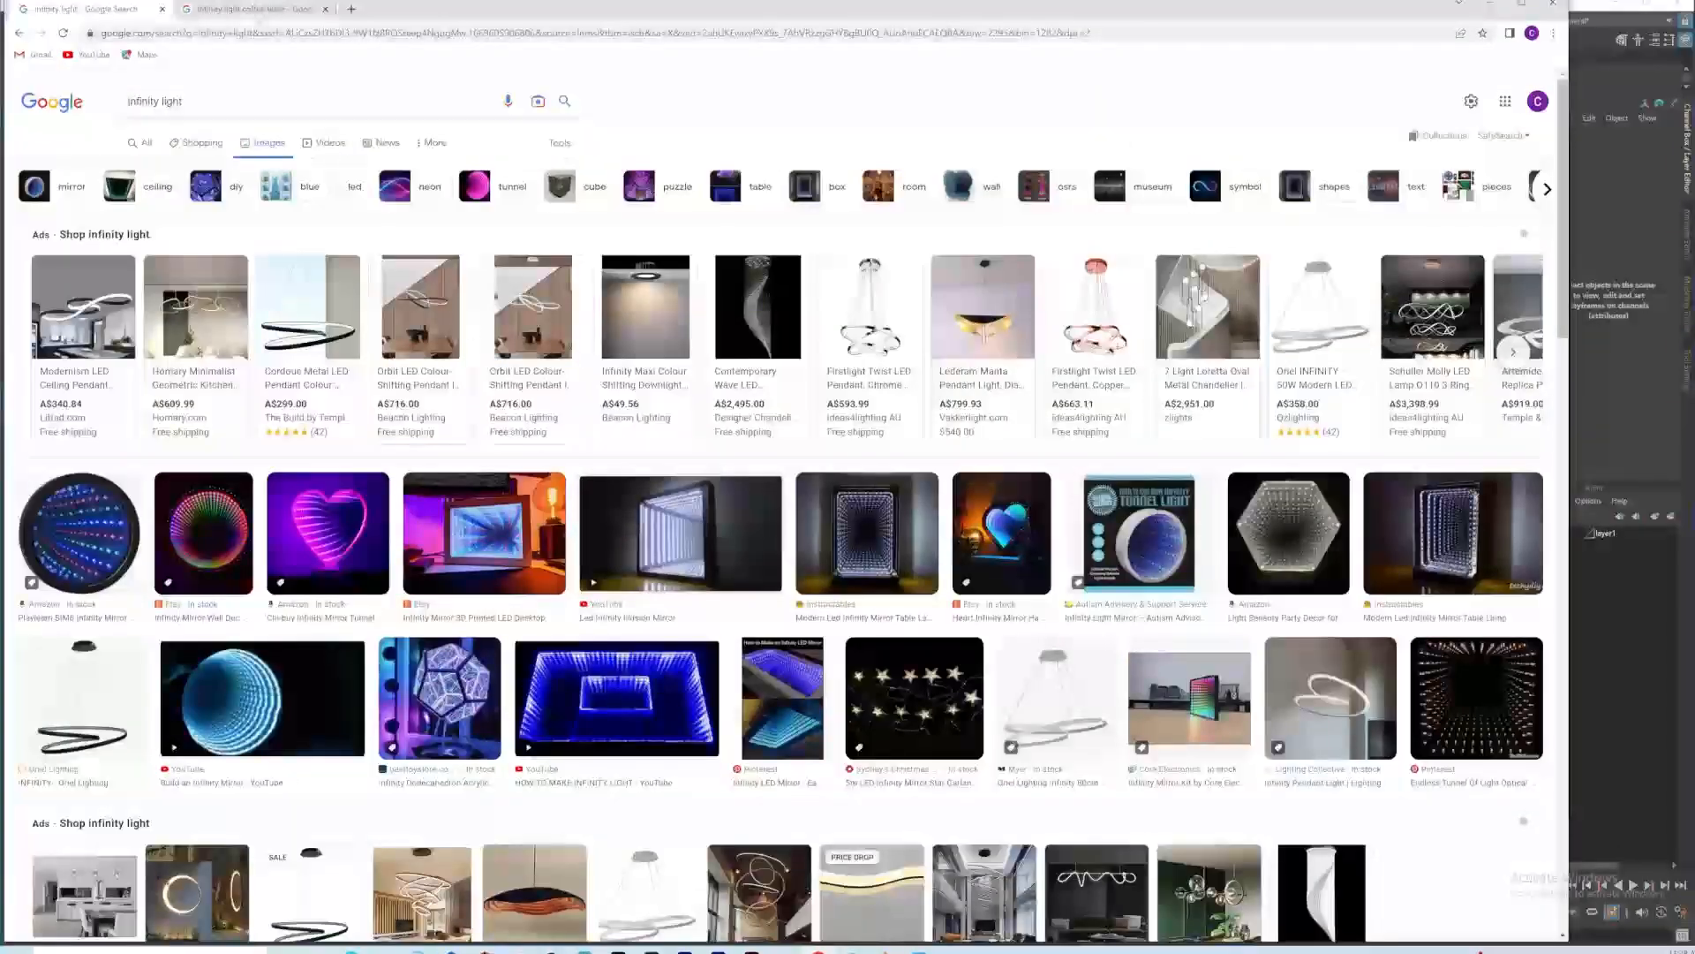
key(ctrl+Tab)
scroll(557, 539, up, 2)
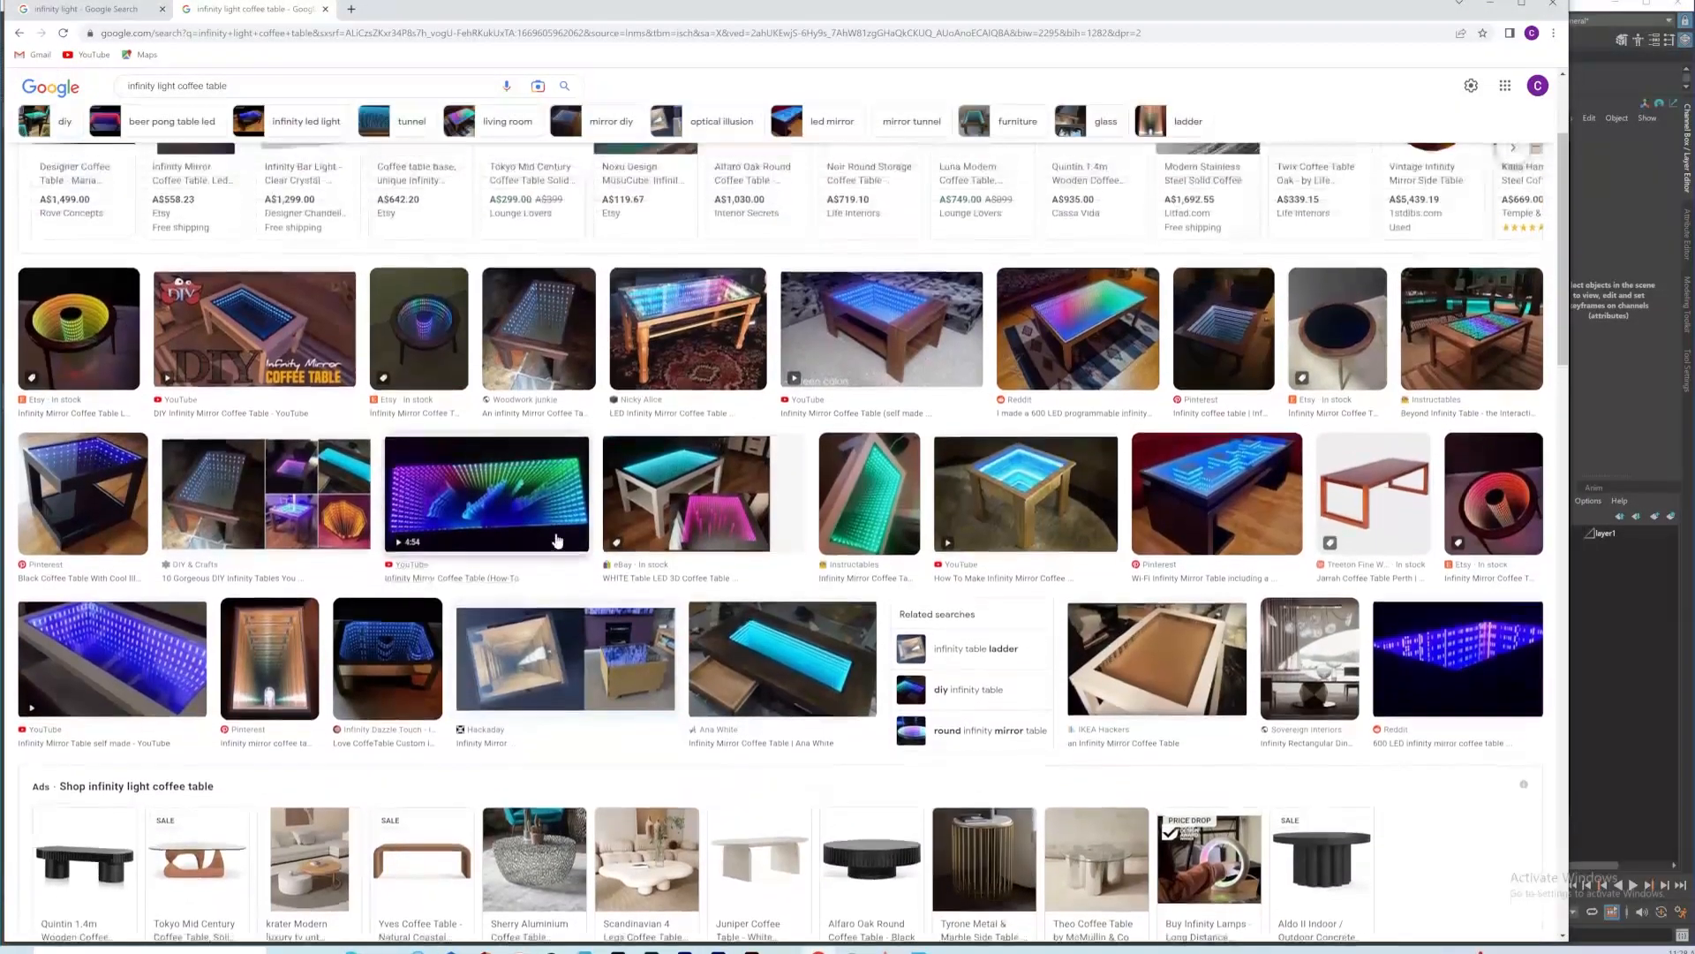
scroll(100, 405, down, 1)
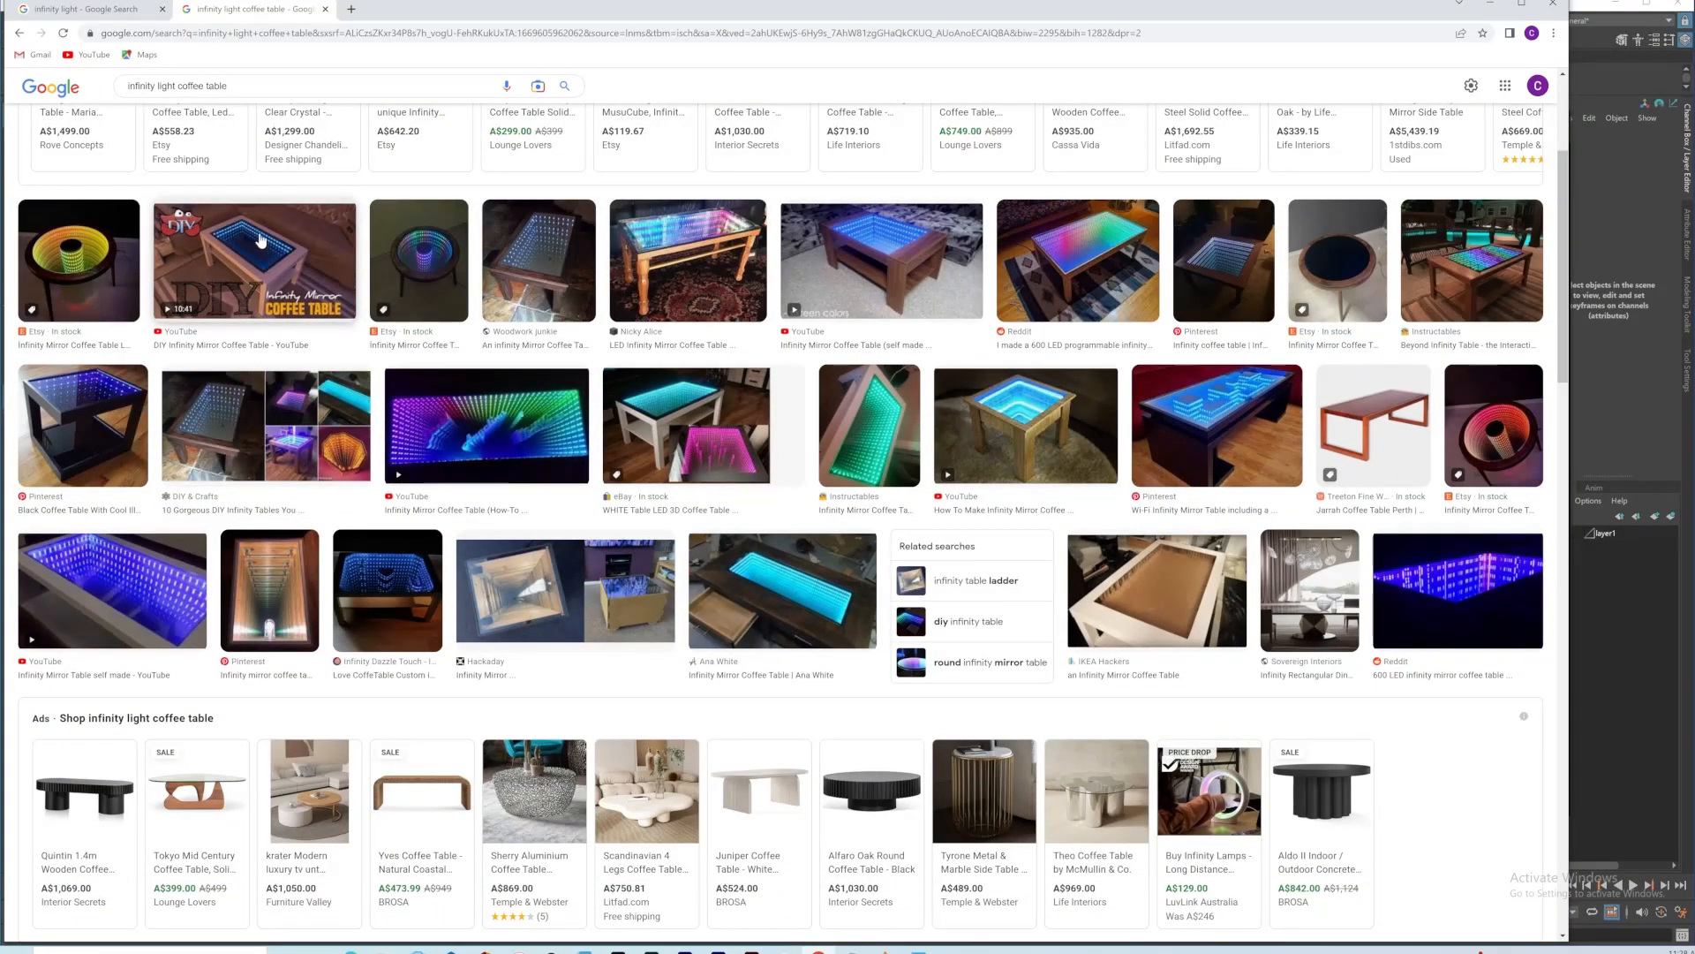
key(ctrl+Tab)
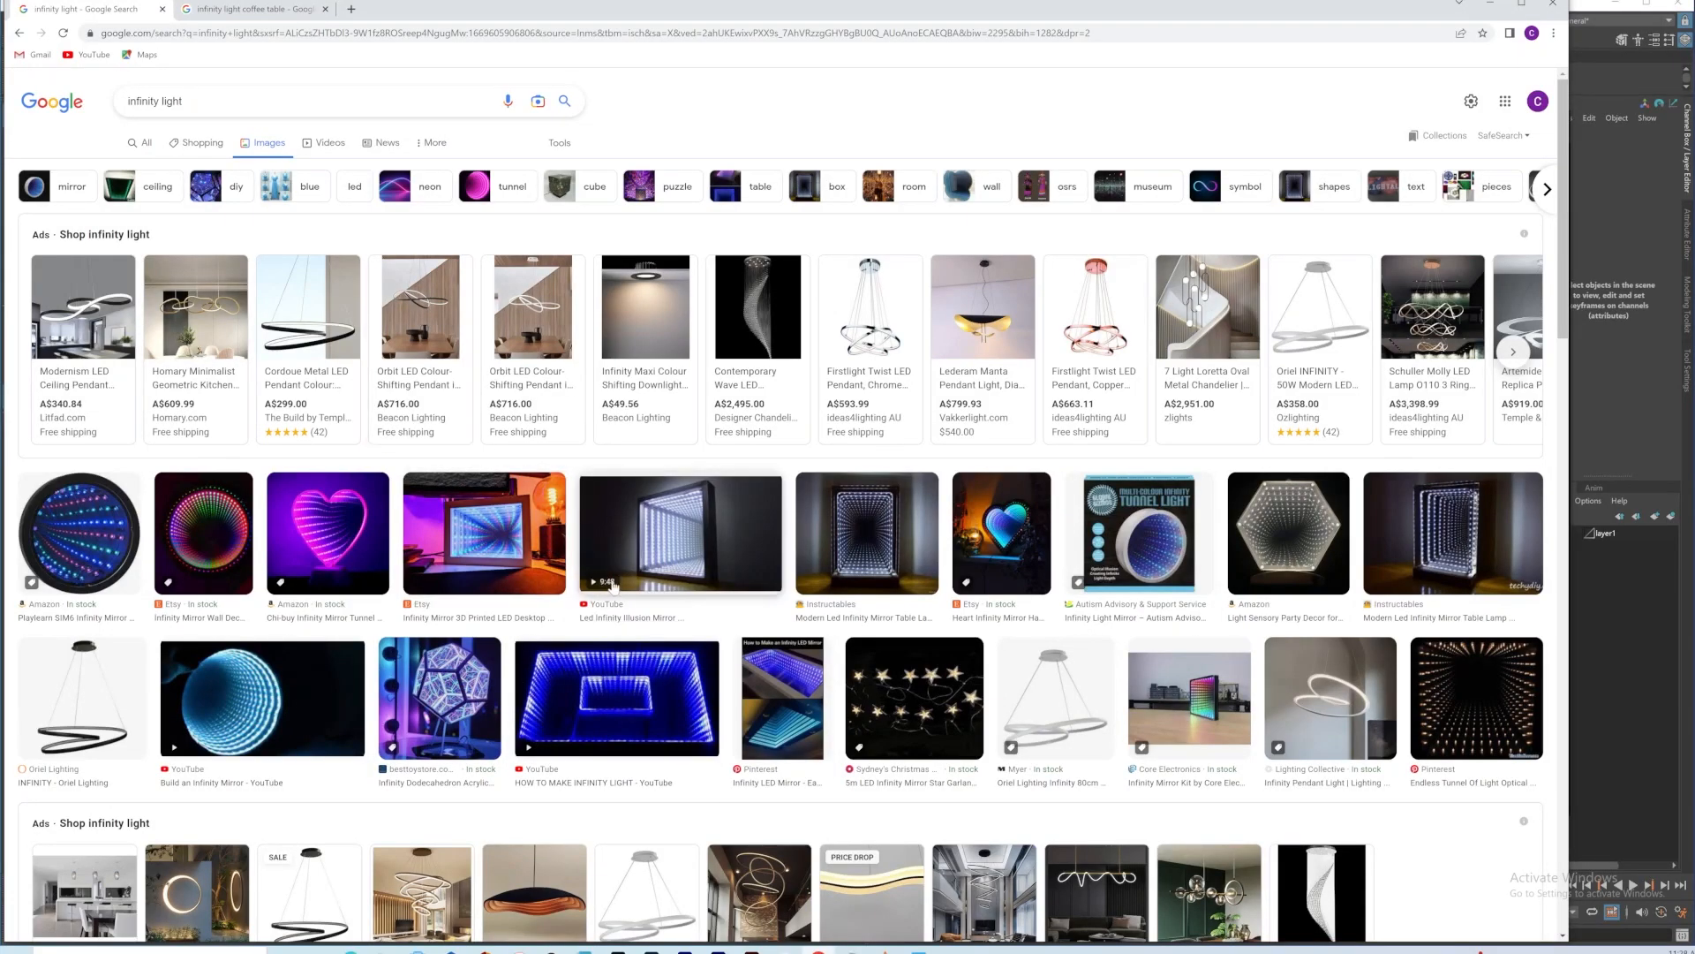
scroll(644, 580, down, 1)
scroll(643, 580, down, 2)
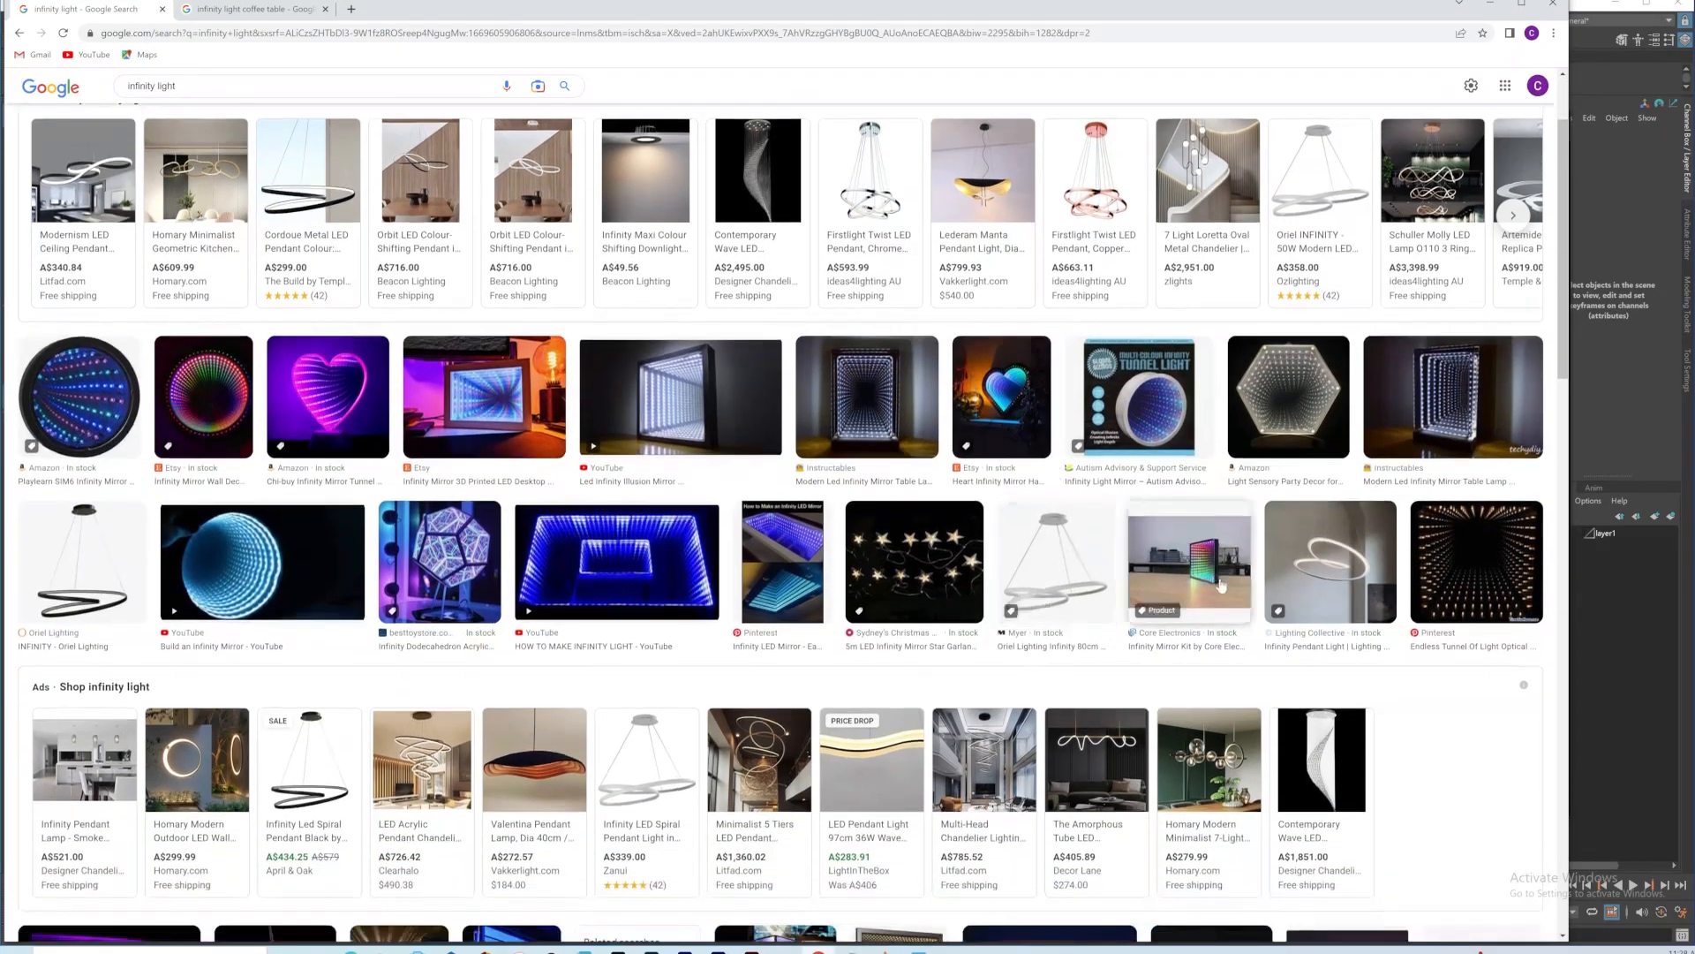
scroll(1215, 589, down, 5)
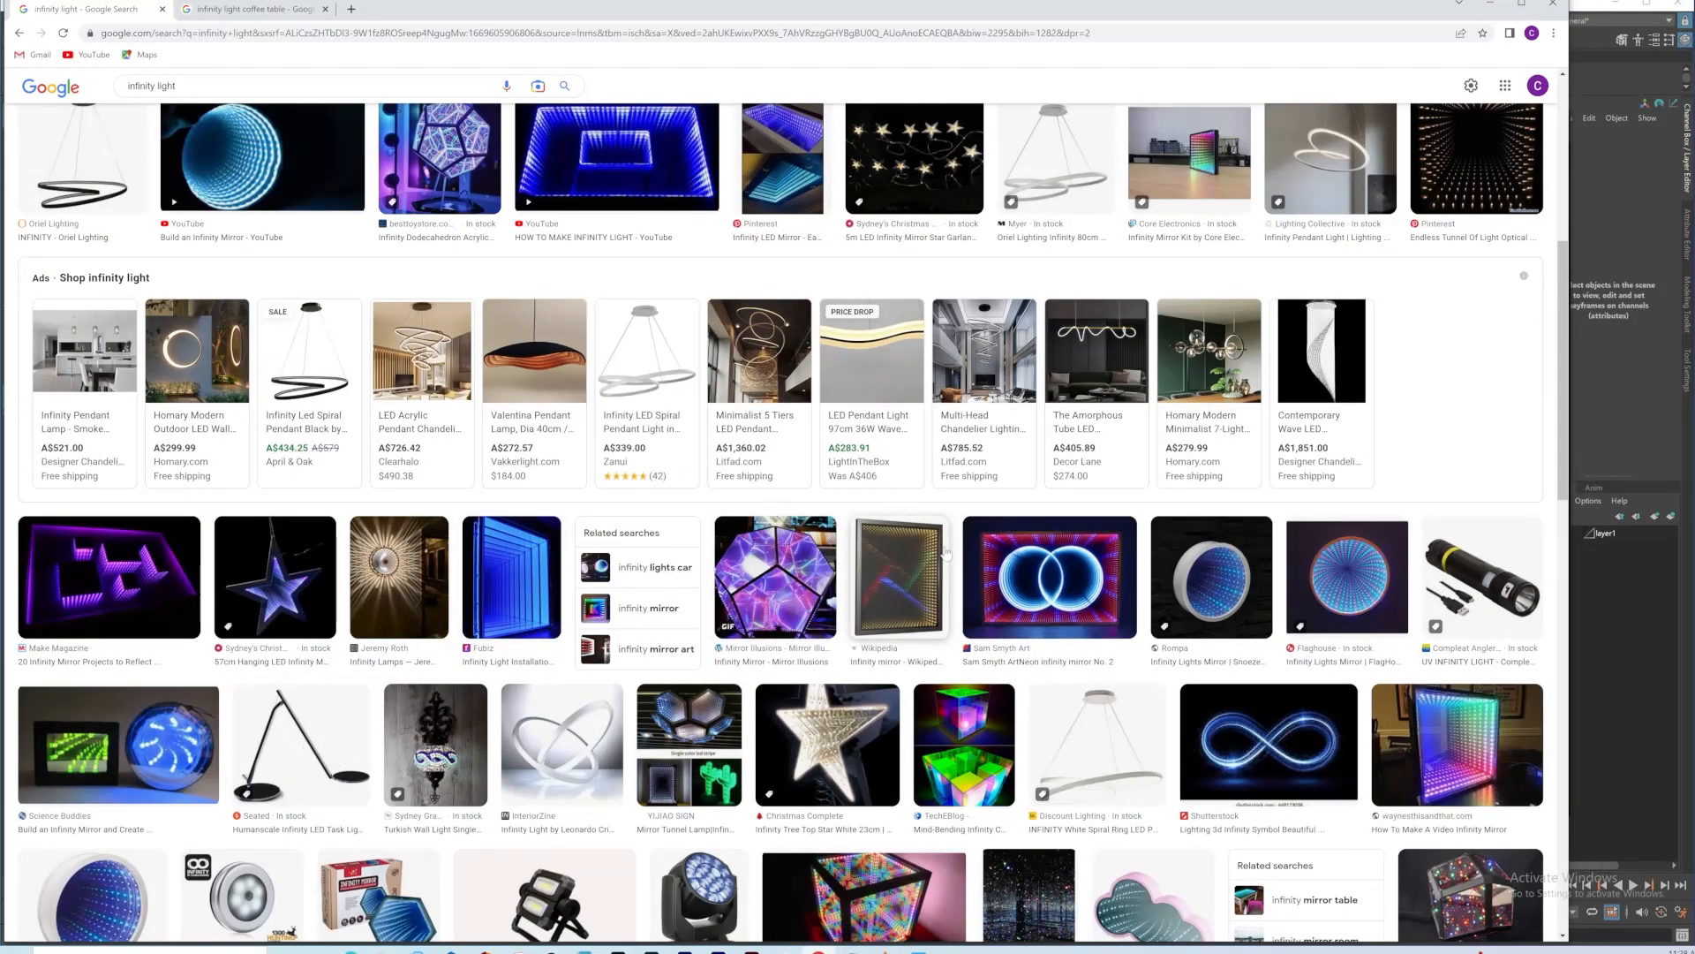
scroll(700, 616, up, 5)
click(1492, 5)
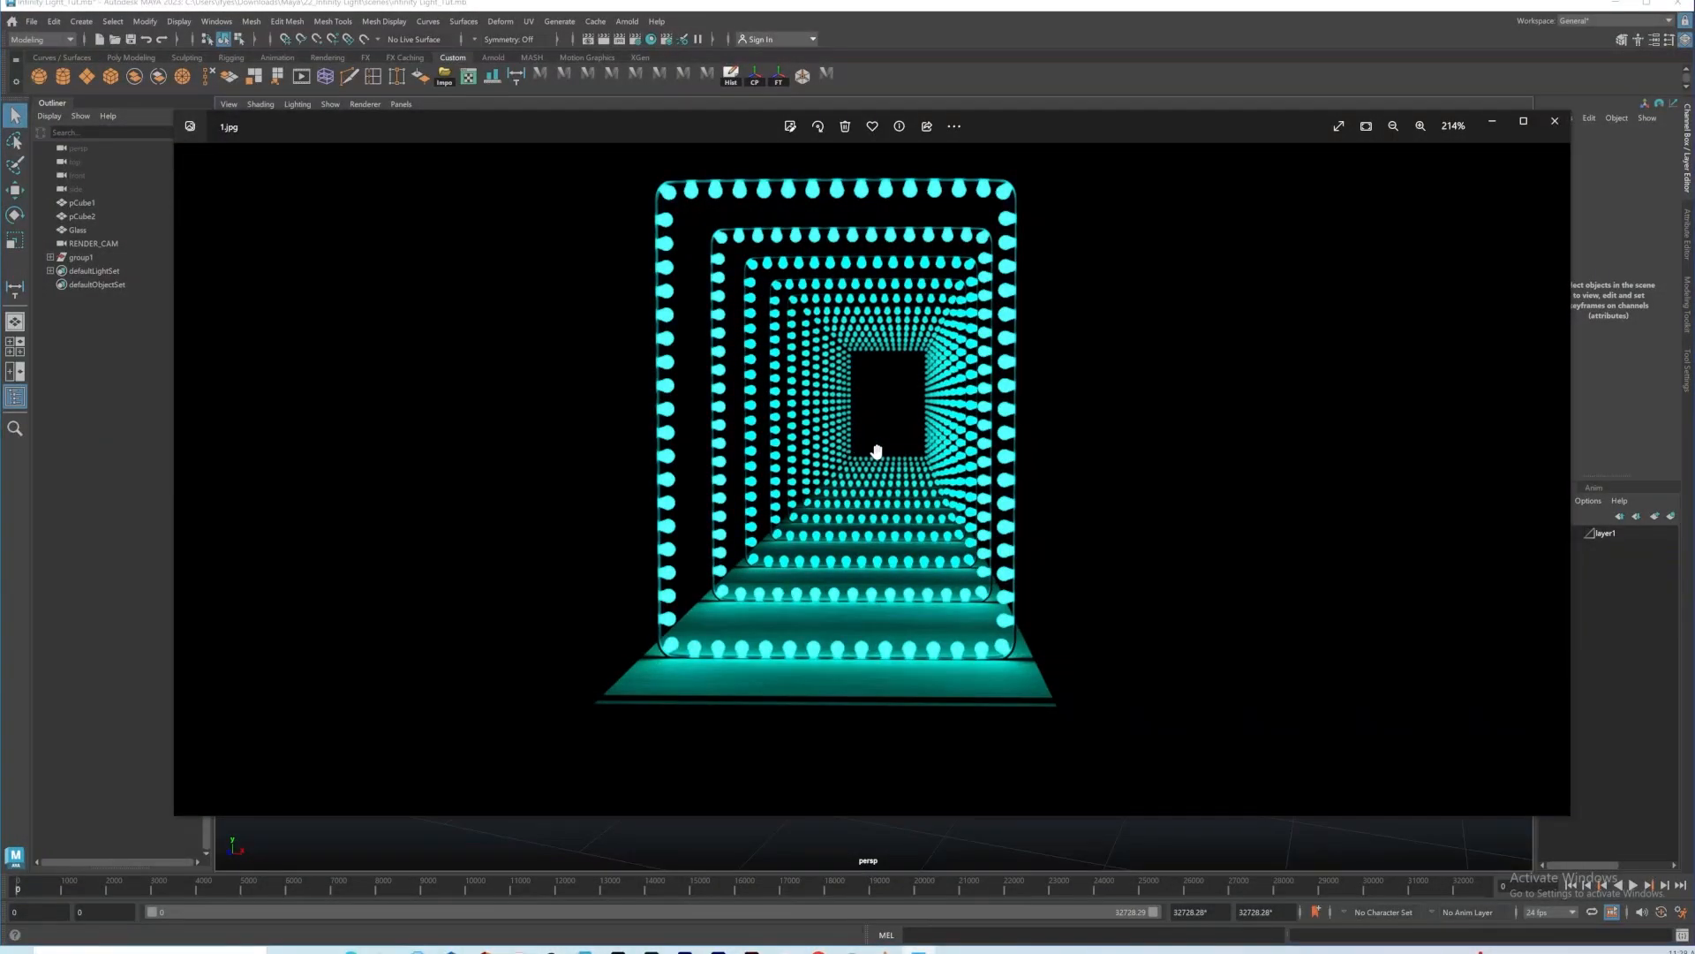
key(alt+F4)
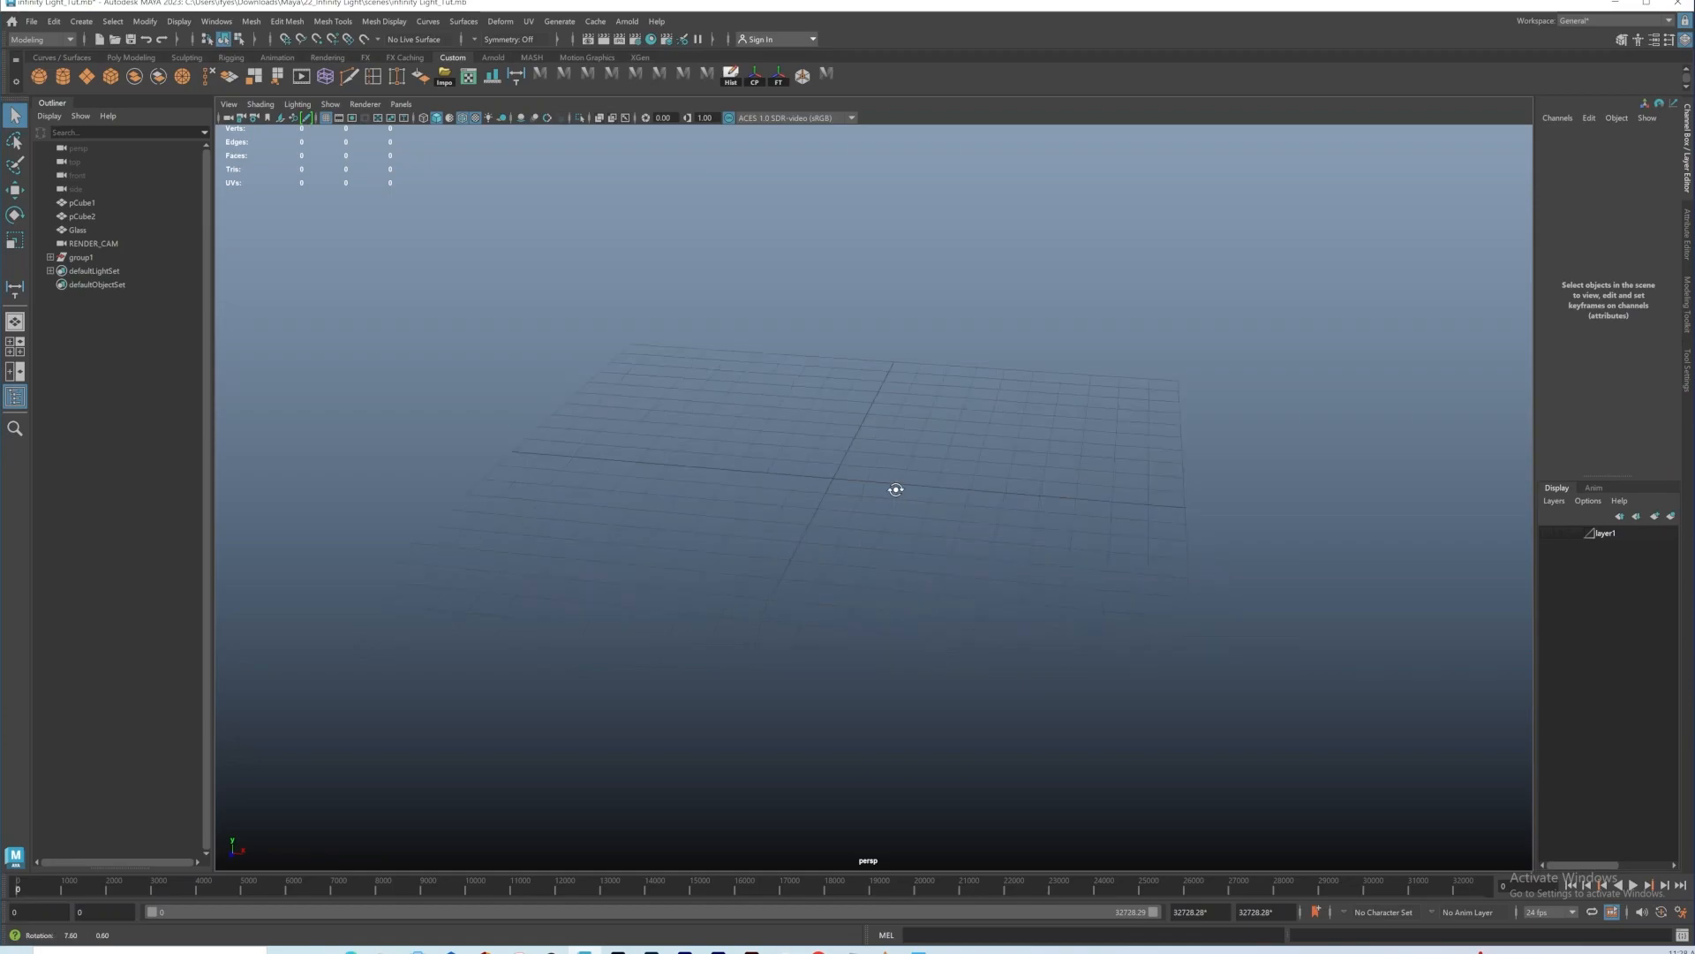
Step: Create a polygon cube at the origin for the lamp base
alt+right_drag(1024, 576, 973, 553)
alt+drag(972, 553, 954, 538)
click(113, 78)
Step: Scale the cube into a flat base with Scale X 45, Scale Y 12 and Scale Z 45
alt+drag(1052, 613, 908, 504)
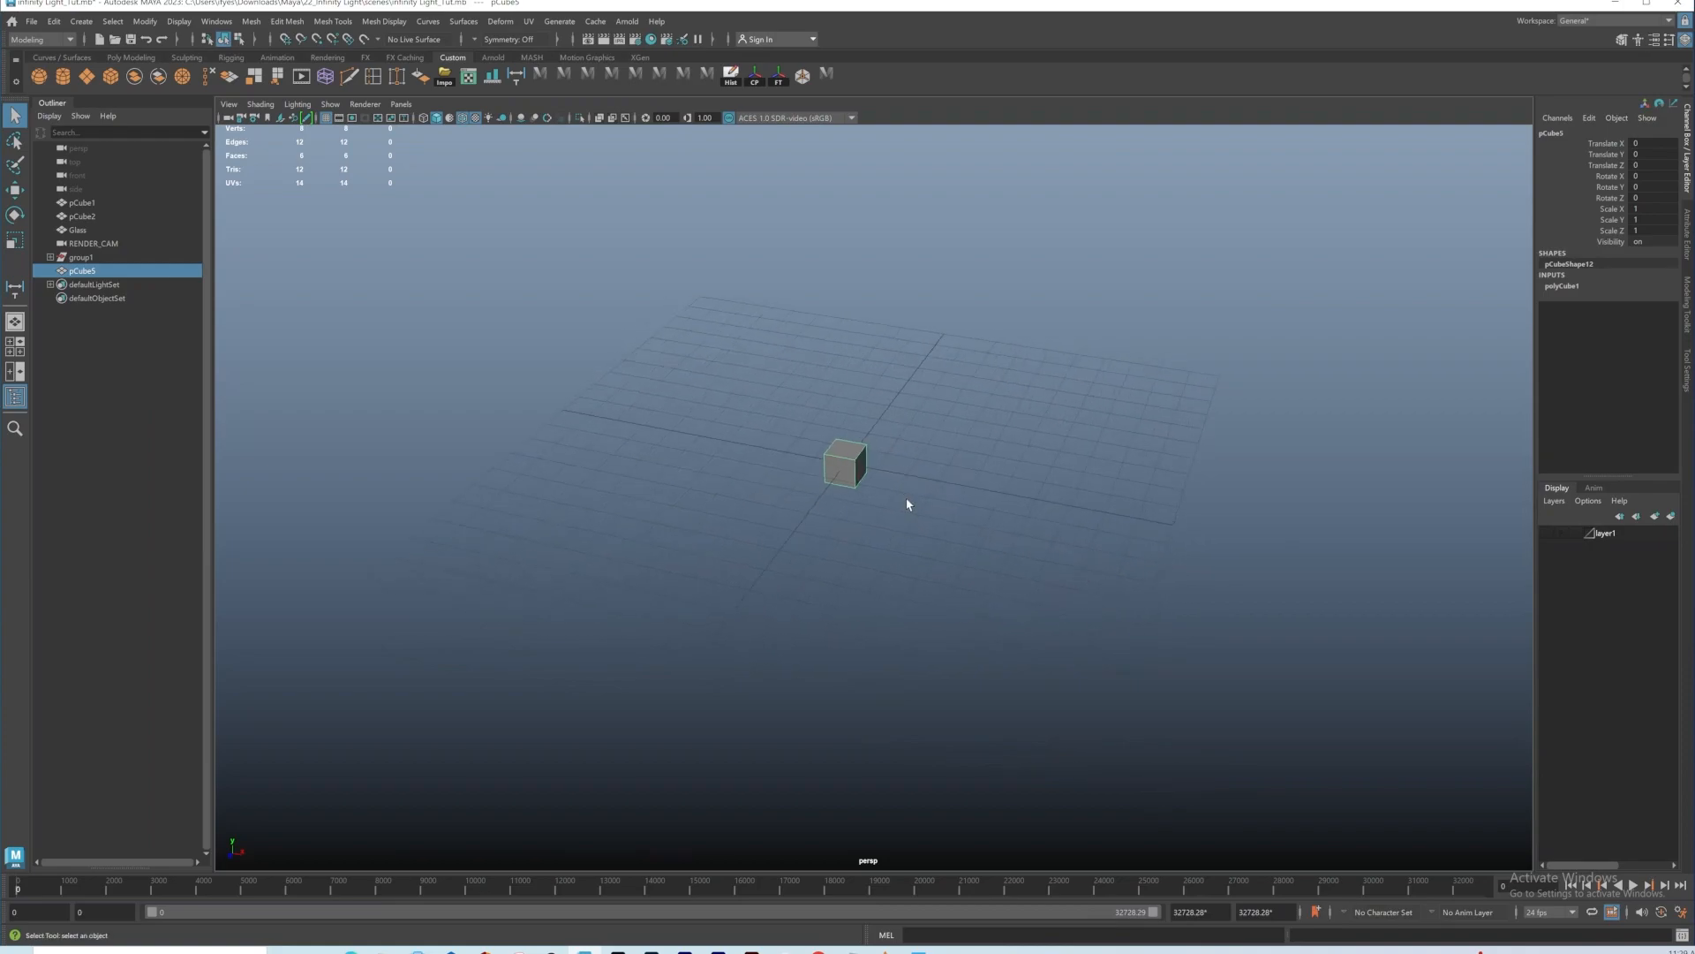
alt+drag(845, 578, 817, 480)
key(r)
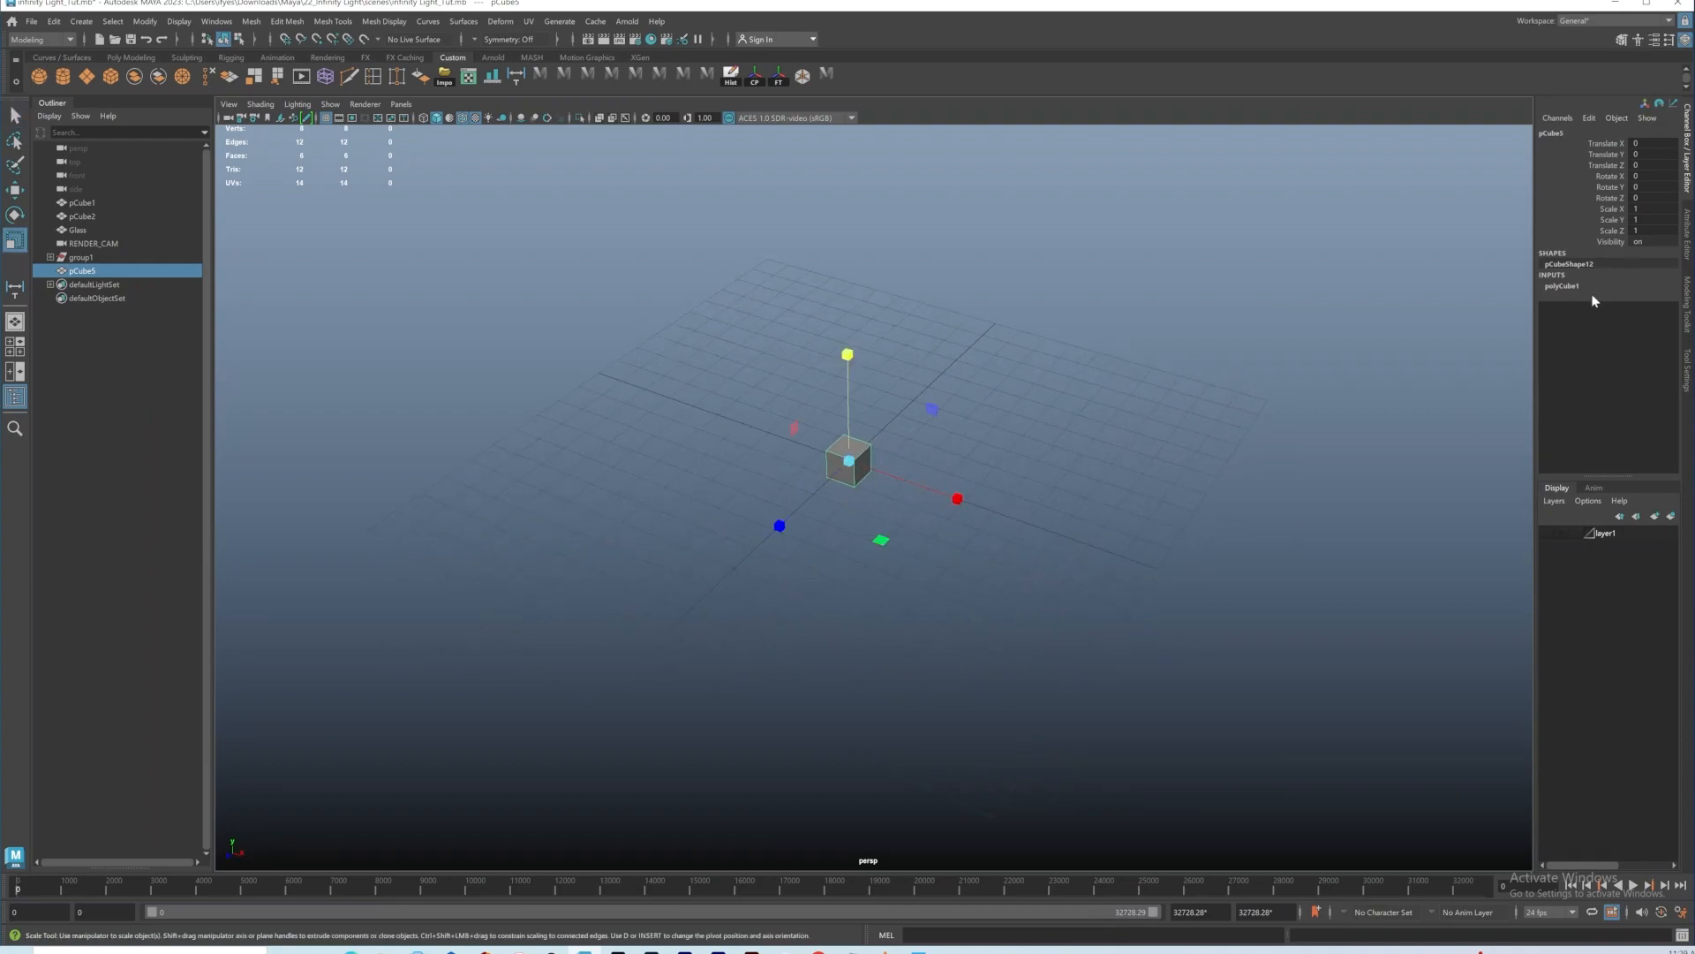
click(1653, 210)
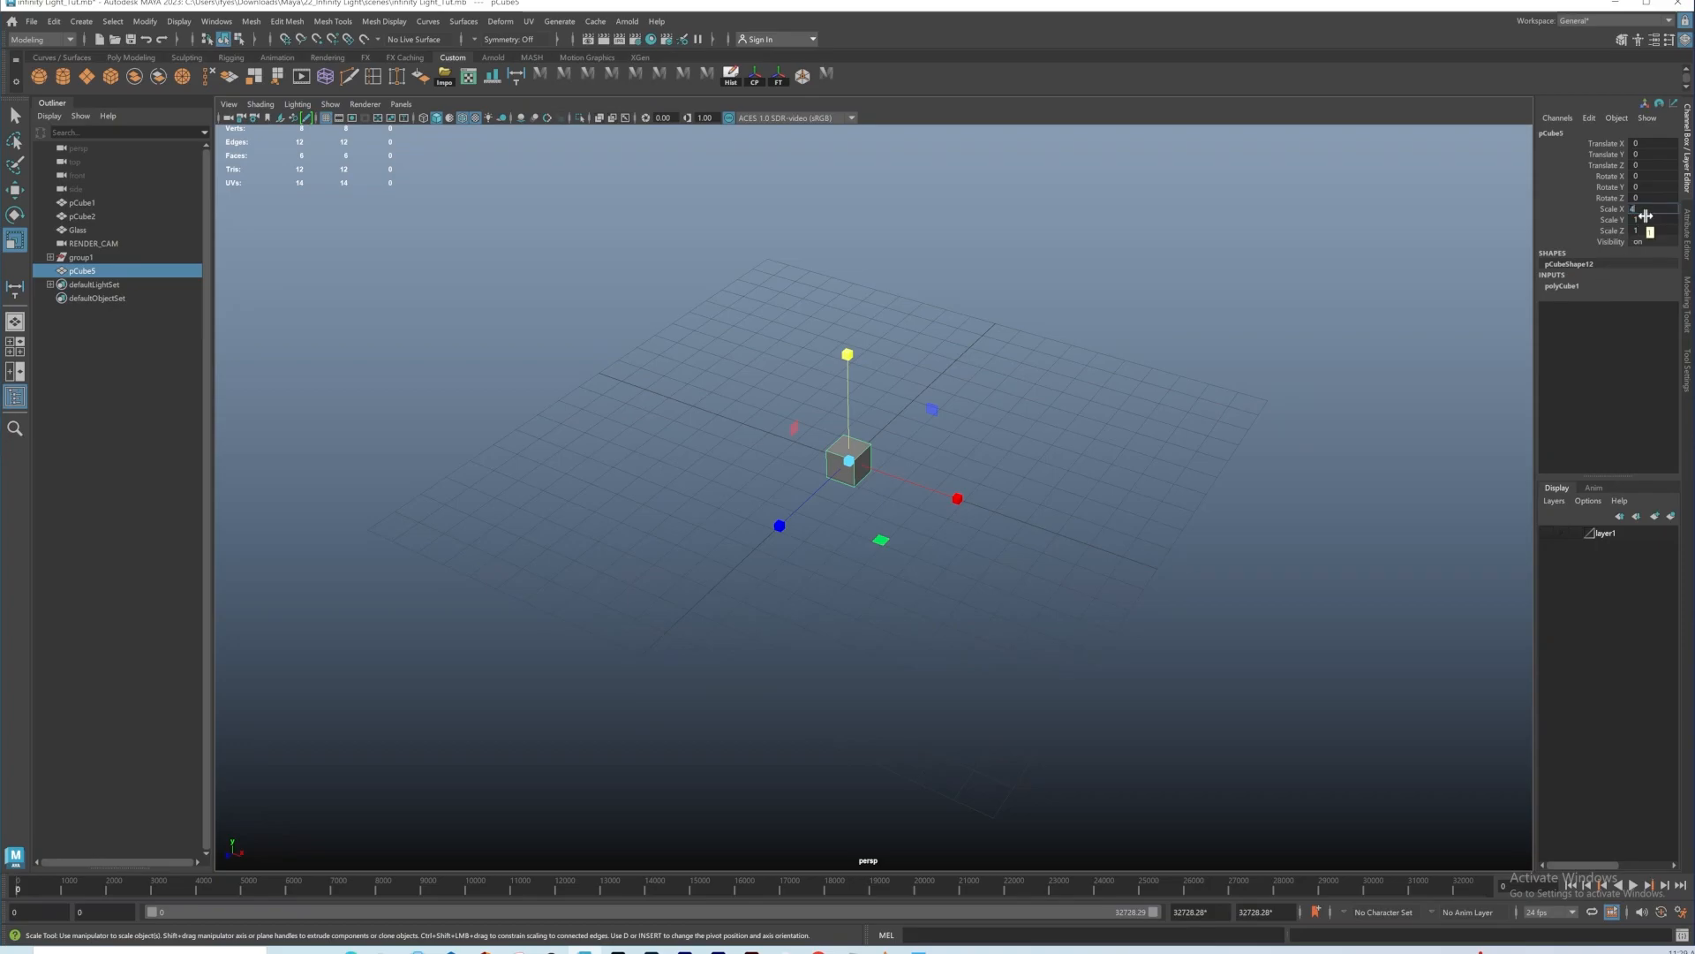
key(Tab)
key(Tab)
text(45)
key(shift+Tab)
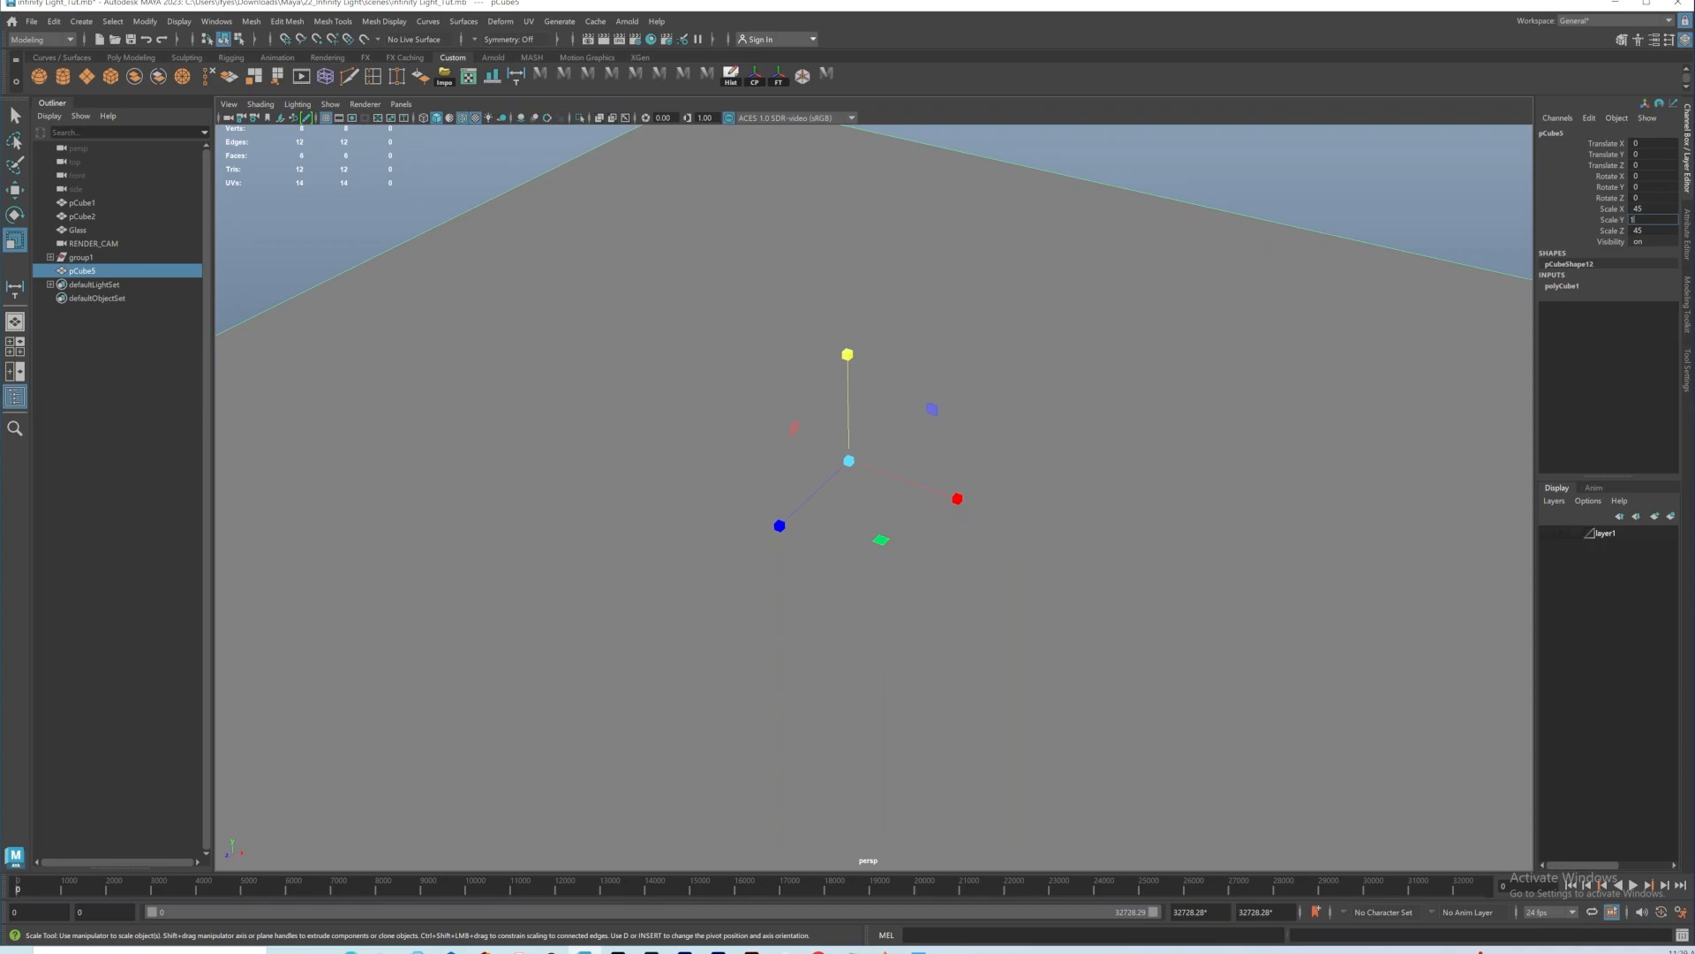
text(12)
key(Return)
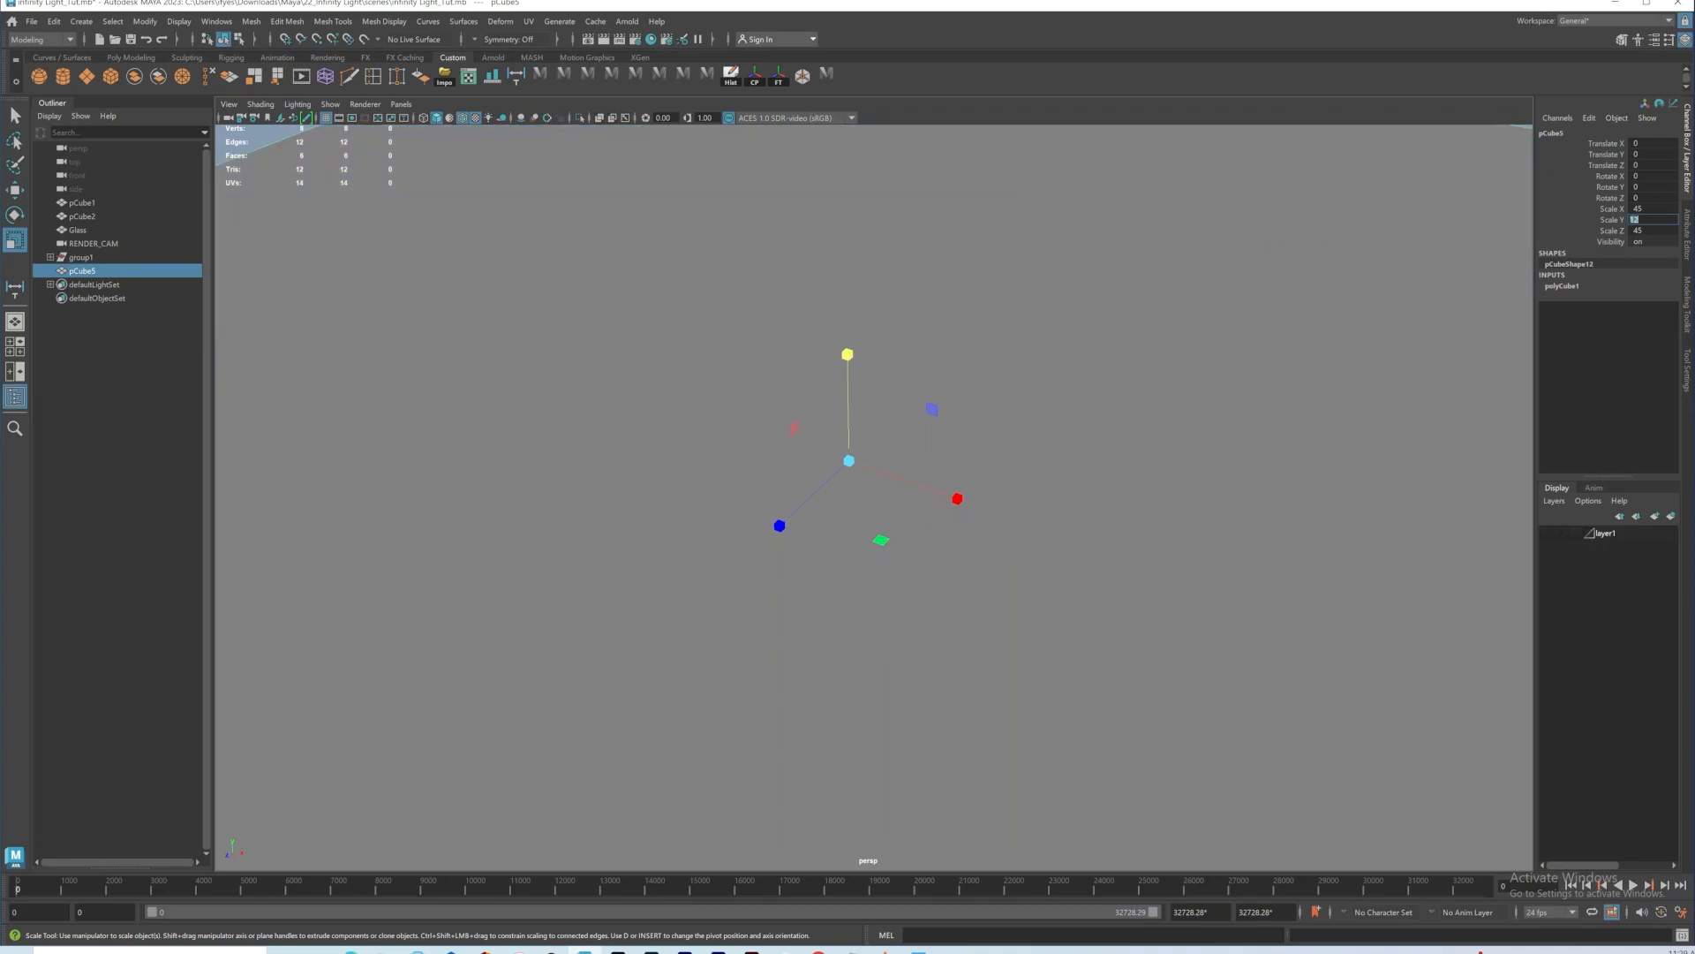
key(f)
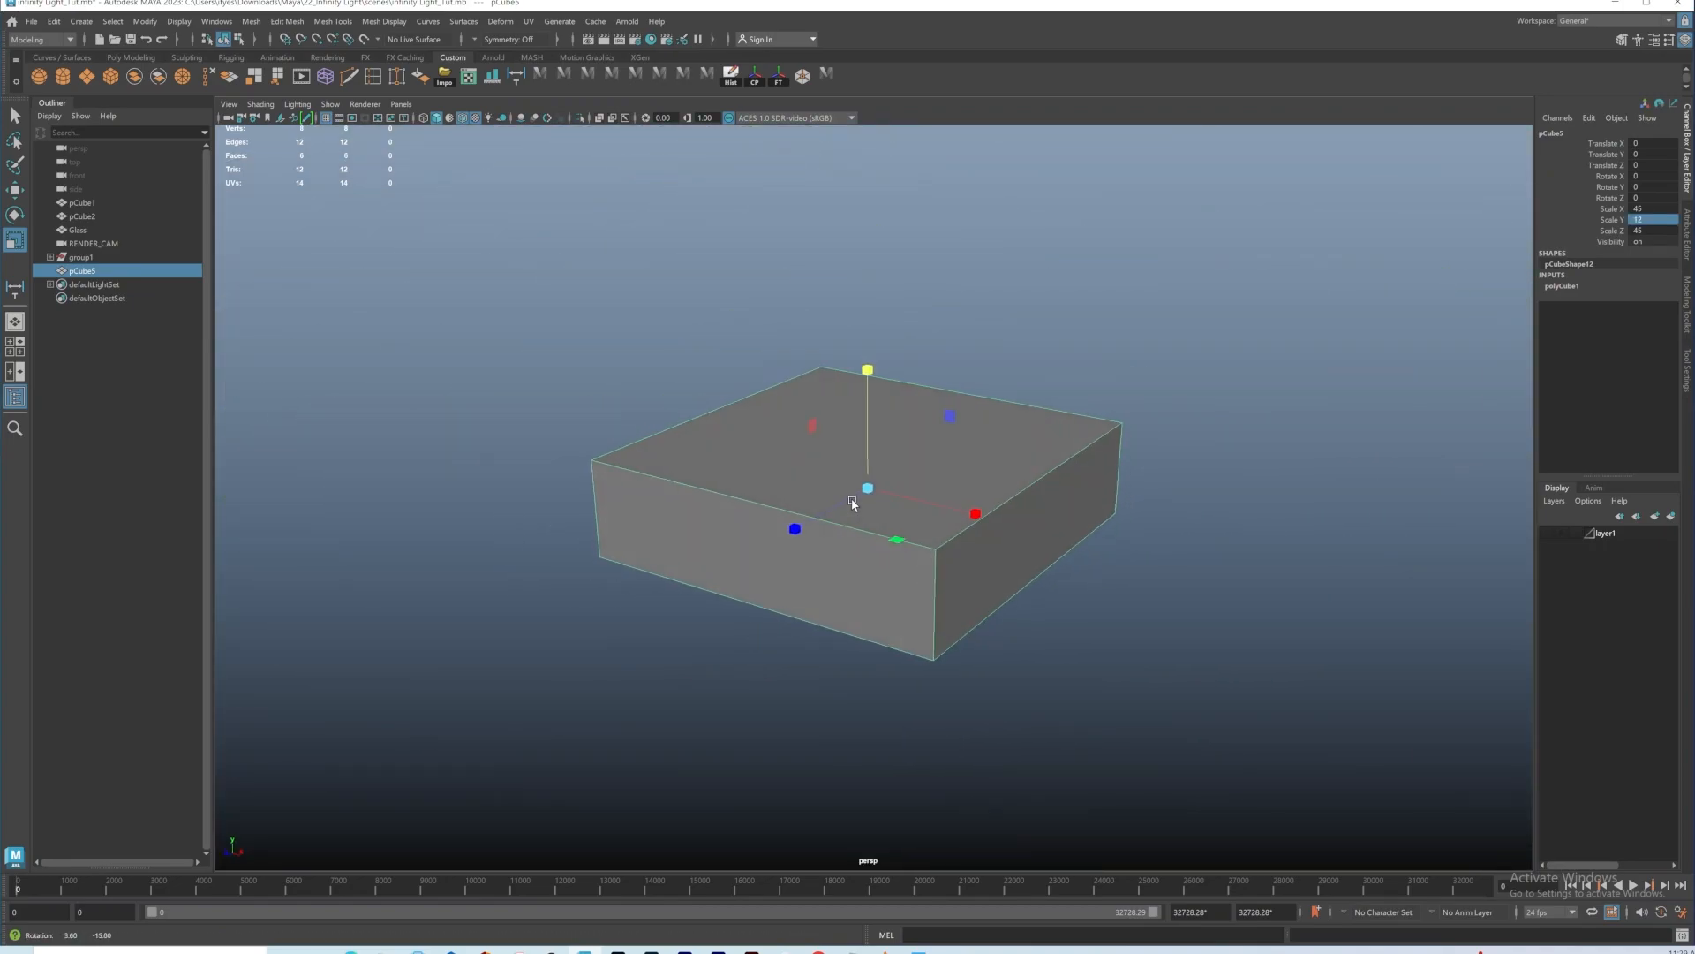
Step: Insert two edge loops across the base, spread them towards its opposite ends and bevel them with a fraction of 0.5
alt+drag(878, 510, 918, 517)
alt+drag(910, 353, 936, 522)
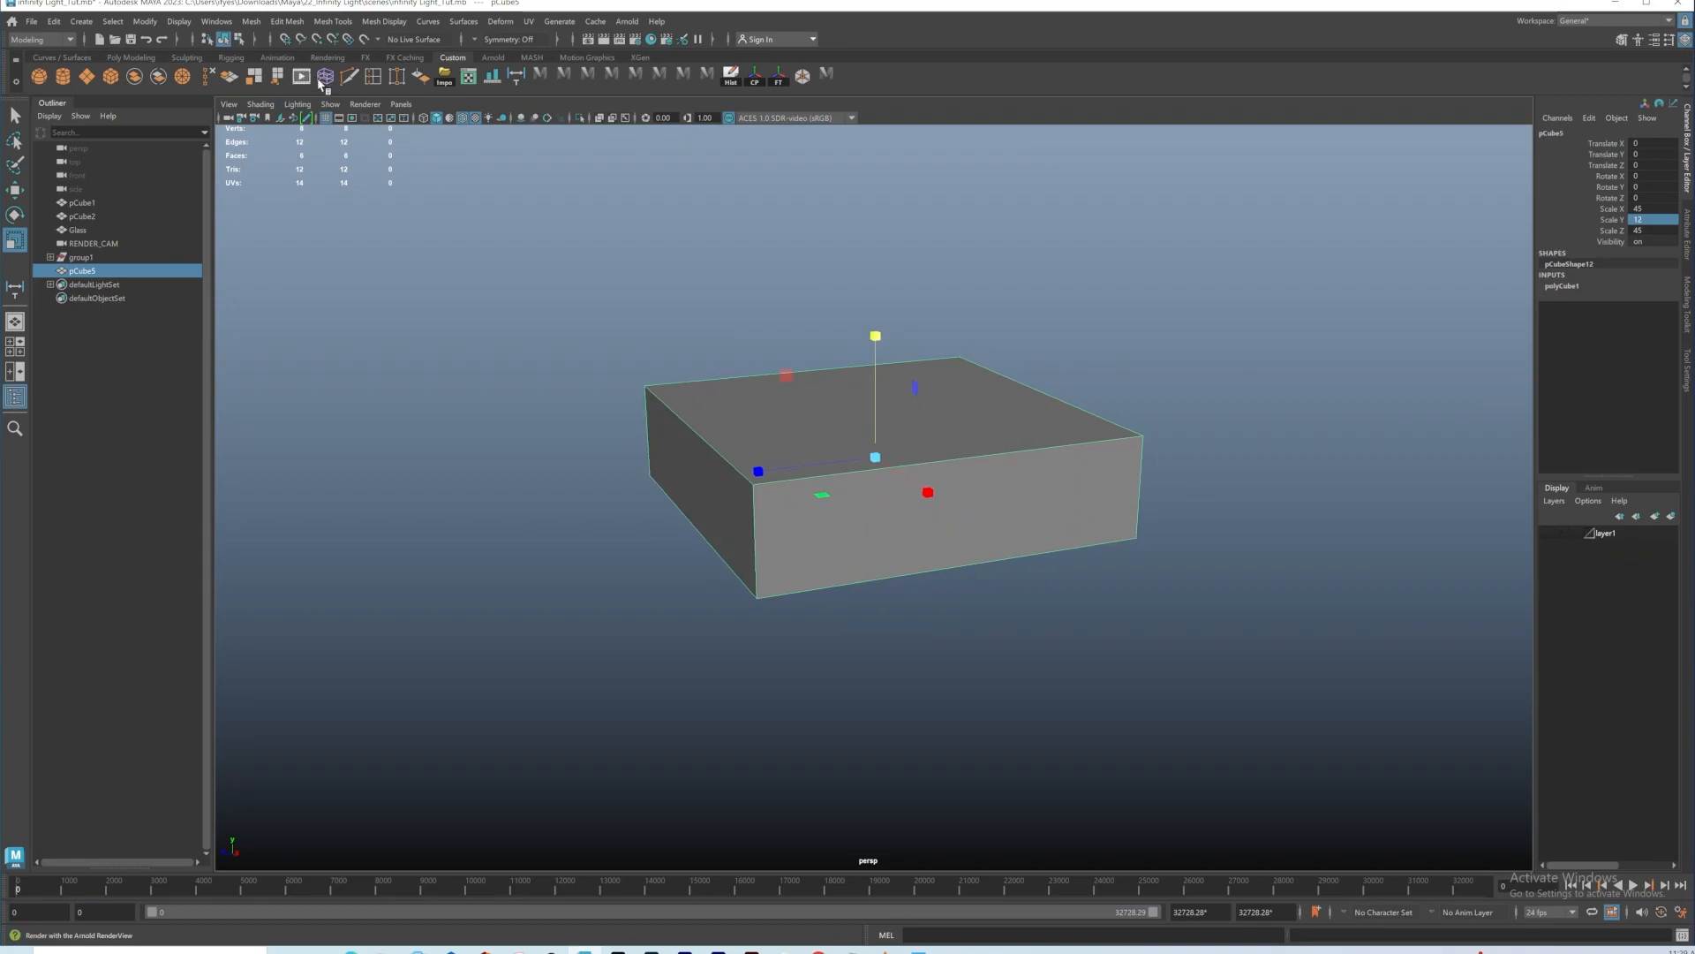
click(374, 78)
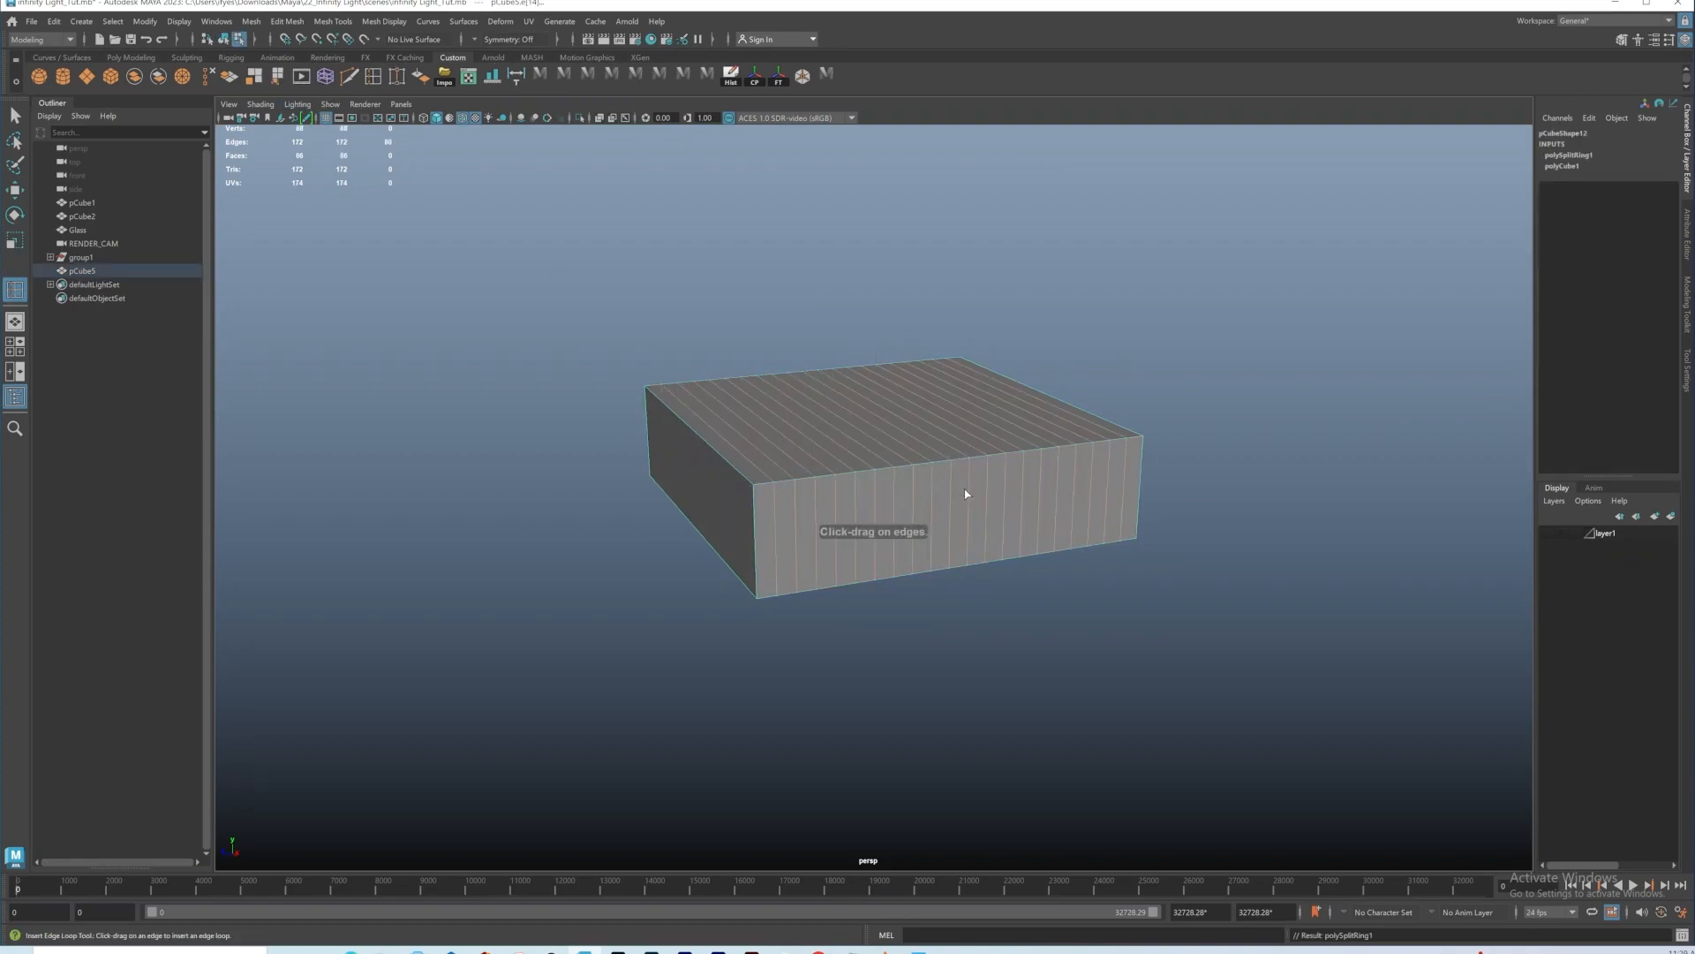
key(ctrl+z)
click(1686, 362)
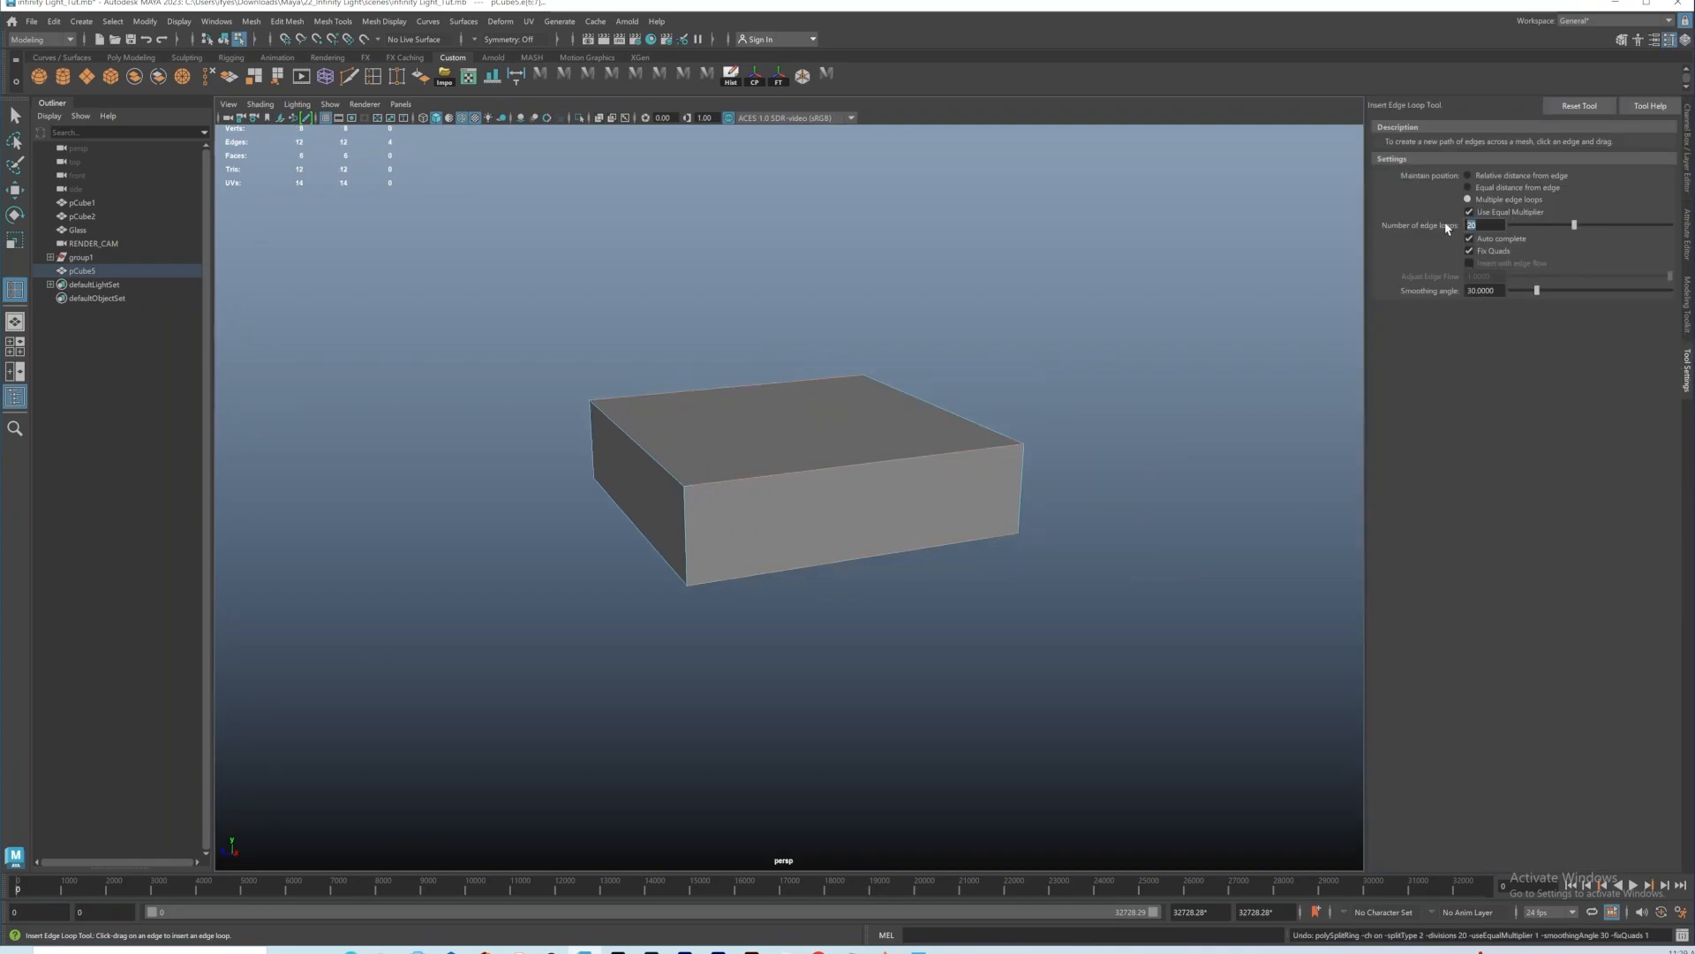
text(6)
key(Return)
key(ctrl+z)
text(2)
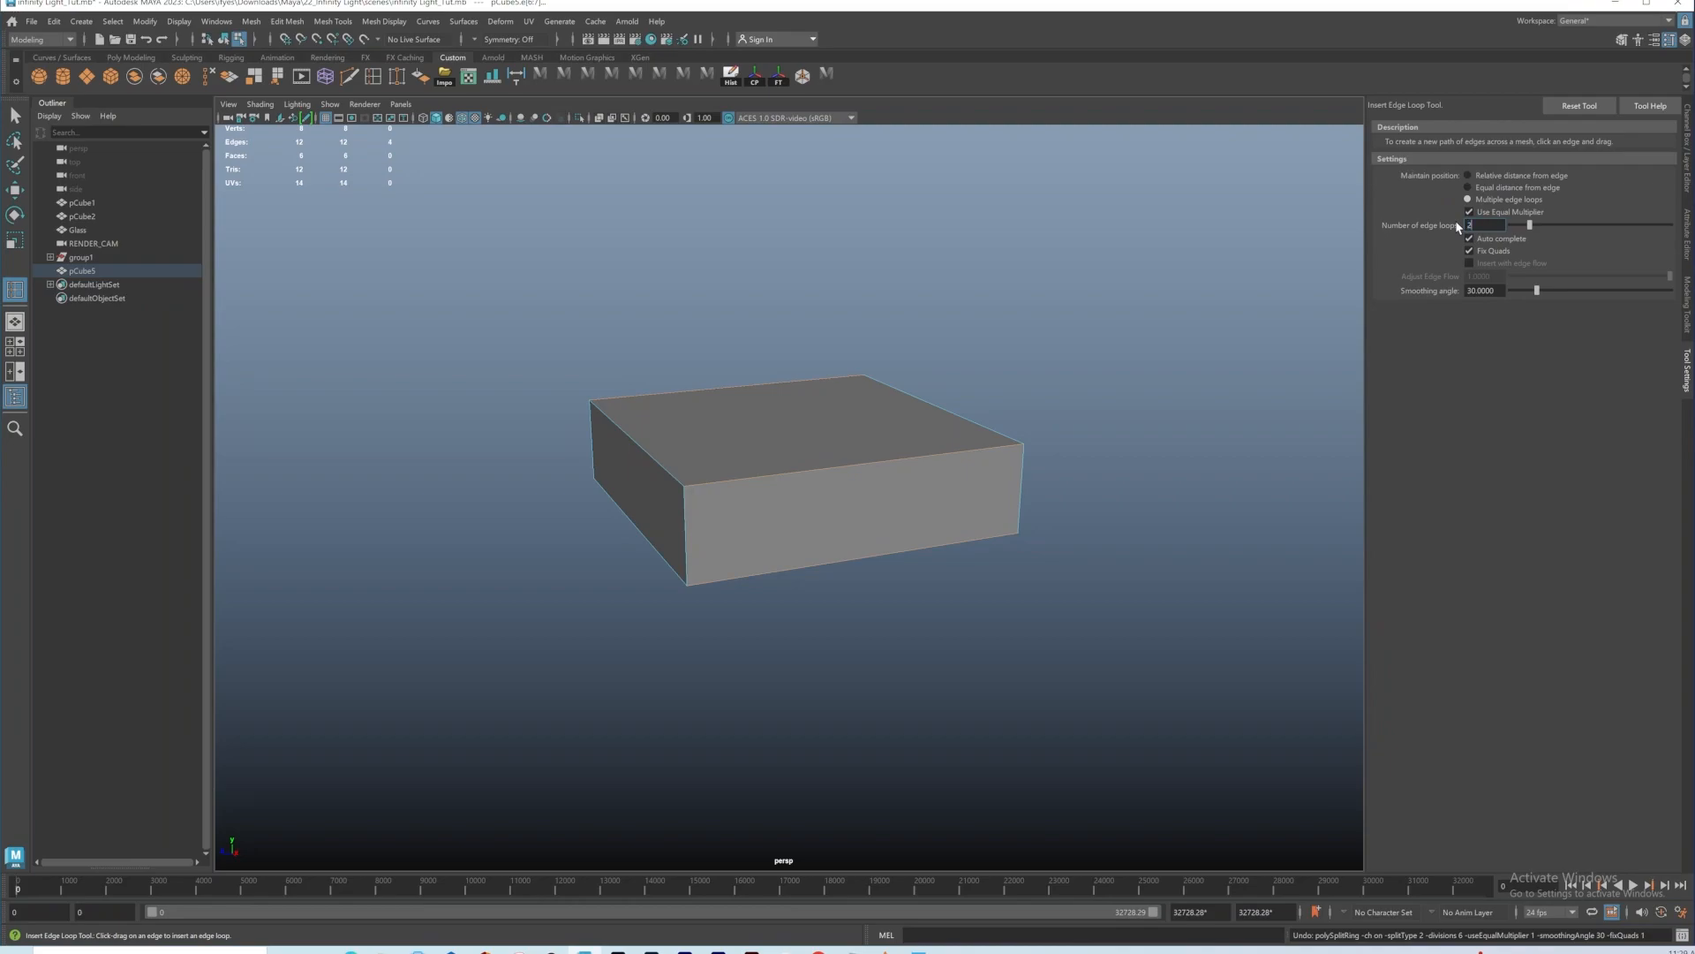
click(836, 470)
alt+drag(880, 531, 872, 541)
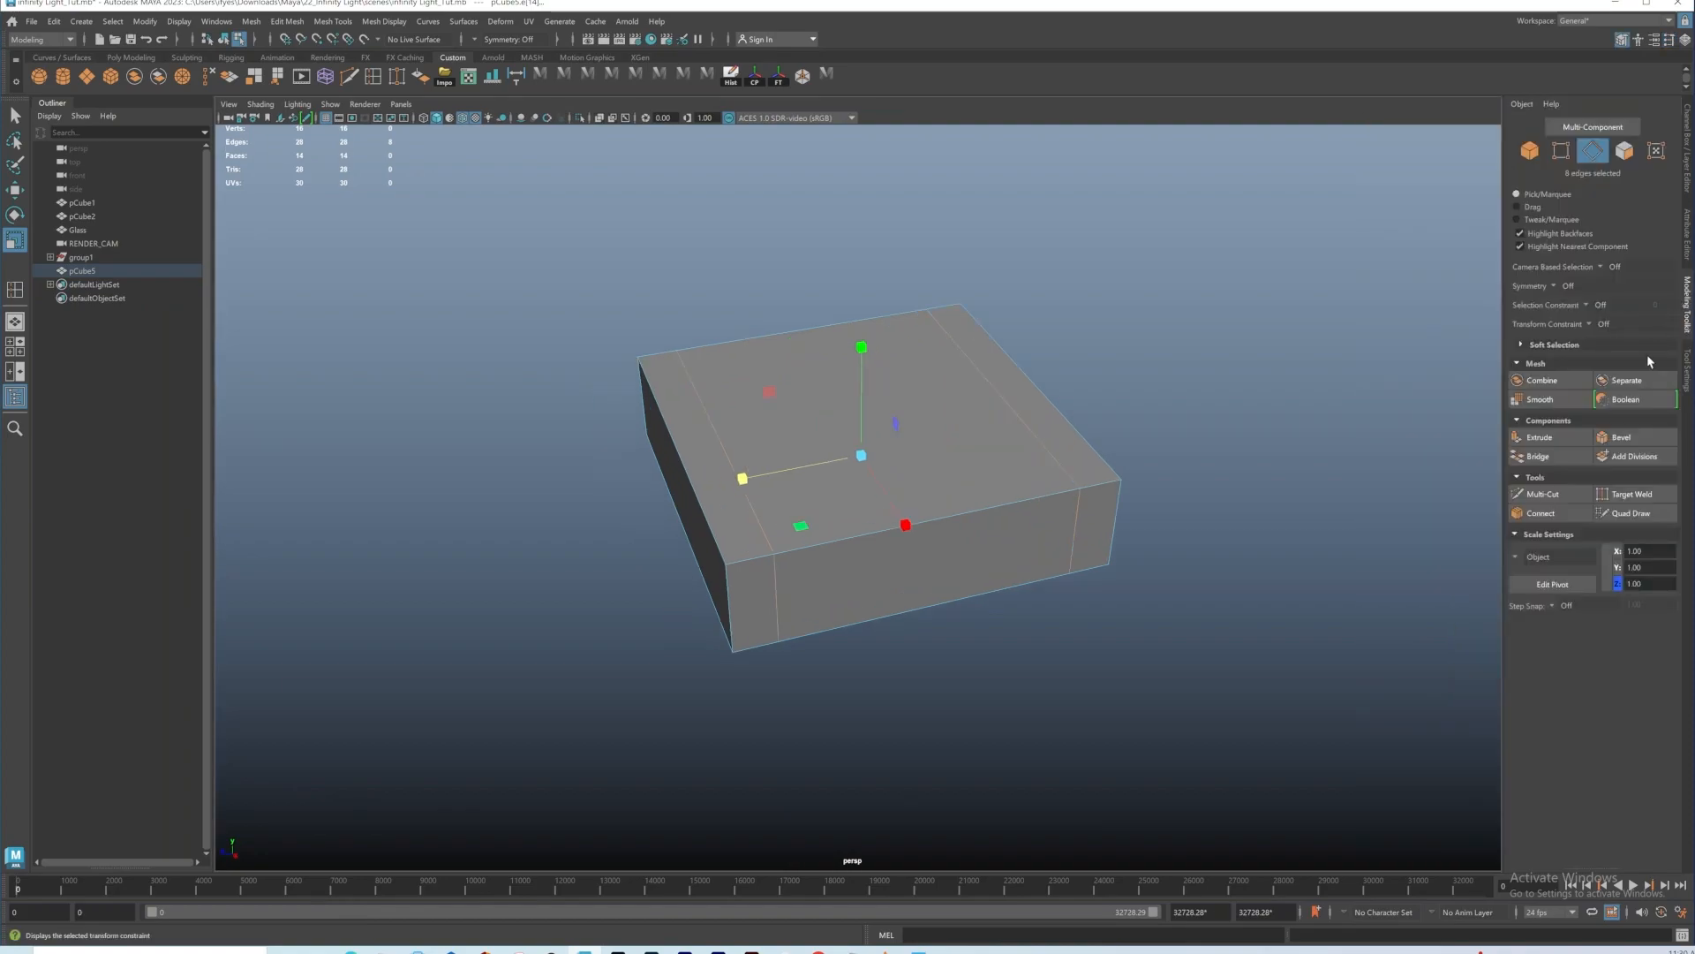
click(1625, 437)
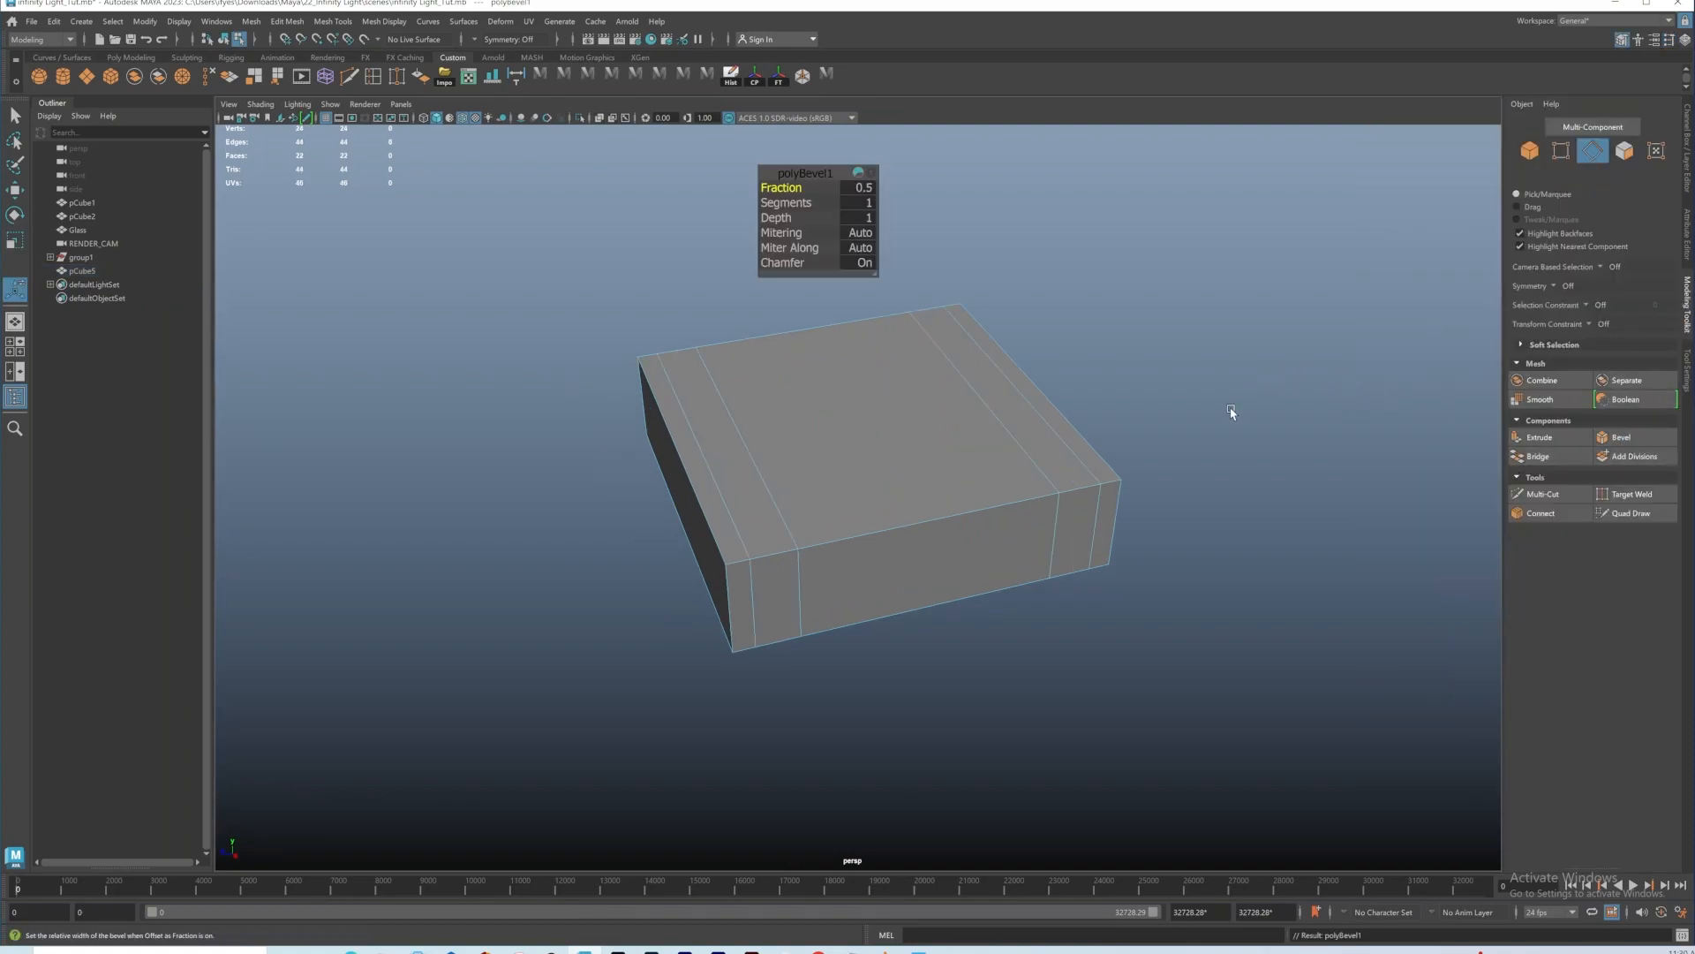
Step: Cut a horizontal edge line around the base and delete the upper faces between each beveled edge pair to open two slots
alt+drag(1144, 592, 952, 500)
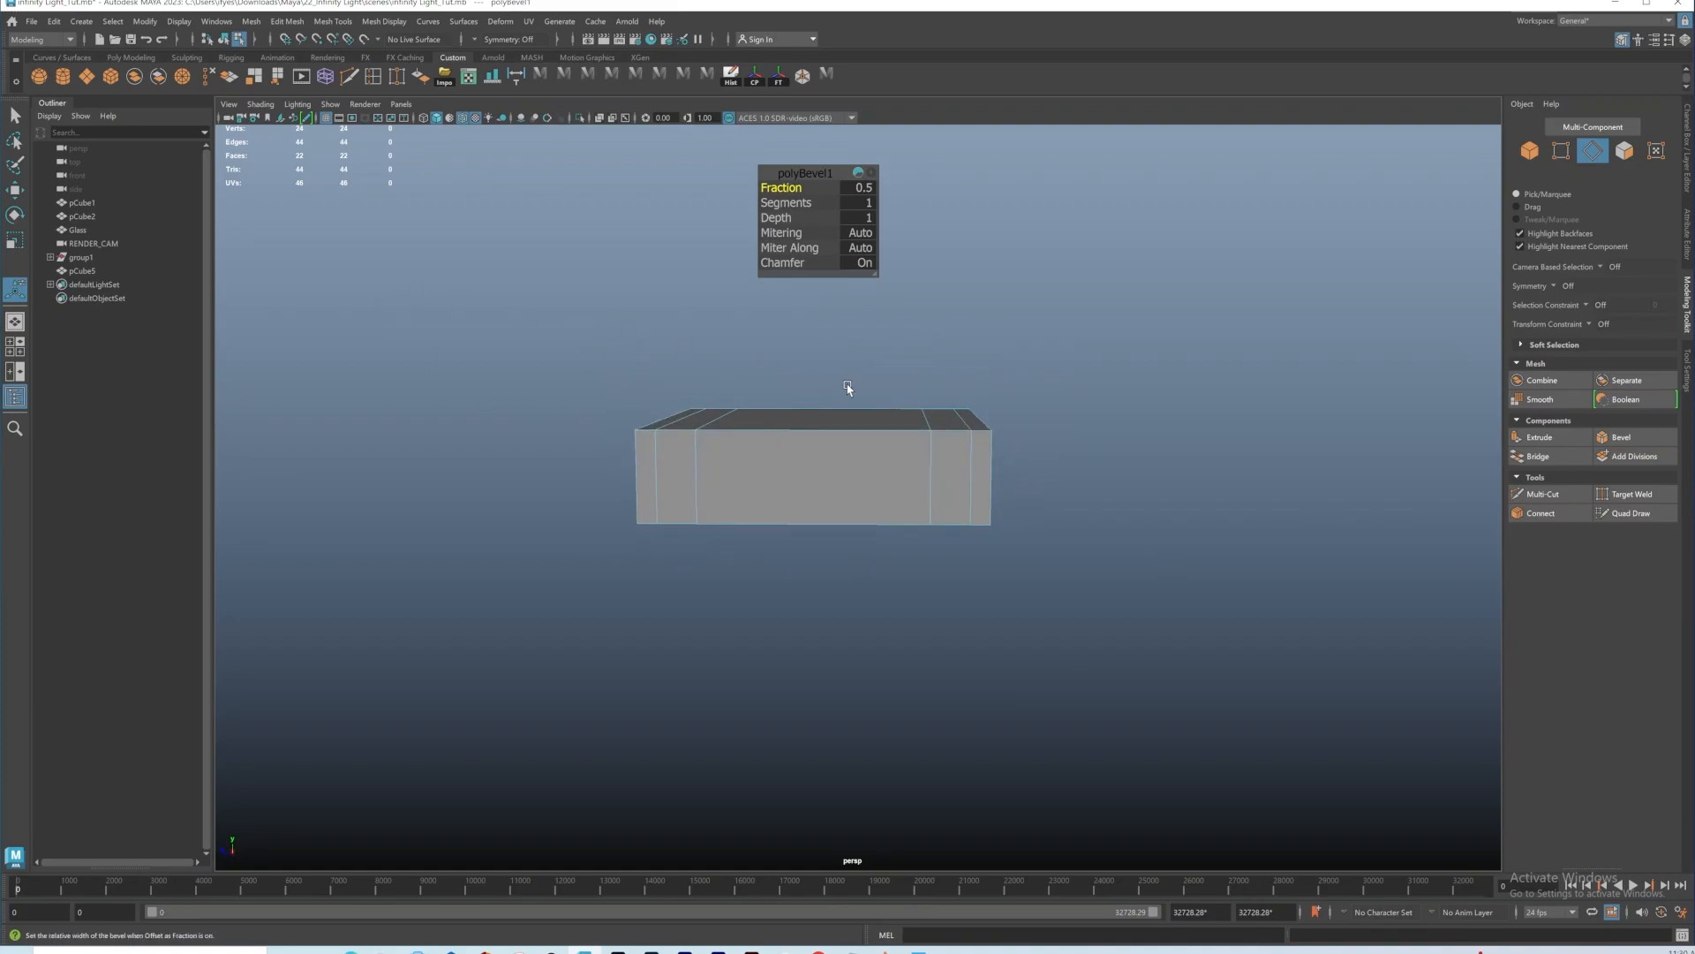
click(350, 76)
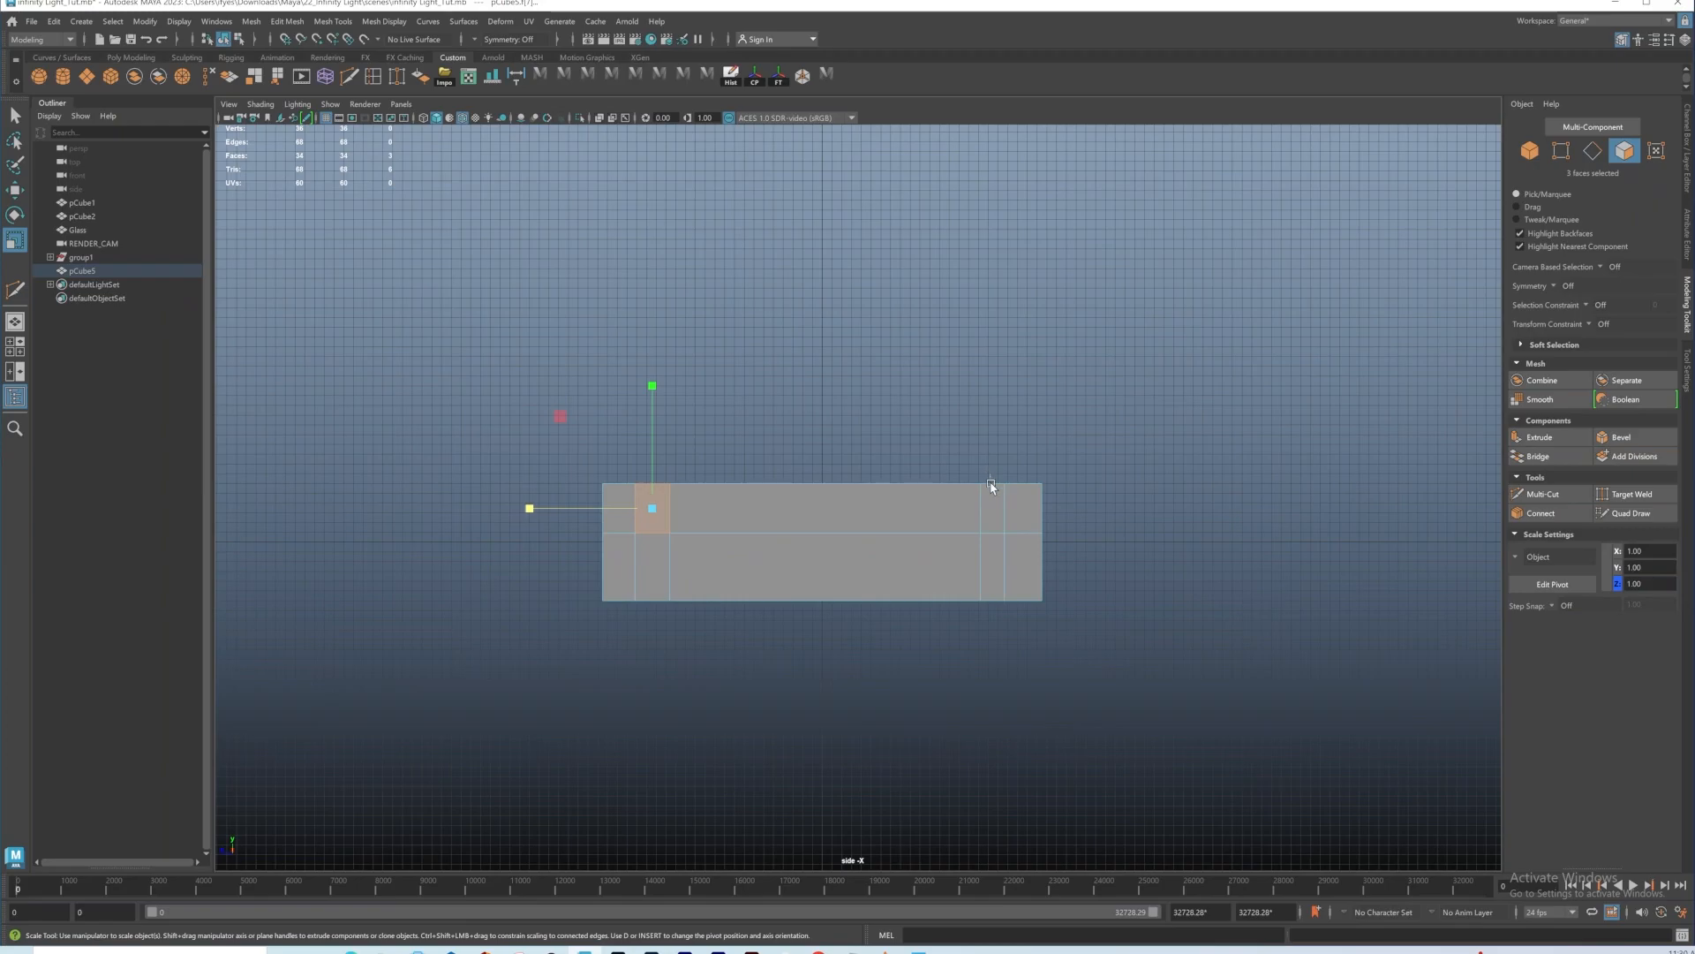
key(Delete)
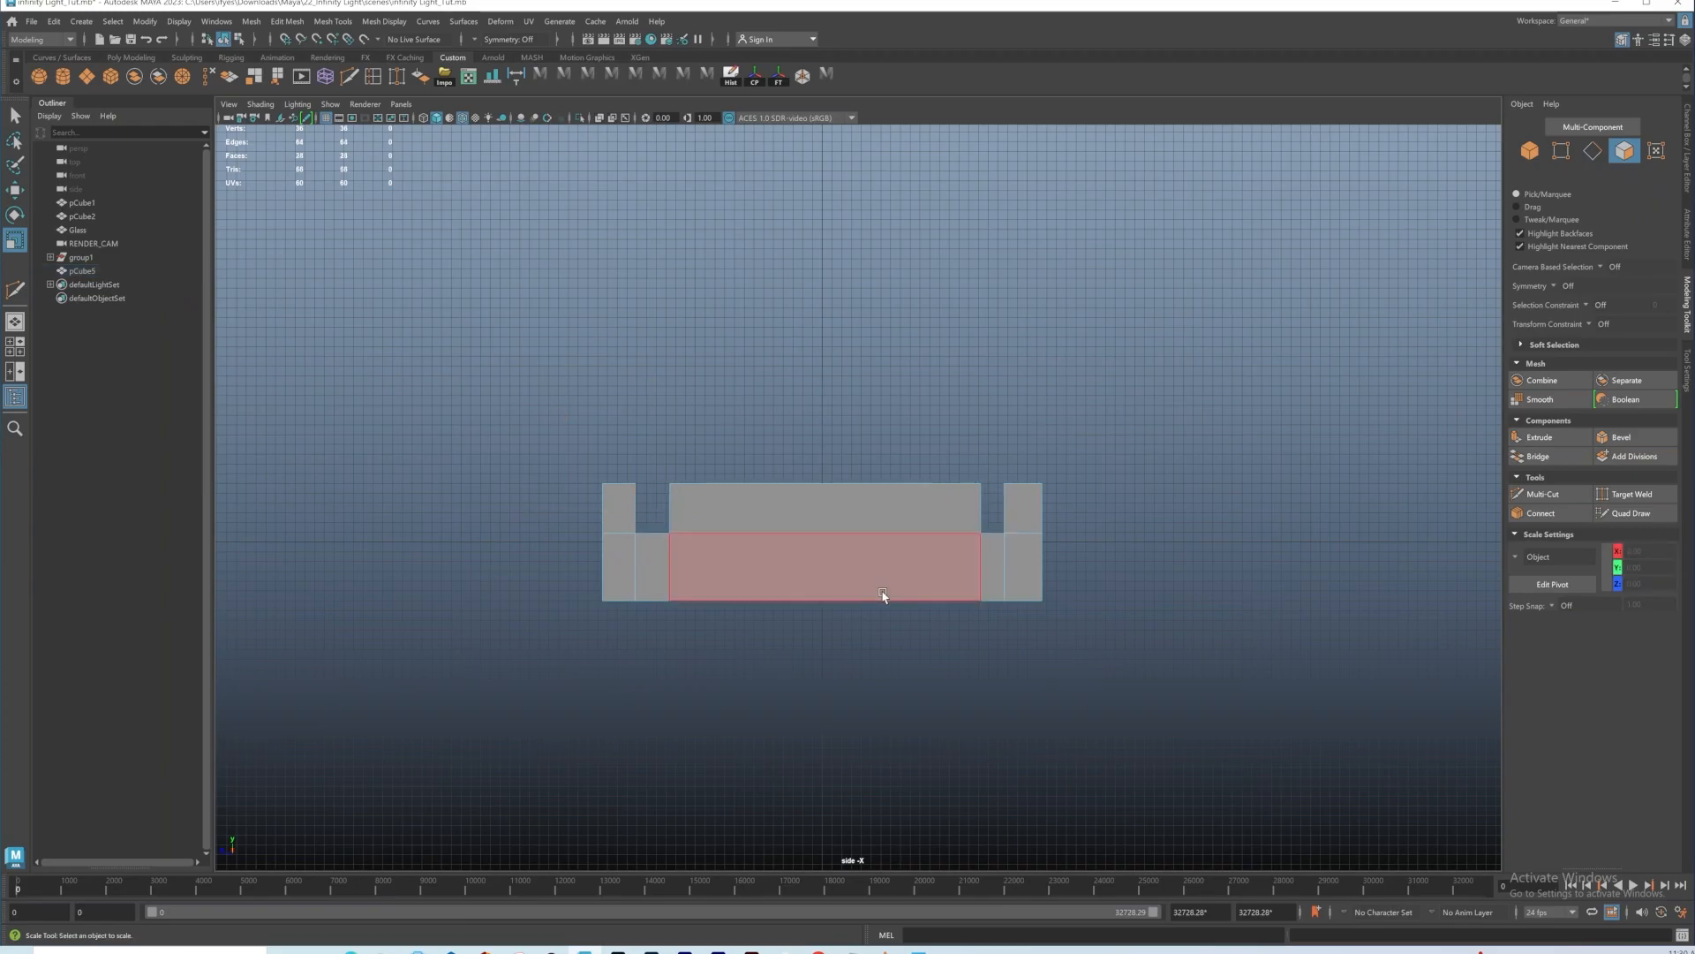
Step: Bridge the facing open edges inside the first slot of the base
key(space)
alt+drag(1030, 367, 821, 353)
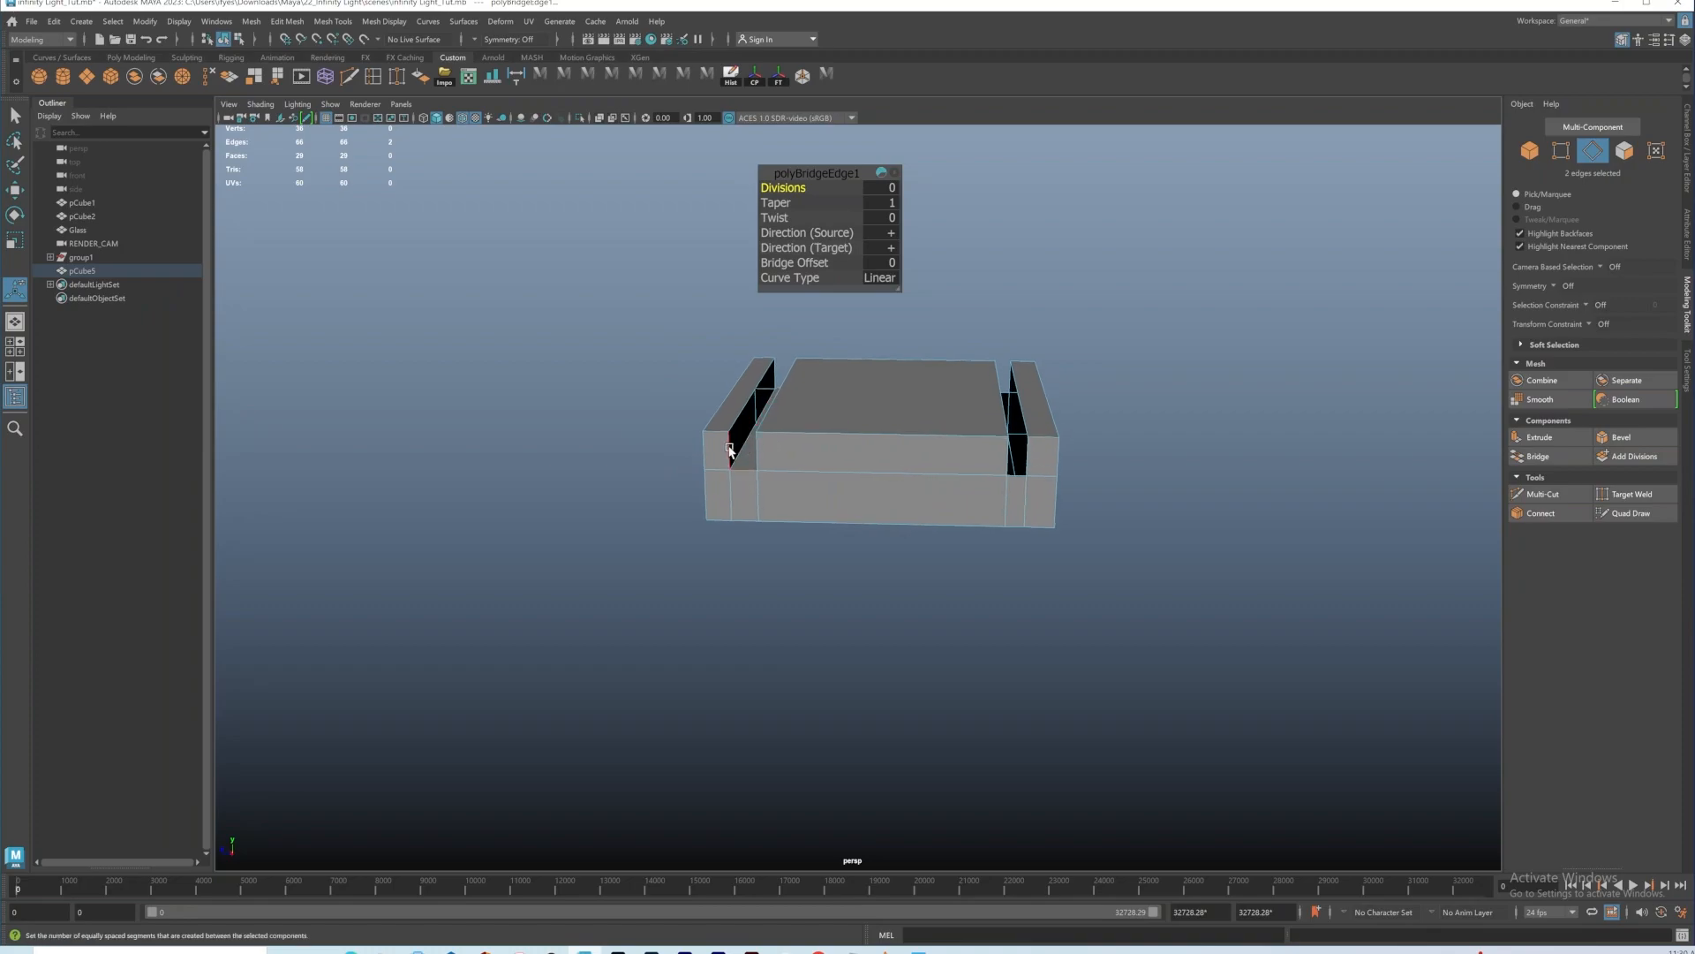
click(778, 359)
shift+click(776, 374)
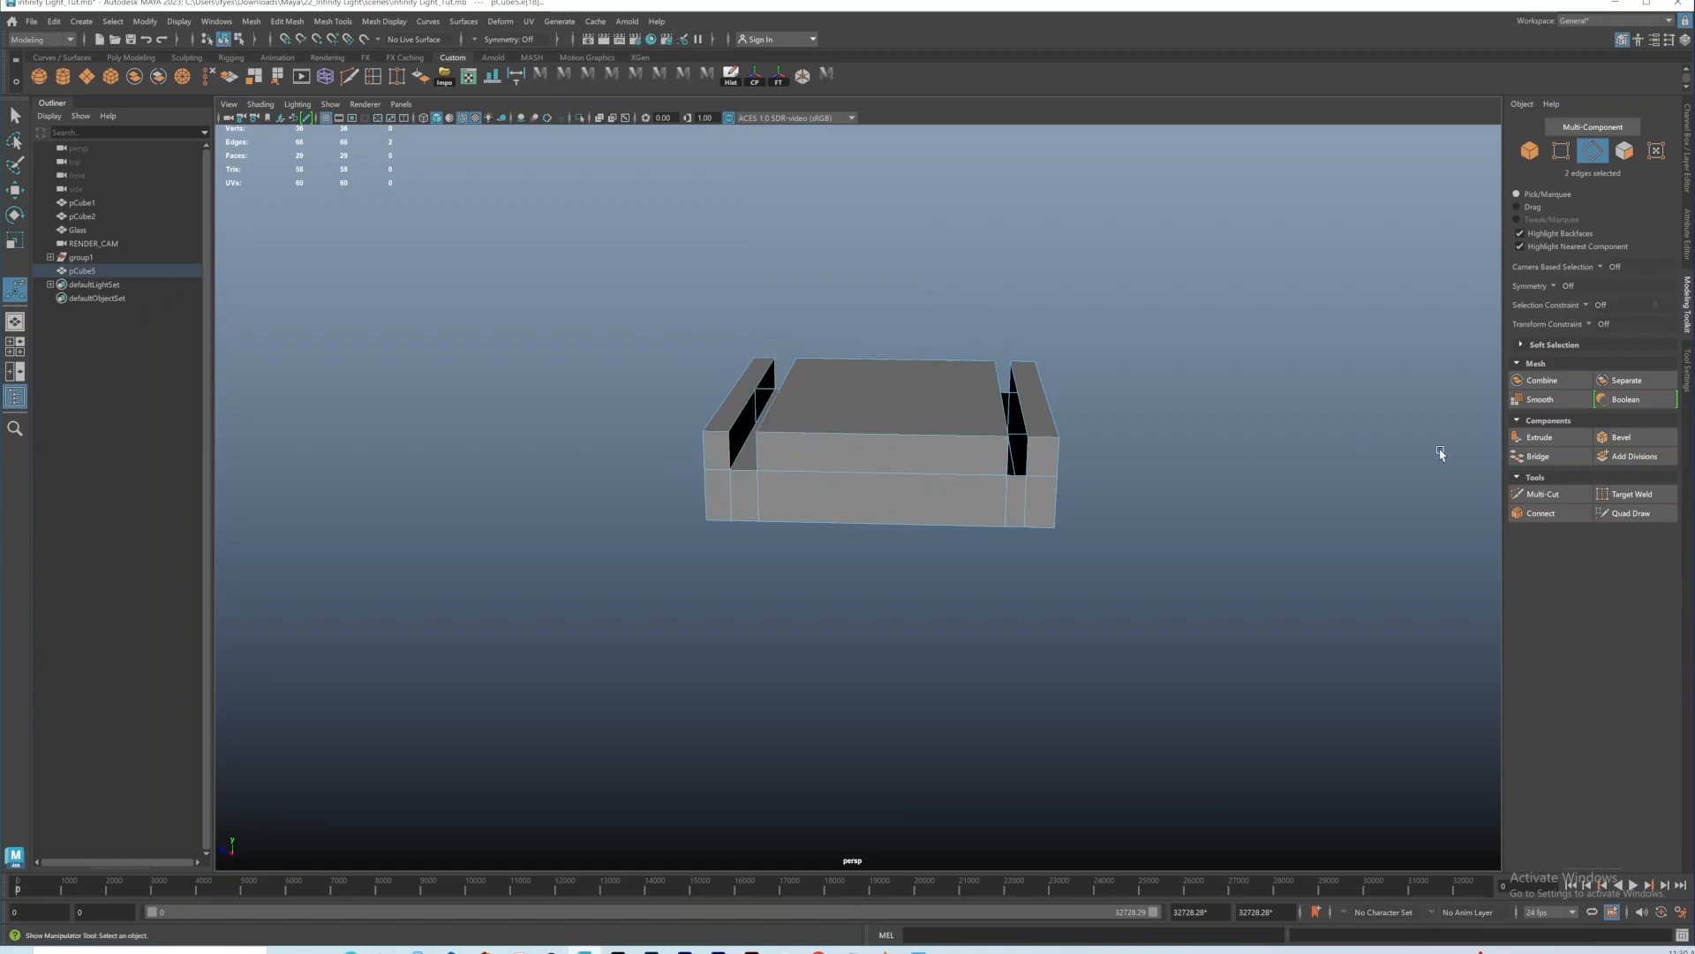
click(1539, 457)
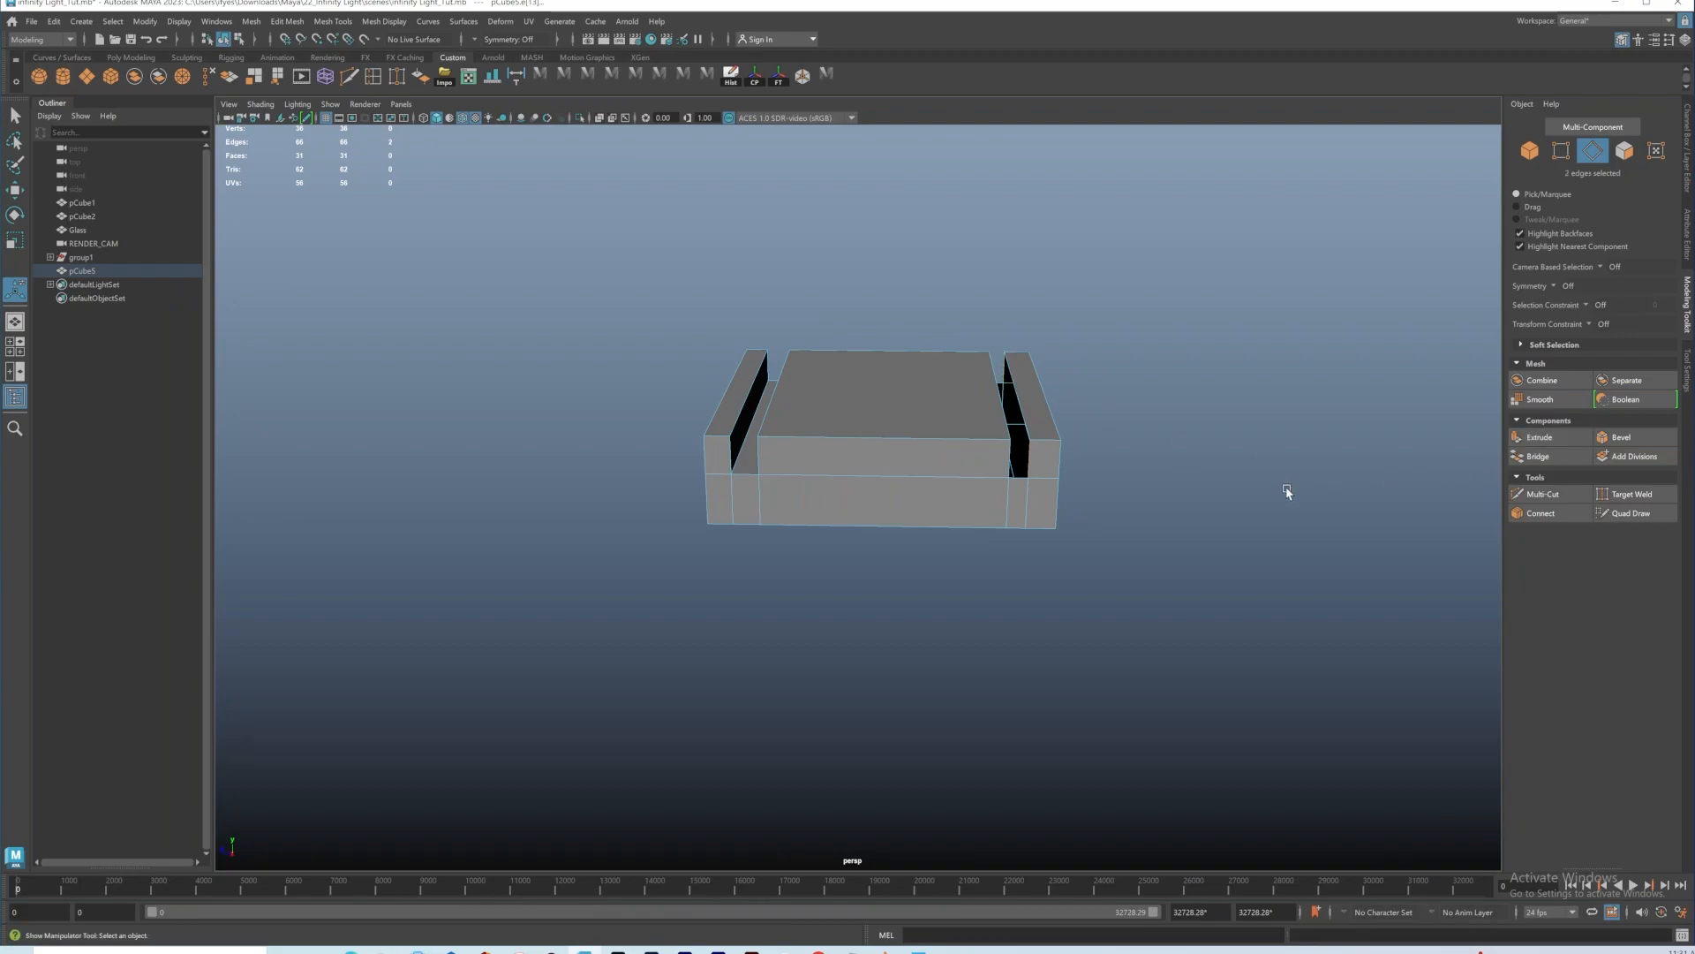
click(1541, 457)
Step: Bridge the remaining open edges inside the opposite slot of the base to close its walls
alt+drag(1110, 480, 1070, 507)
click(998, 507)
shift+click(1021, 362)
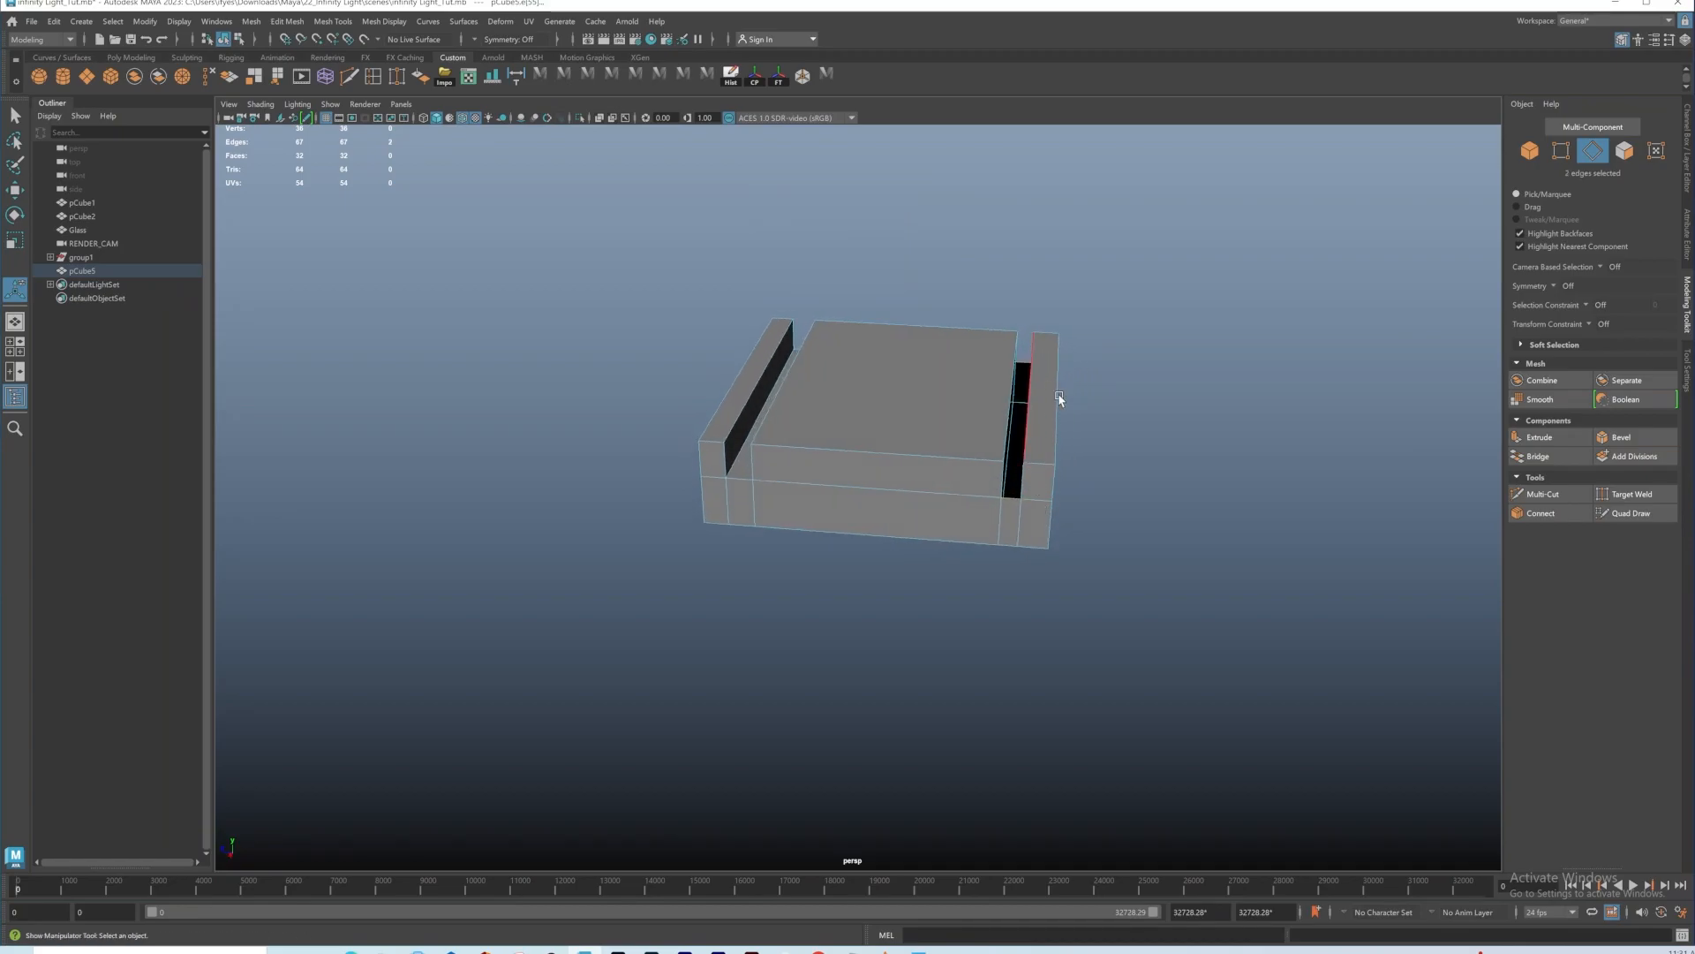
key(g)
alt+drag(1007, 460, 1101, 453)
click(954, 466)
click(1091, 386)
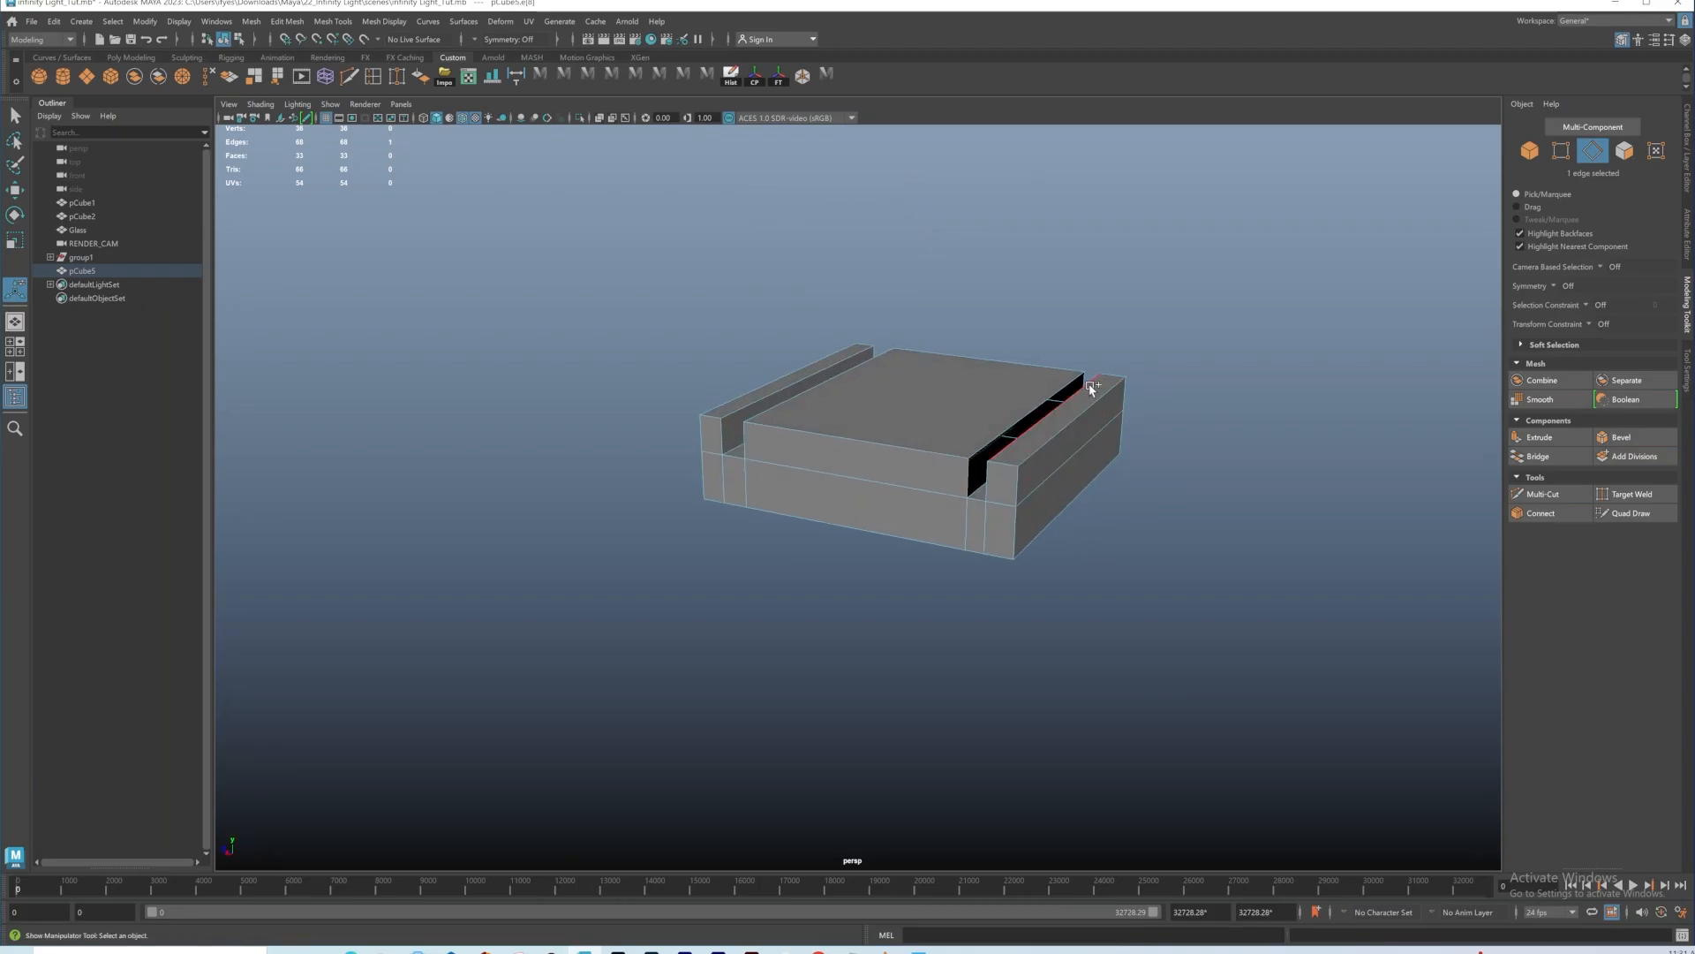
shift+click(1129, 395)
key(g)
alt+drag(914, 466, 987, 468)
Step: Freeze the base's transformations and bevel the whole object with a fraction of 0.2 and 4 segments
key(q)
key(F8)
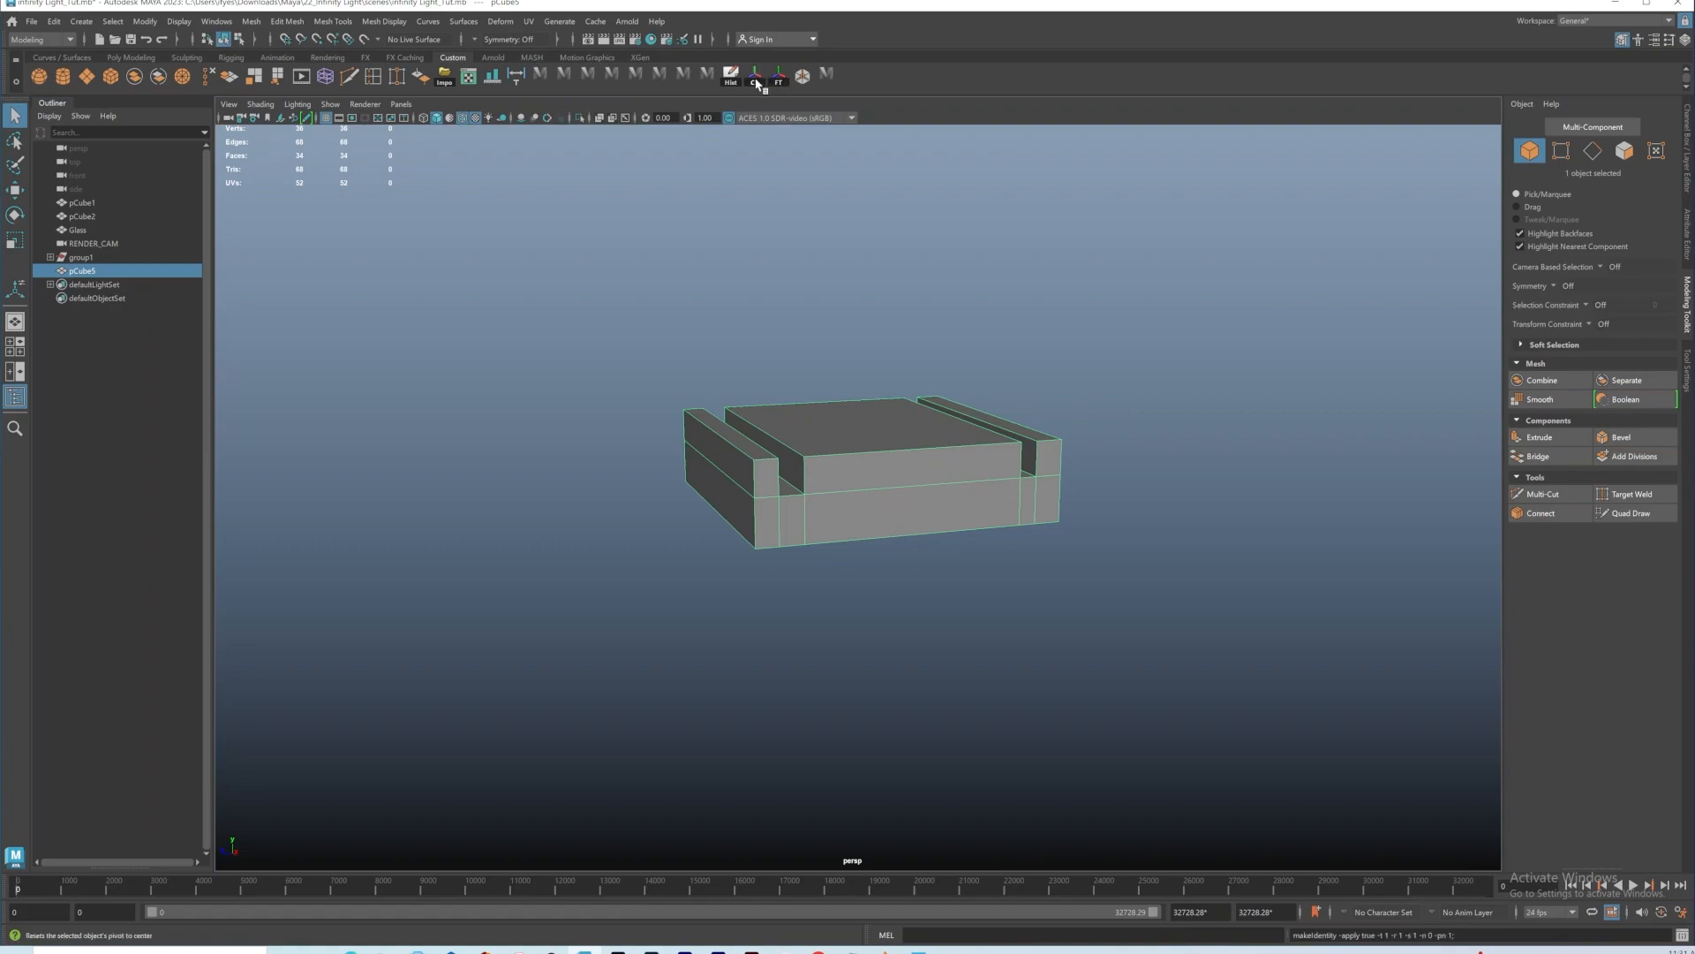
alt+drag(945, 448, 902, 458)
click(1621, 439)
alt+middle_drag(904, 458, 904, 482)
alt+drag(904, 481, 913, 466)
click(862, 188)
text(0.2)
key(Tab)
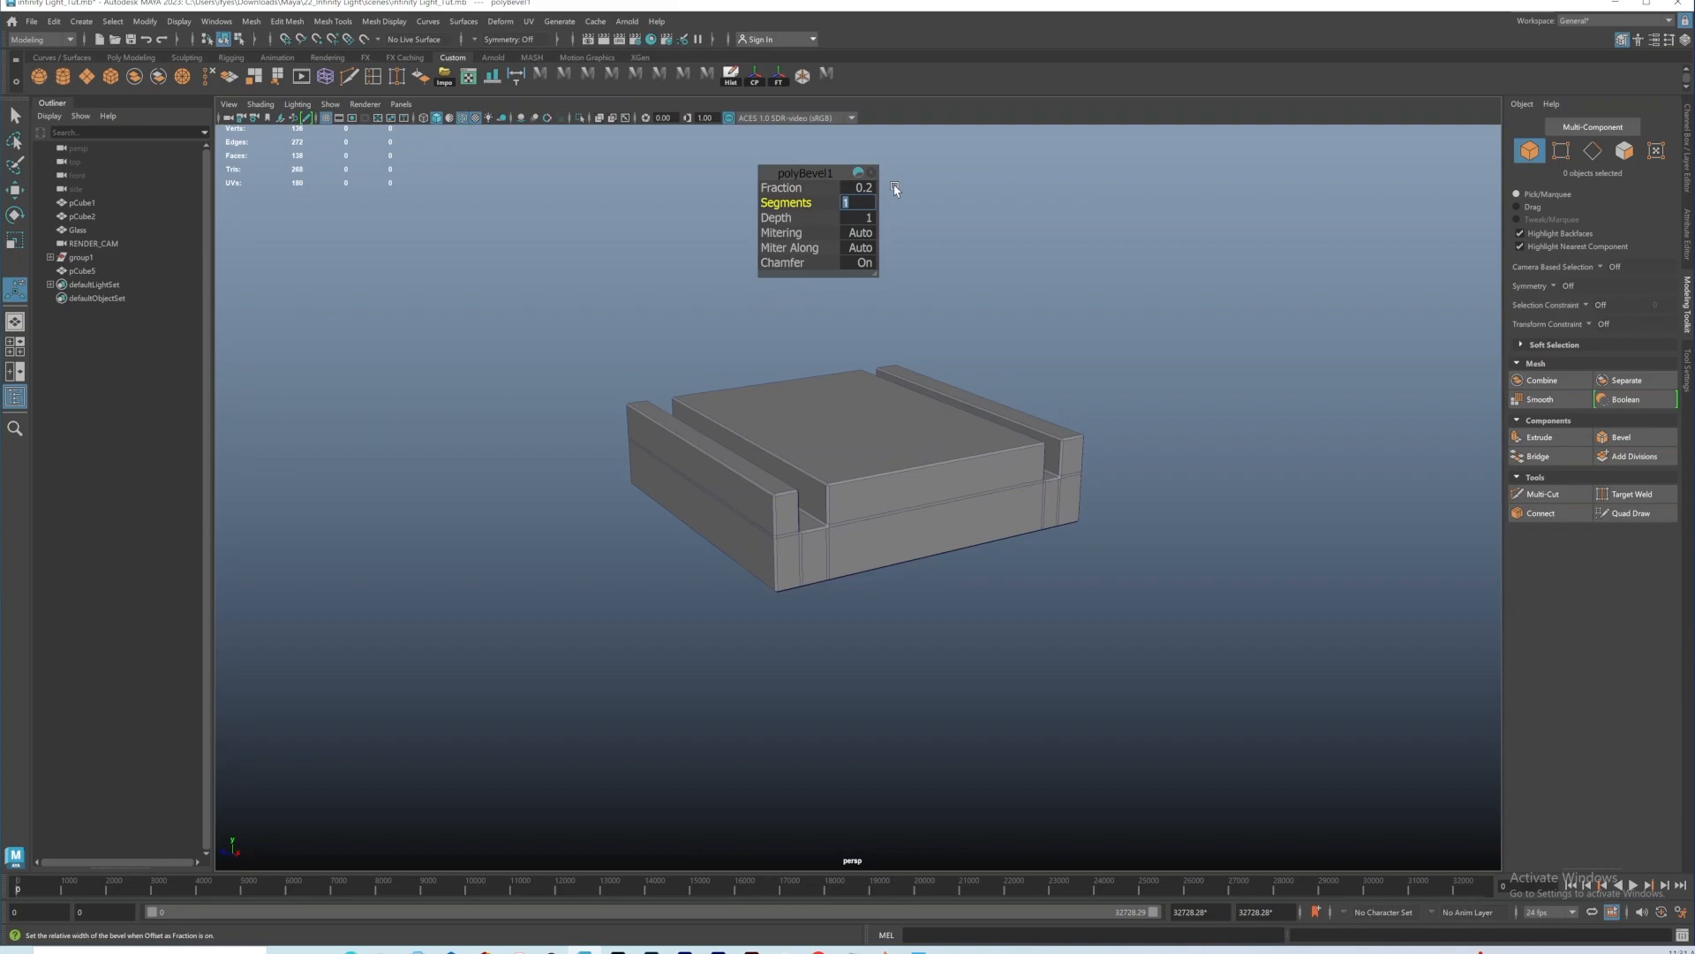
key(Return)
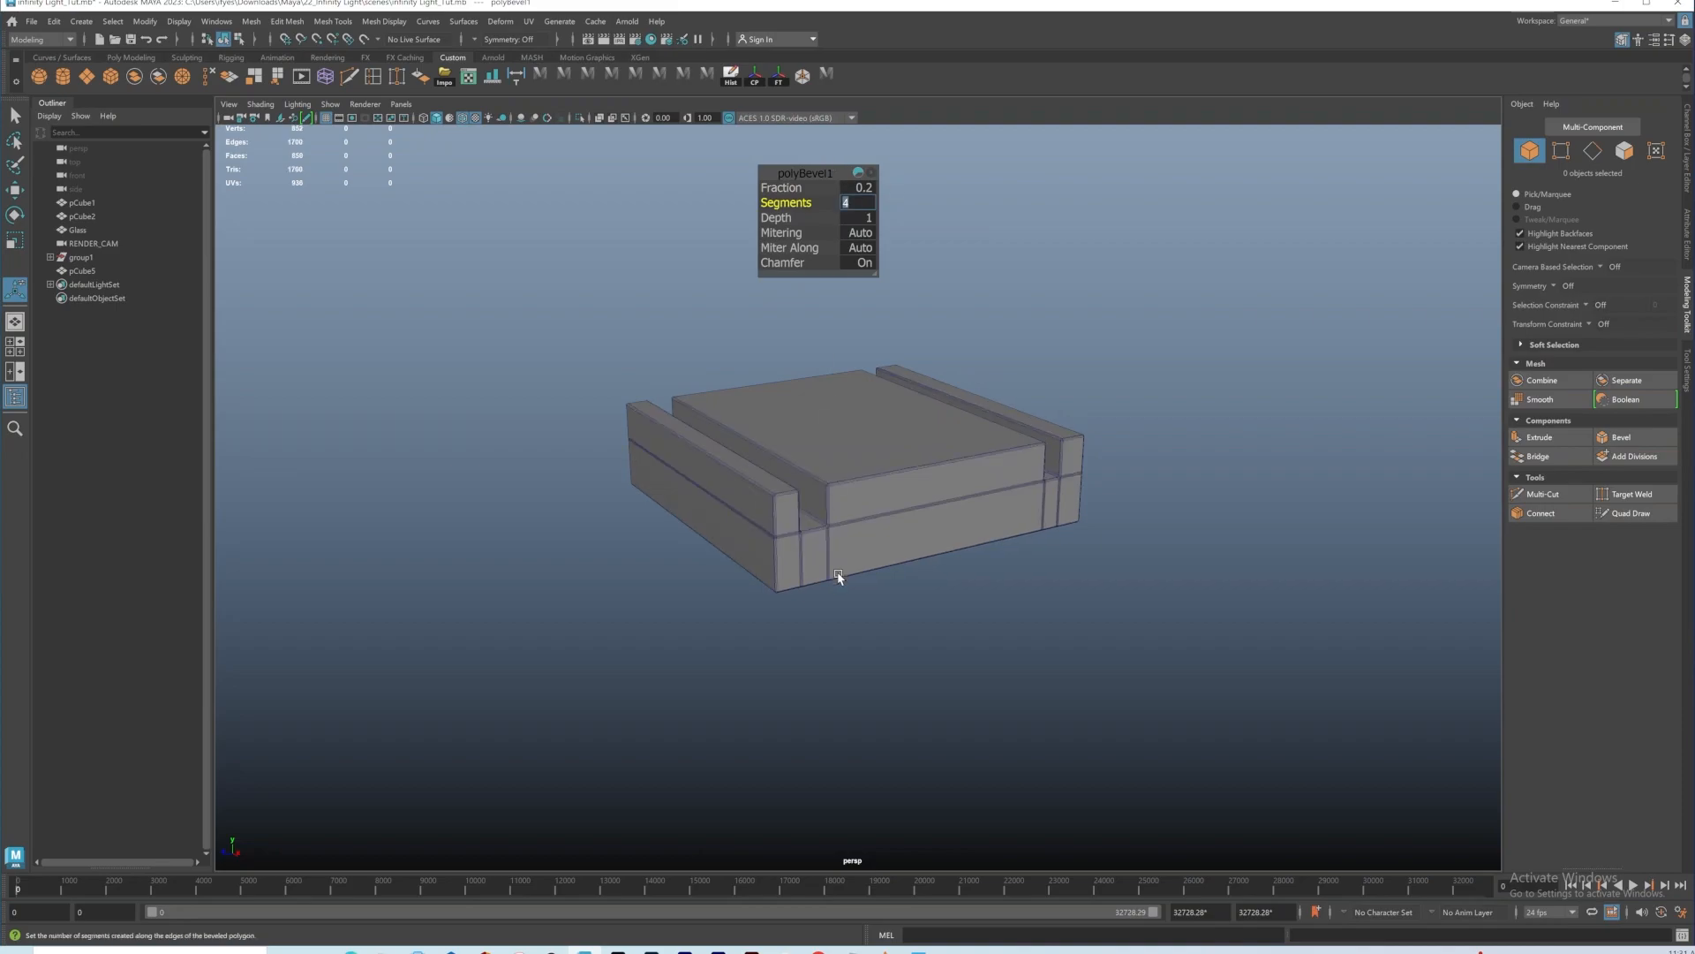
Step: Create a second cube scaled to X 2, Y 55 and Z 2, and raise it to stand upright on the base
alt+drag(828, 575, 828, 495)
click(112, 78)
key(w)
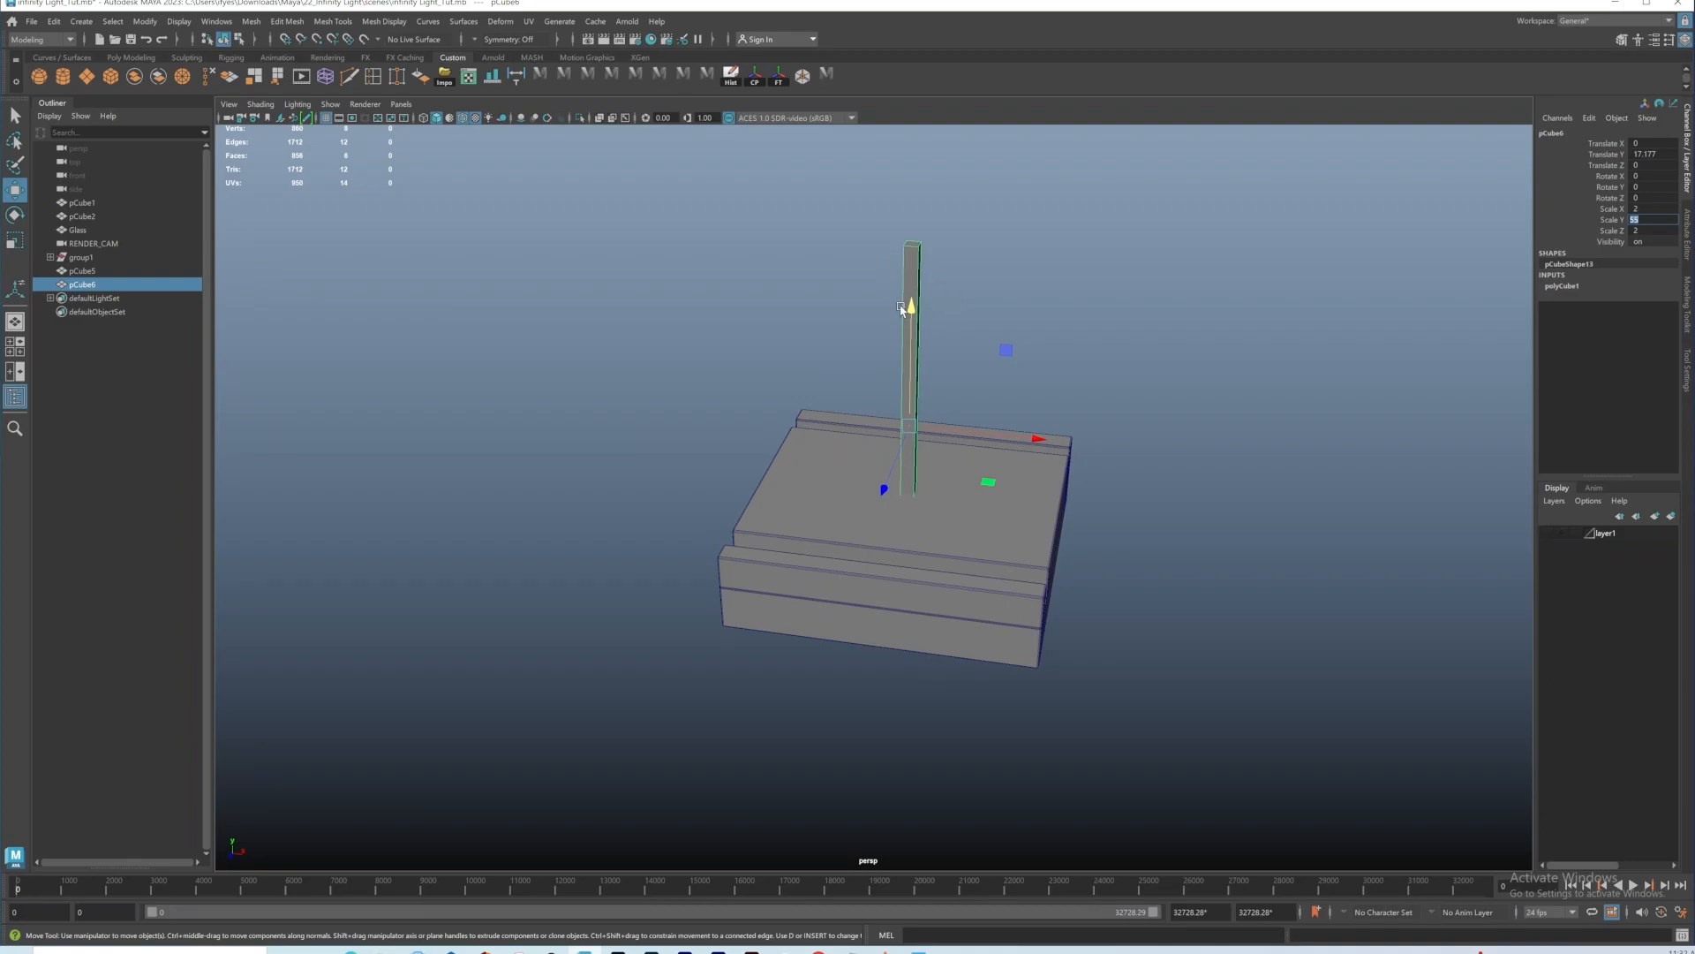
drag(914, 306, 912, 177)
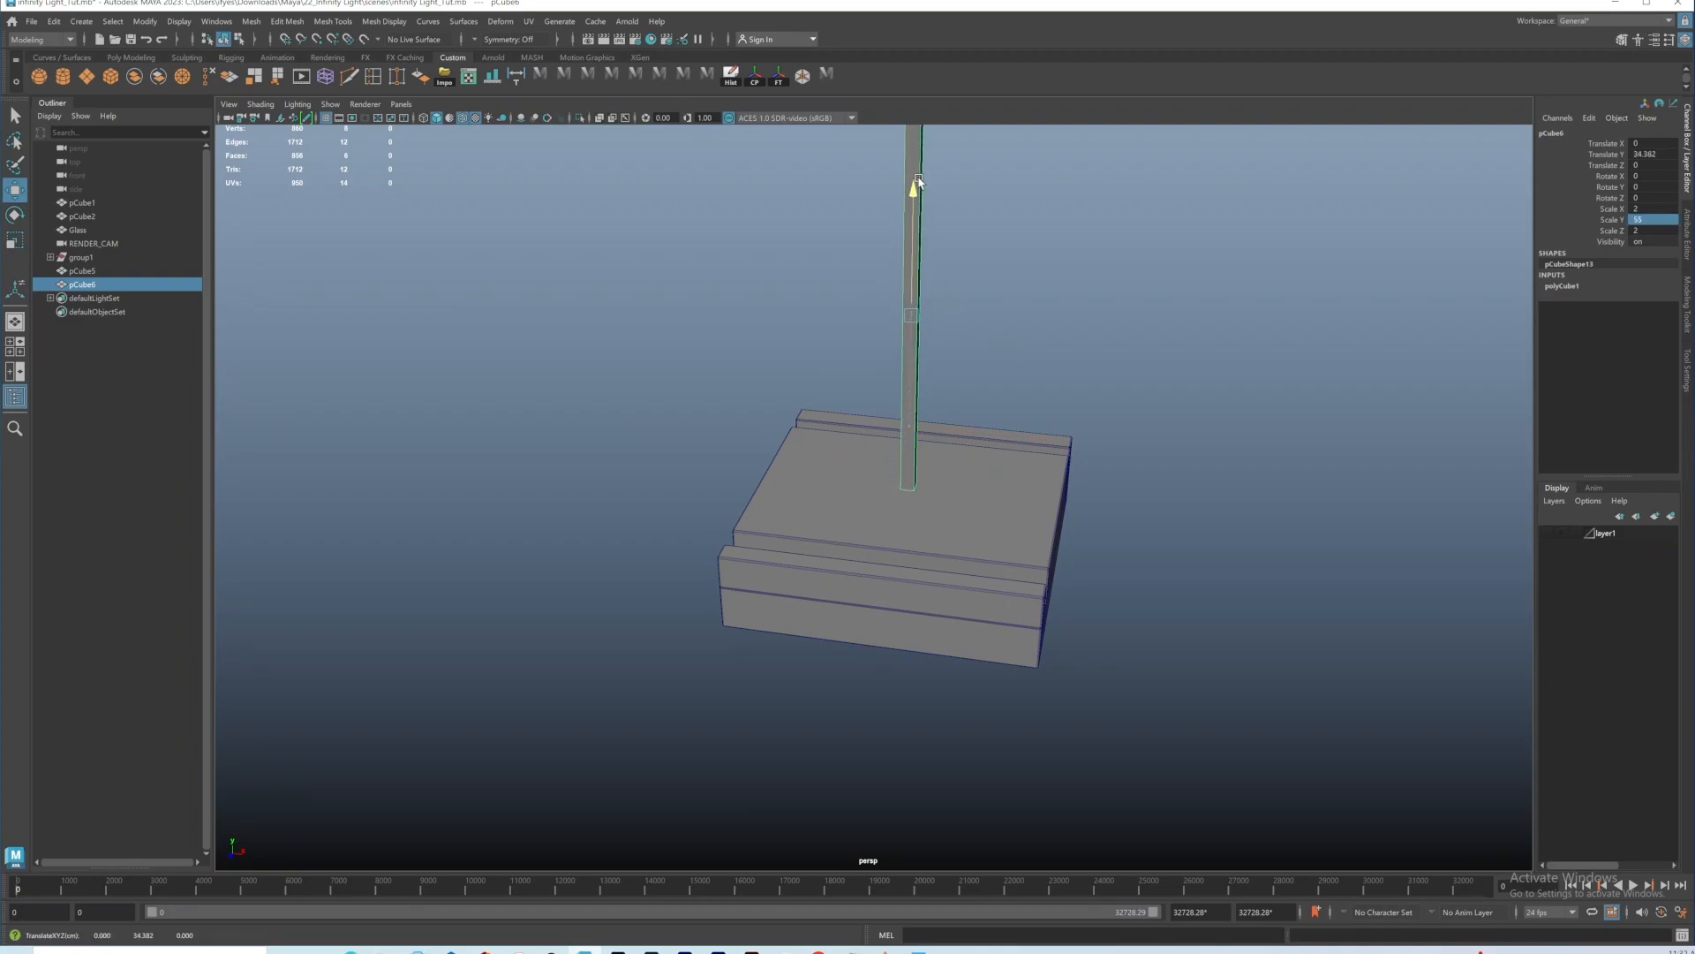
Step: Scale the upright cube along X into a panel slightly narrower than the base and delete its front and back faces
key(r)
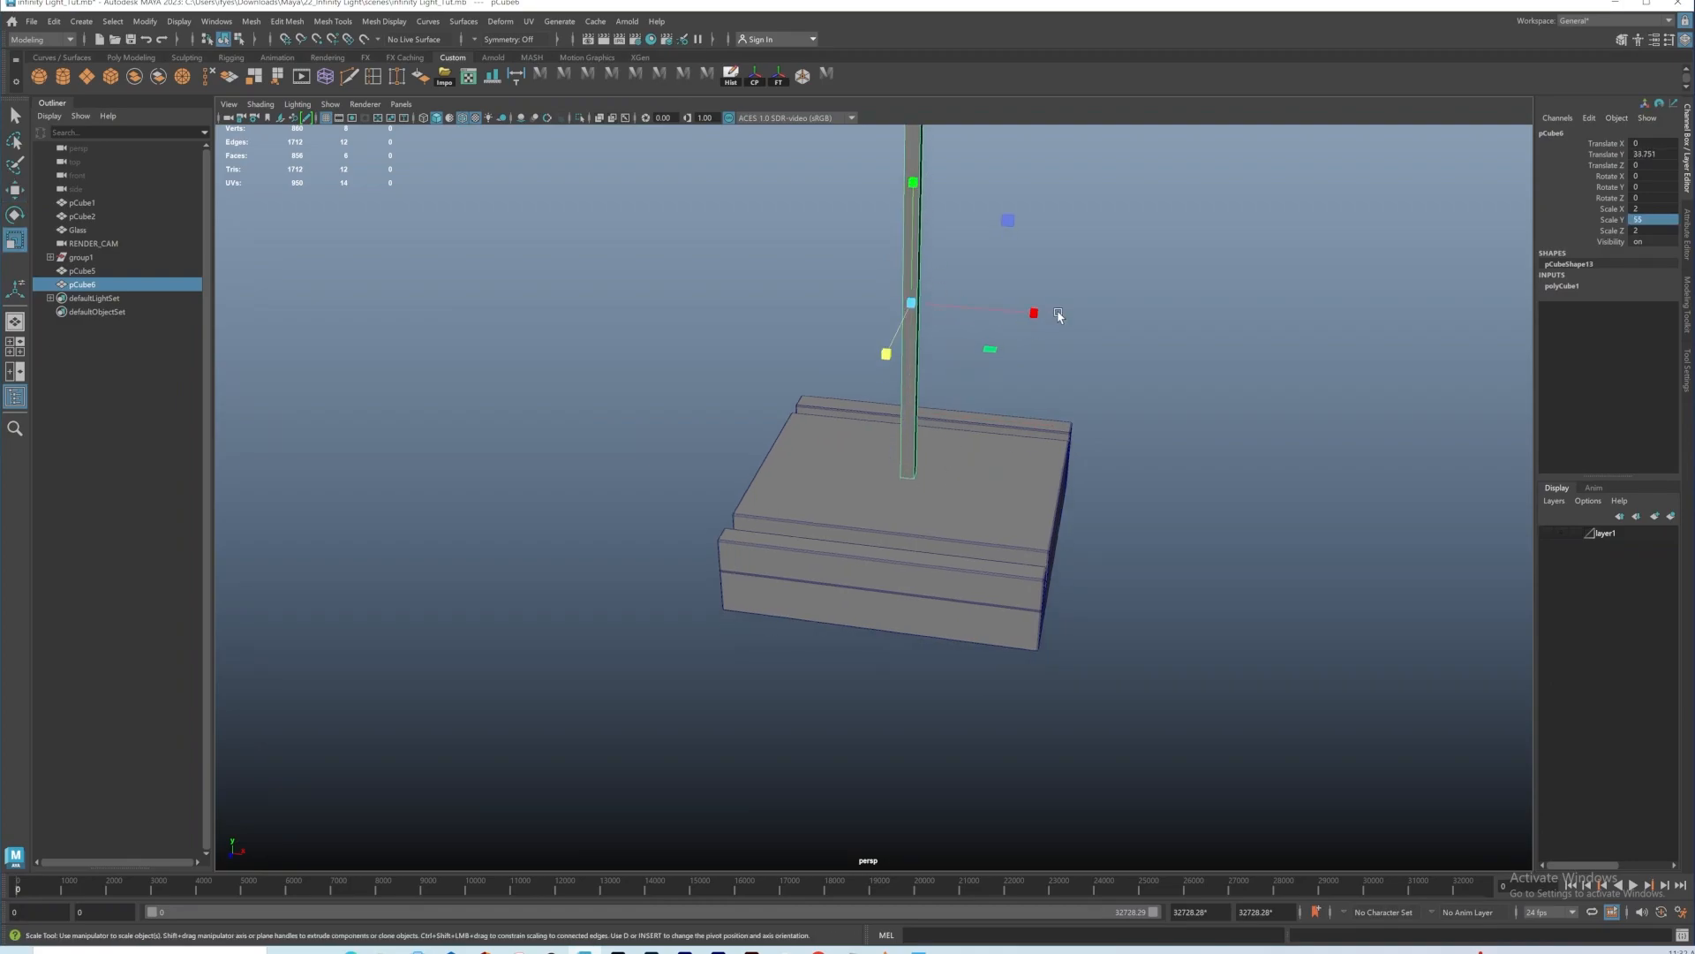
click(903, 447)
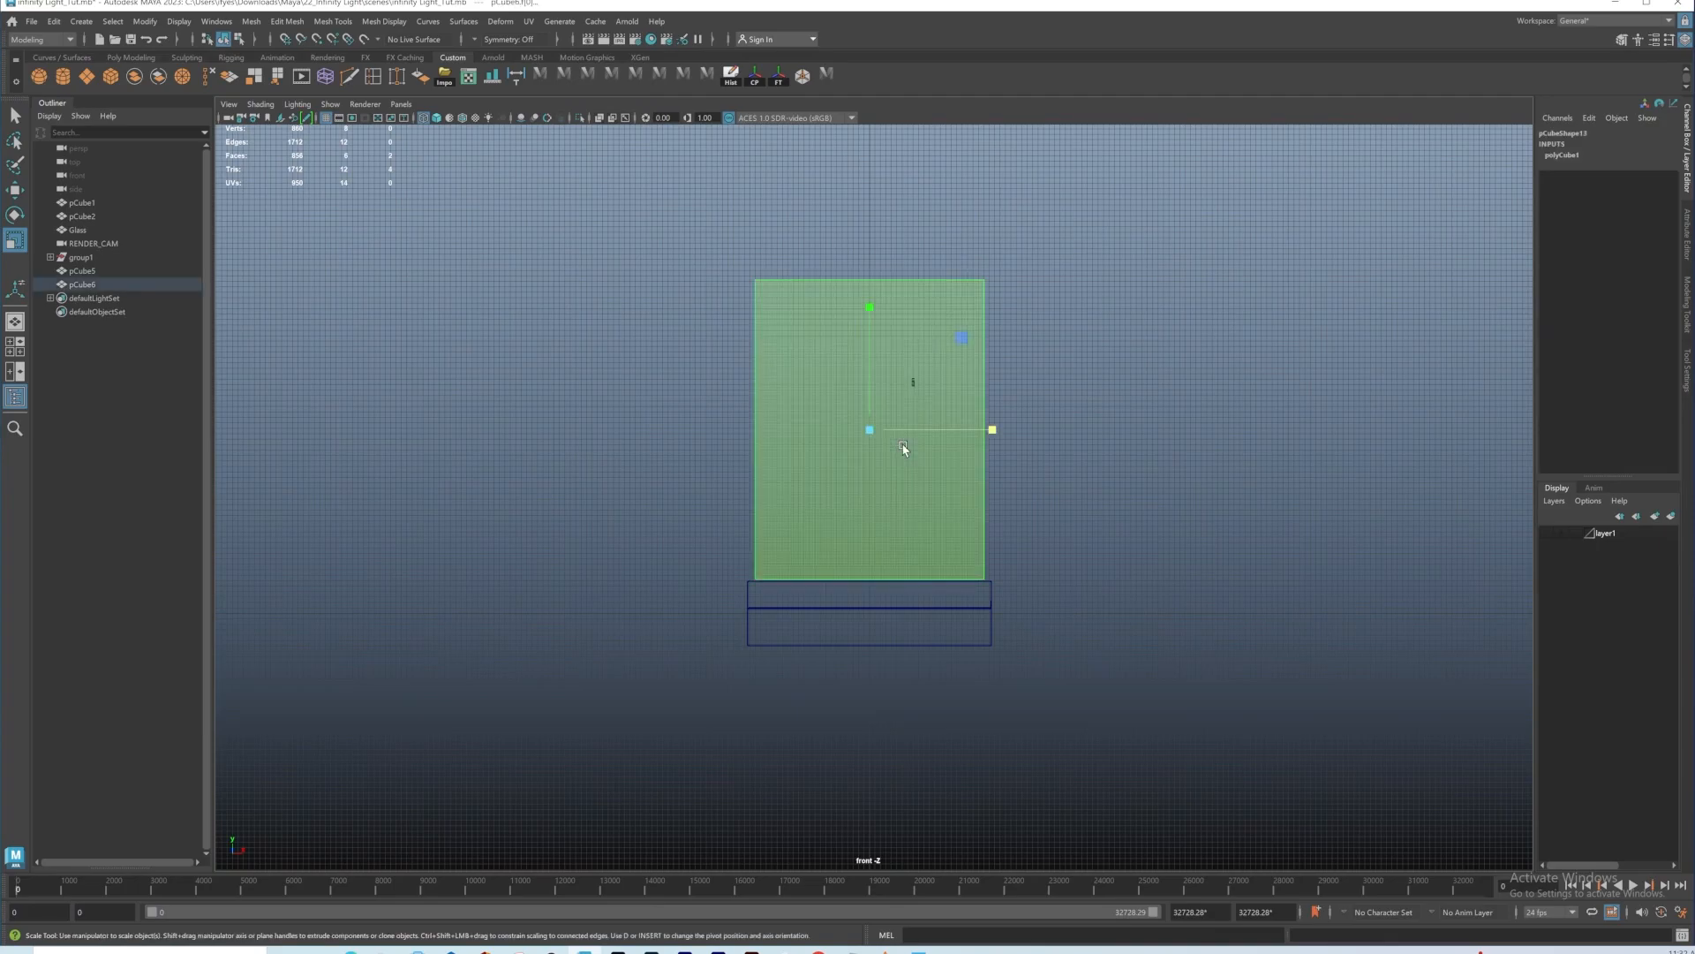
key(Delete)
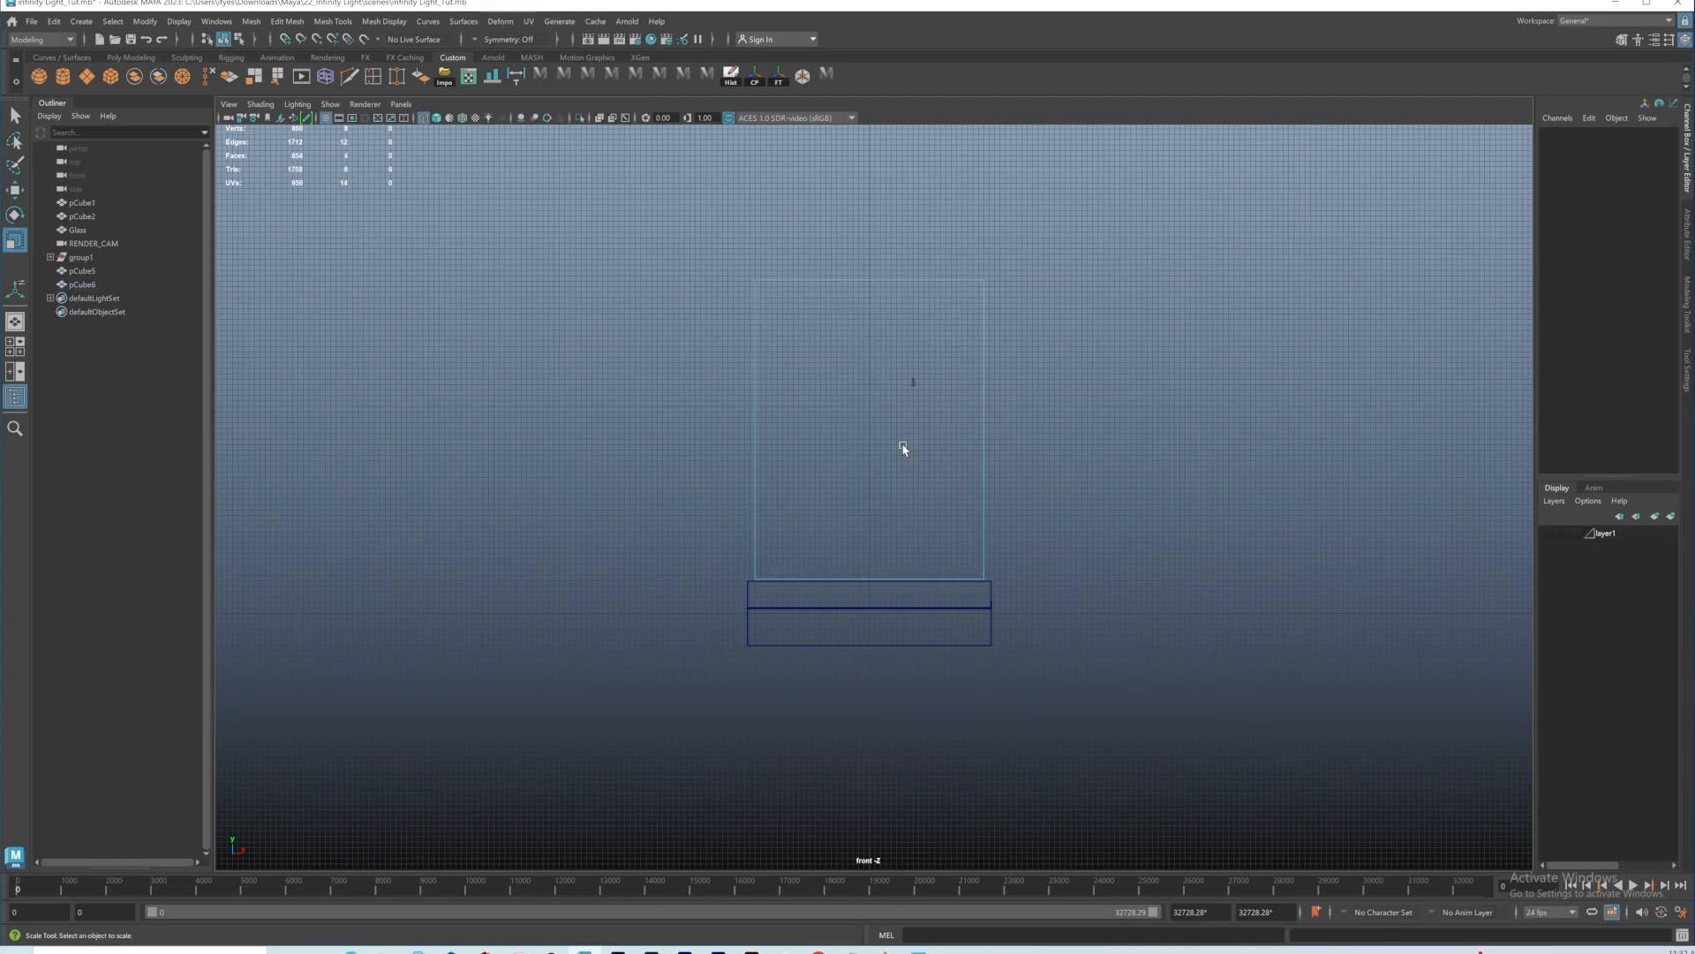
Step: Bevel the corner edges of the upright frame to round all four corners, and give the frame walls thickness
alt+drag(886, 462, 1075, 338)
alt+right_drag(1076, 337, 1003, 277)
alt+right_drag(1000, 364, 990, 341)
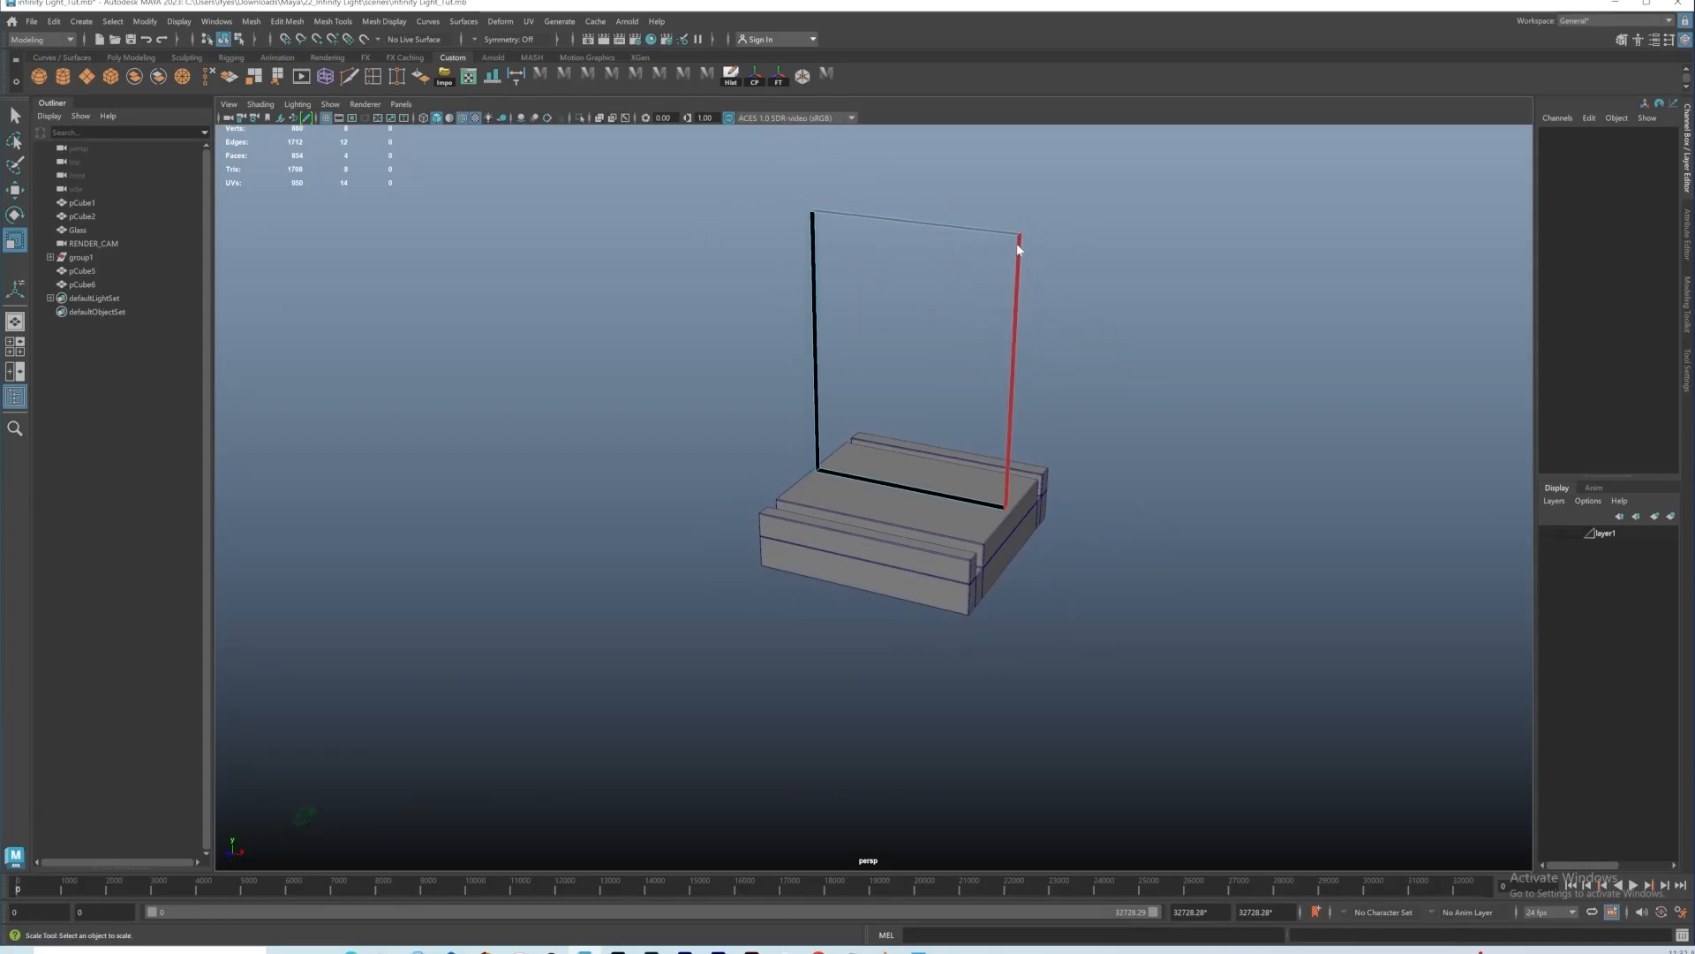
right_drag(1017, 242, 1022, 226)
drag(765, 157, 1100, 557)
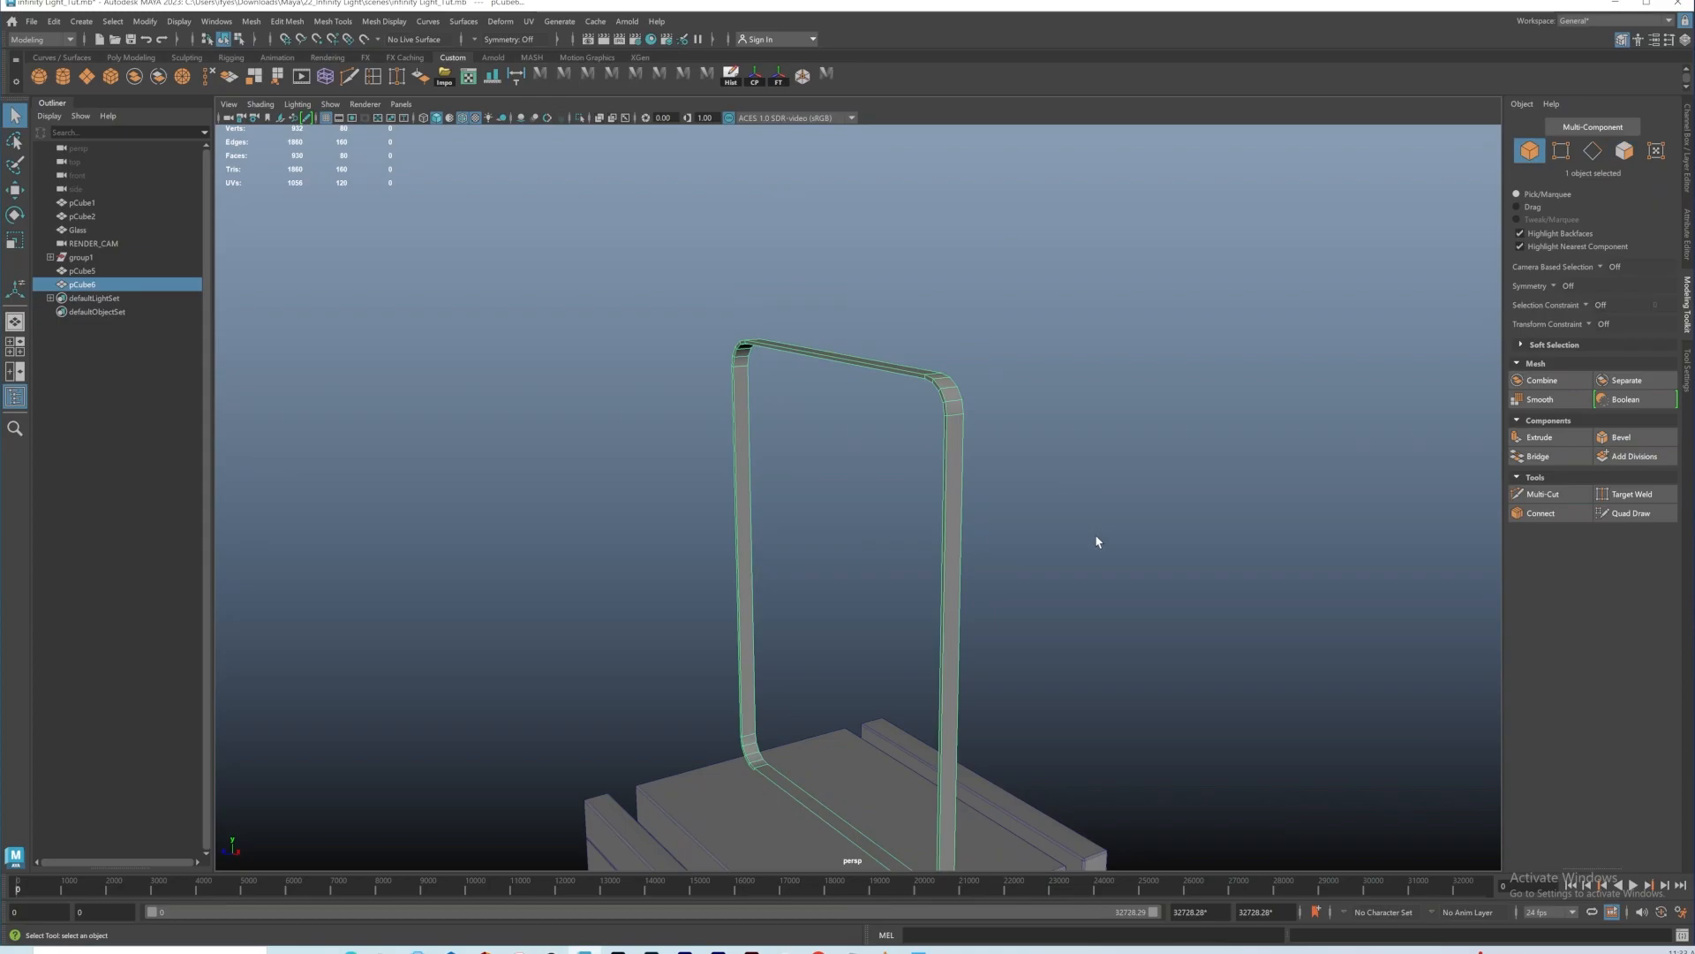
Step: Examine the rounded frame and its placement on the base in the perspective and side views
alt+right_drag(1097, 541, 862, 469)
alt+drag(863, 469, 931, 439)
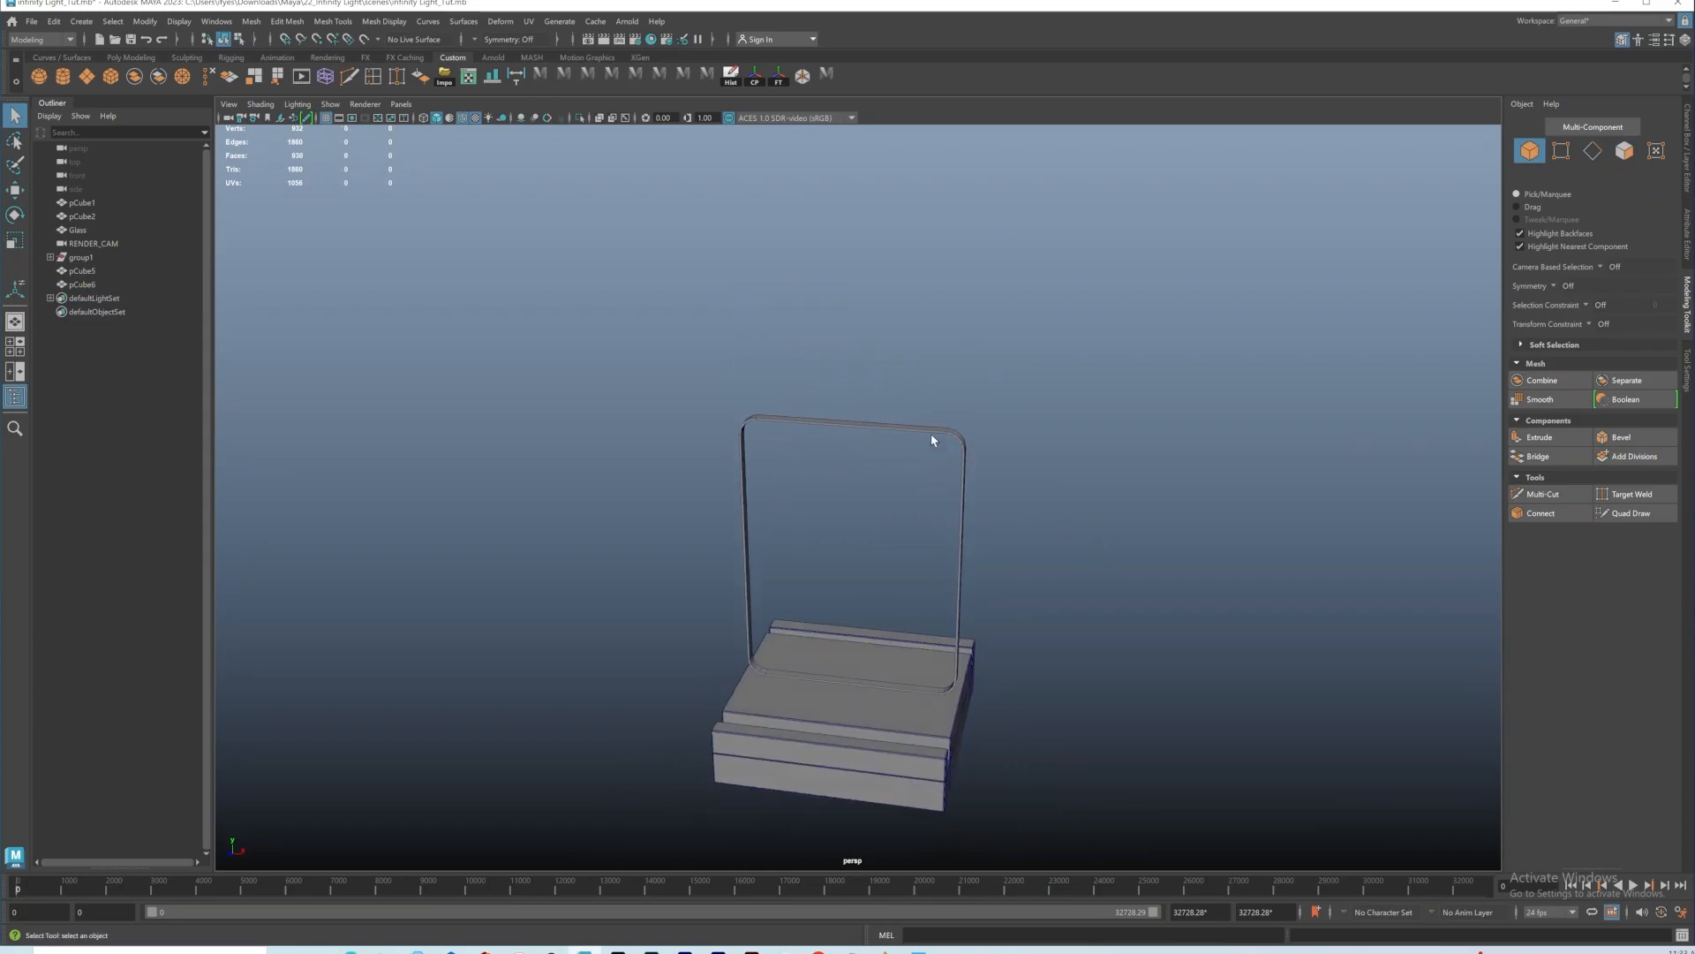
alt+right_drag(931, 439, 996, 502)
key(space)
key(space)
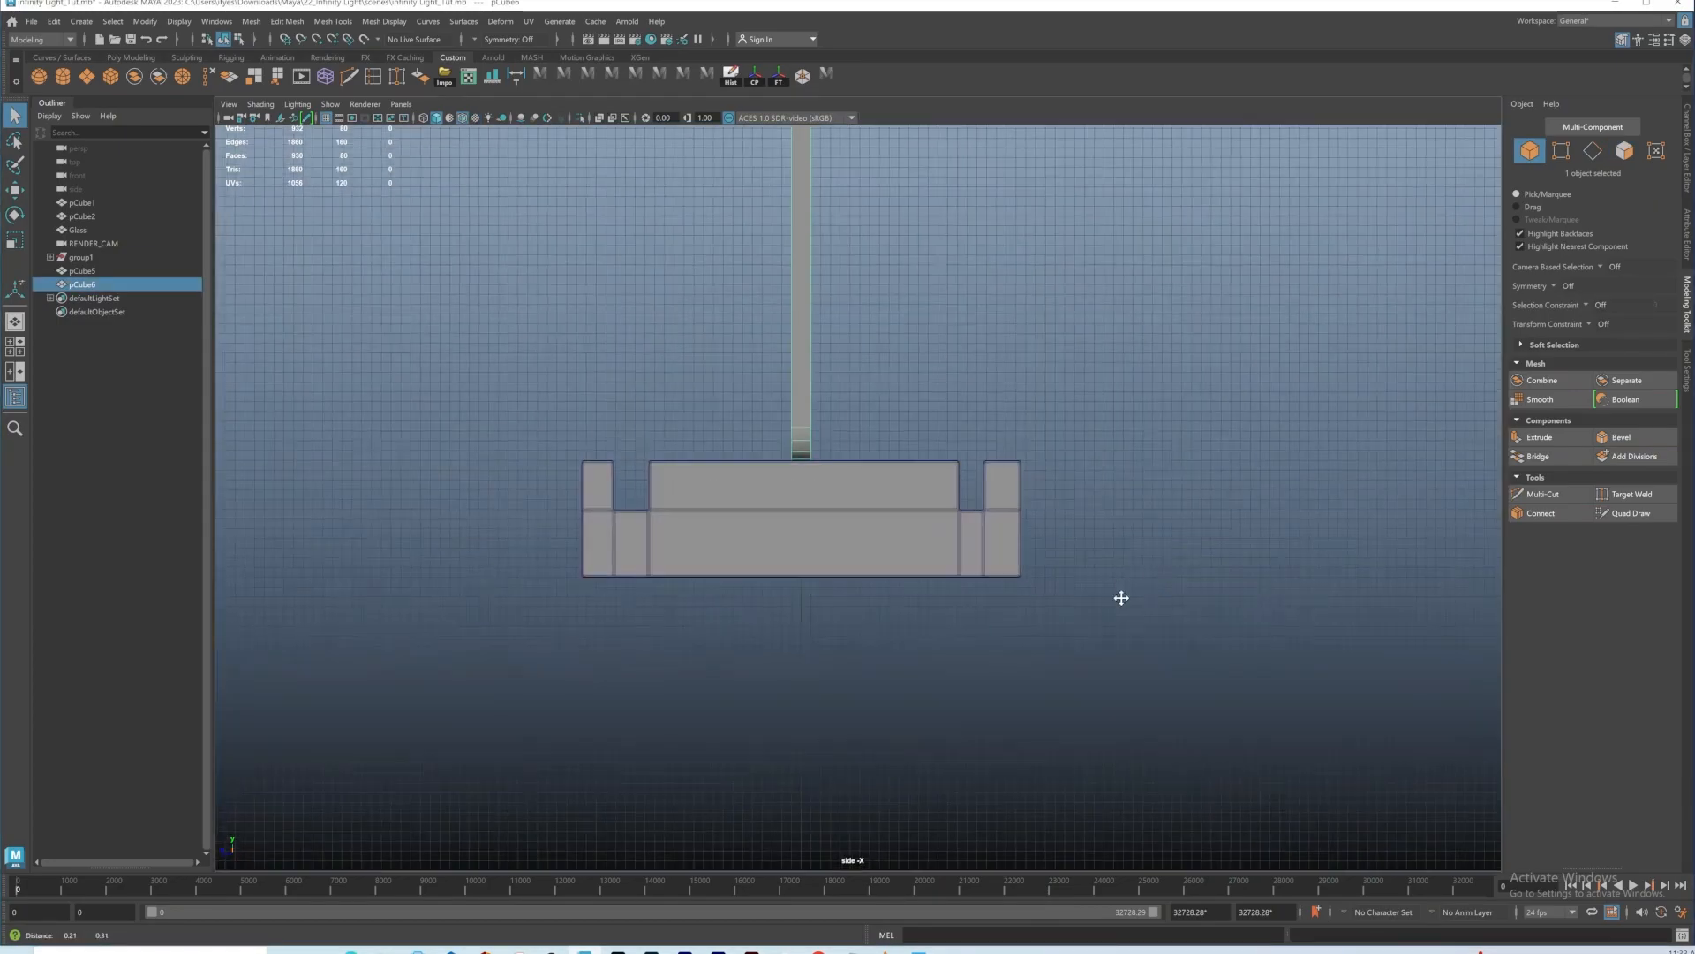
alt+middle_drag(805, 473, 870, 442)
alt+right_drag(870, 442, 915, 442)
key(space)
key(space)
alt+drag(980, 427, 908, 540)
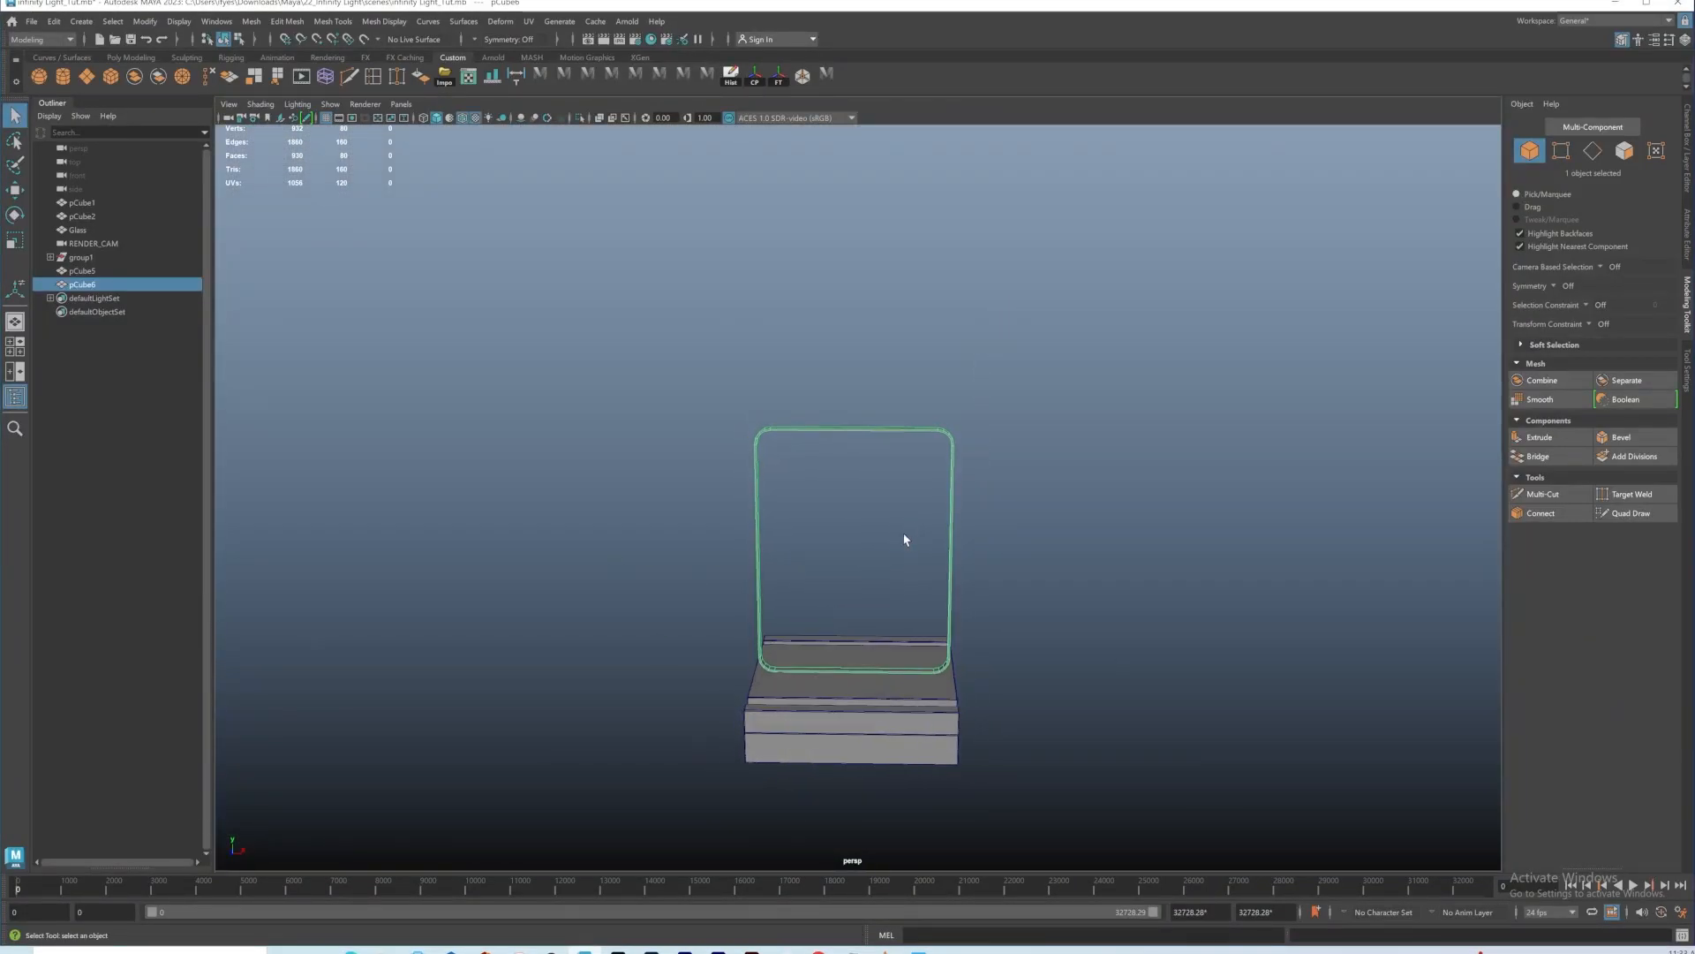
Step: Create a polygon sphere with 10 axis and 10 height subdivisions and raise it to about Y 7.3, just above the base
key(w)
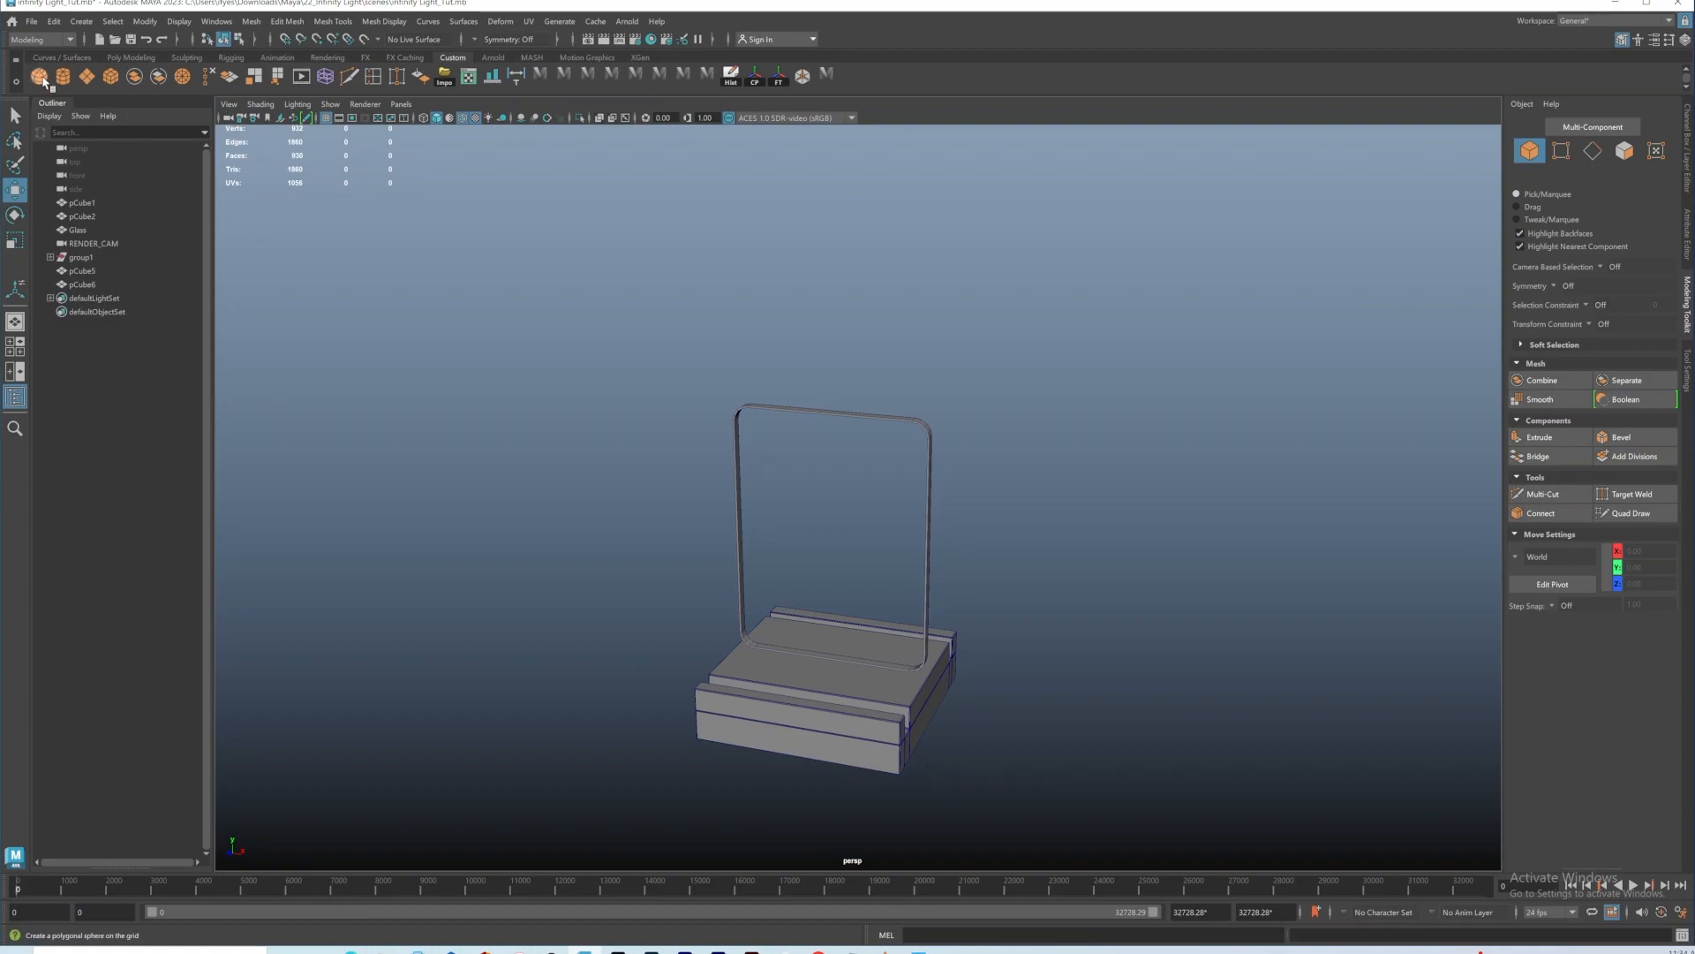
click(41, 79)
alt+middle_drag(861, 629, 859, 558)
drag(831, 486, 877, 575)
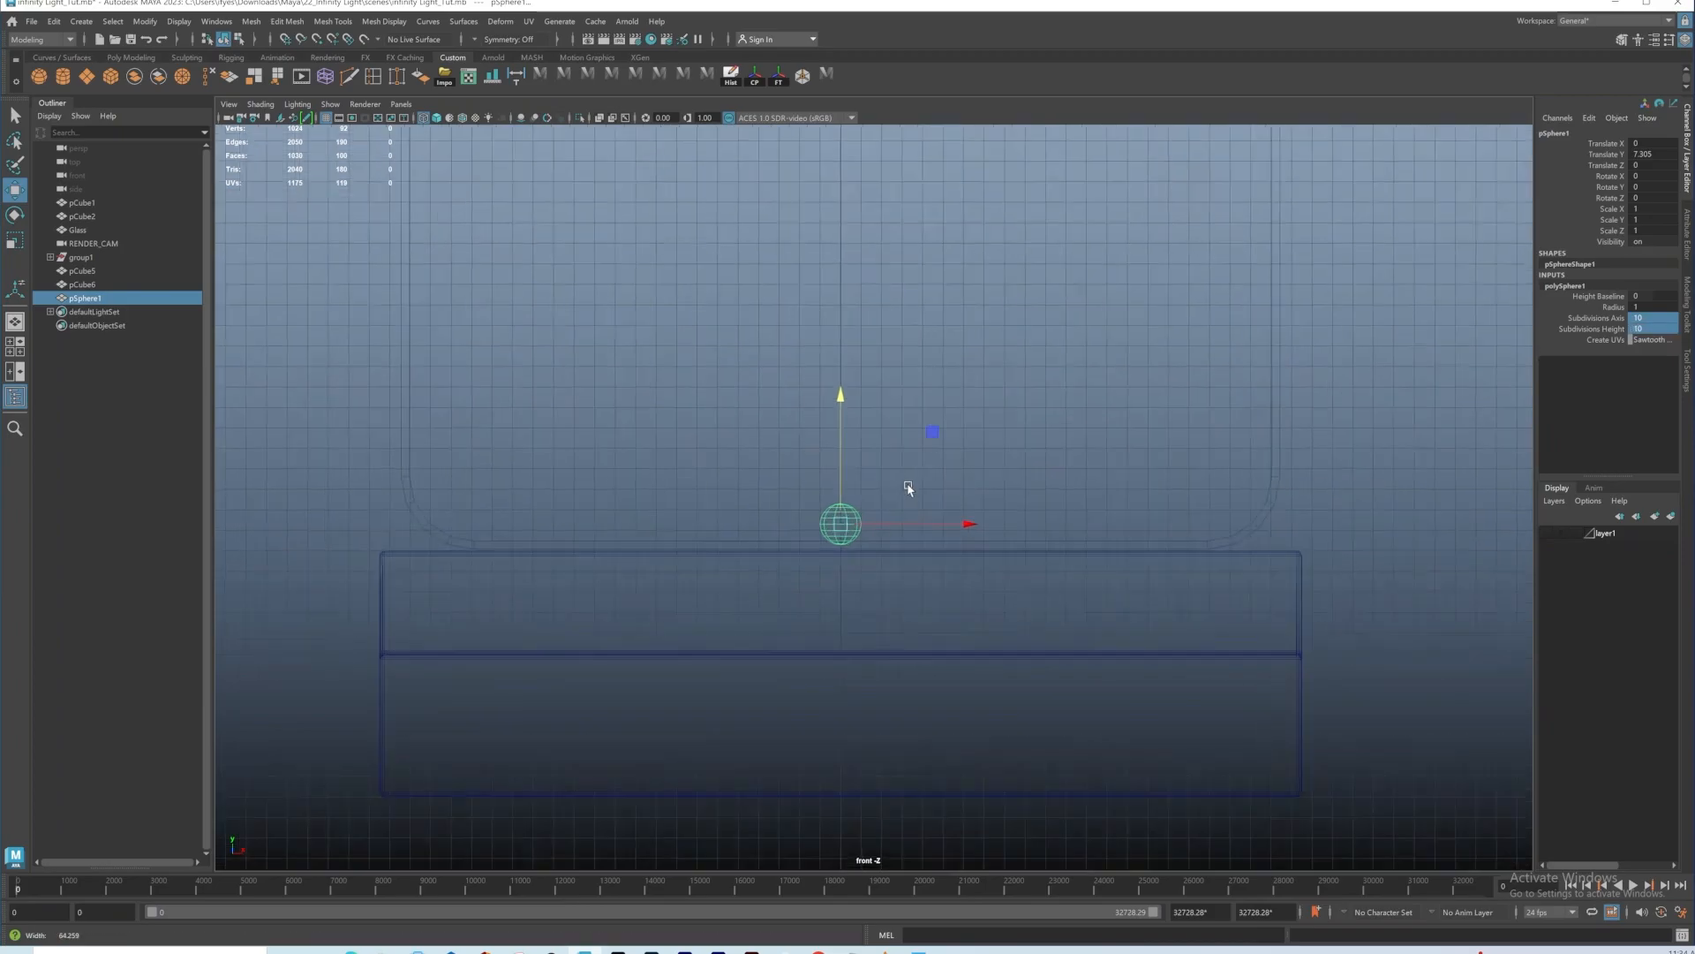
alt+right_drag(909, 488, 923, 506)
alt+middle_drag(924, 507, 927, 450)
alt+right_drag(806, 386, 932, 489)
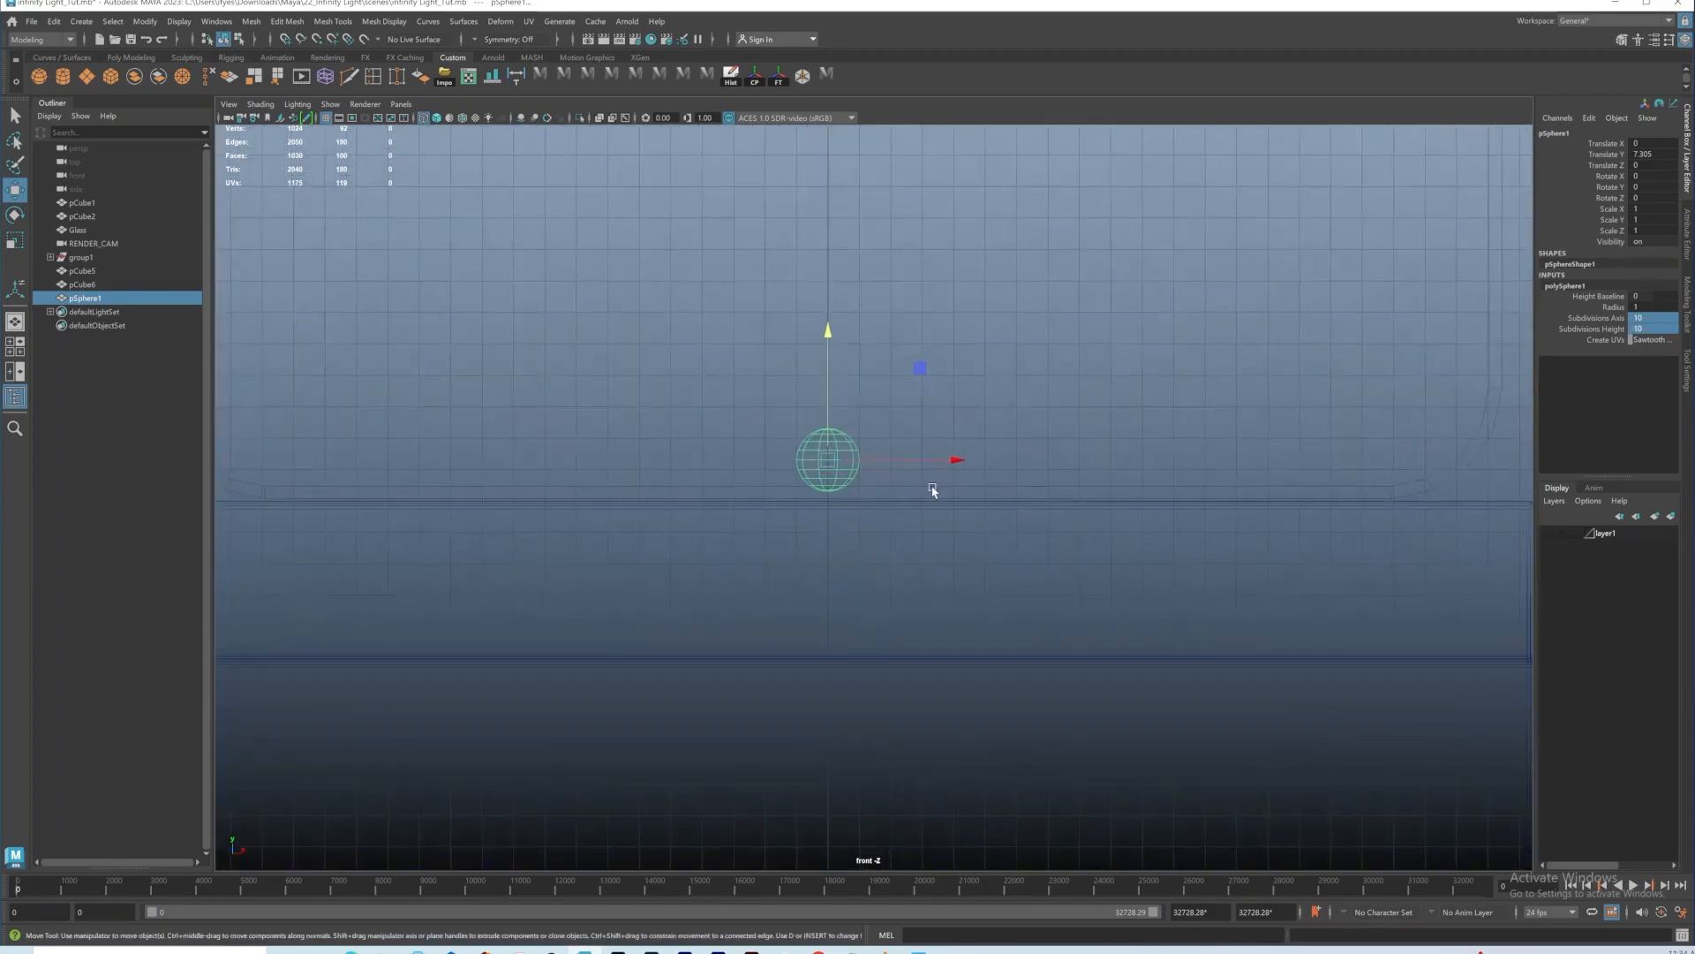
Step: Reshape the sphere's lower vertices into a narrowing neck so that it forms a small light bulb
right_click(817, 443)
click(759, 439)
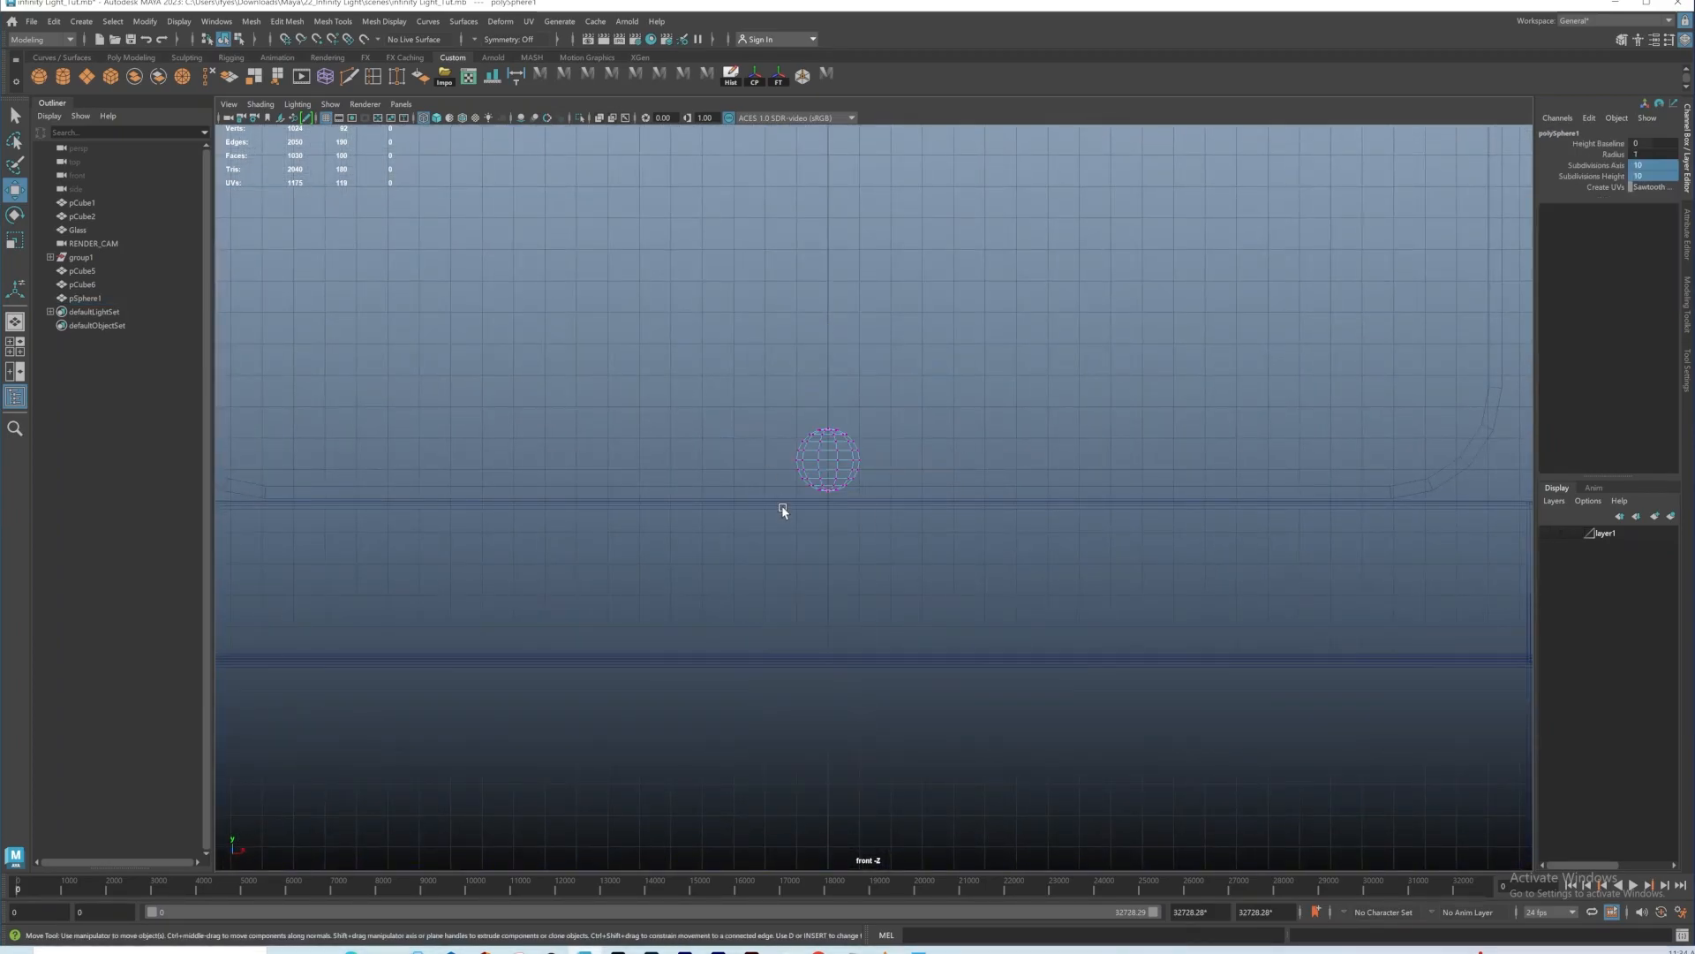
right_click(694, 354)
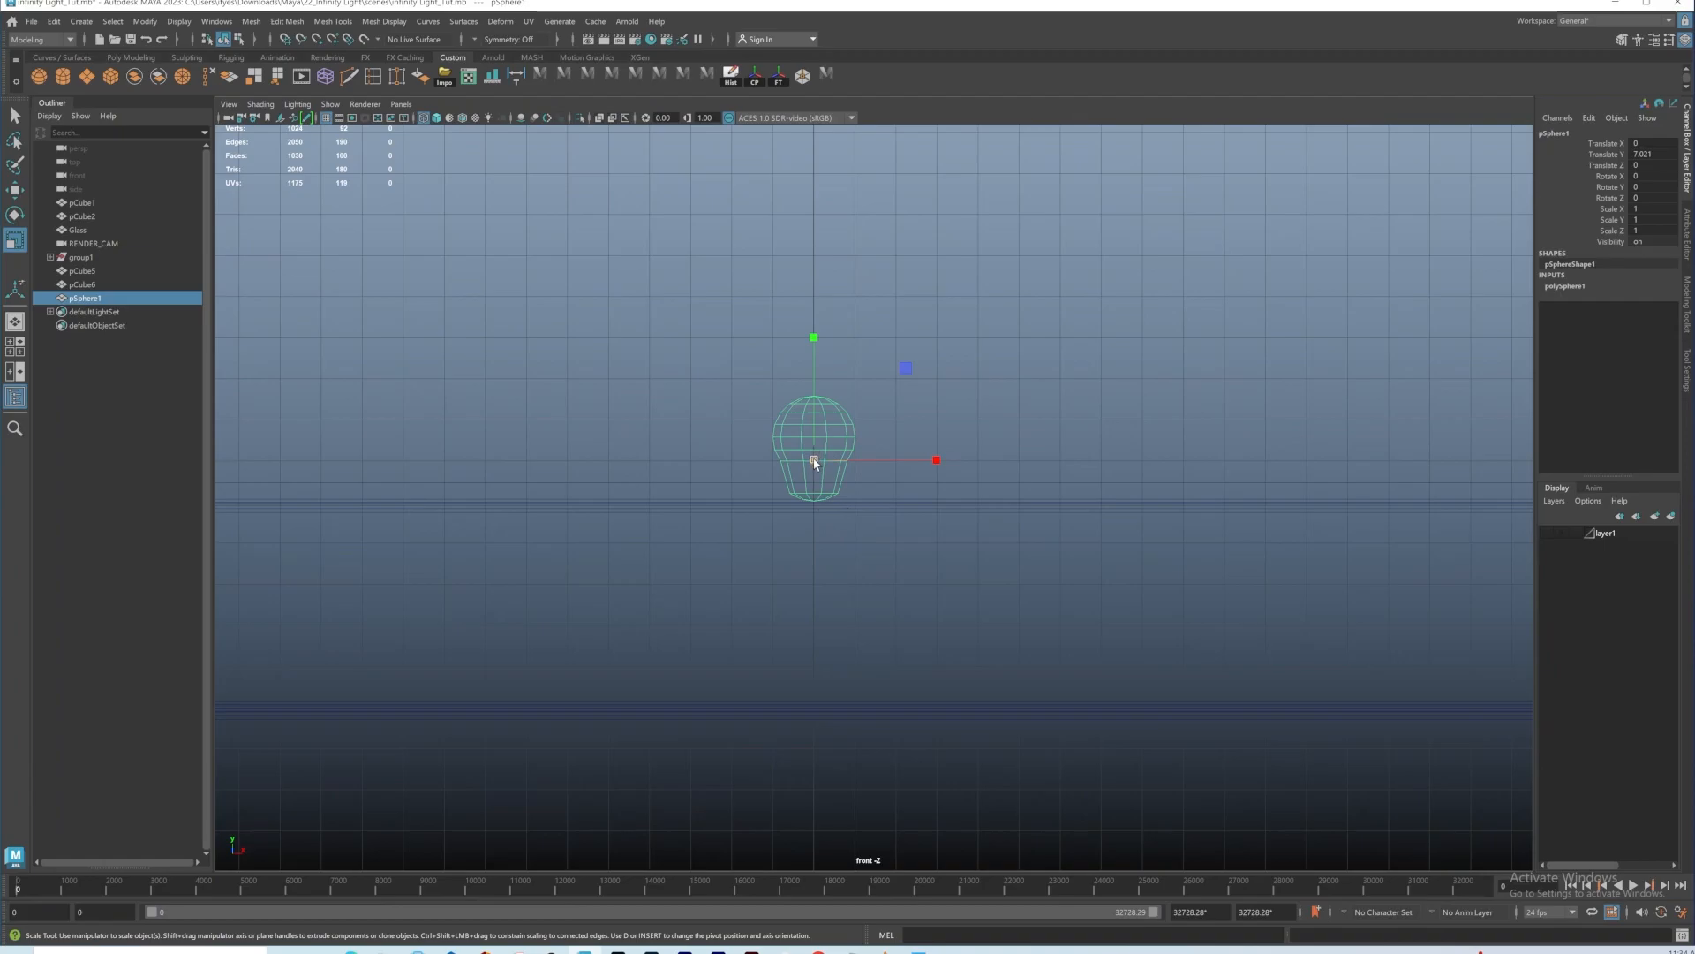
Step: Scale the bulb uniformly to about 0.715 and lower it to about Y 6.83 at the centre of the frame's bottom edge
drag(813, 460, 779, 445)
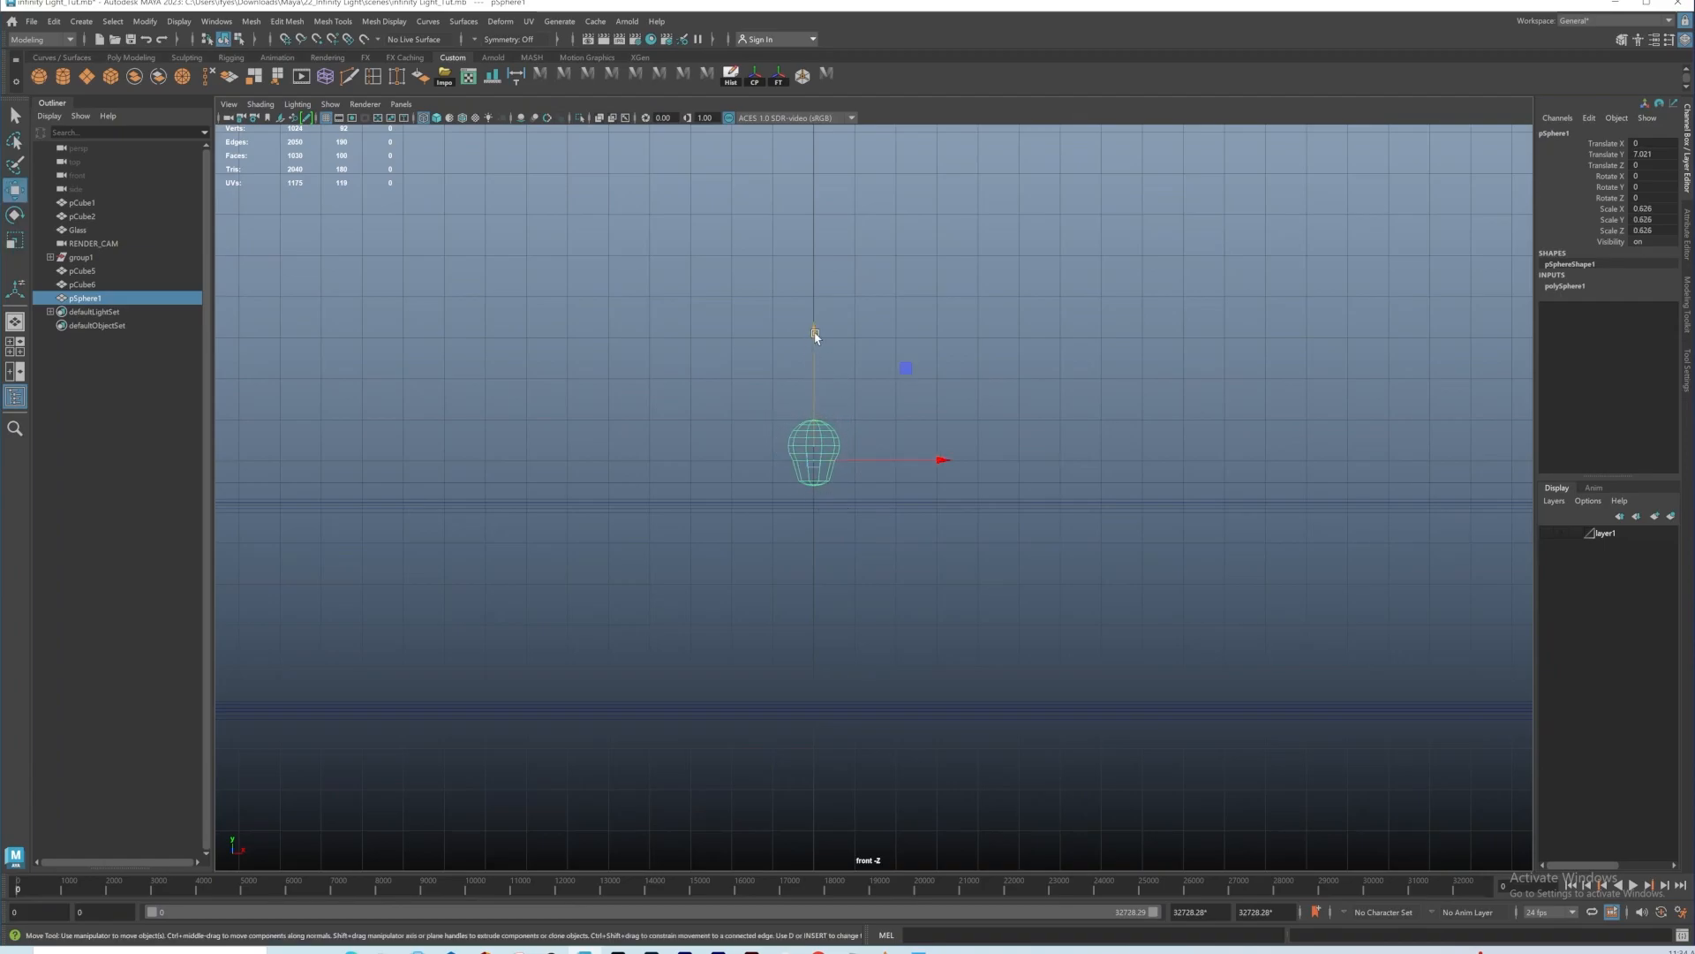
drag(944, 461, 929, 461)
key(ctrl+z)
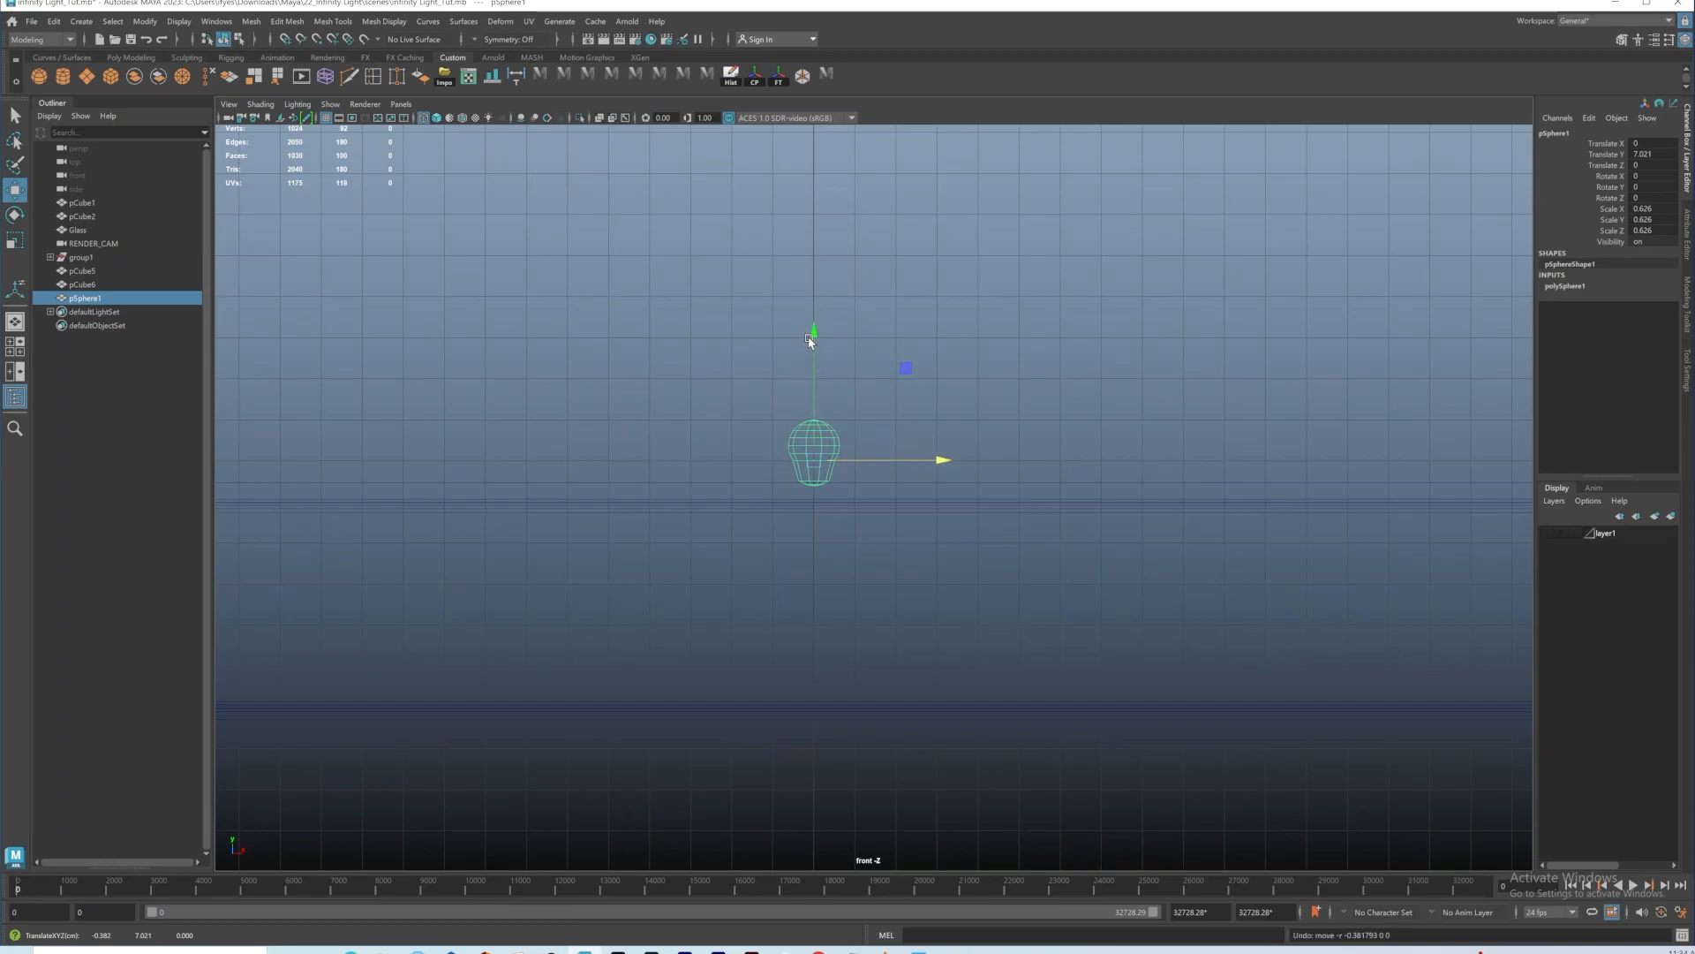
drag(819, 329, 822, 347)
scroll(795, 426, down, 2)
key(r)
drag(831, 482, 849, 482)
key(w)
scroll(795, 460, down, 3)
alt+middle_drag(876, 548, 861, 475)
scroll(866, 473, down, 1)
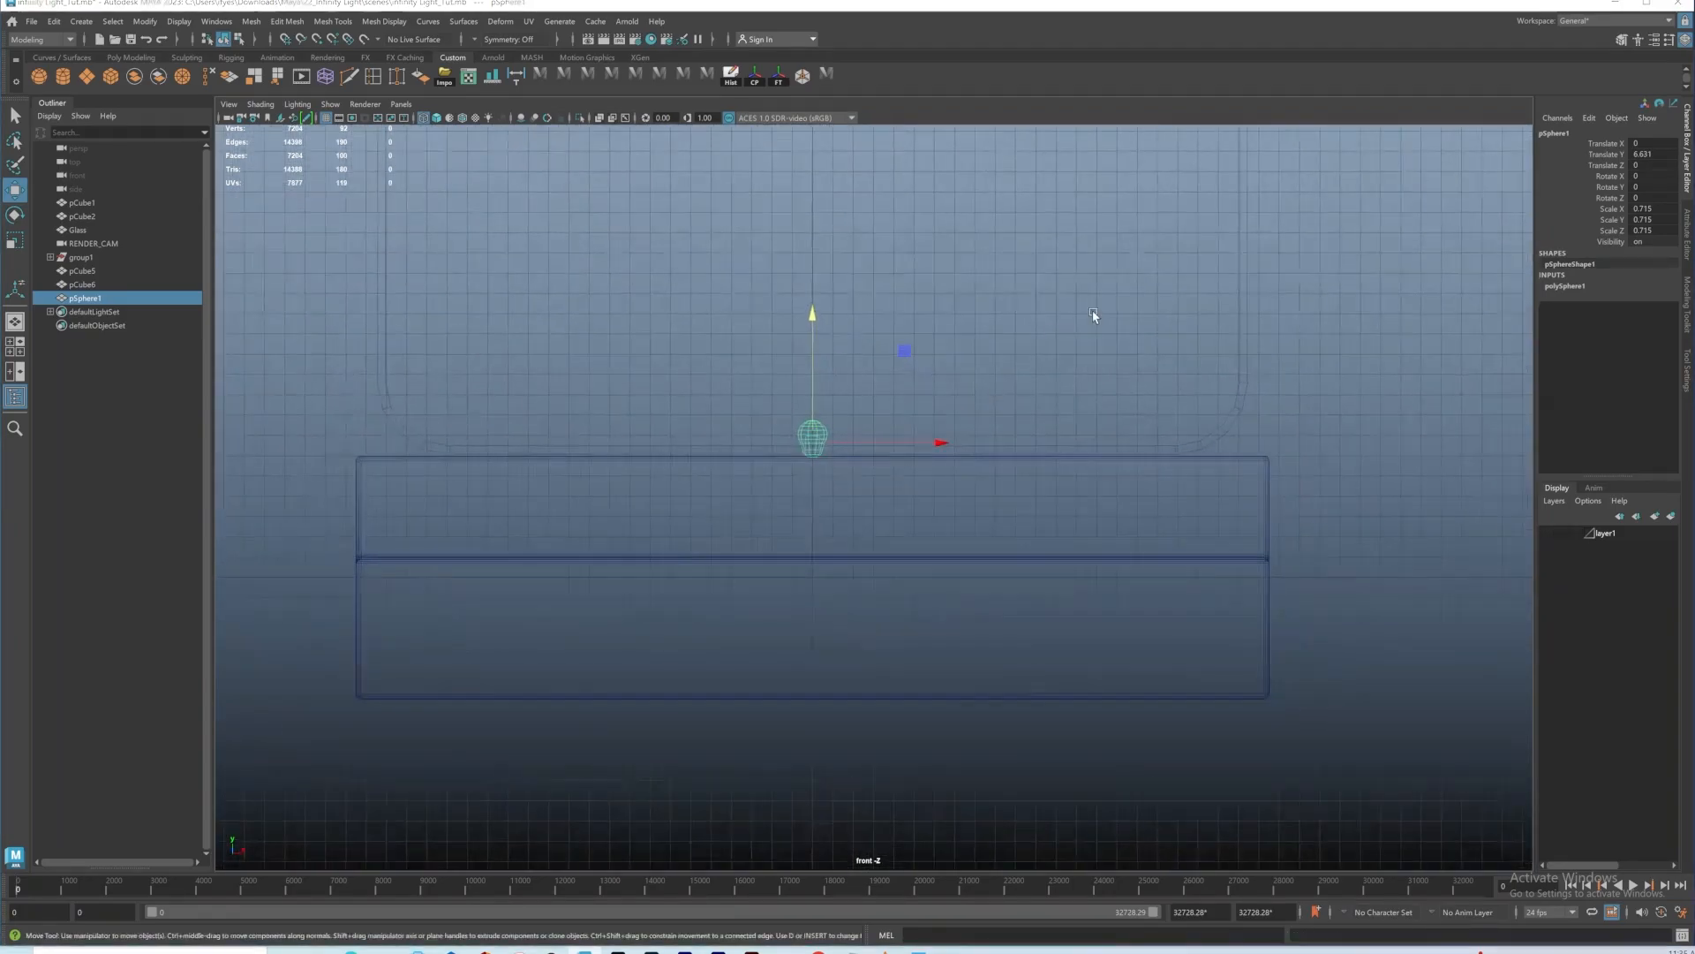
Step: Check the bulb against the frame in perspective and raise it to about Y 7.13 in the front view
key(space)
key(space)
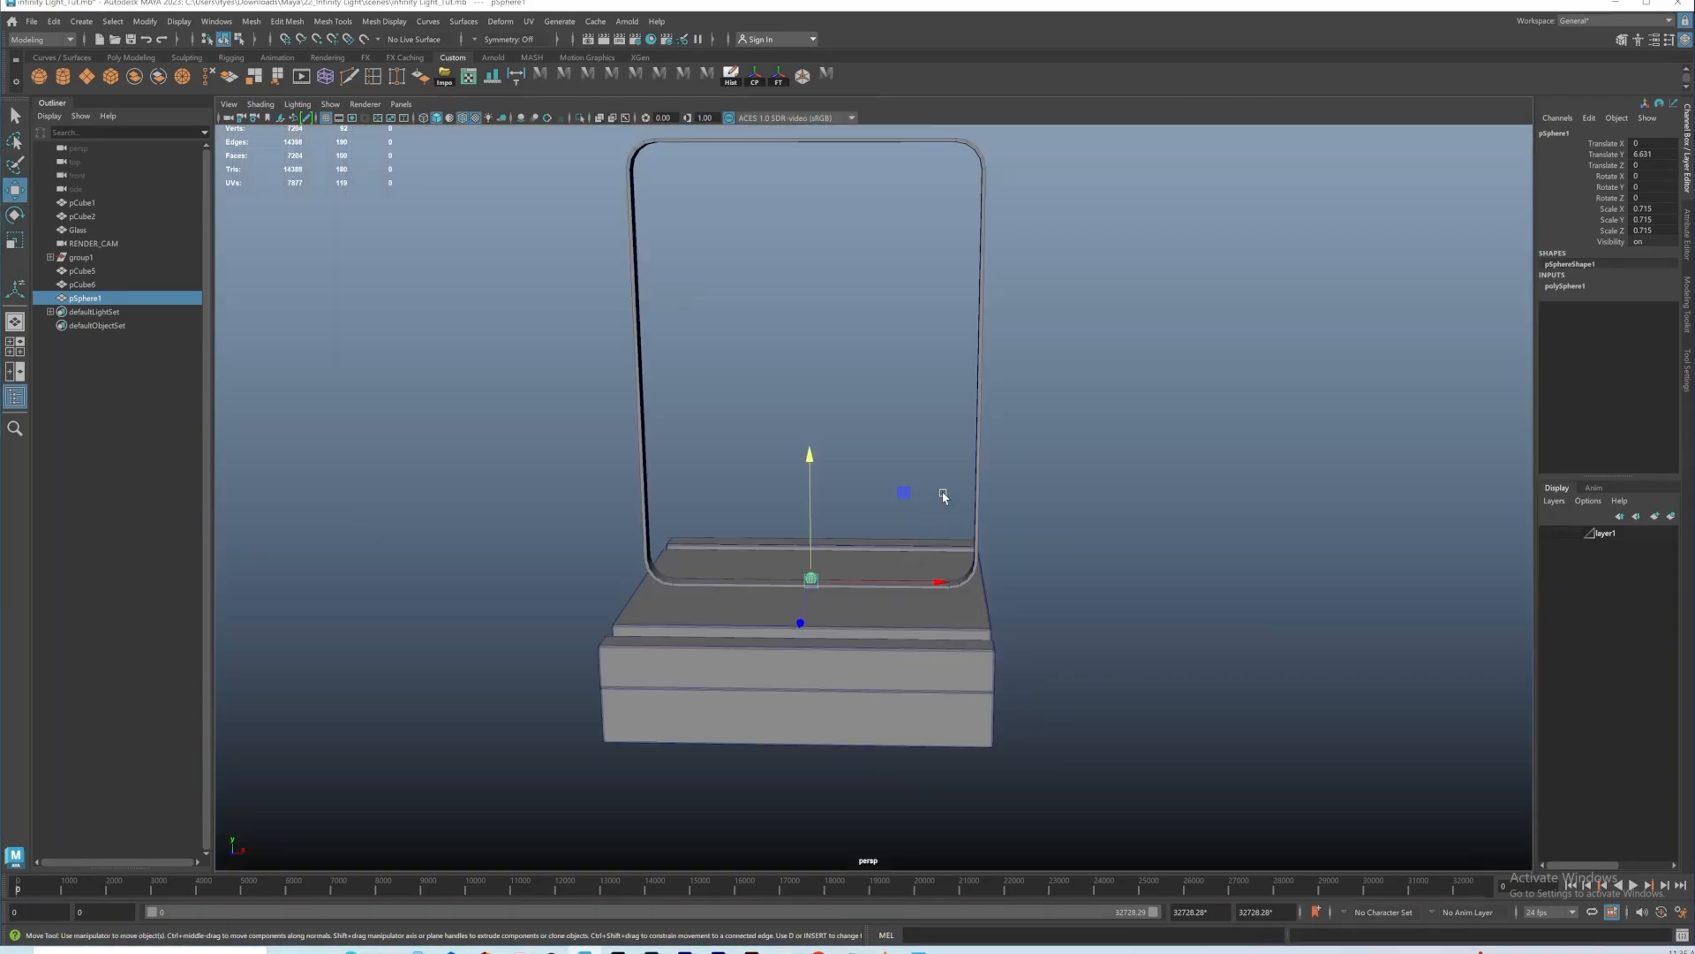
scroll(839, 508, up, 5)
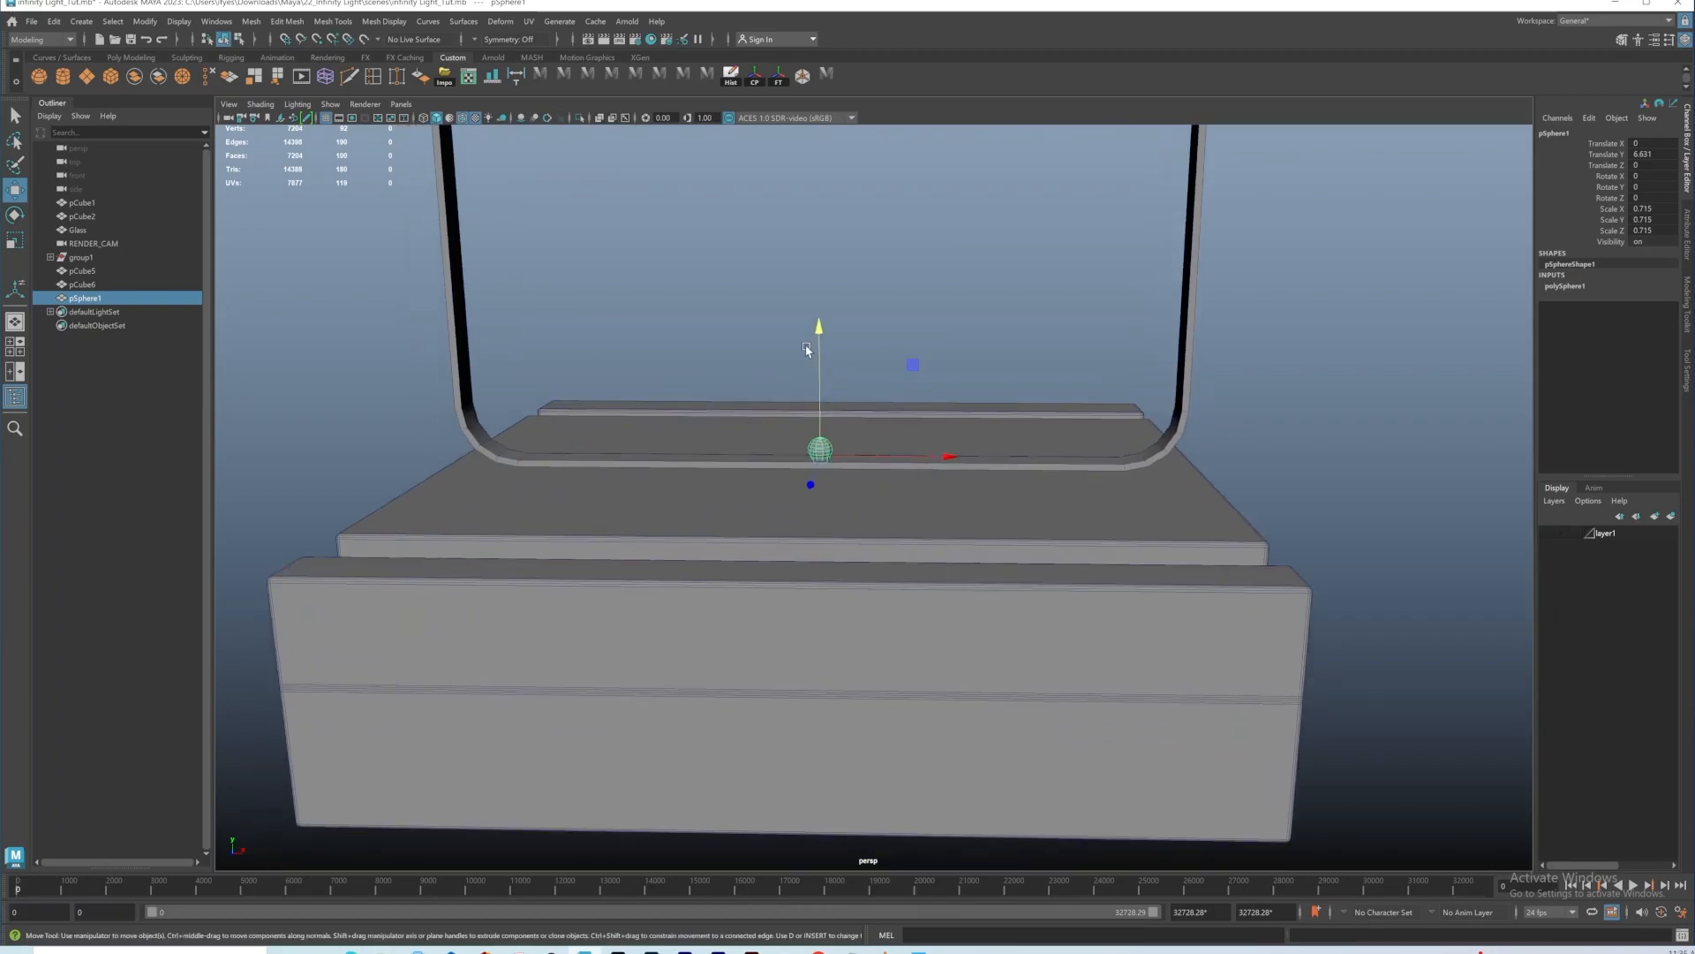
scroll(806, 348, up, 3)
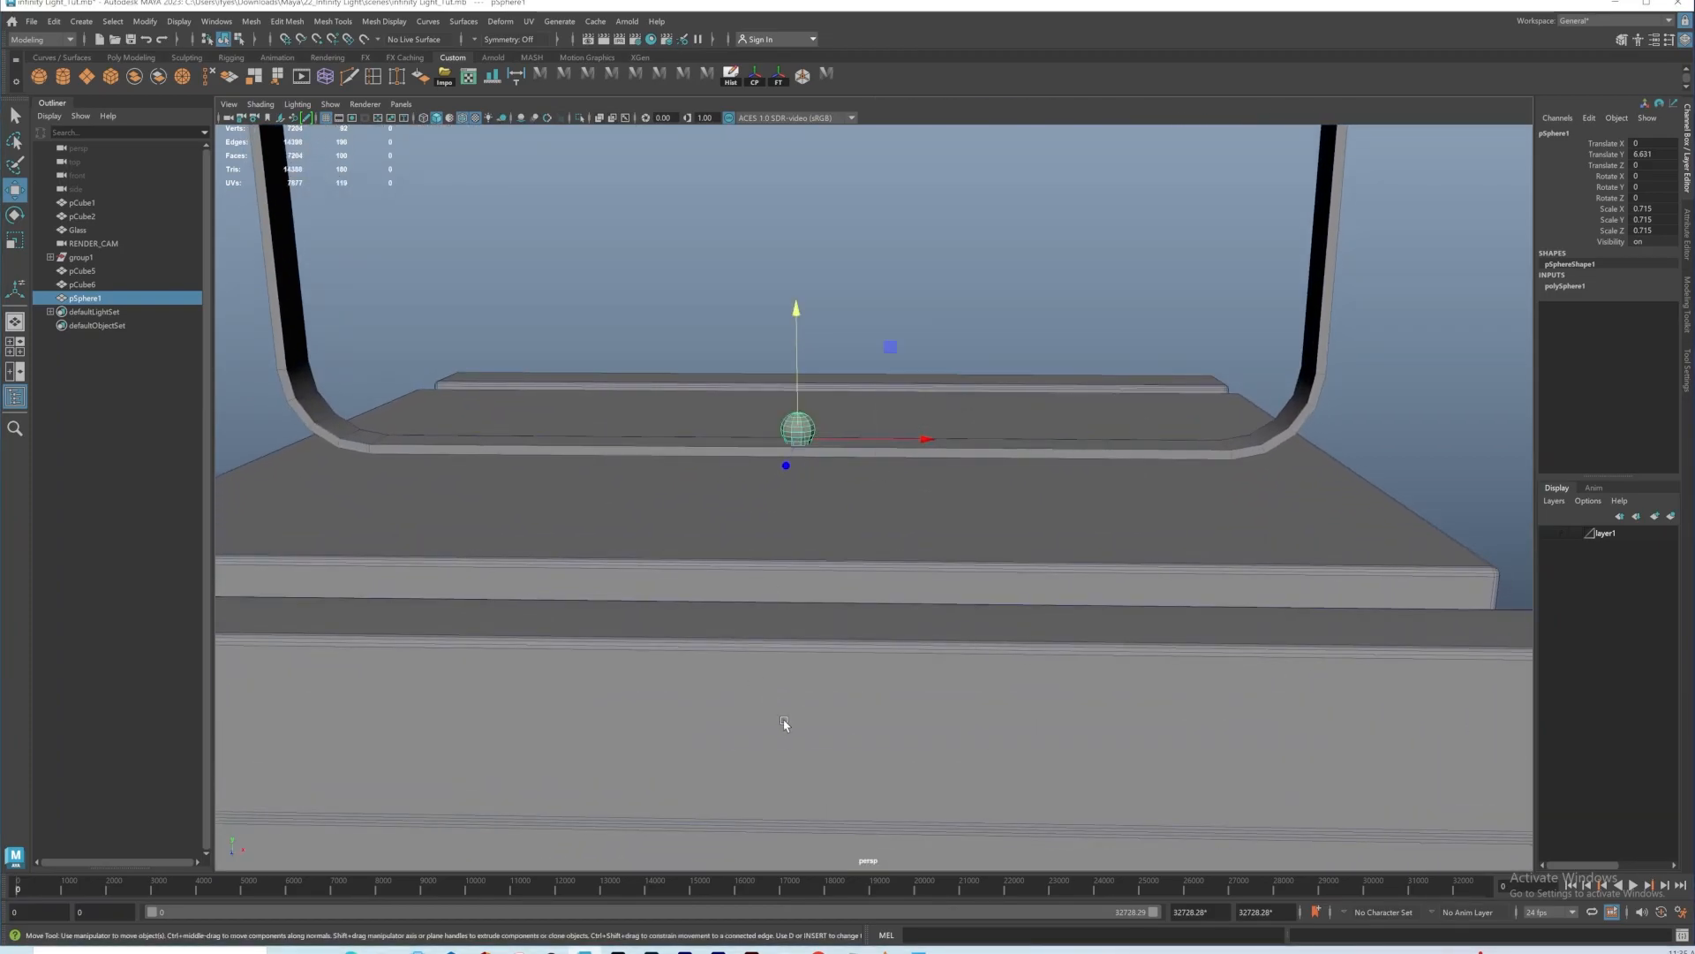
key(space)
key(space)
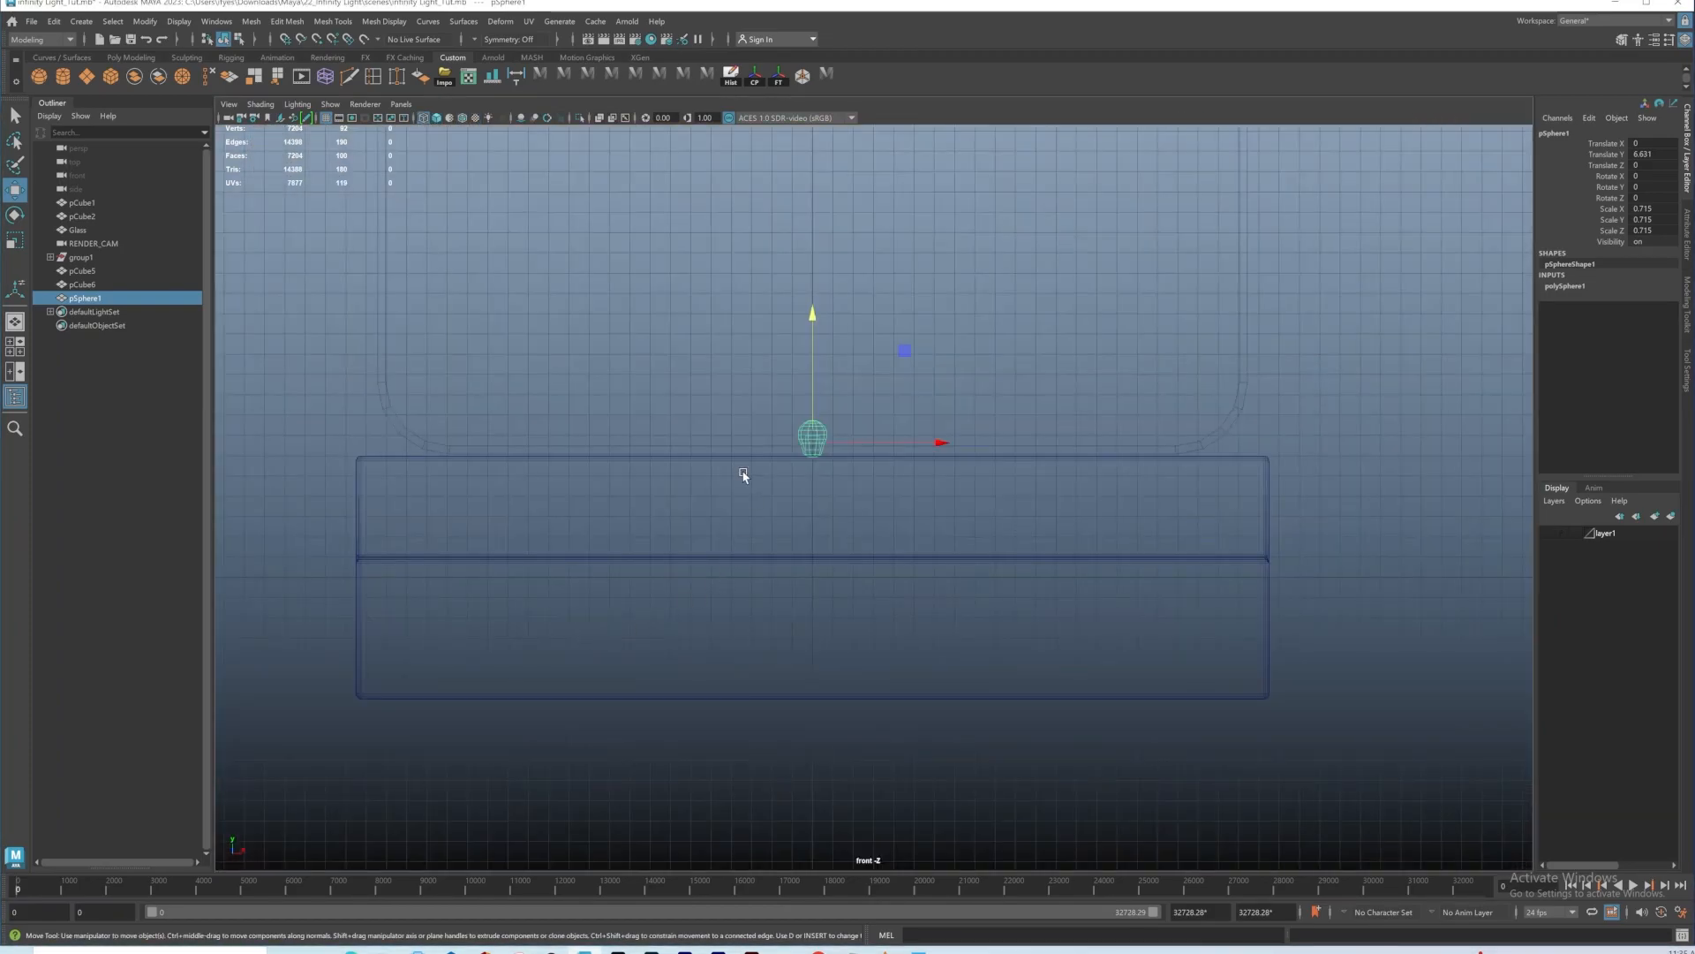
alt+middle_drag(743, 473, 740, 441)
drag(799, 288, 800, 277)
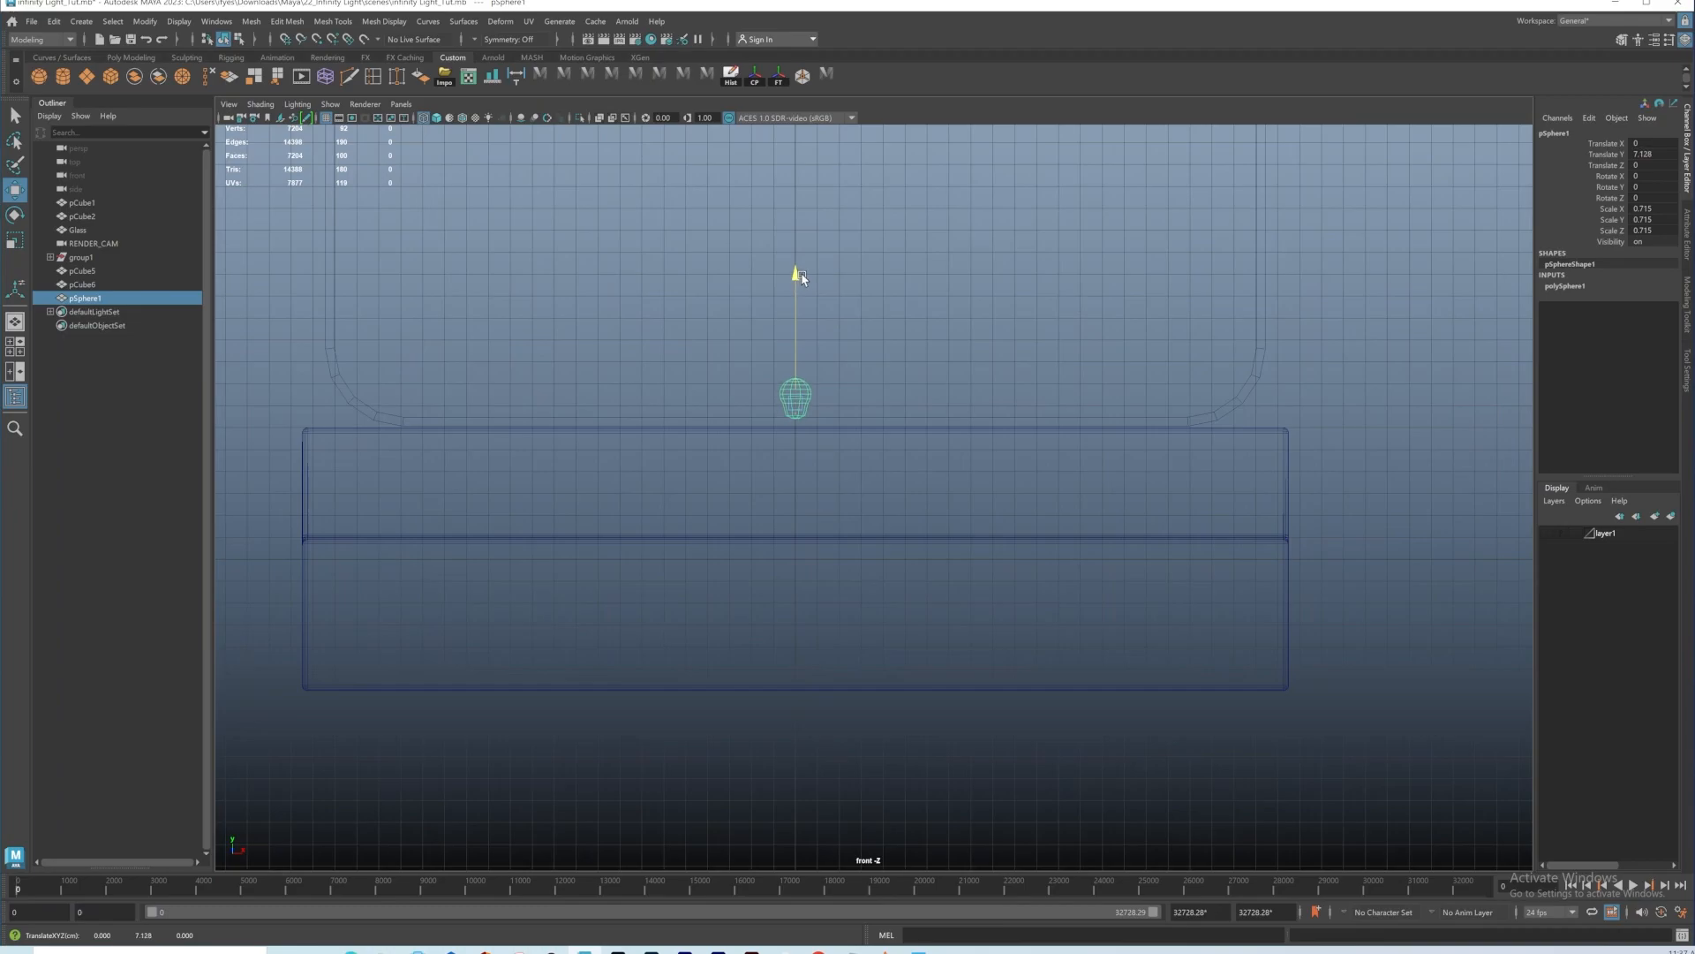
Step: Duplicate the bulb, rotate the copy about -46 degrees in Z and place it inside the frame's lower-left corner near X -19.6, Y 7.9
alt+right_drag(1004, 444, 783, 350)
alt+middle_drag(783, 350, 768, 539)
alt+right_drag(946, 438, 926, 461)
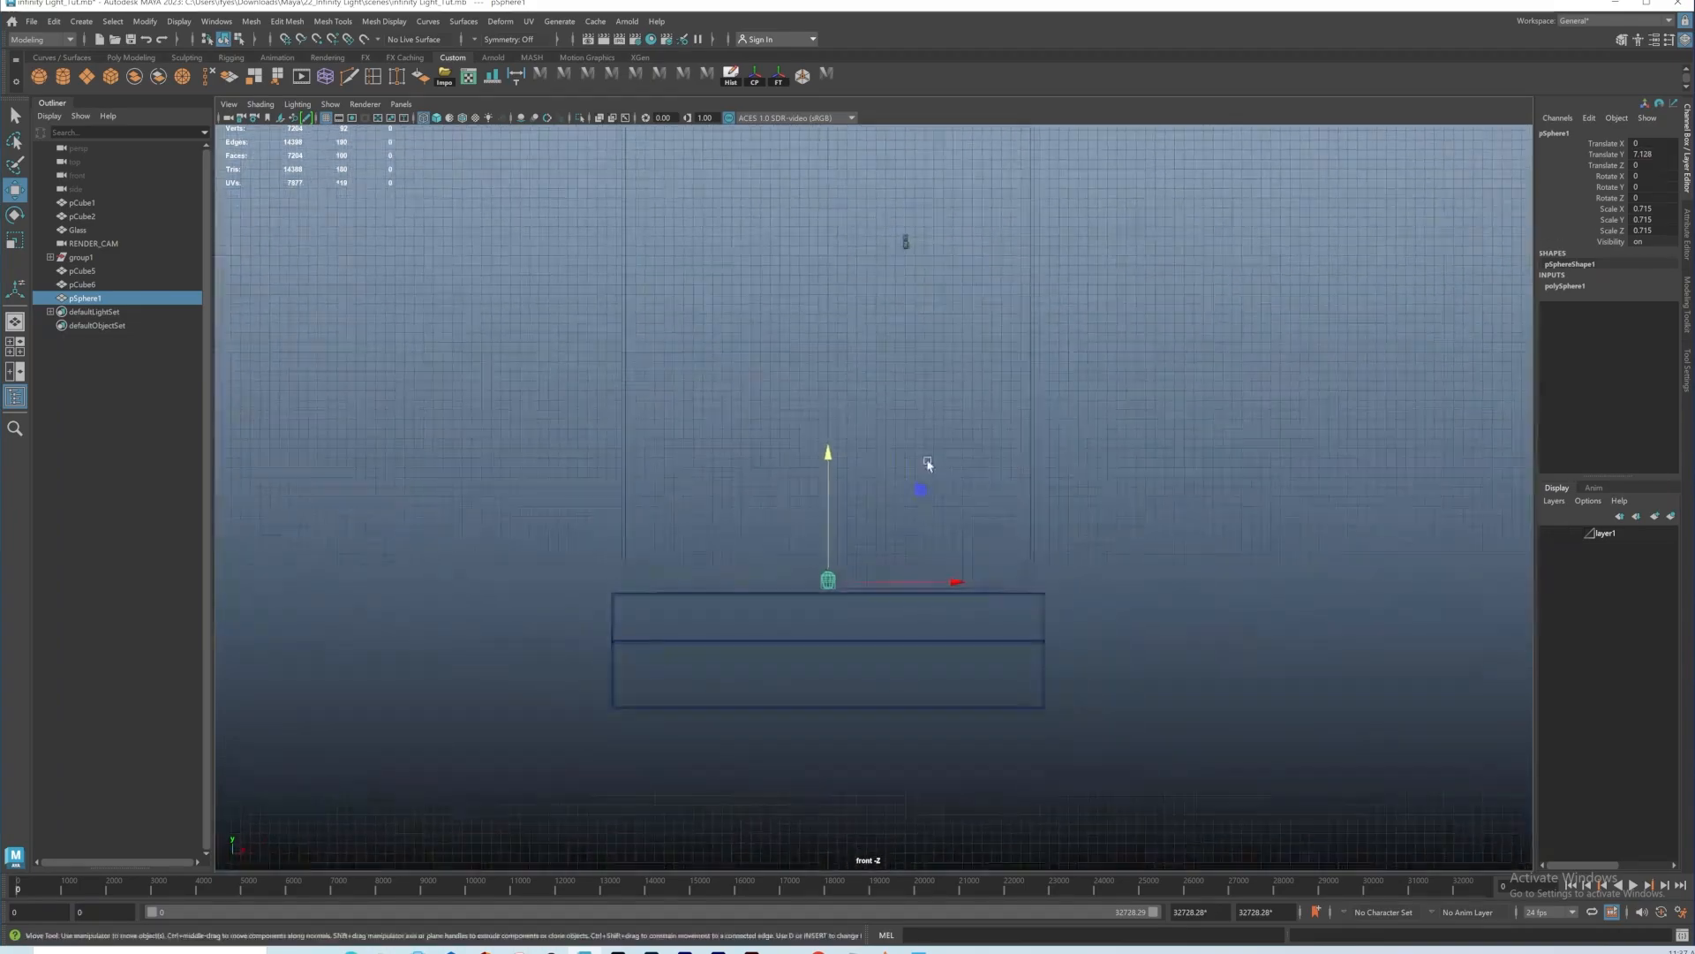
alt+middle_drag(914, 463, 836, 519)
alt+right_drag(837, 521, 969, 594)
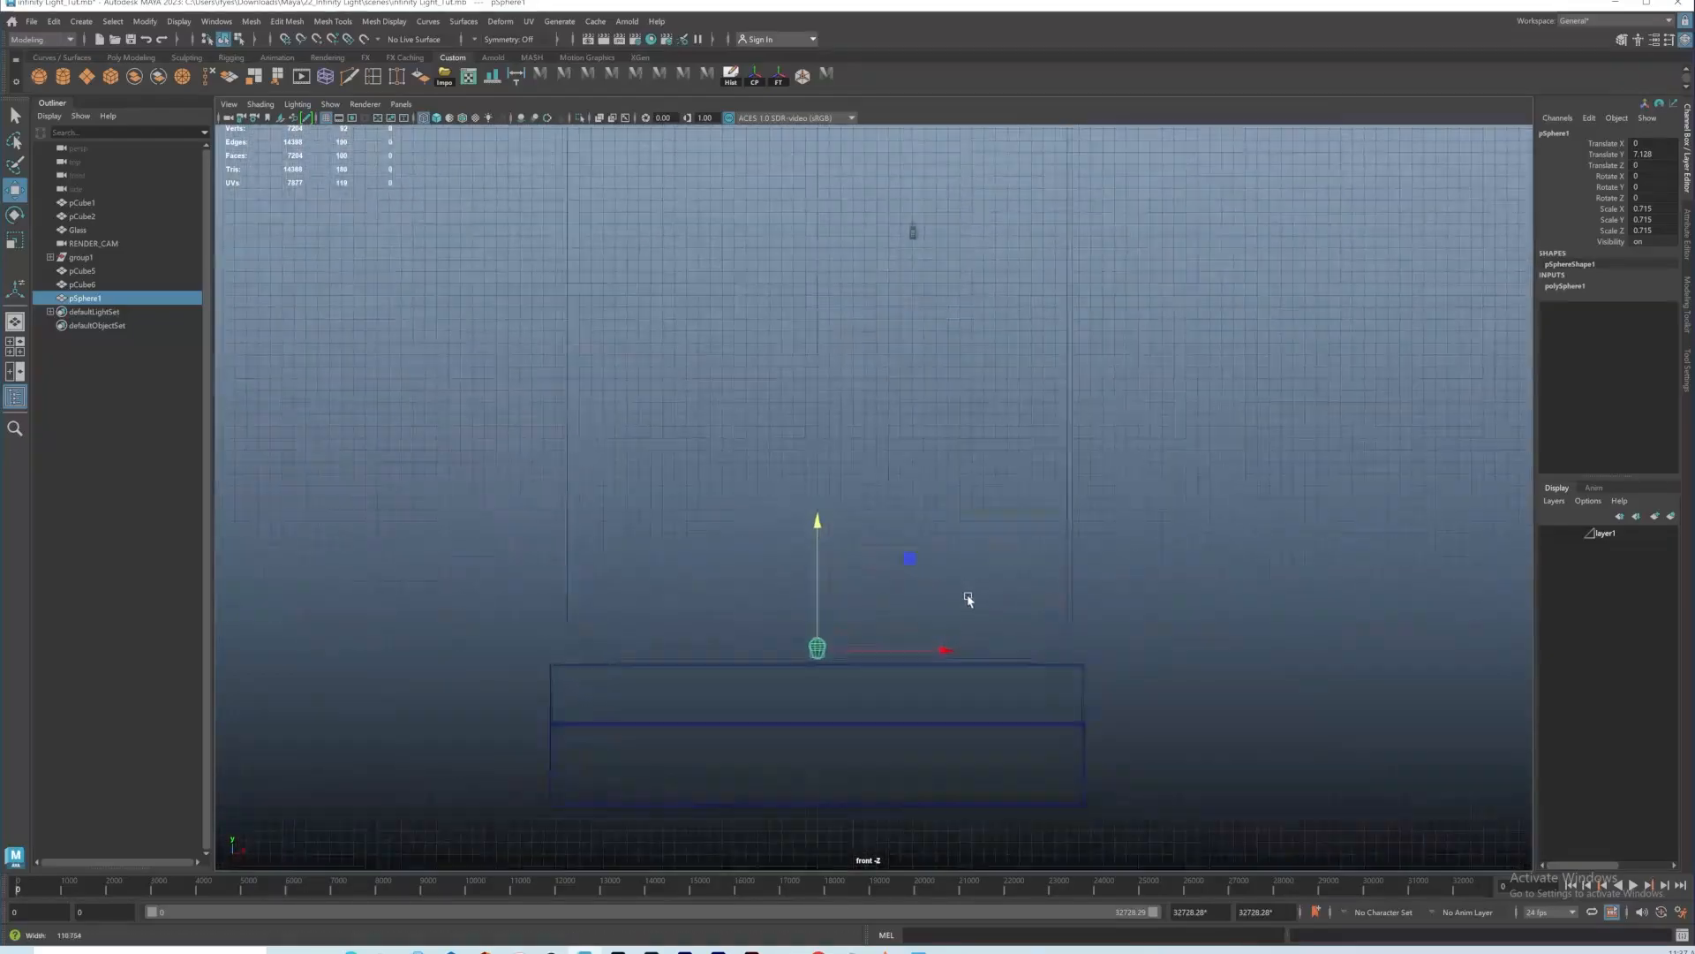
alt+middle_drag(818, 575, 855, 689)
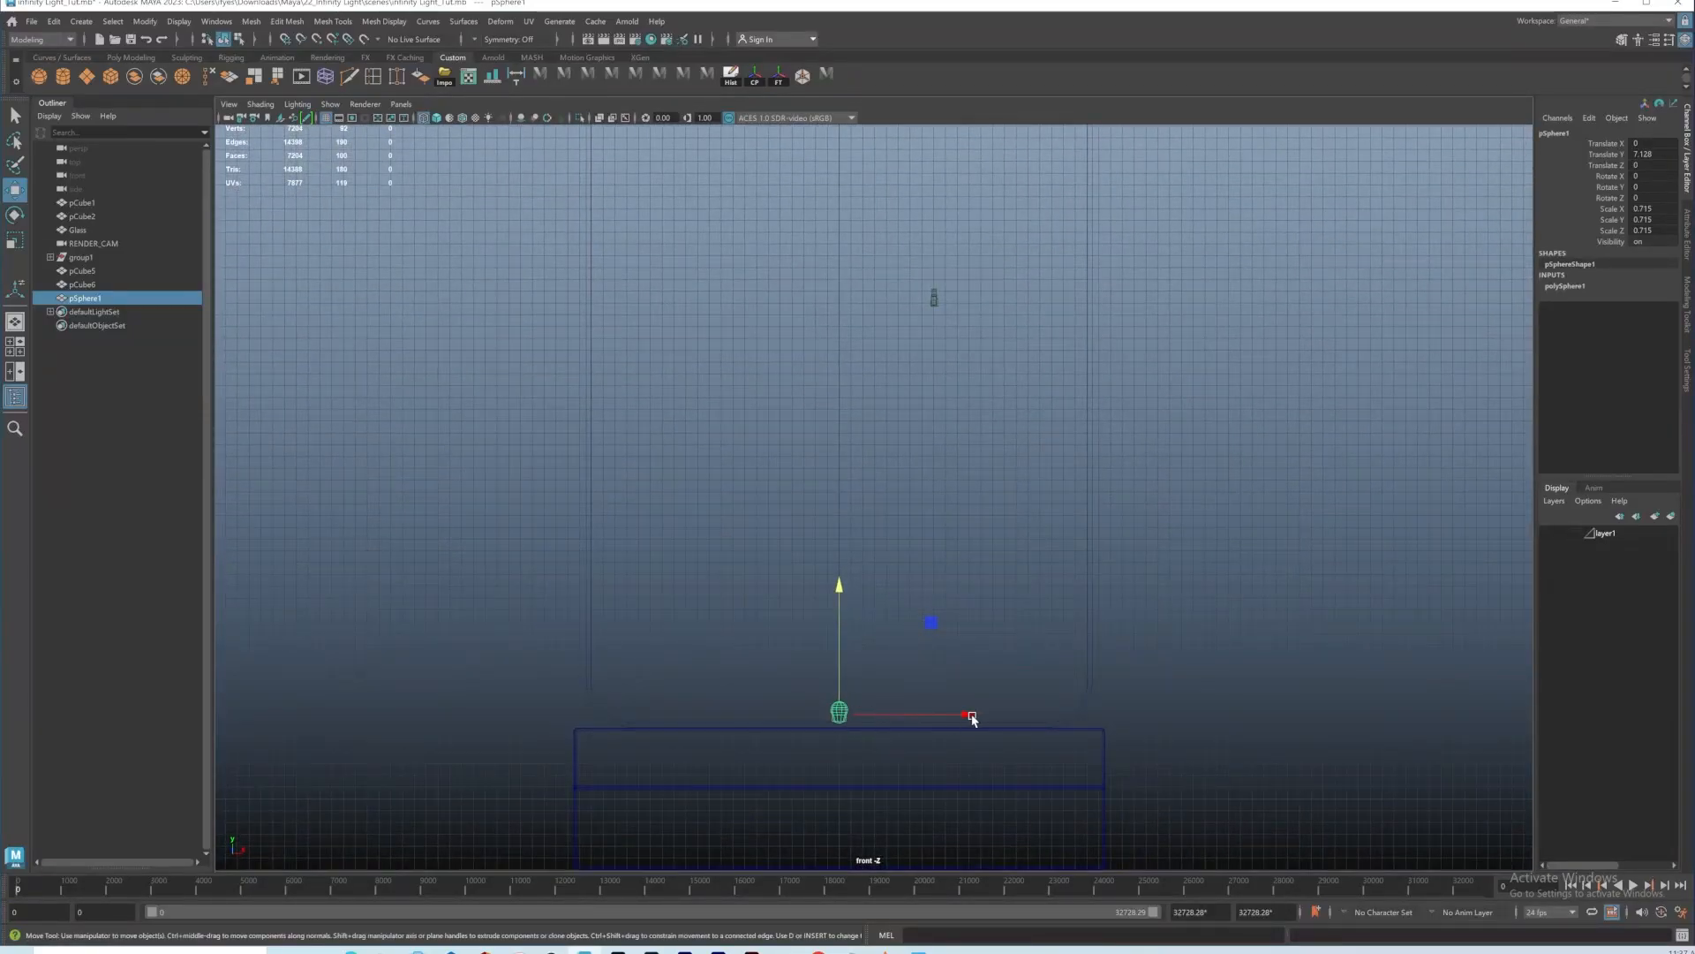
alt+middle_drag(895, 638, 840, 560)
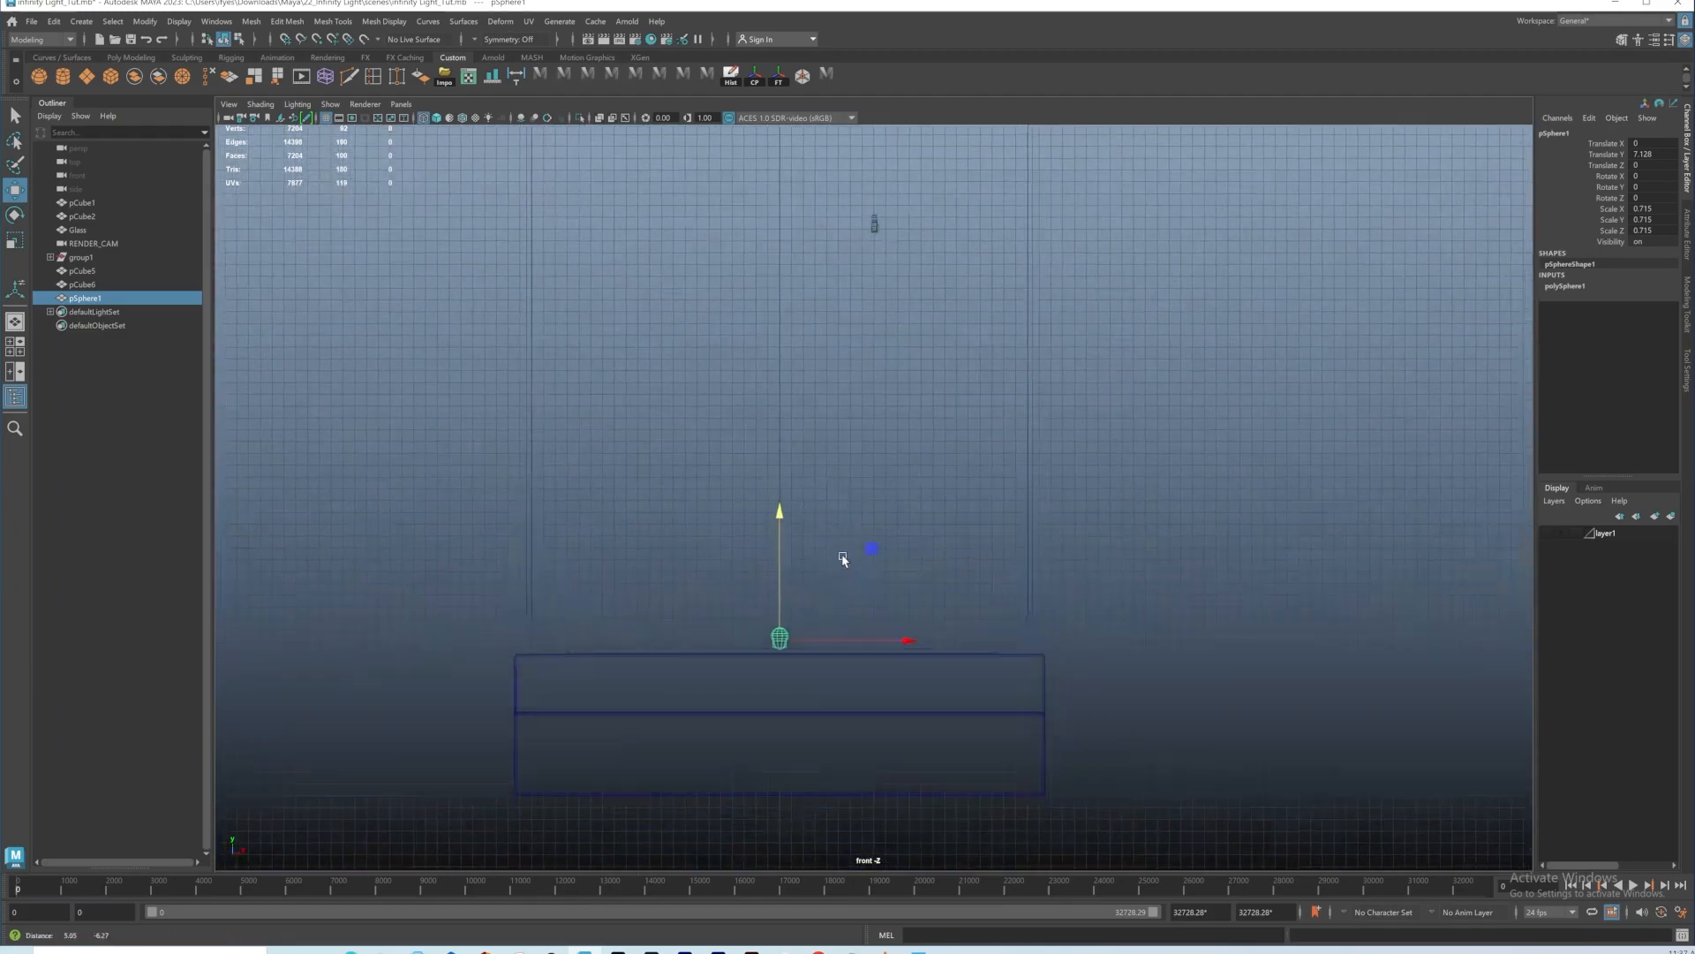
alt+right_drag(840, 559, 909, 648)
alt+middle_drag(908, 648, 851, 484)
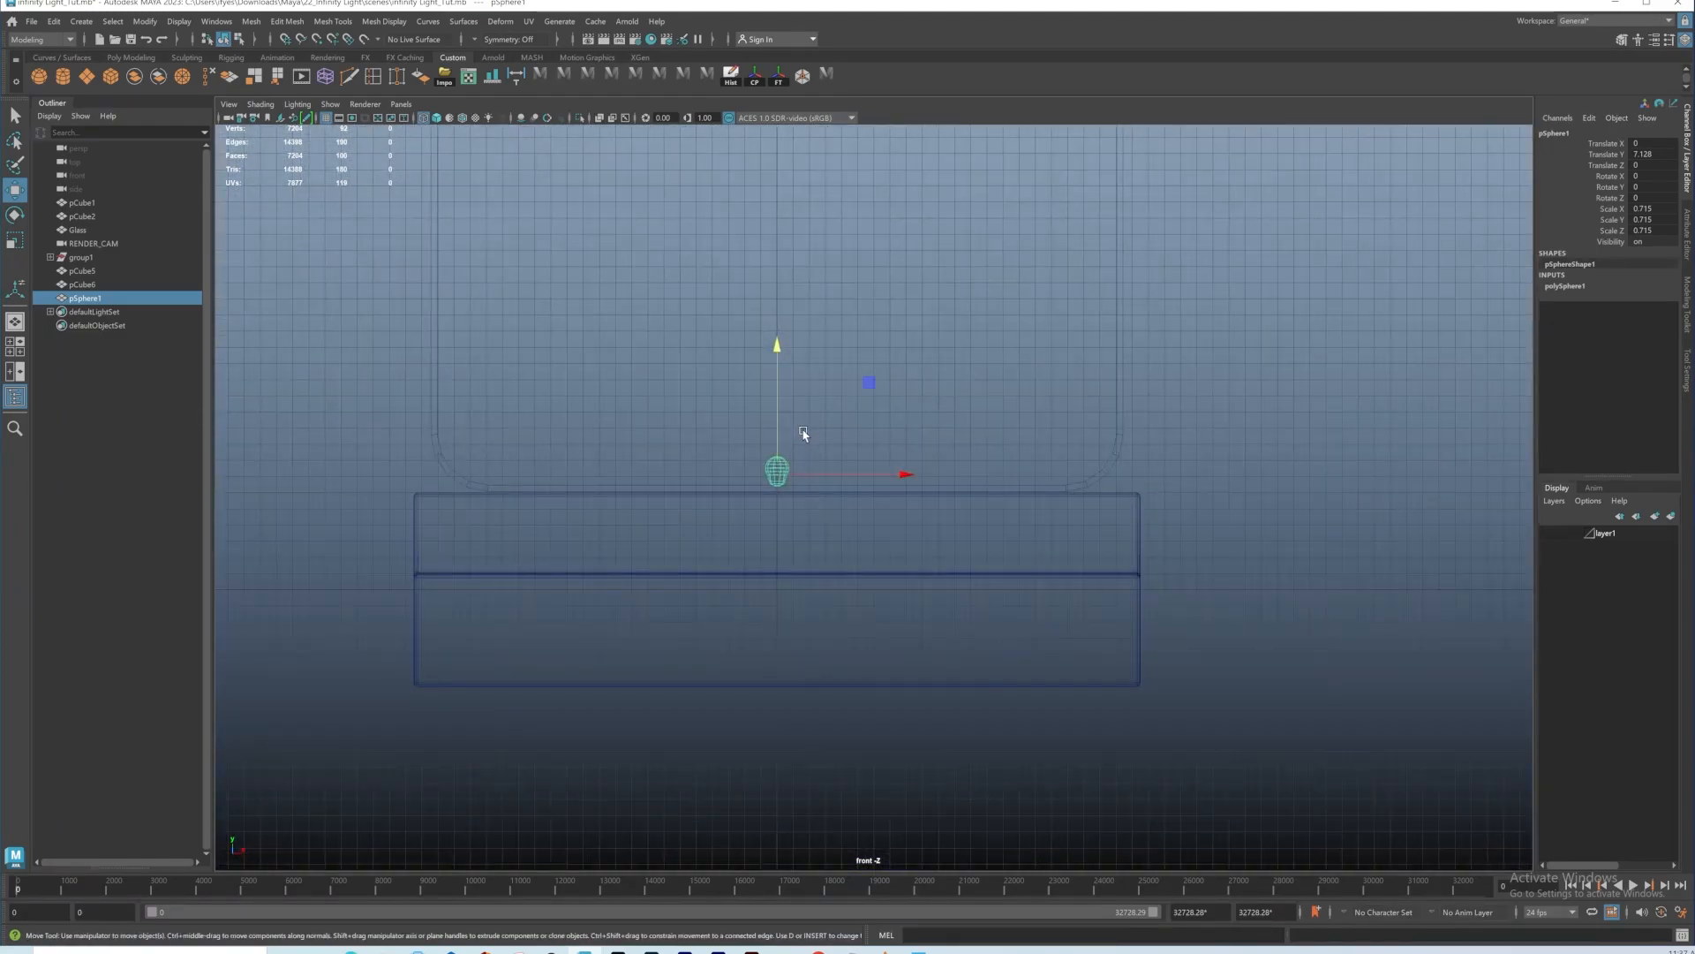
key(ctrl+d)
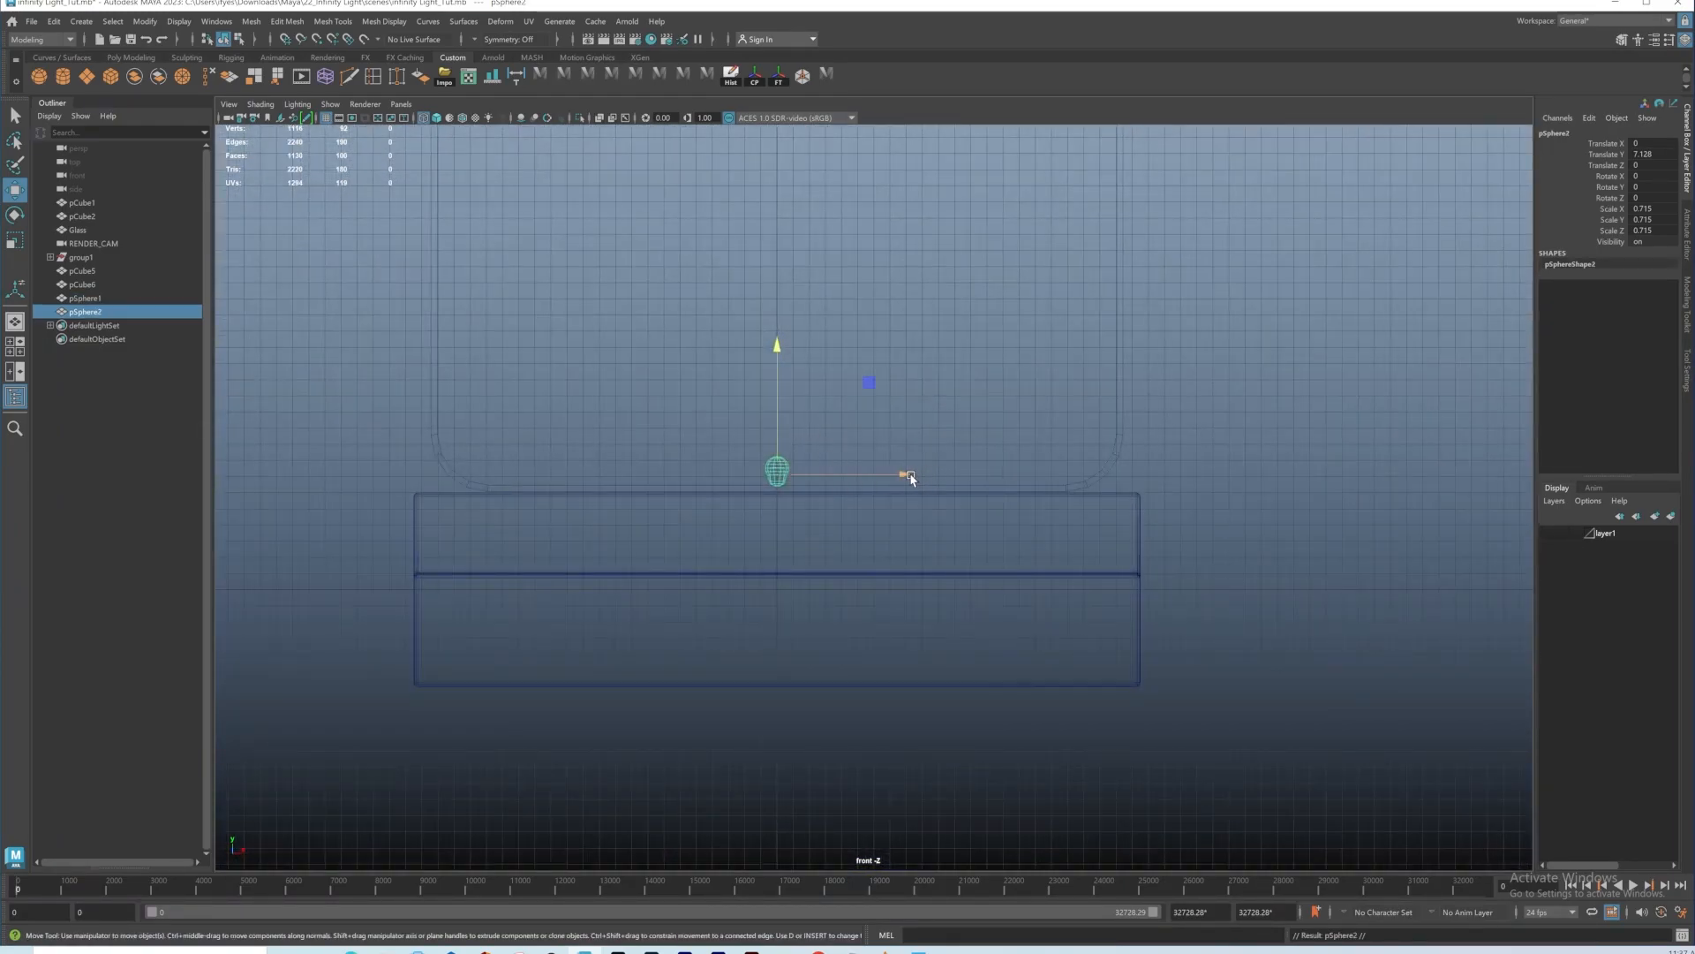
drag(910, 474, 666, 456)
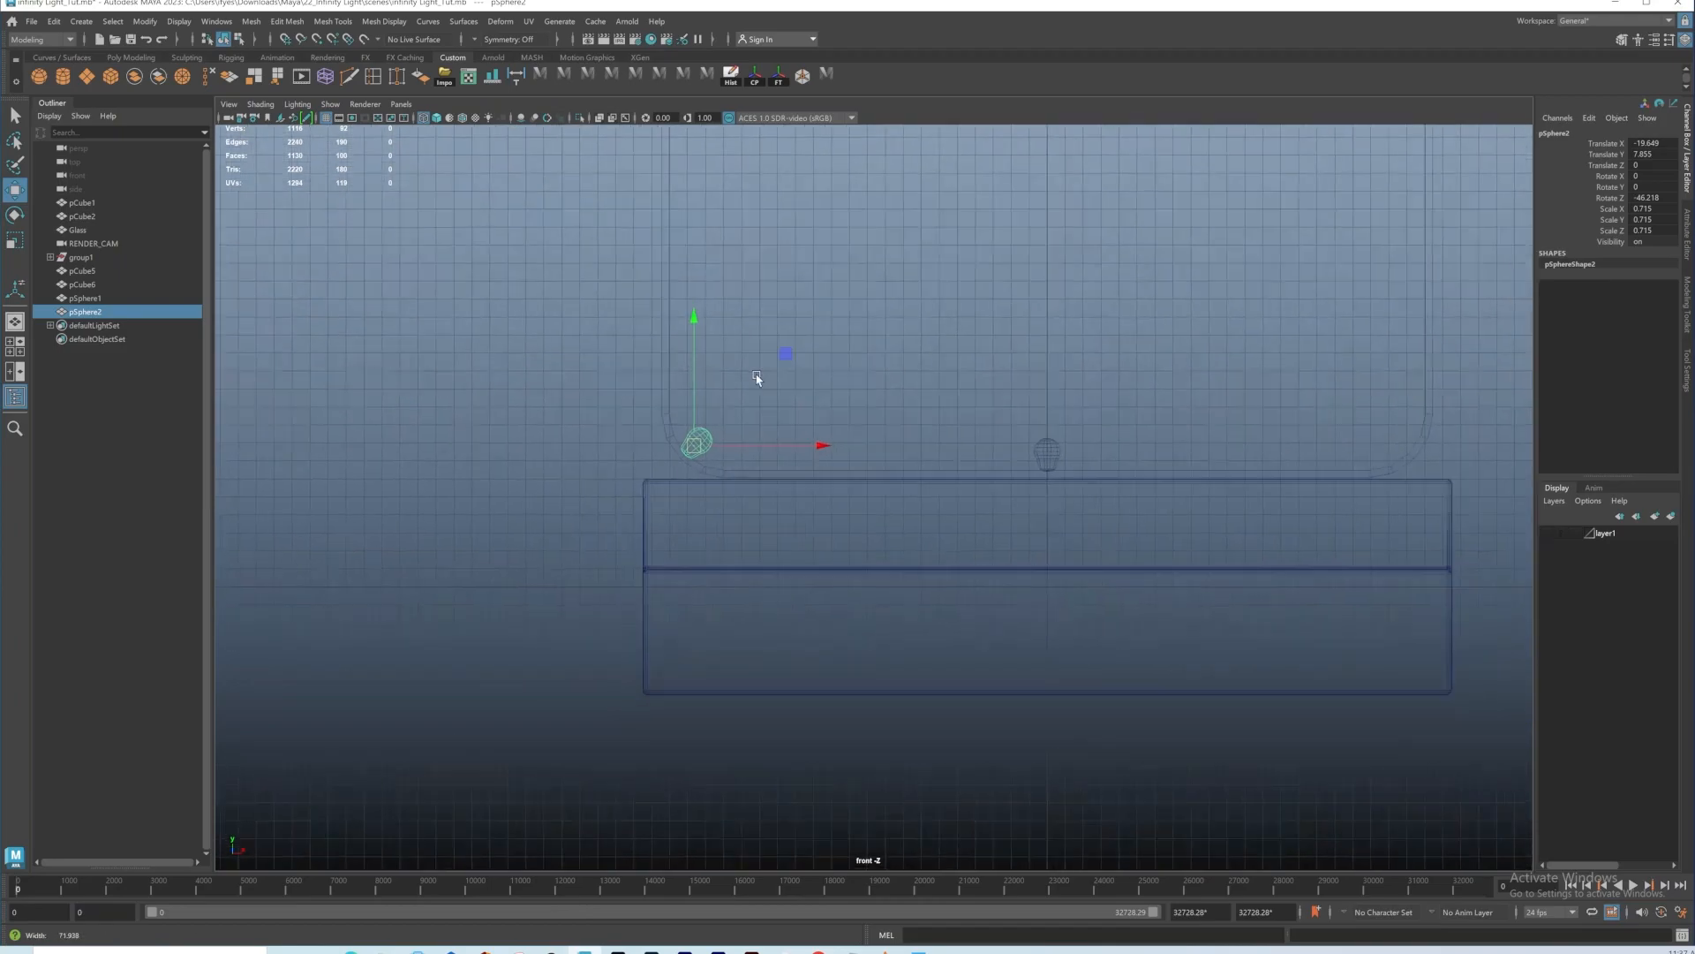
Step: Duplicate the centre bulb, rotate the copy about 46 degrees in Z and place it in the lower-right corner near X 19.7, Y 7.8
scroll(757, 378, down, 4)
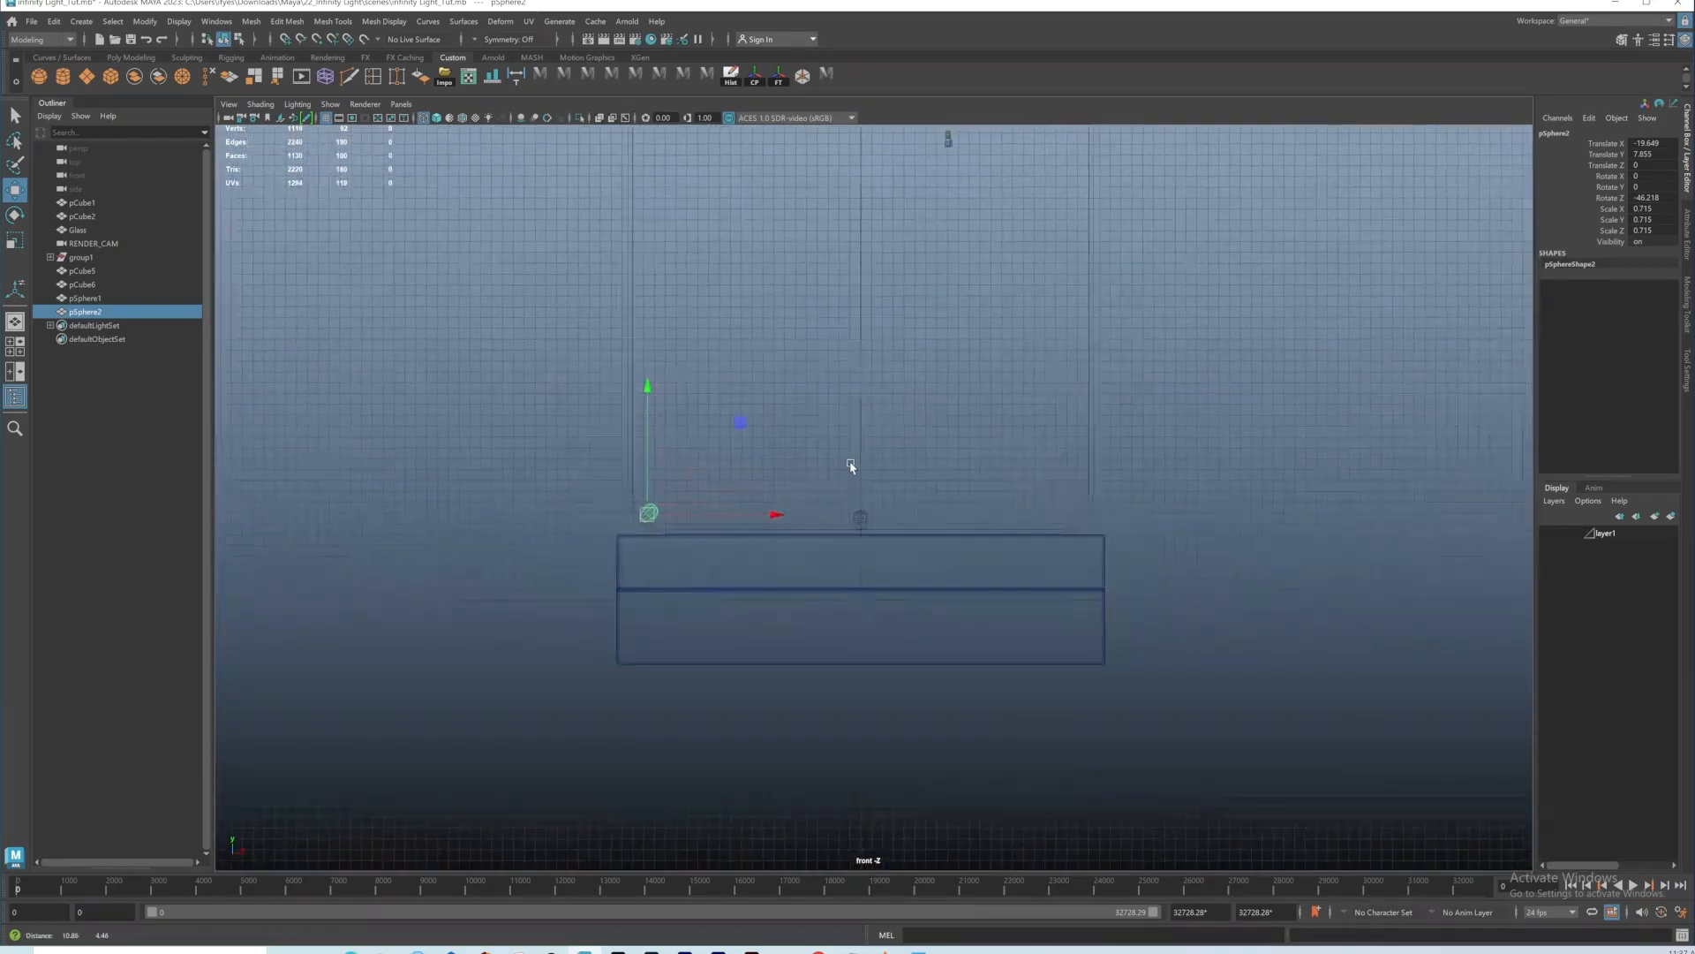
click(865, 518)
key(ctrl+d)
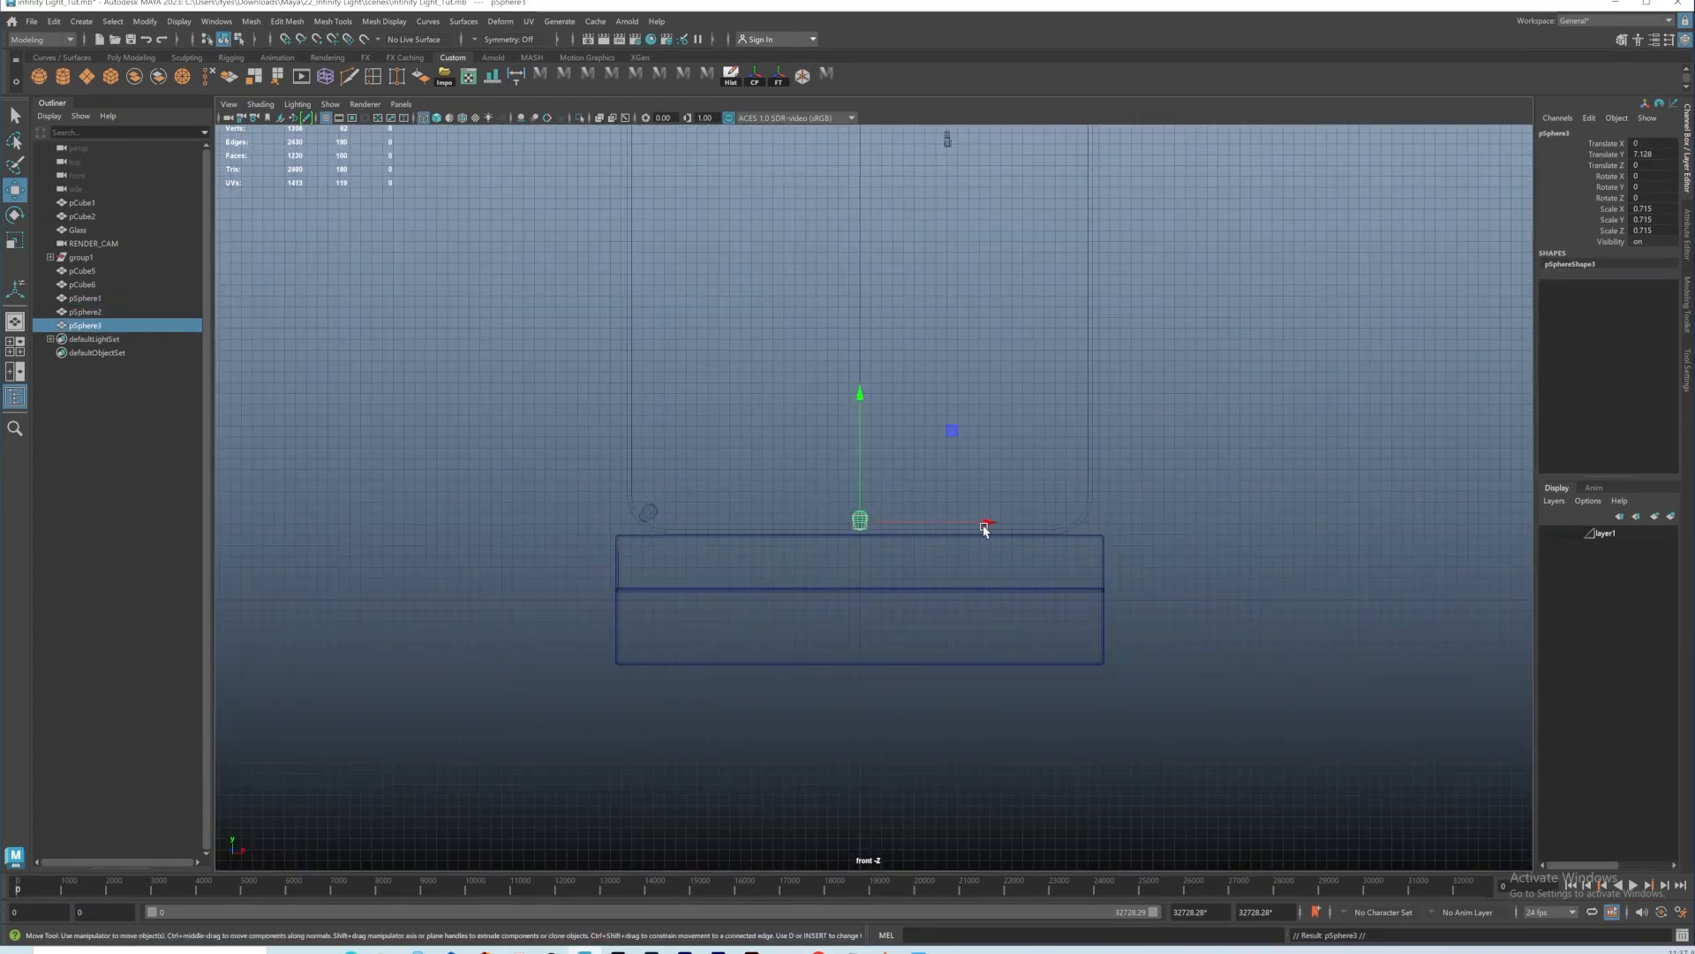
drag(987, 523, 1204, 522)
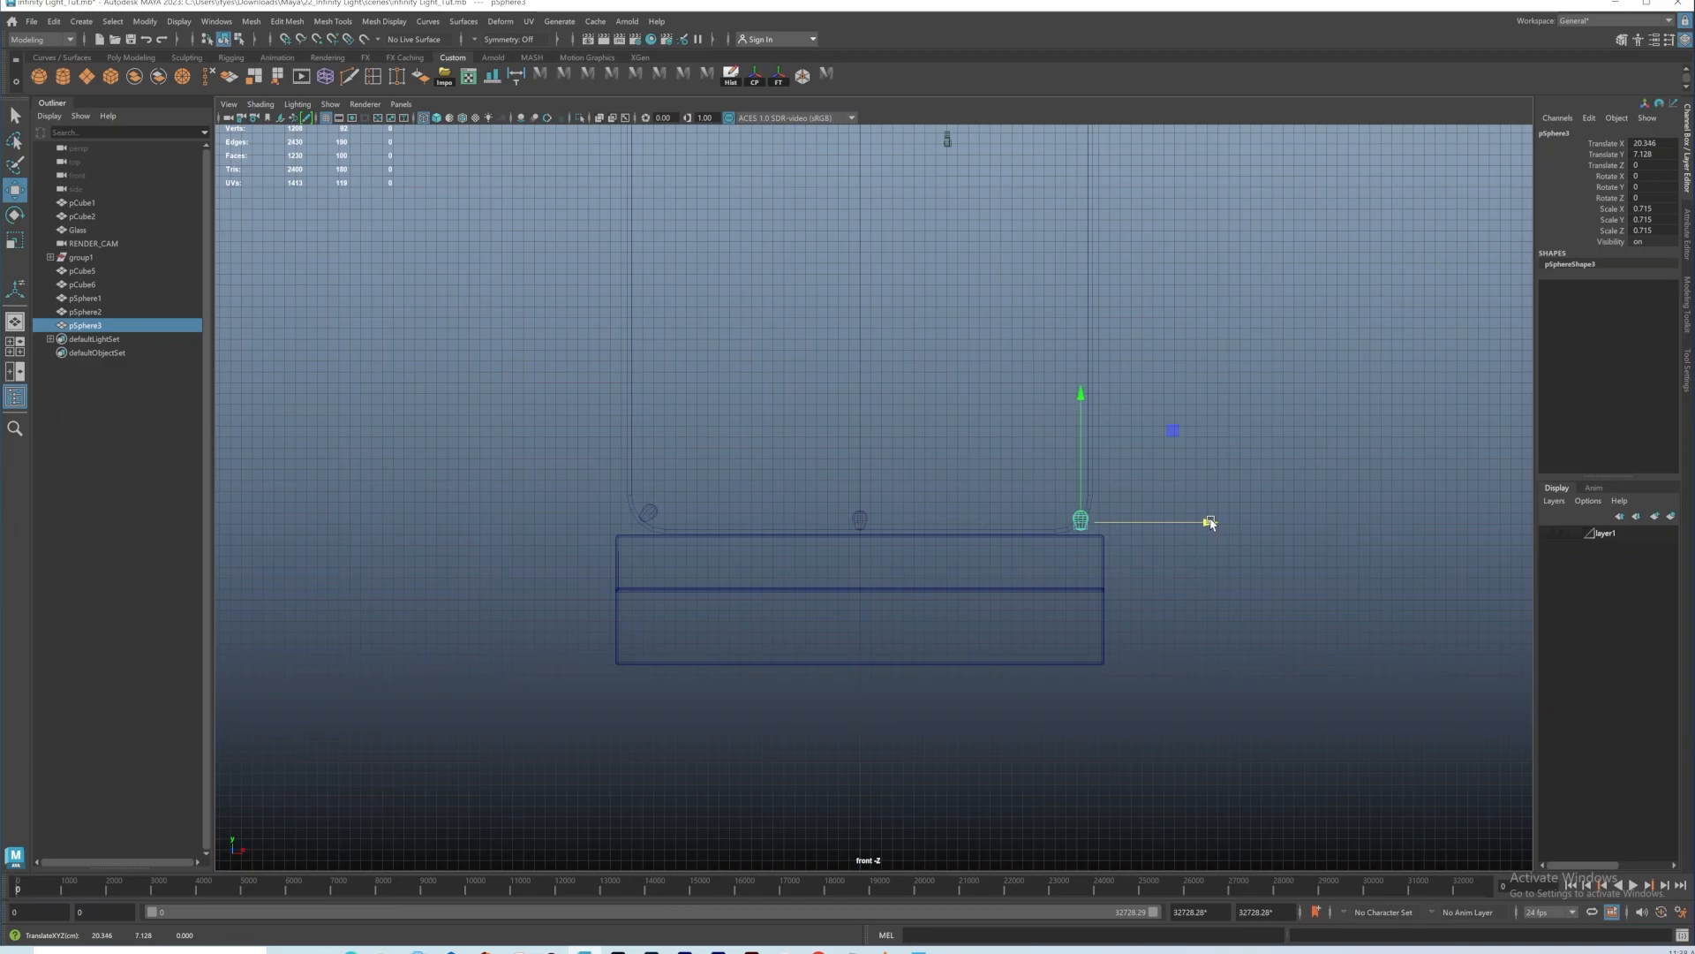
key(e)
drag(1131, 410, 1025, 391)
key(w)
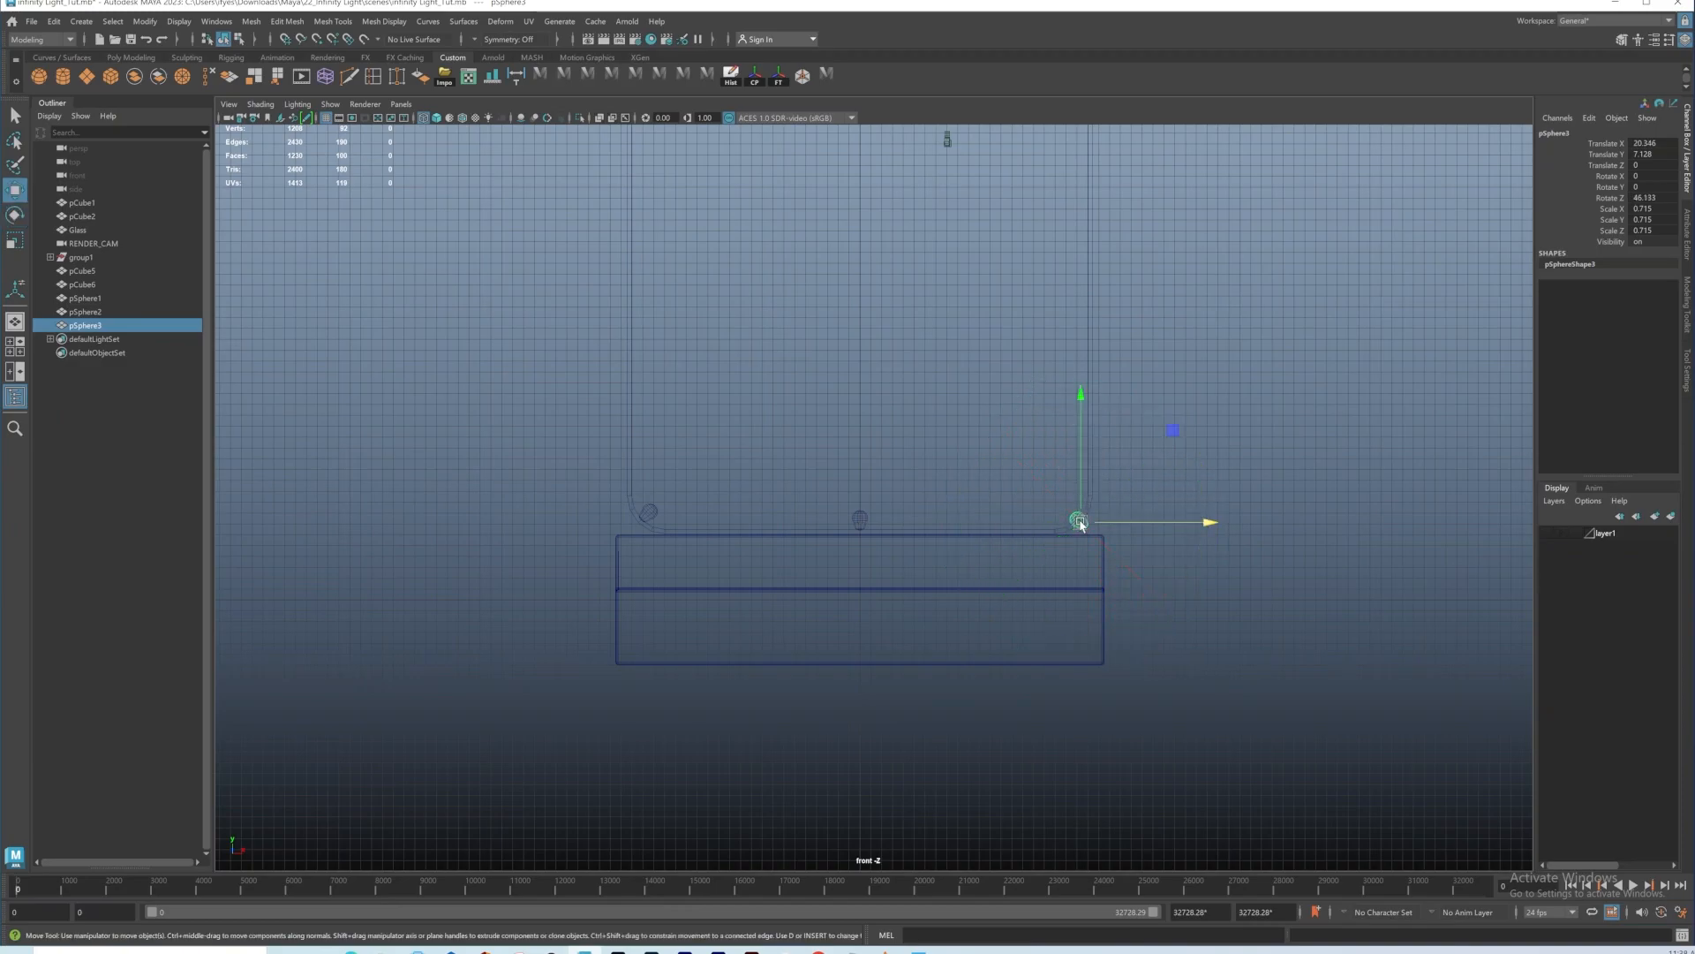
mouse_move(1078, 520)
mouse_down()
mouse_move(1069, 504)
mouse_move(1075, 520)
mouse_up()
scroll(1075, 520, up, 5)
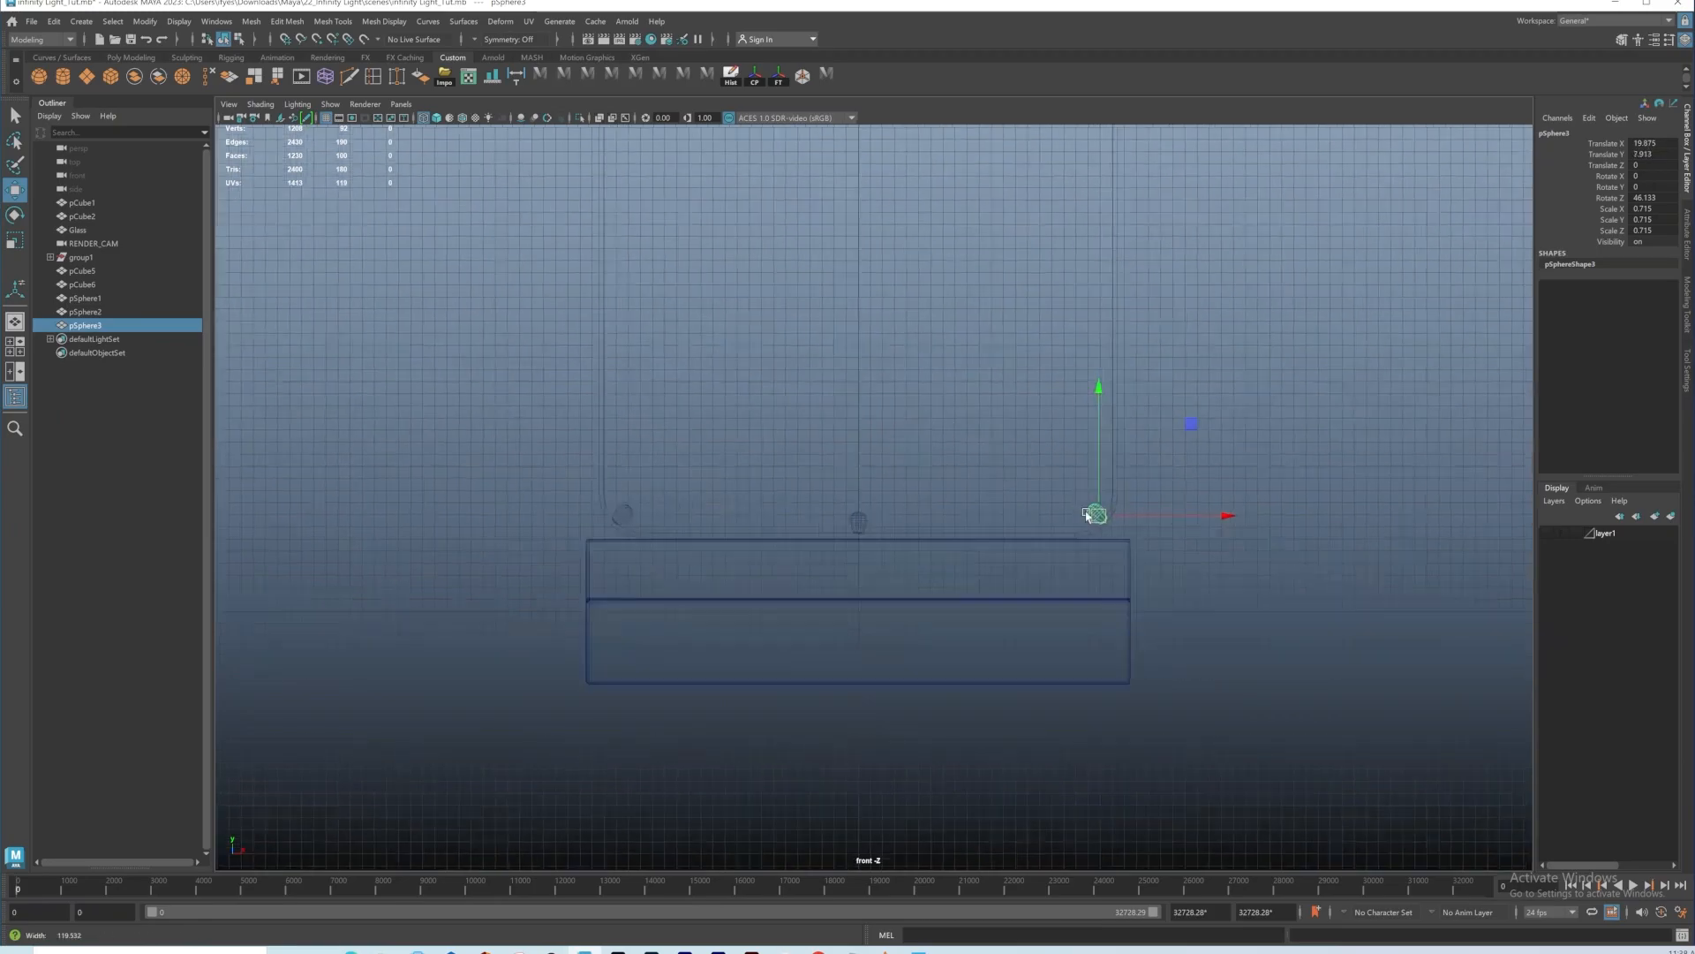
drag(1198, 524, 1195, 526)
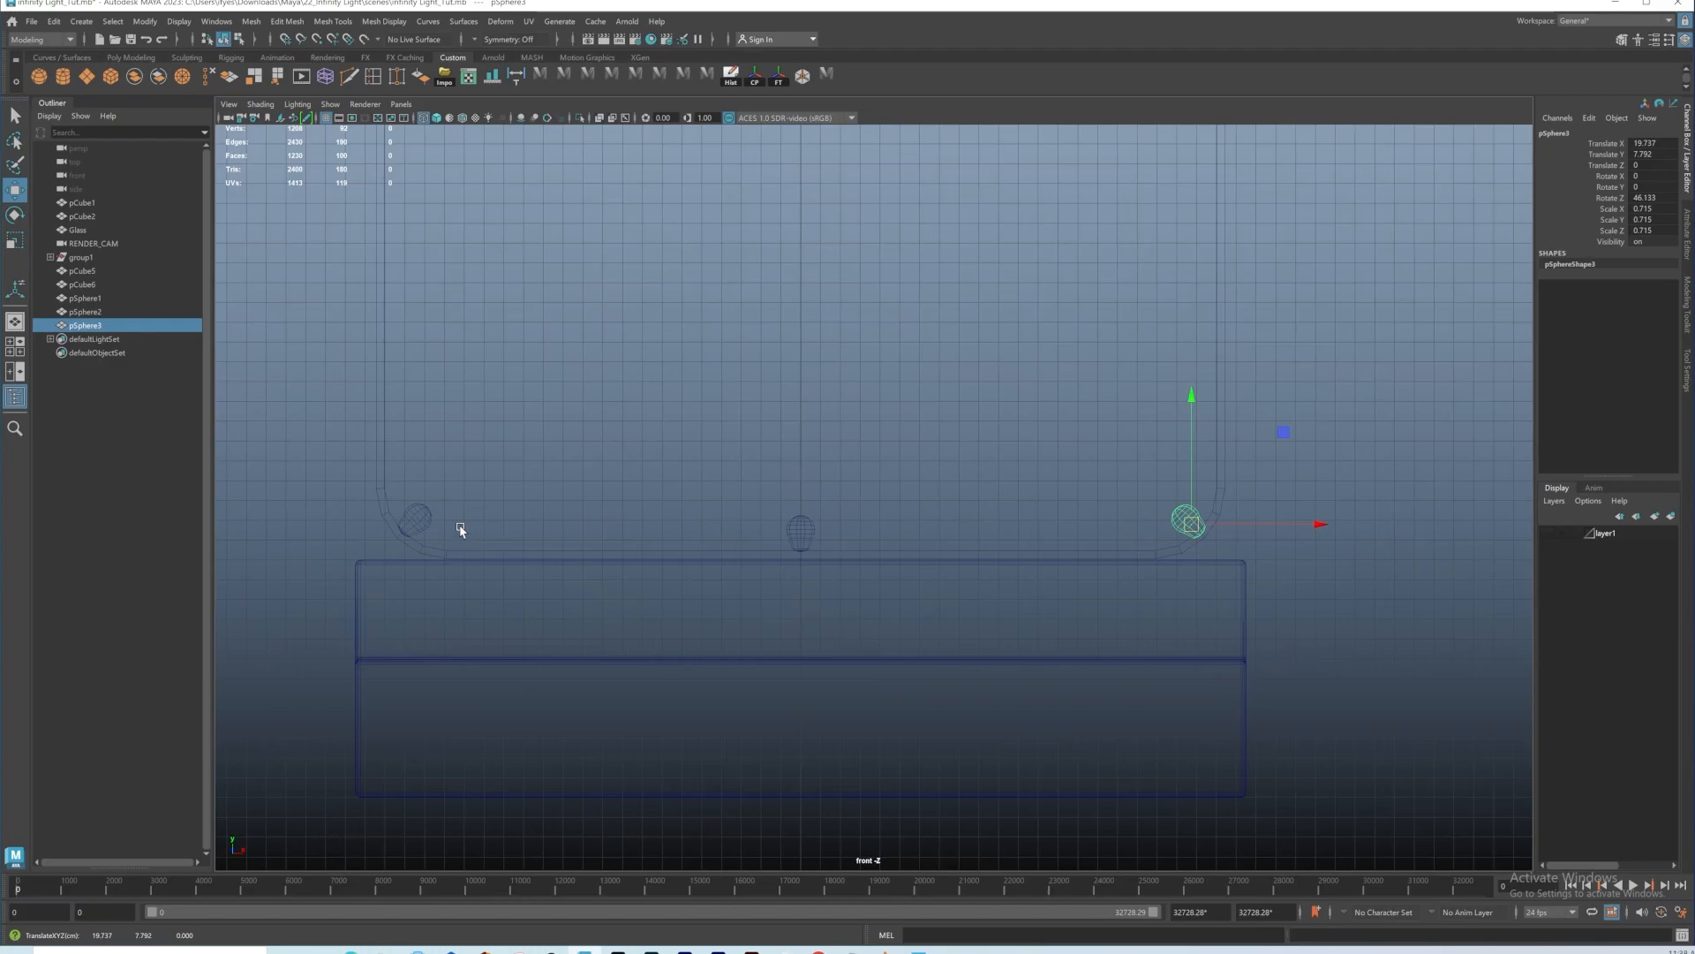
Step: Combine the two lower corner bulbs into one mesh, centre its pivot, freeze its transformations and duplicate it
shift+click(427, 511)
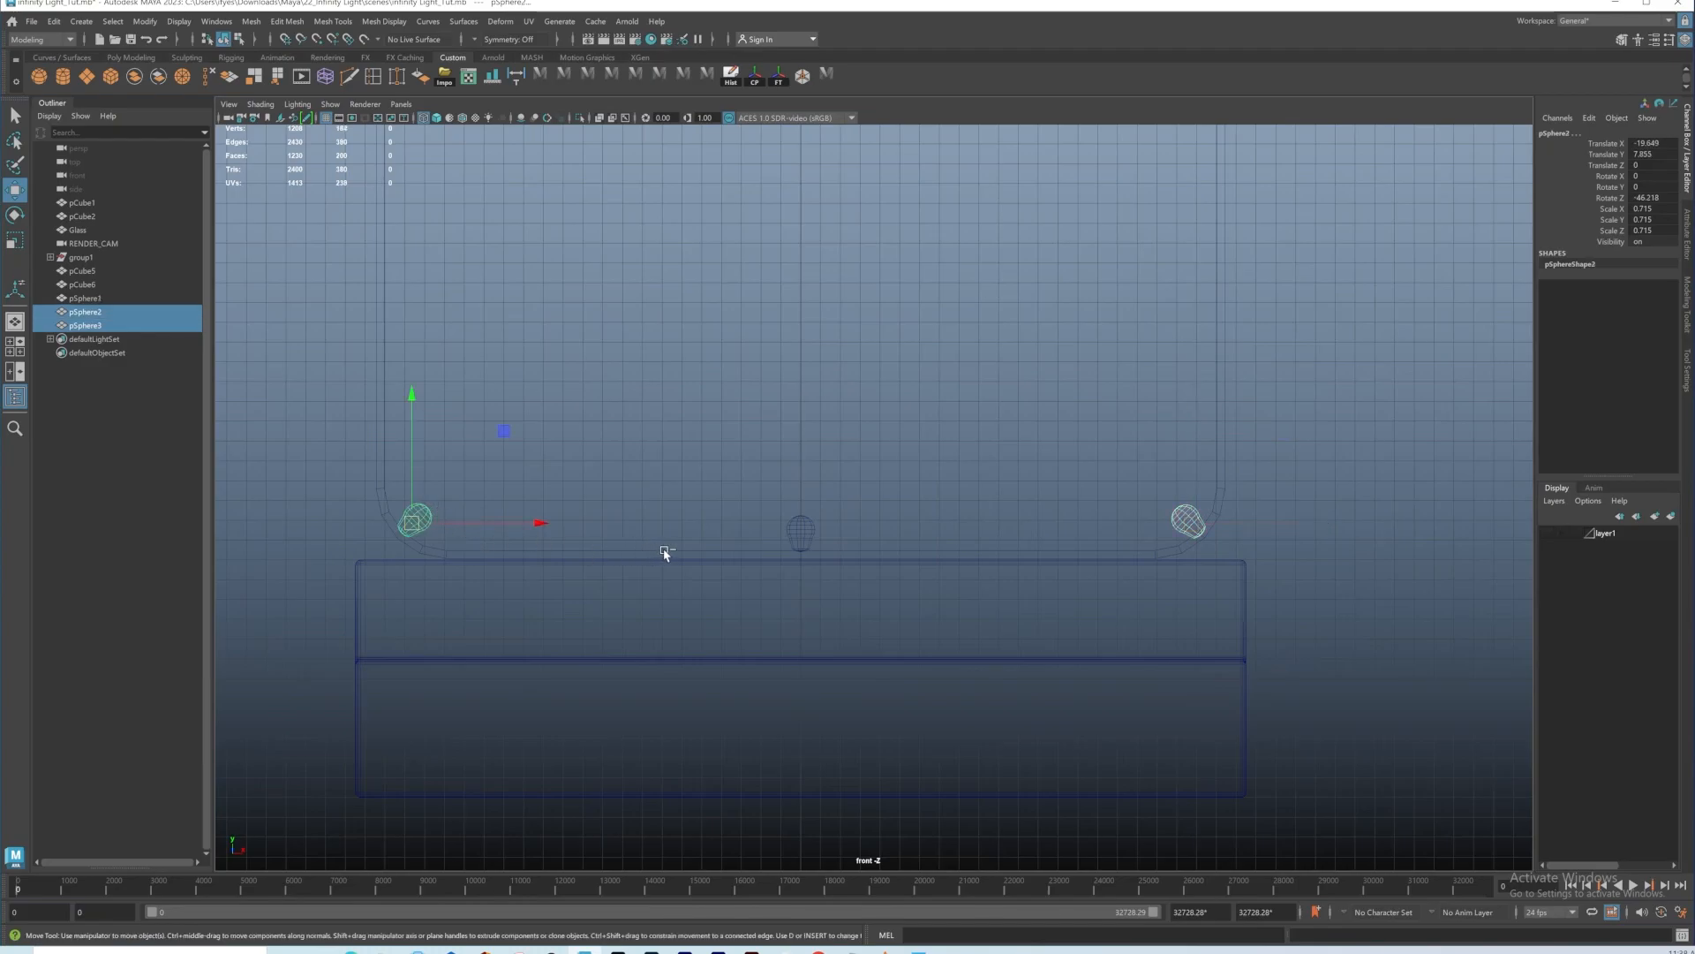
click(134, 78)
click(755, 77)
click(778, 80)
key(ctrl+d)
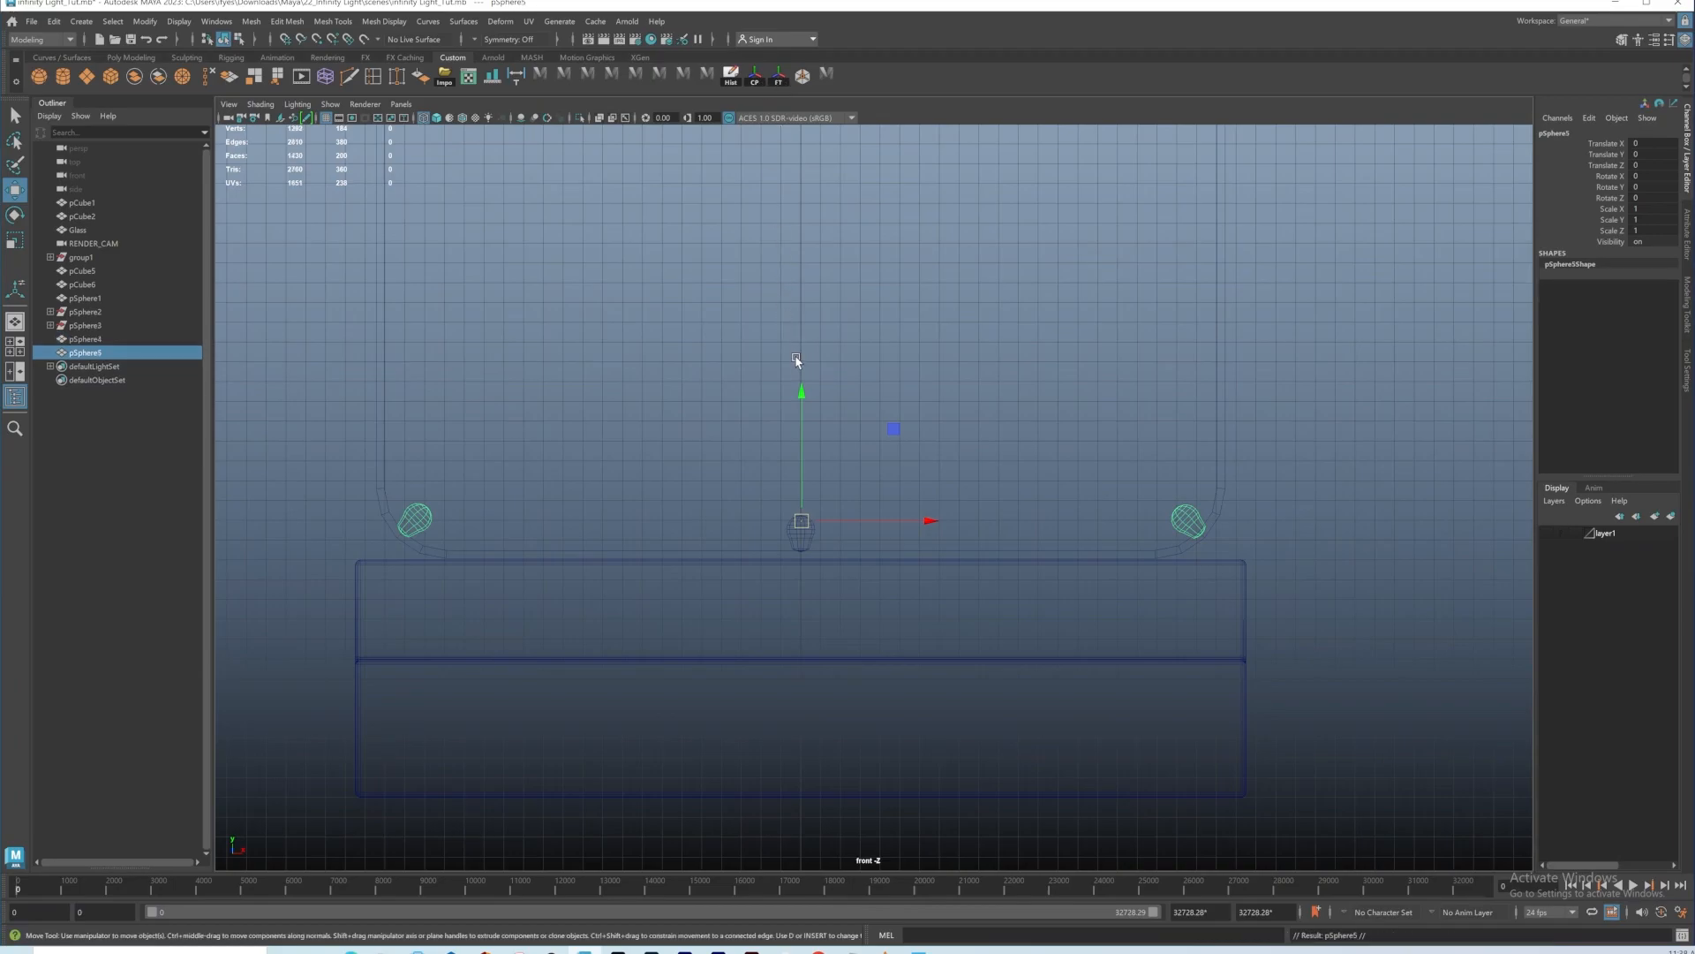
Step: Raise the duplicated pair of corner bulbs to the frame's upper corners, at about Y 52.3
drag(798, 394, 840, 235)
scroll(900, 347, down, 2)
scroll(900, 348, down, 4)
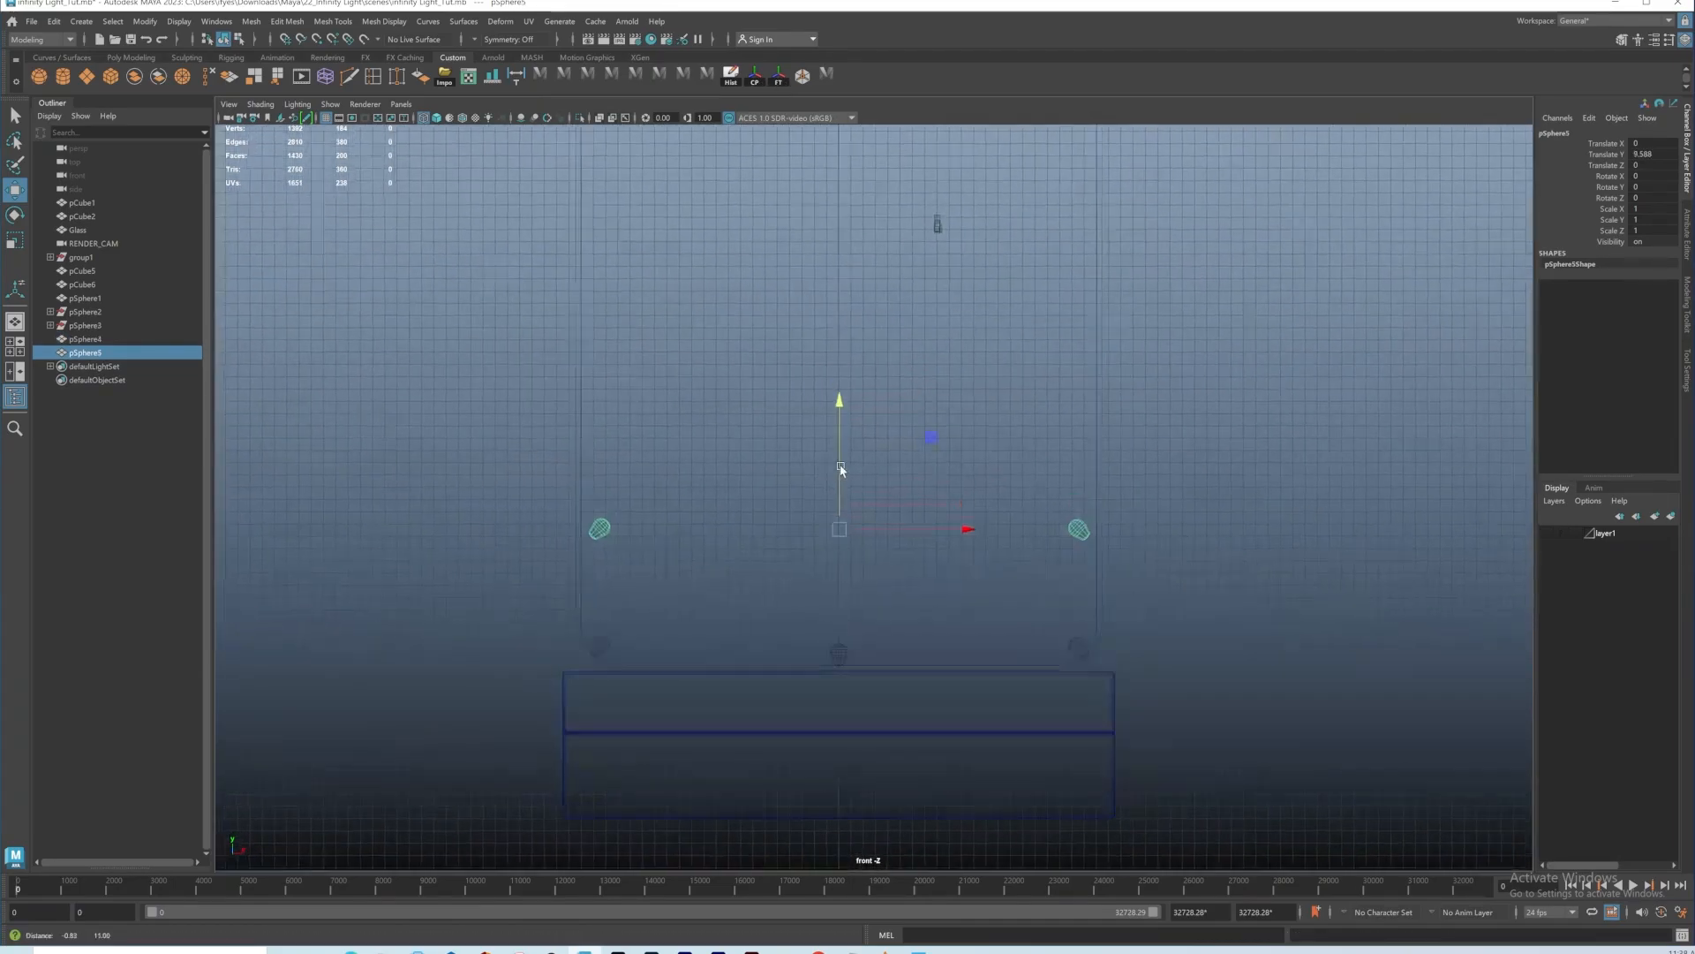
drag(866, 406, 867, 108)
alt+middle_drag(868, 108, 860, 262)
drag(859, 262, 861, 256)
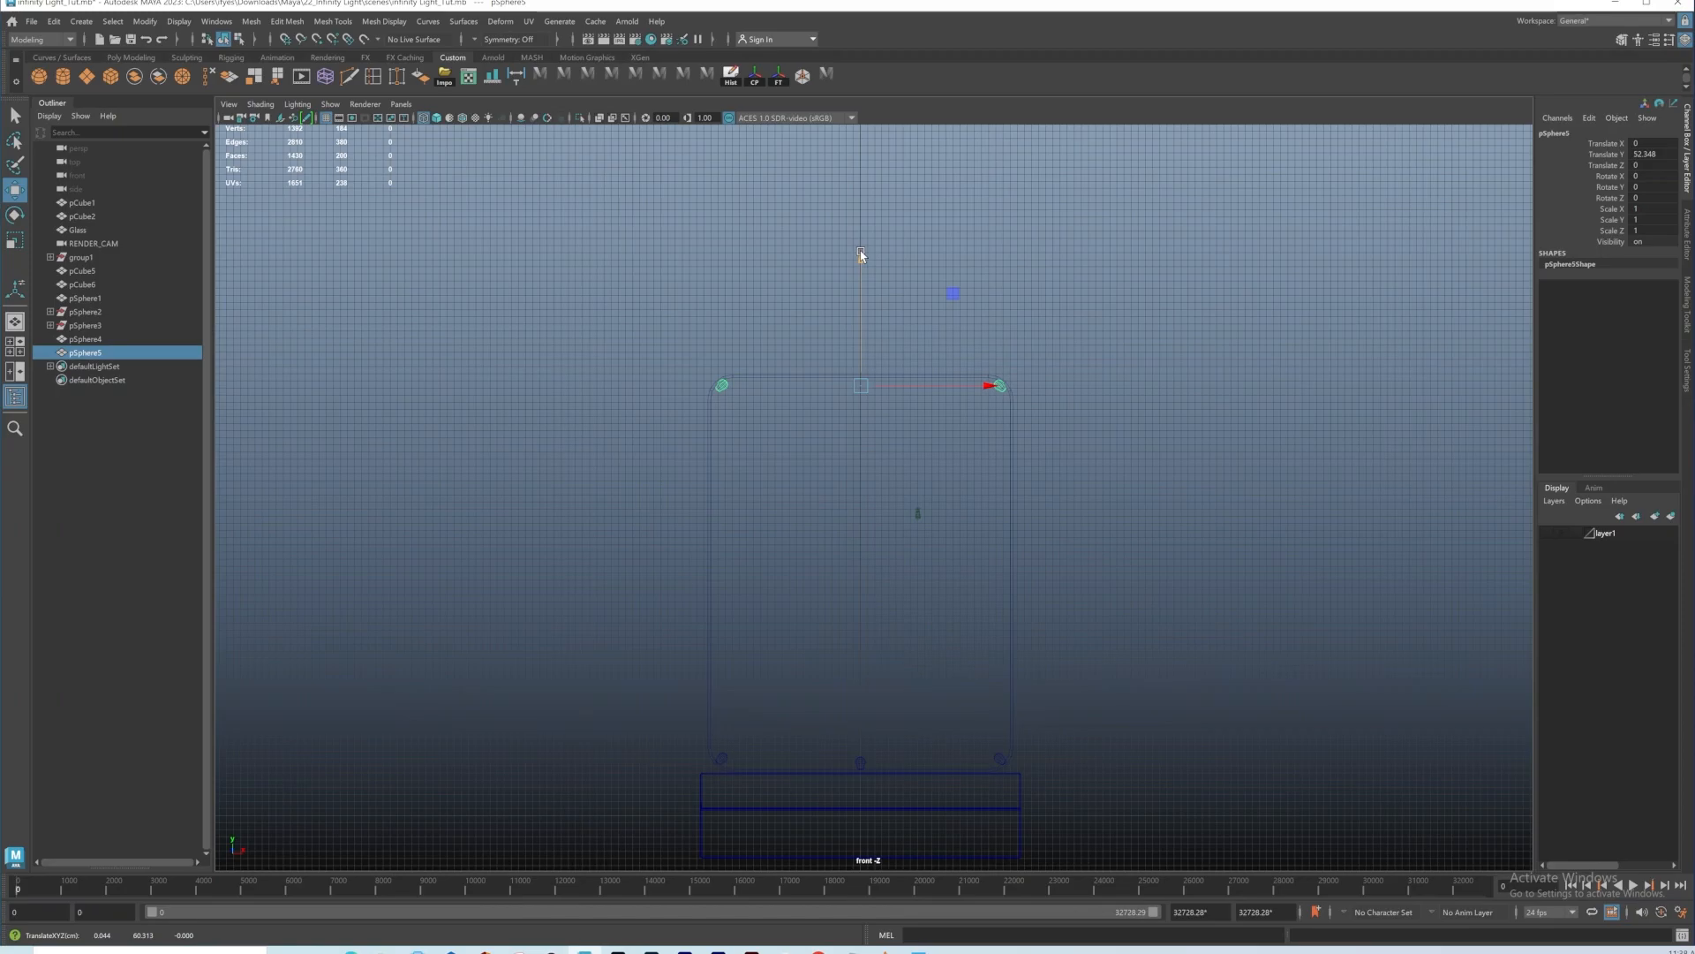
Step: Flip the upper corner bulbs vertically with Scale Y -1 and lower them to about Y 51.8 inside the rounded corners
key(r)
drag(859, 261, 1607, 401)
click(1650, 220)
text(-1)
key(Return)
key(w)
alt+middle_drag(845, 463, 777, 489)
alt+right_drag(602, 363, 856, 439)
alt+middle_drag(855, 438, 932, 456)
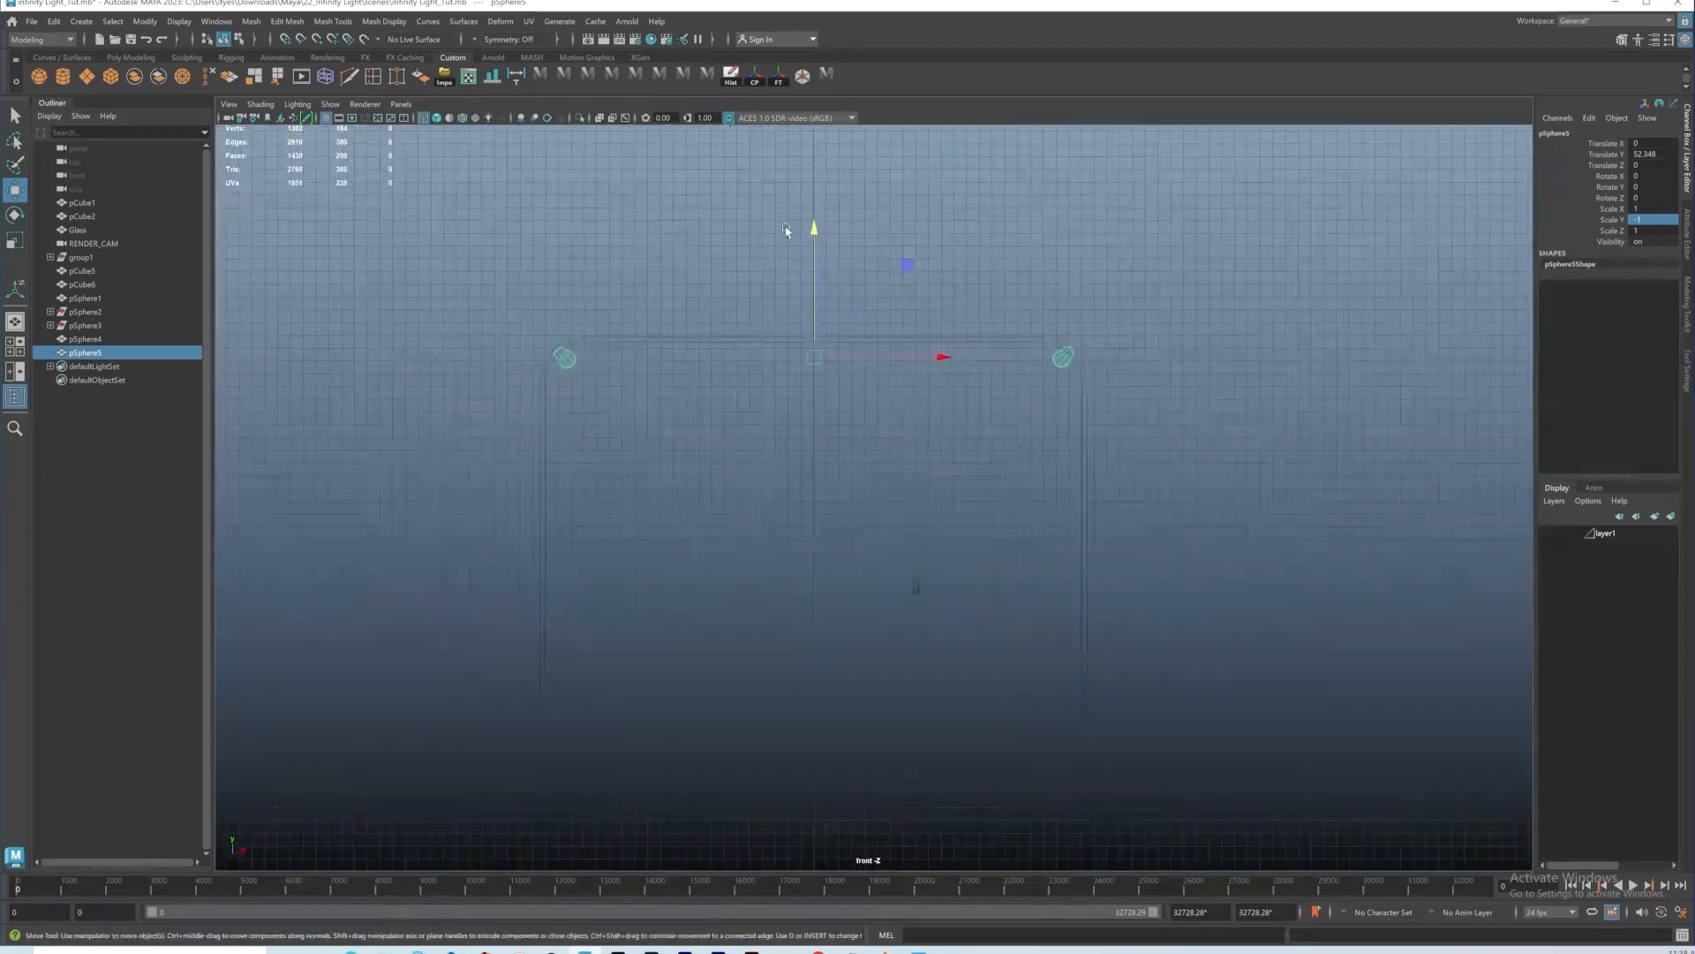
drag(814, 230, 814, 234)
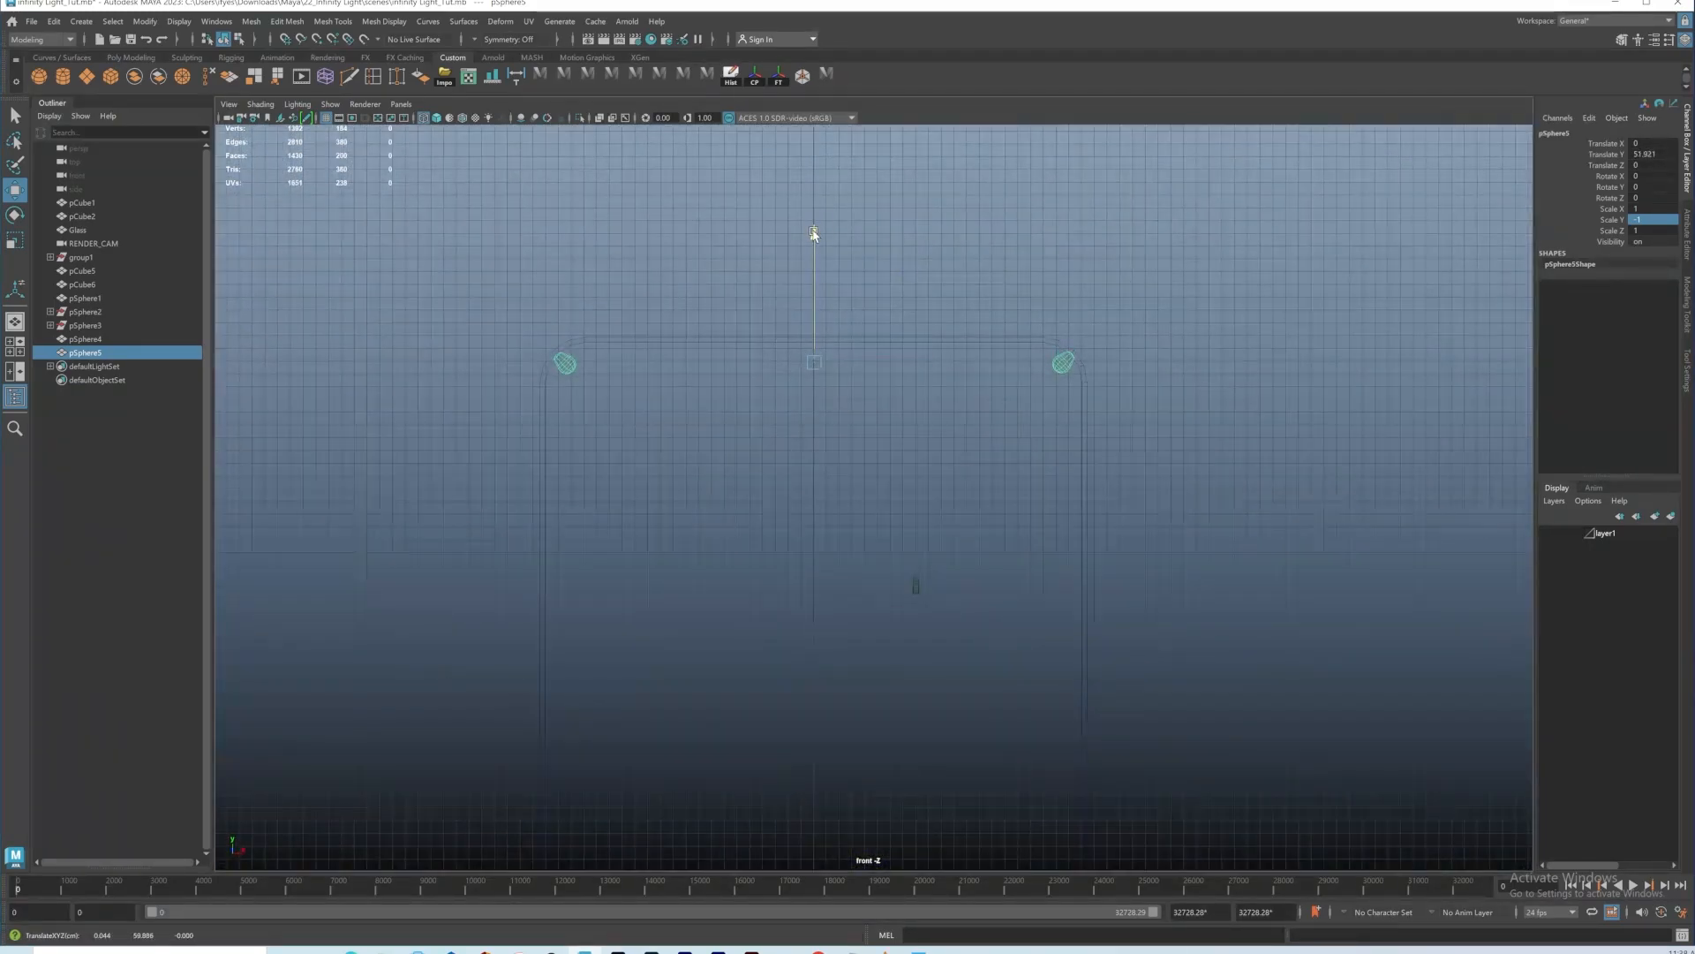
Step: Move the bottom centre bulb beside the lower-left corner bulb and place a duplicate of it at about X -13.7
alt+right_drag(946, 594, 1203, 643)
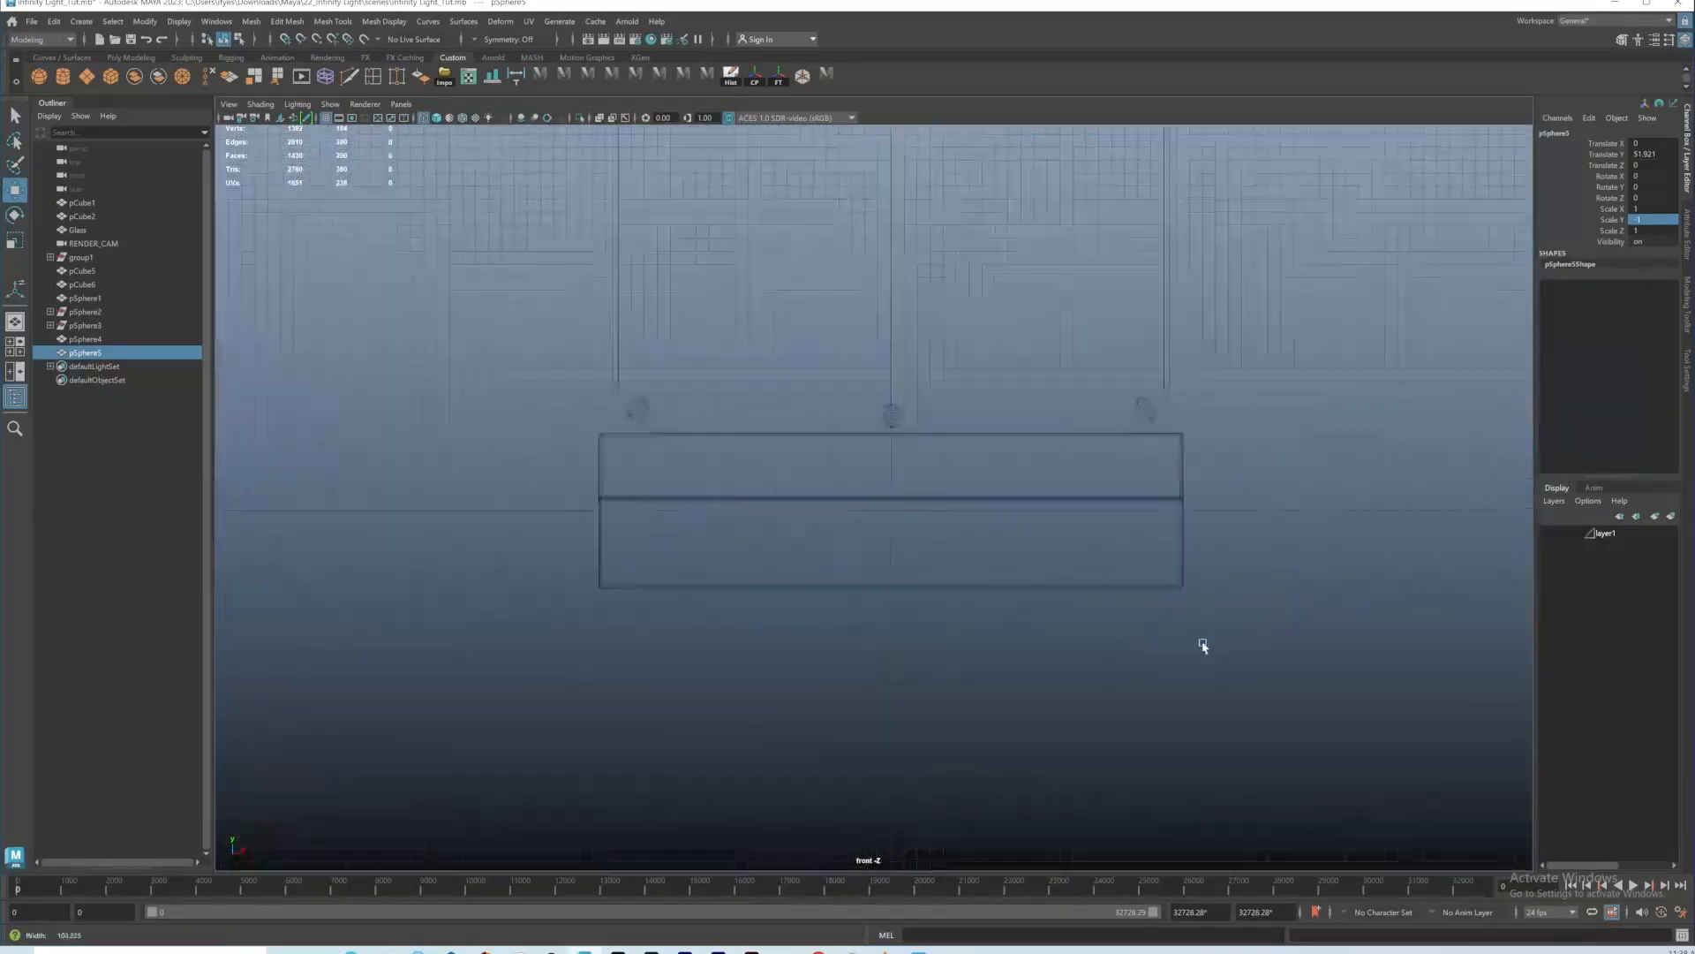
click(893, 416)
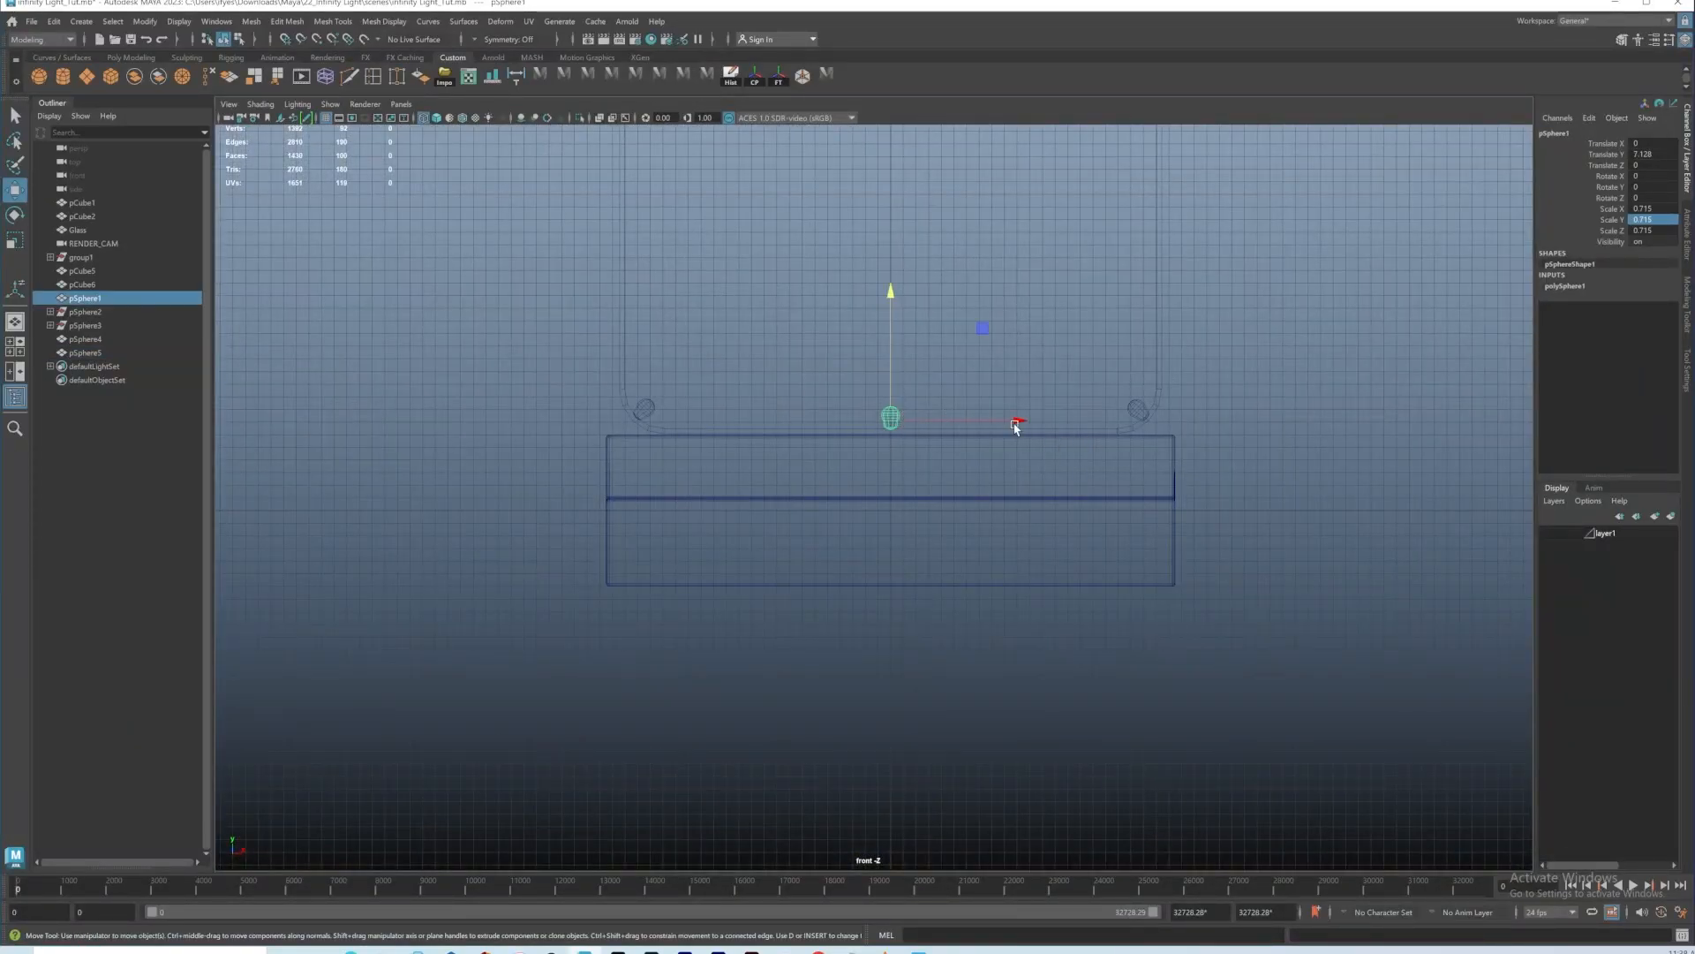
shift+drag(1016, 427, 839, 467)
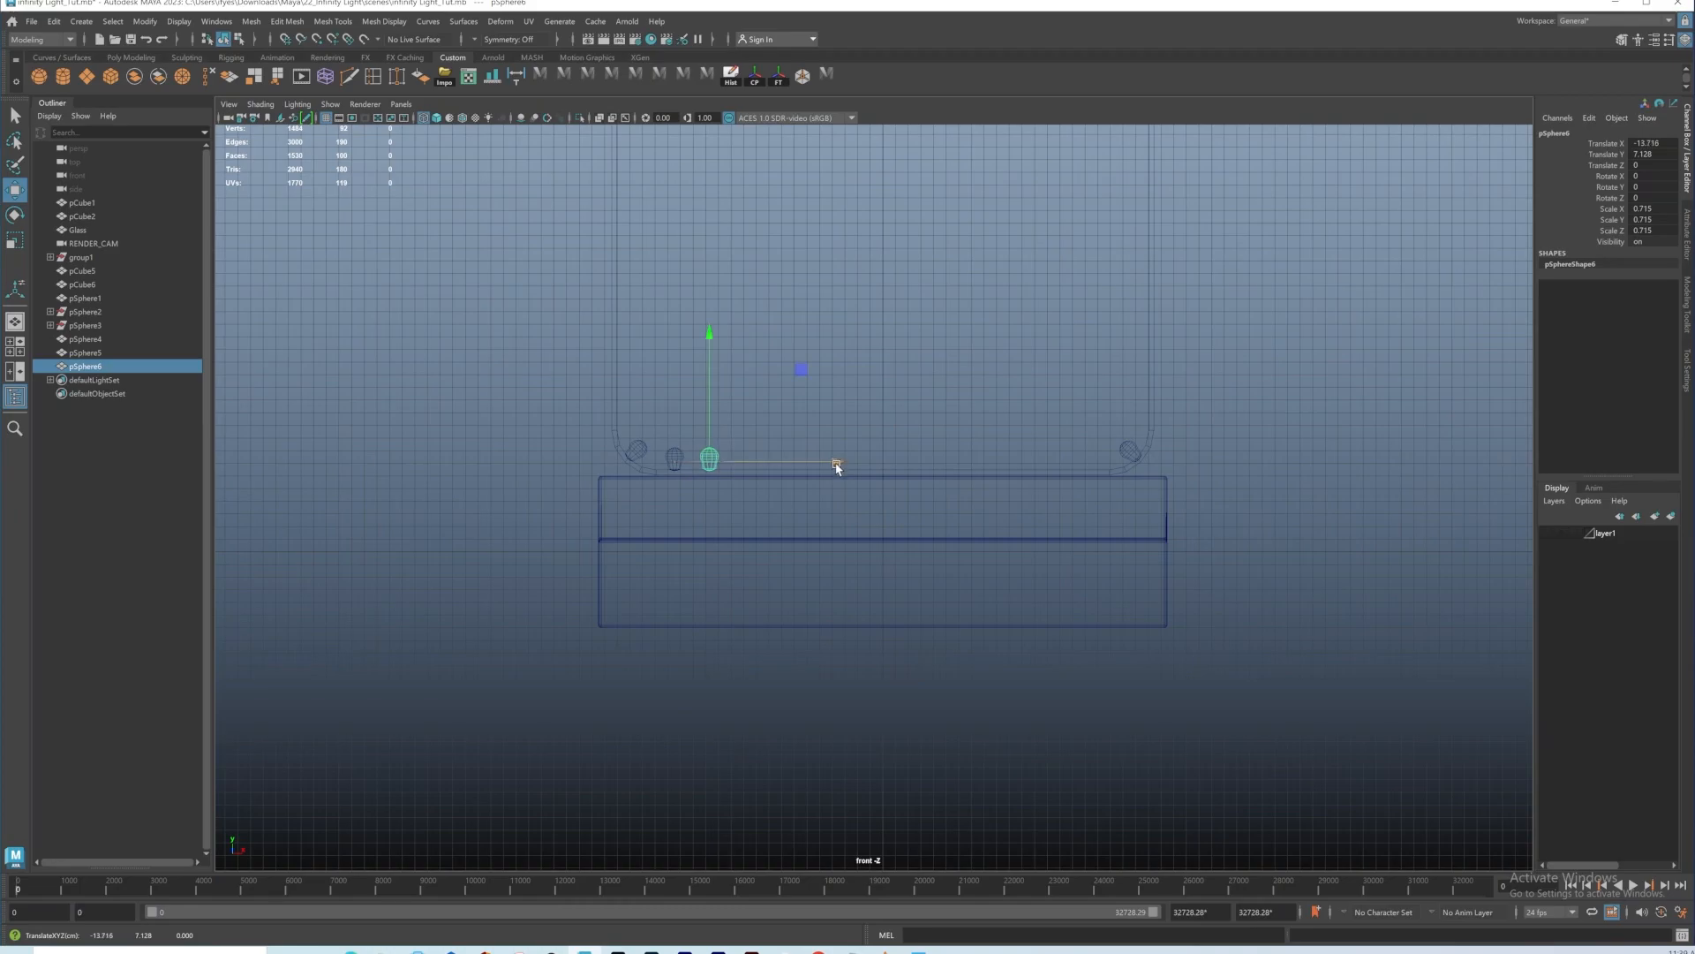
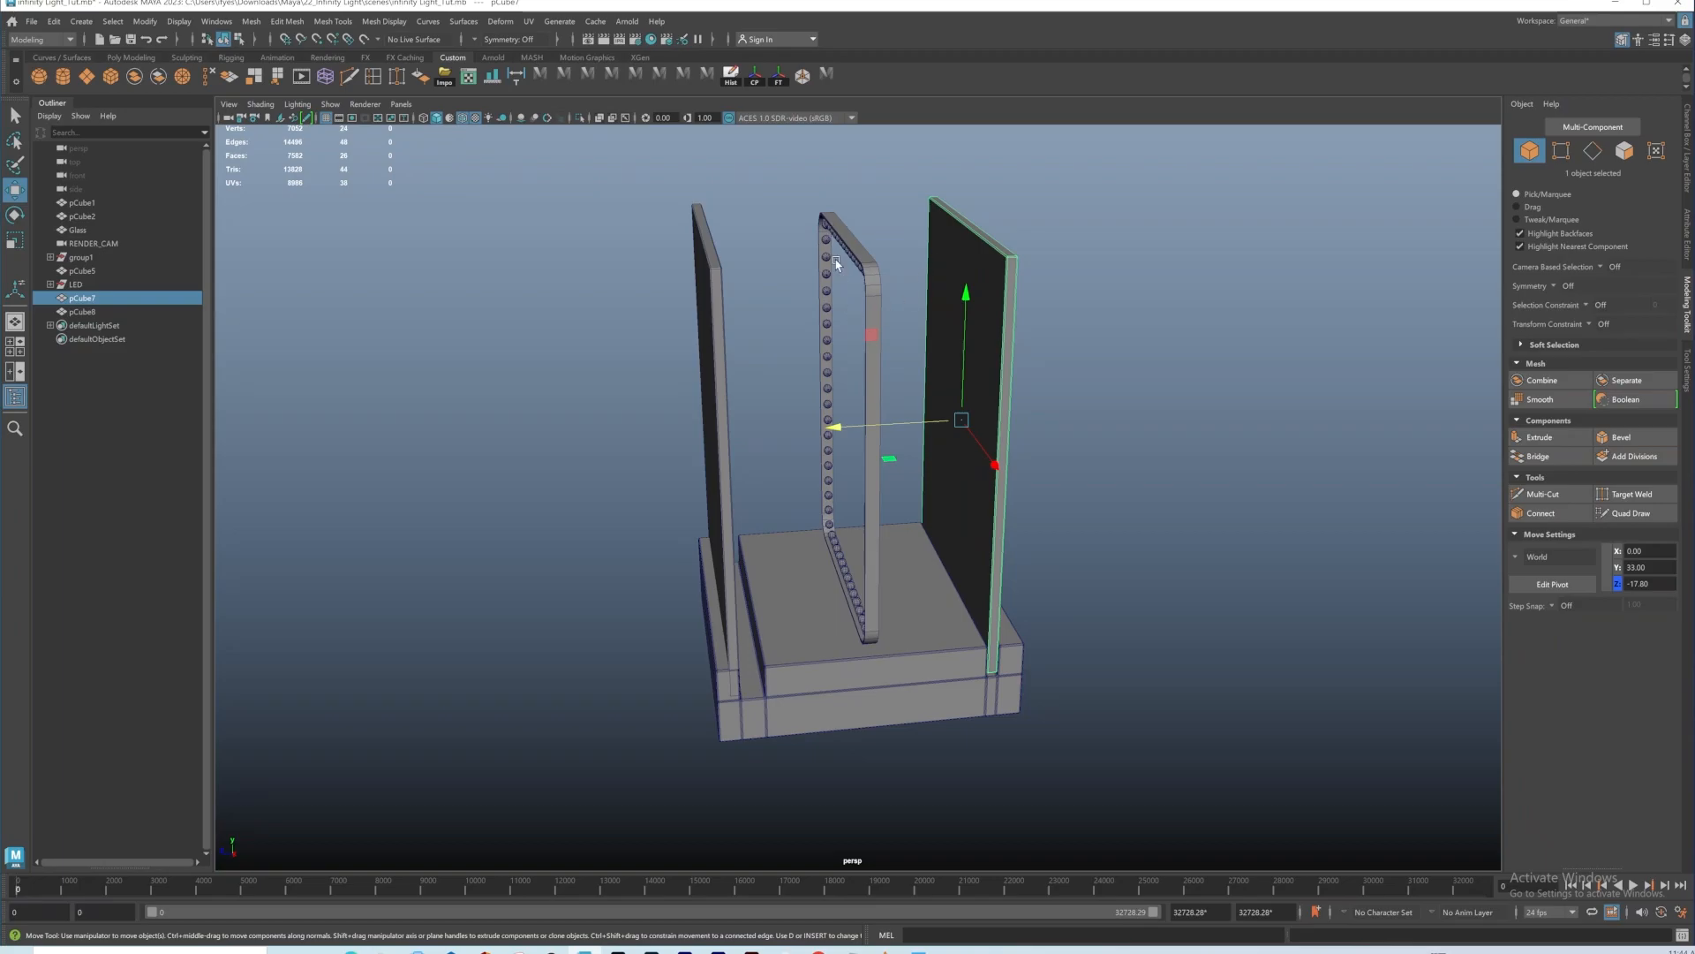
Step: Examine the two panels, bulb frame and base in perspective and compare them with the reference image 1.jpg
alt+drag(889, 375, 890, 378)
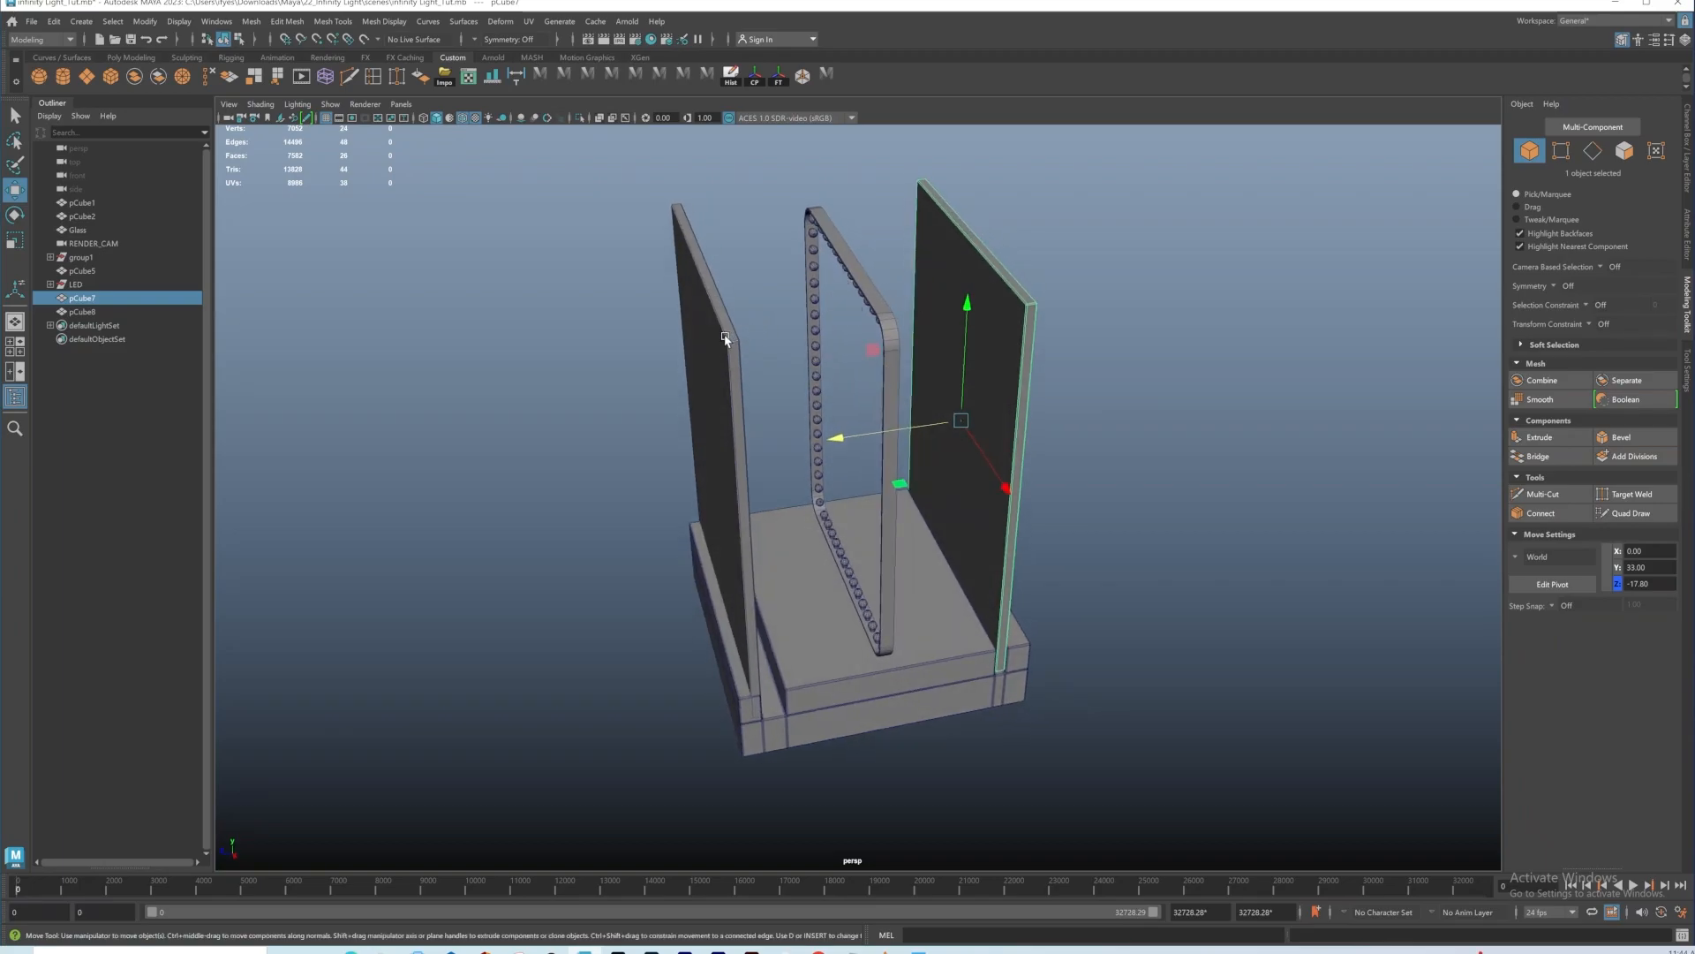
mouse_move(725, 381)
alt+mouse_down()
mouse_move(739, 368)
mouse_move(712, 390)
alt+mouse_up()
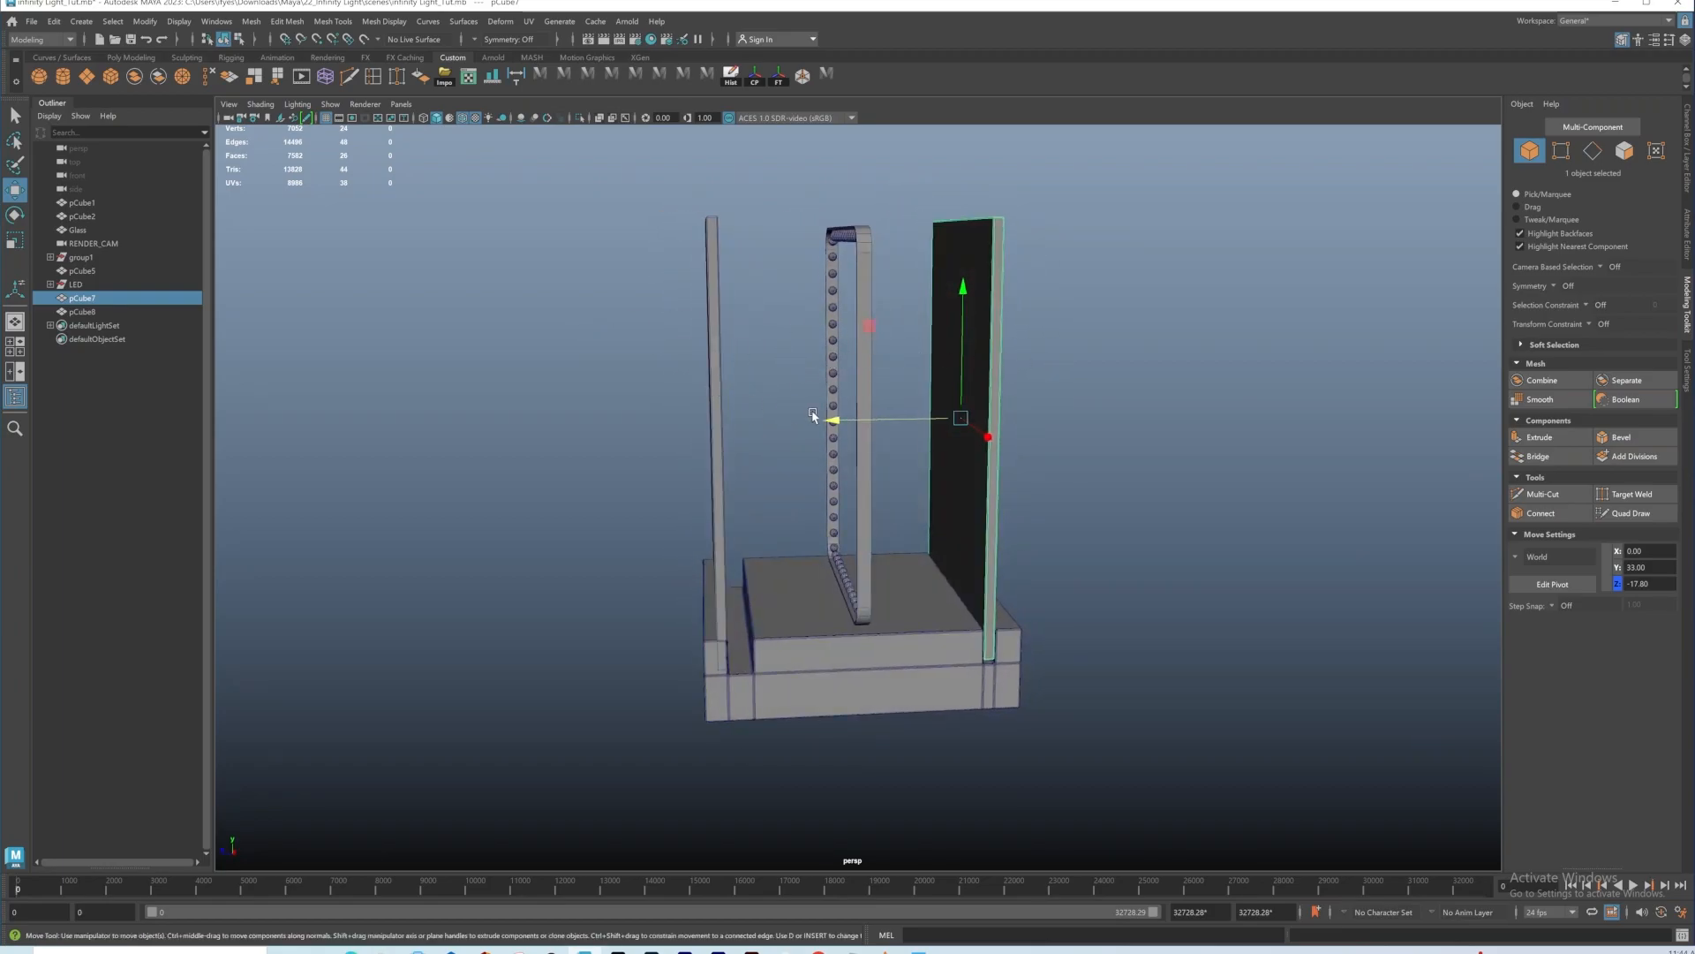
alt+middle_drag(803, 464, 814, 470)
click(919, 950)
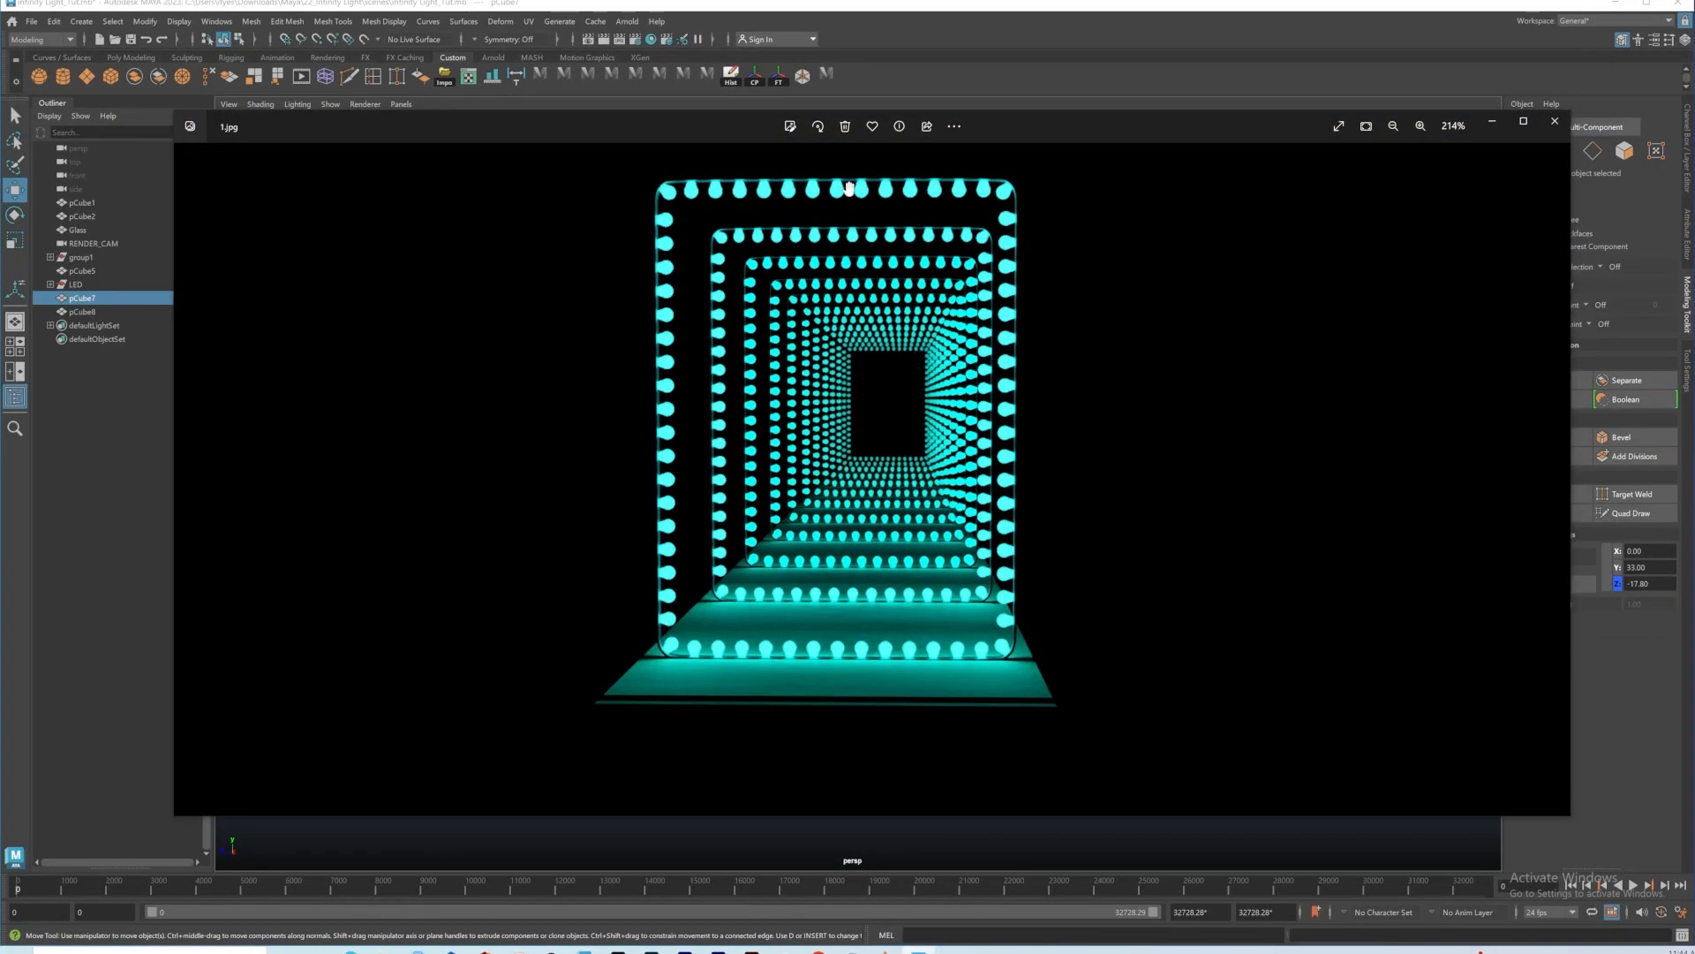
click(1492, 121)
alt+drag(774, 449, 777, 446)
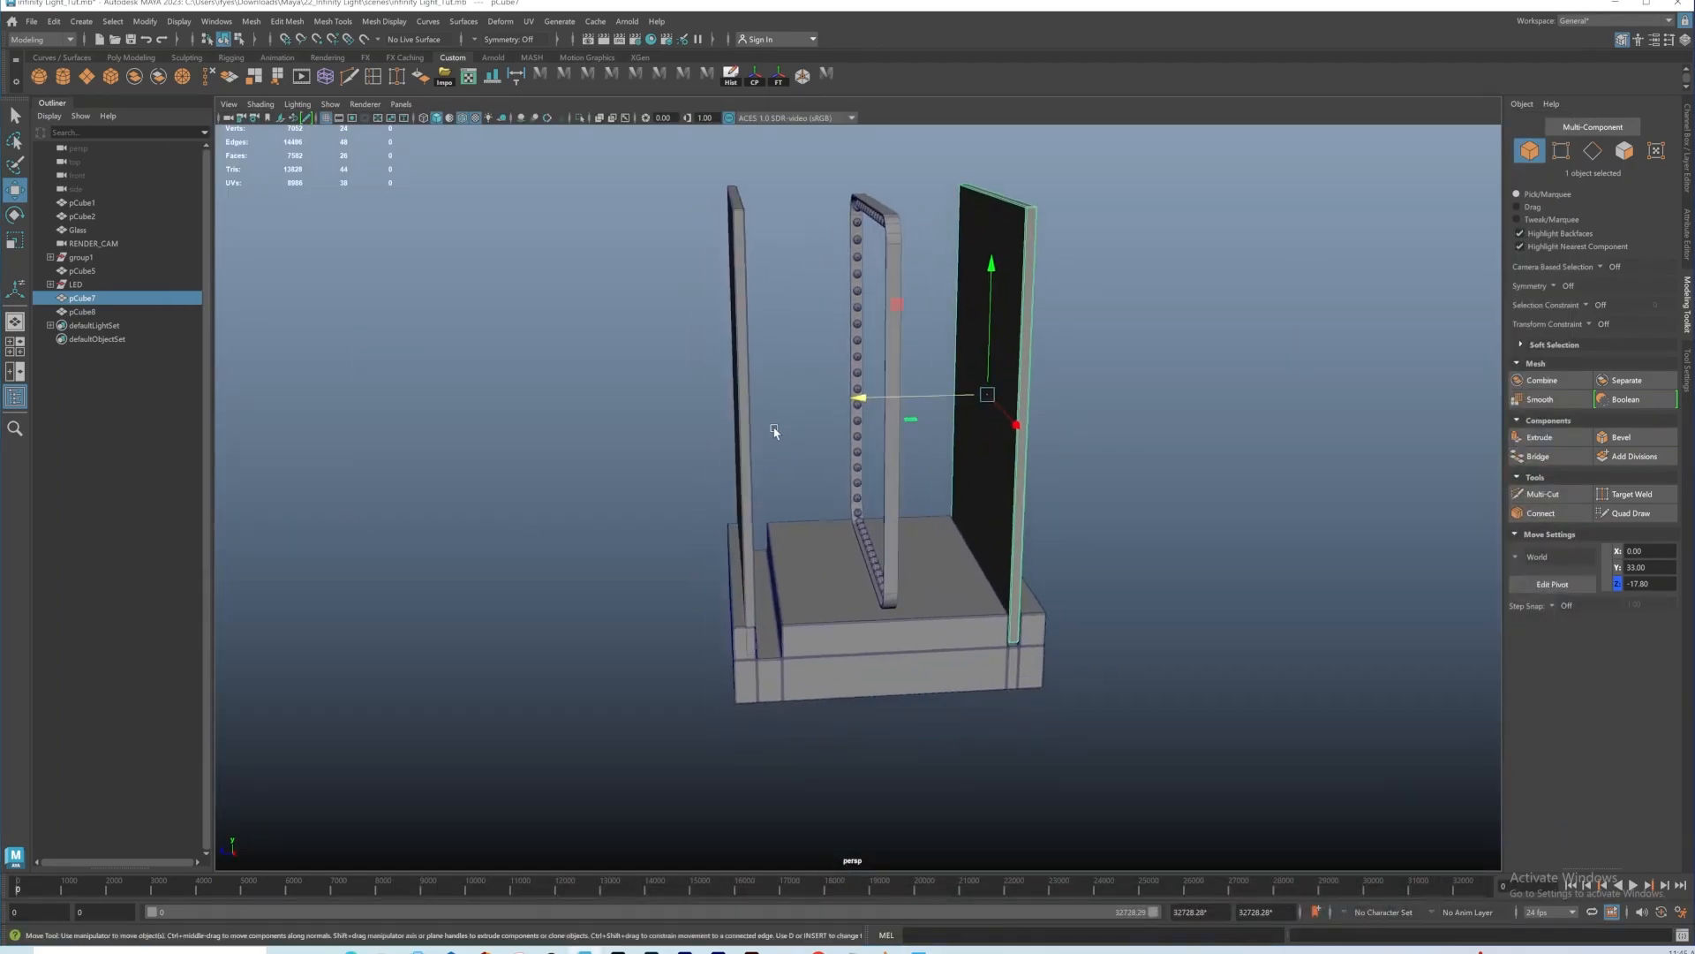
Step: Thicken the front panel to fill its base slot by shifting its inner and outer vertices in side view, outer side at Z 19.01
click(753, 412)
drag(615, 406, 629, 410)
key(space)
key(space)
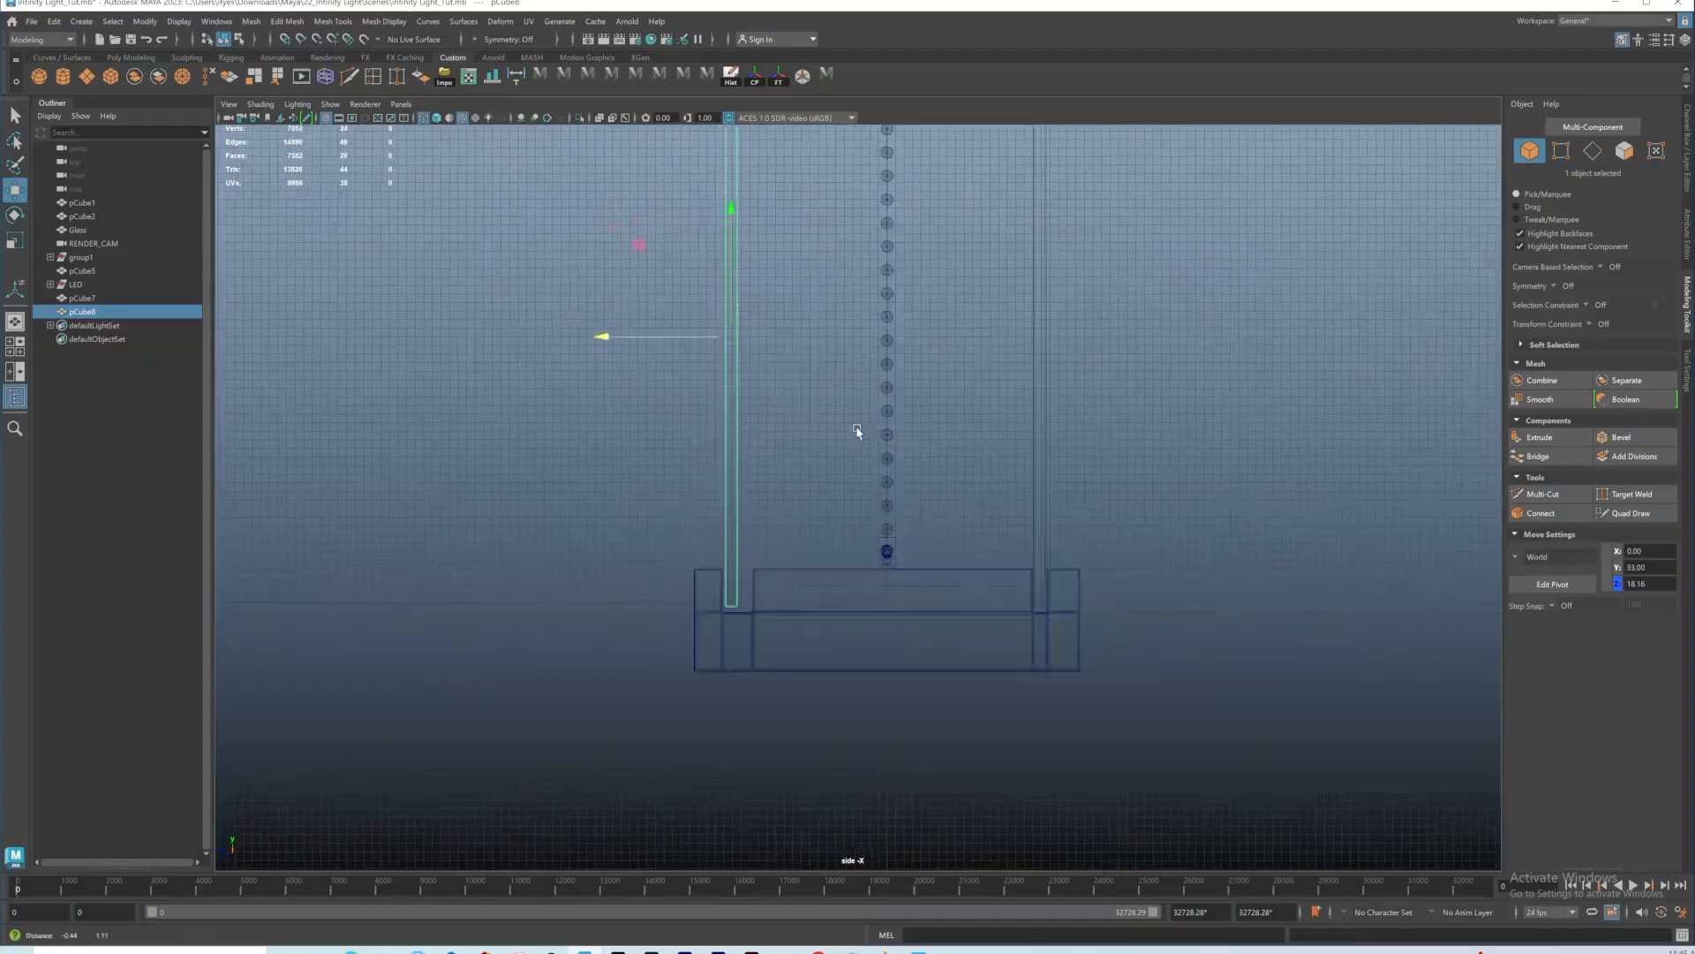
alt+middle_drag(859, 428, 914, 533)
right_drag(791, 210, 740, 215)
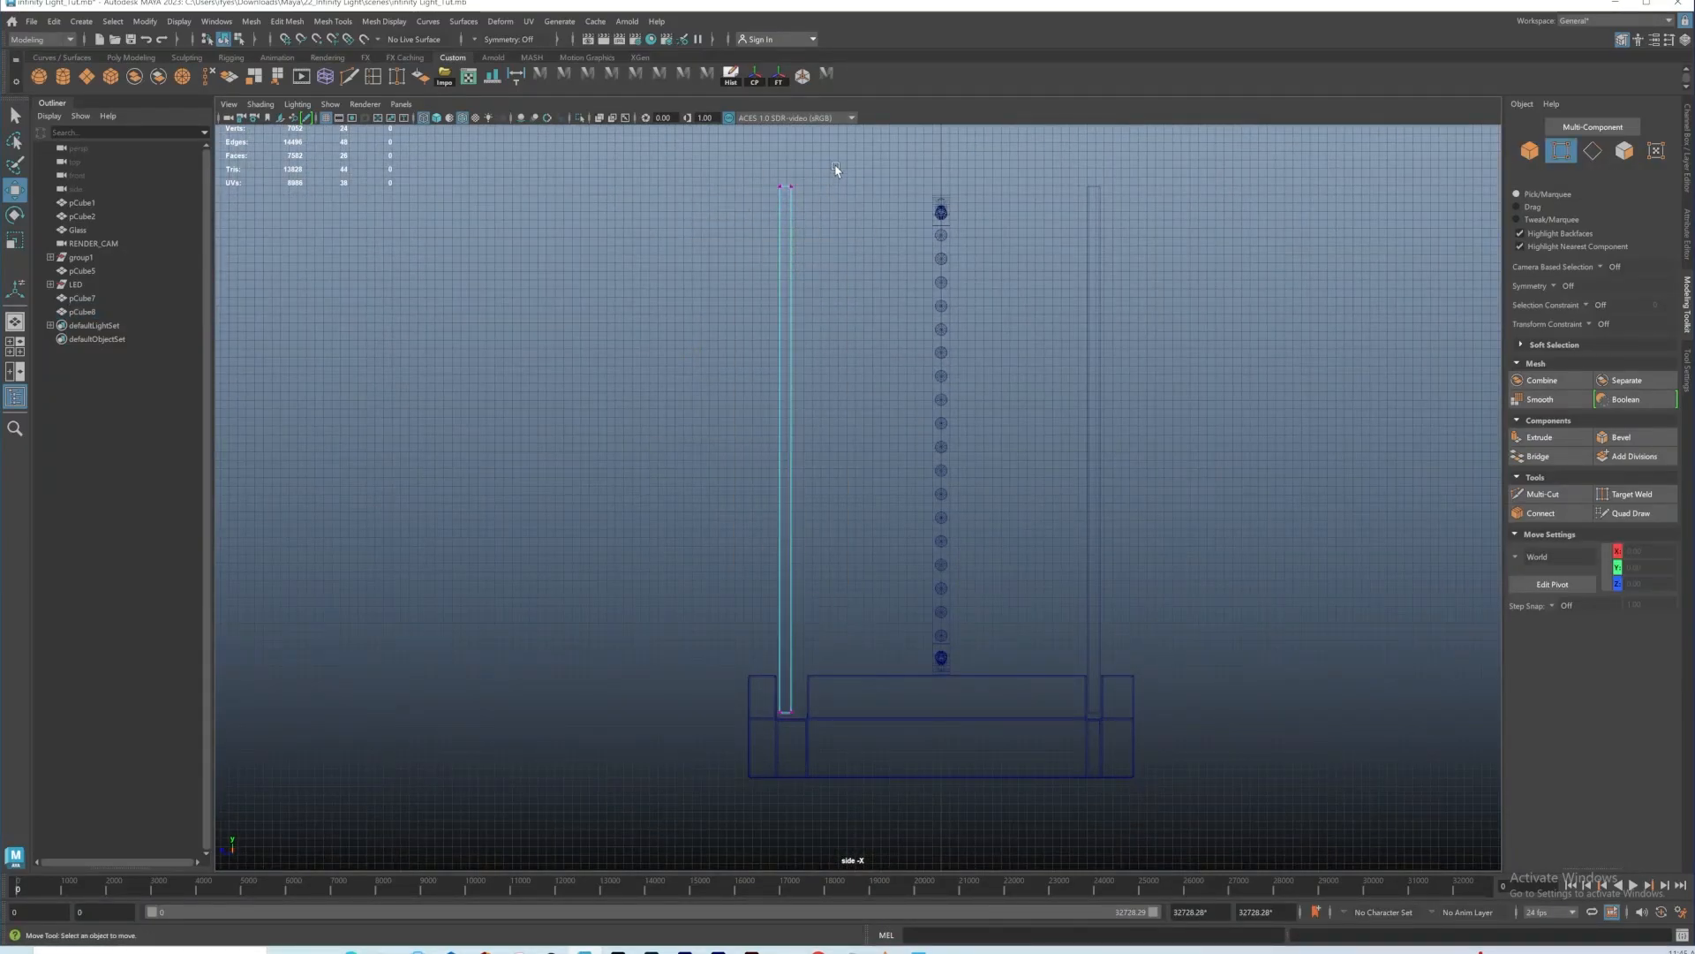
drag(836, 167, 780, 730)
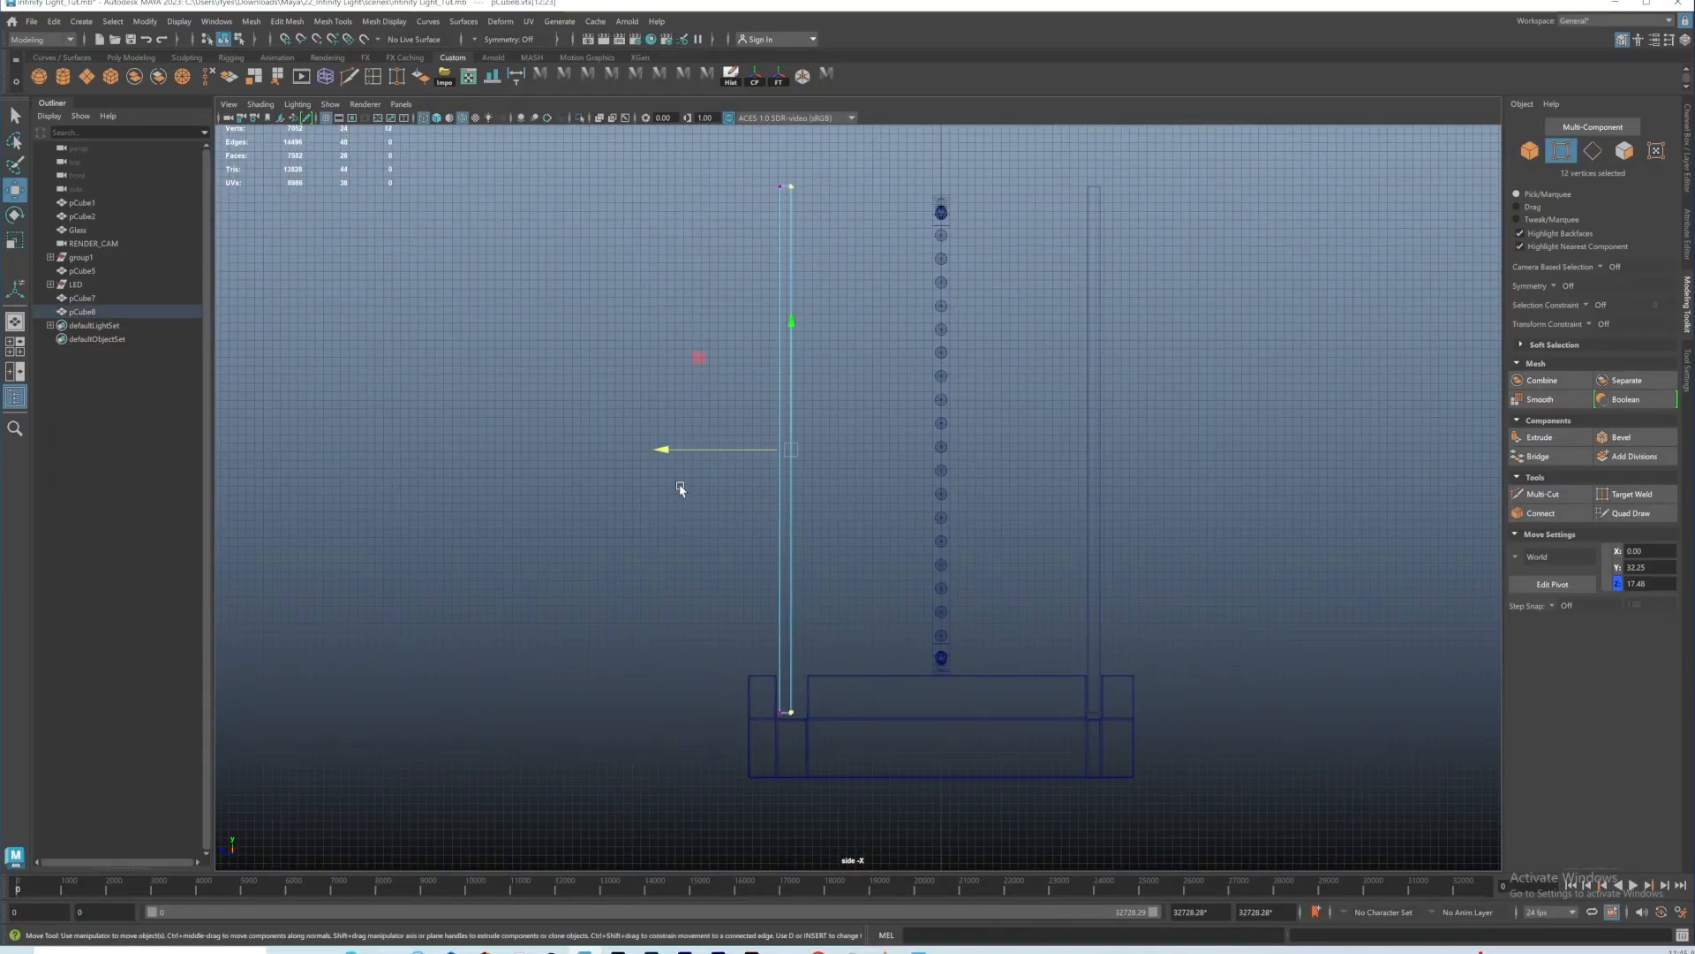
drag(664, 450, 708, 455)
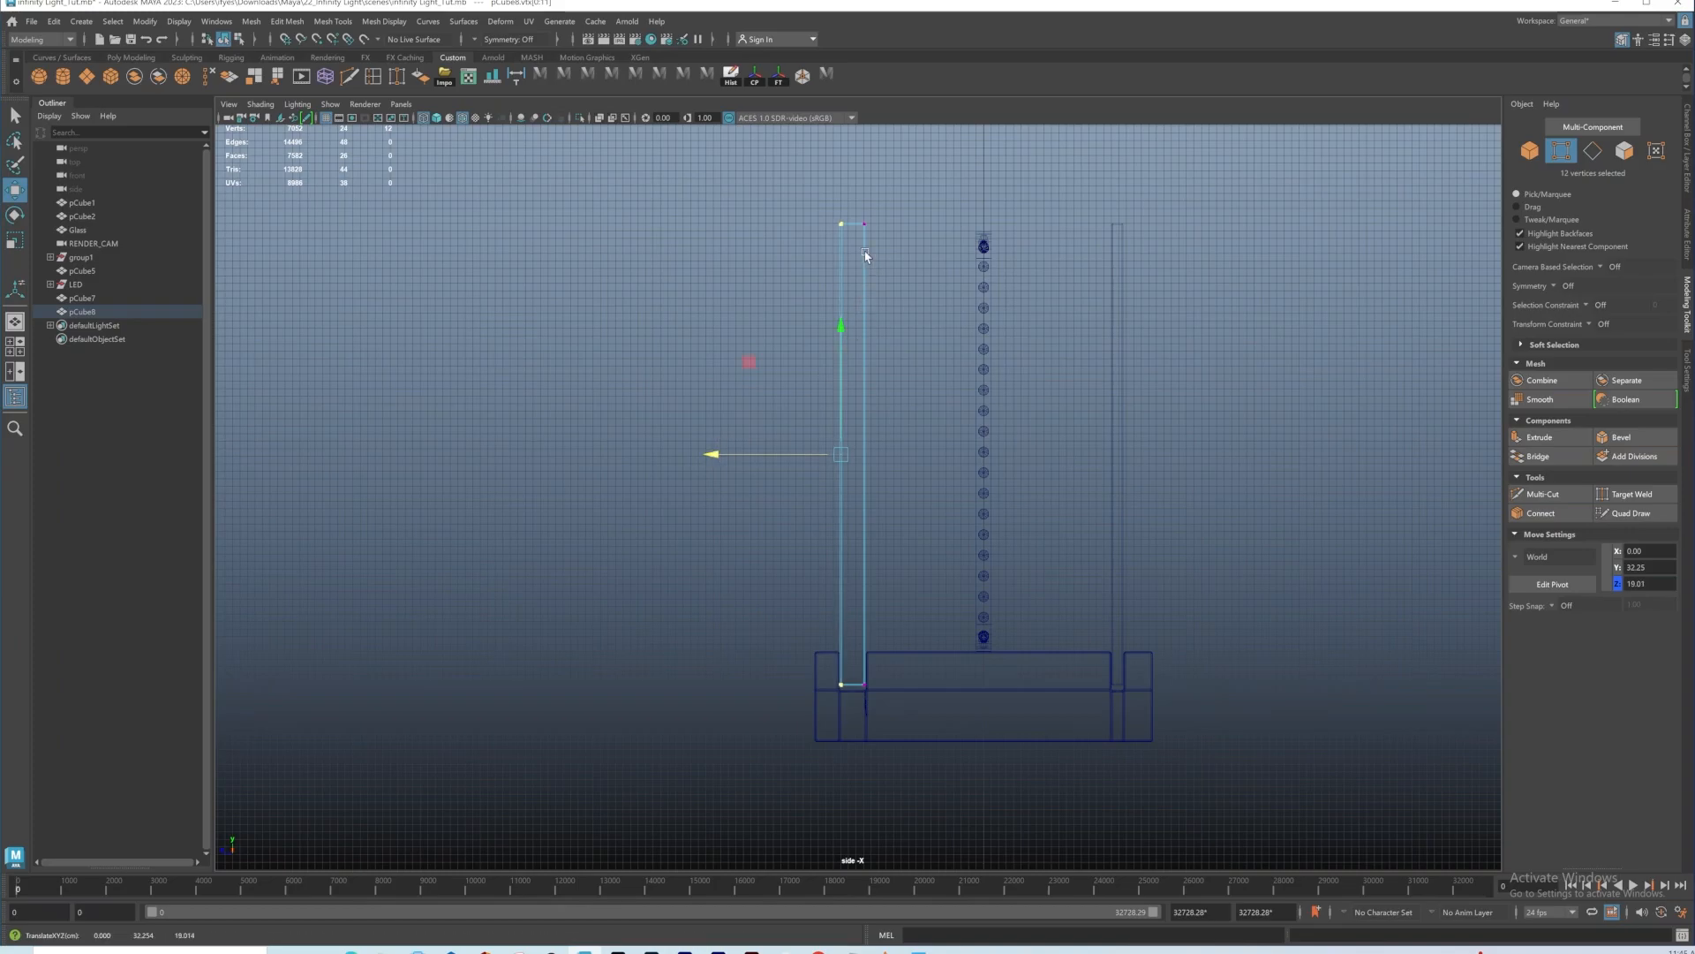
right_drag(865, 254, 921, 229)
alt+middle_drag(1057, 356, 1059, 398)
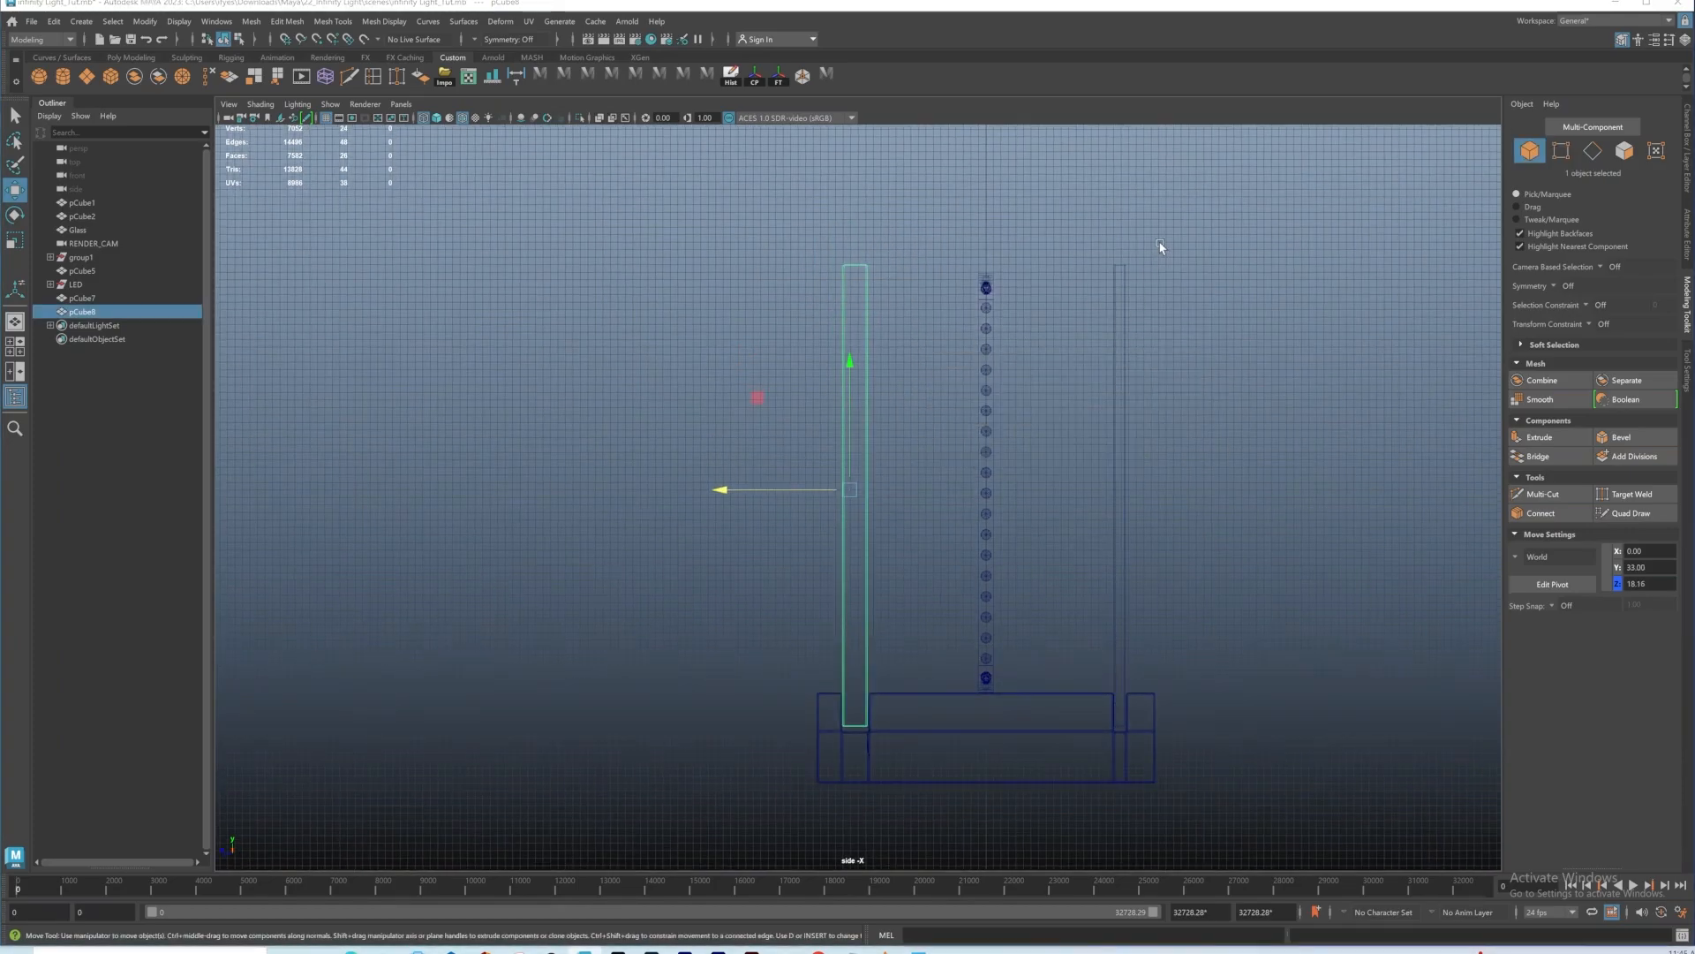
key(space)
key(space)
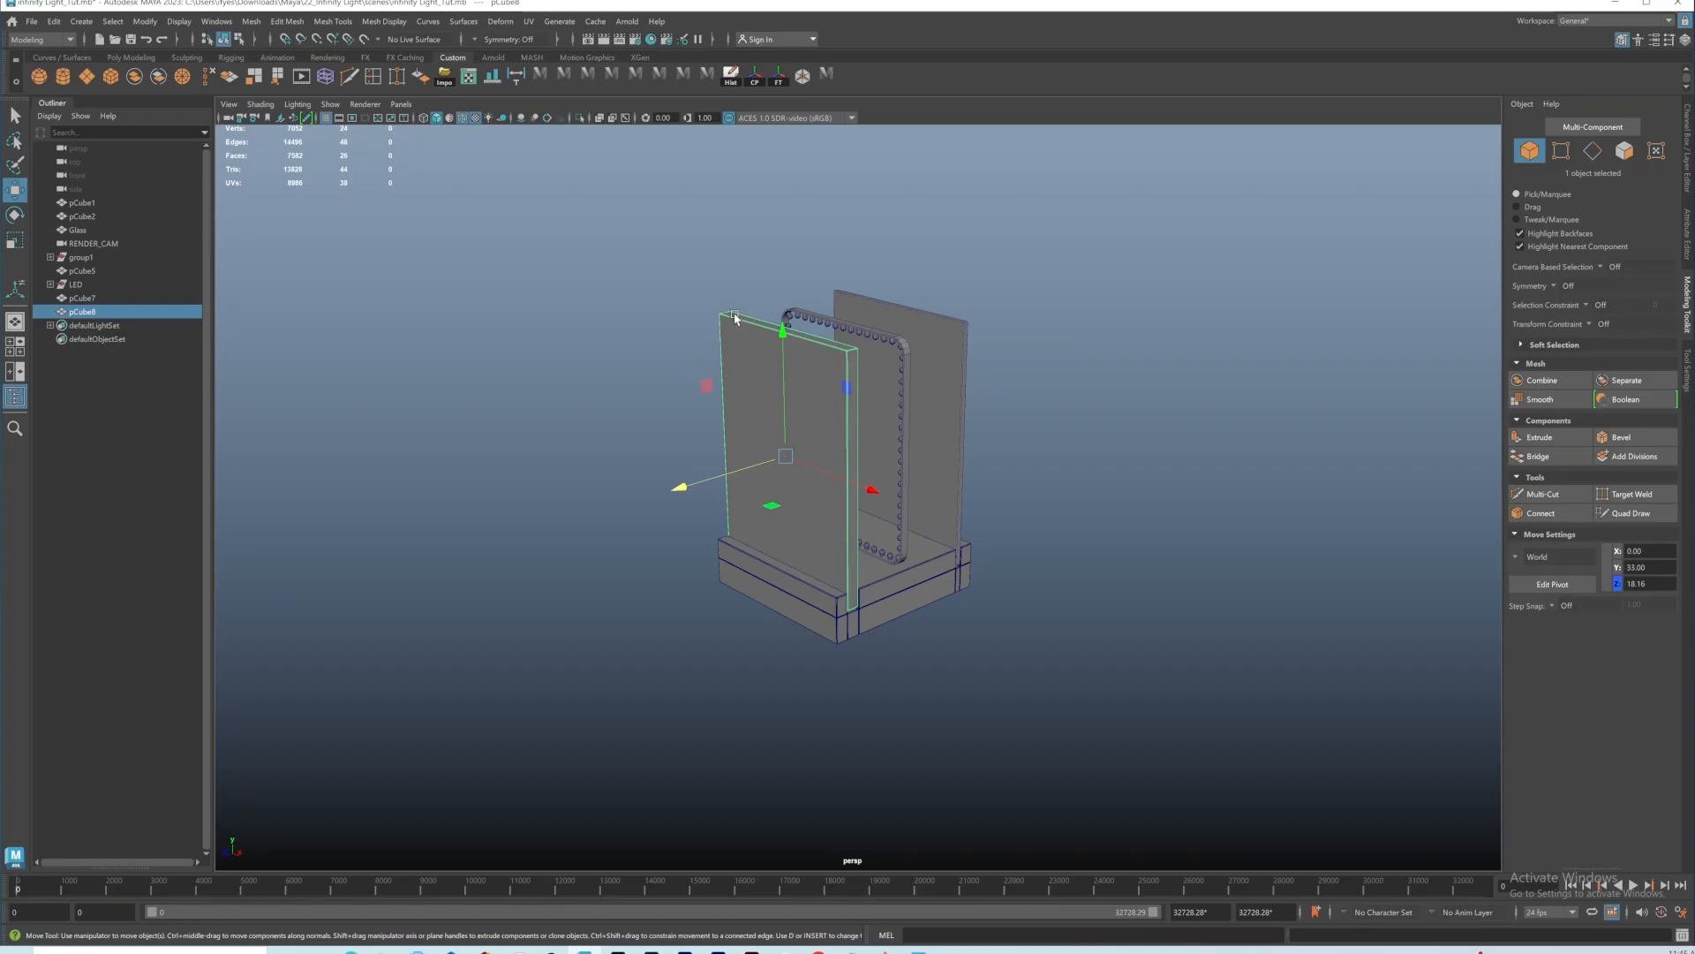
Step: Look through RENDER_CAM, frame the panels and base inside its image area, and return to the perspective view
click(966, 322)
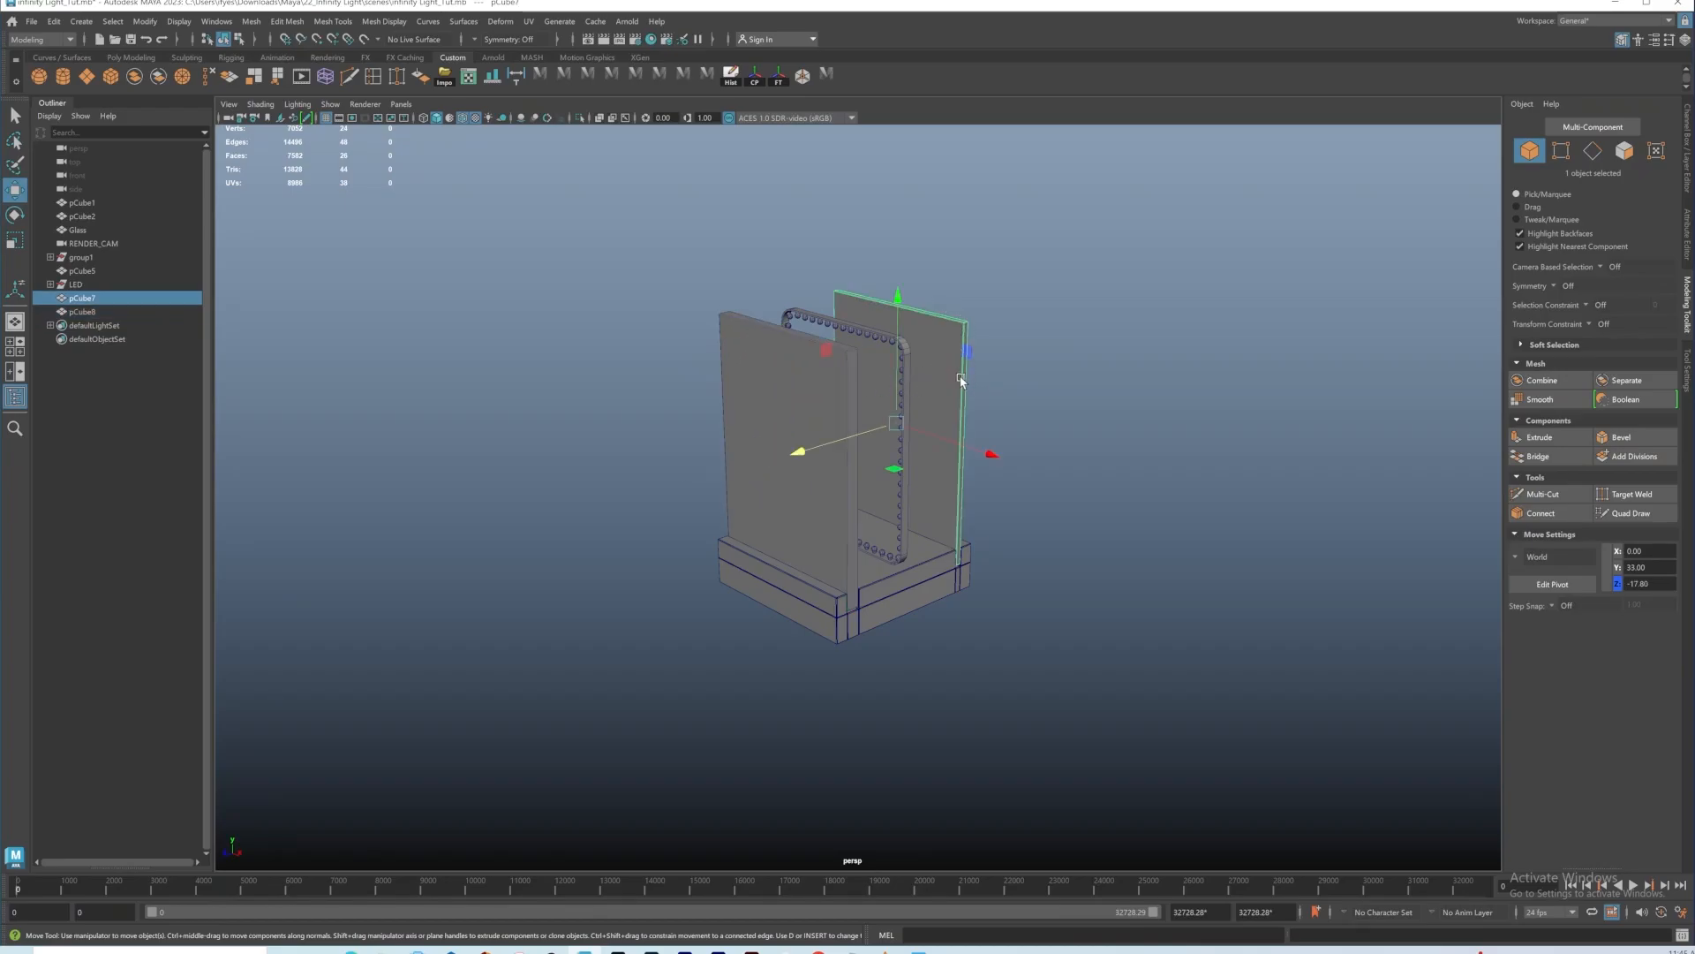
click(401, 103)
click(565, 130)
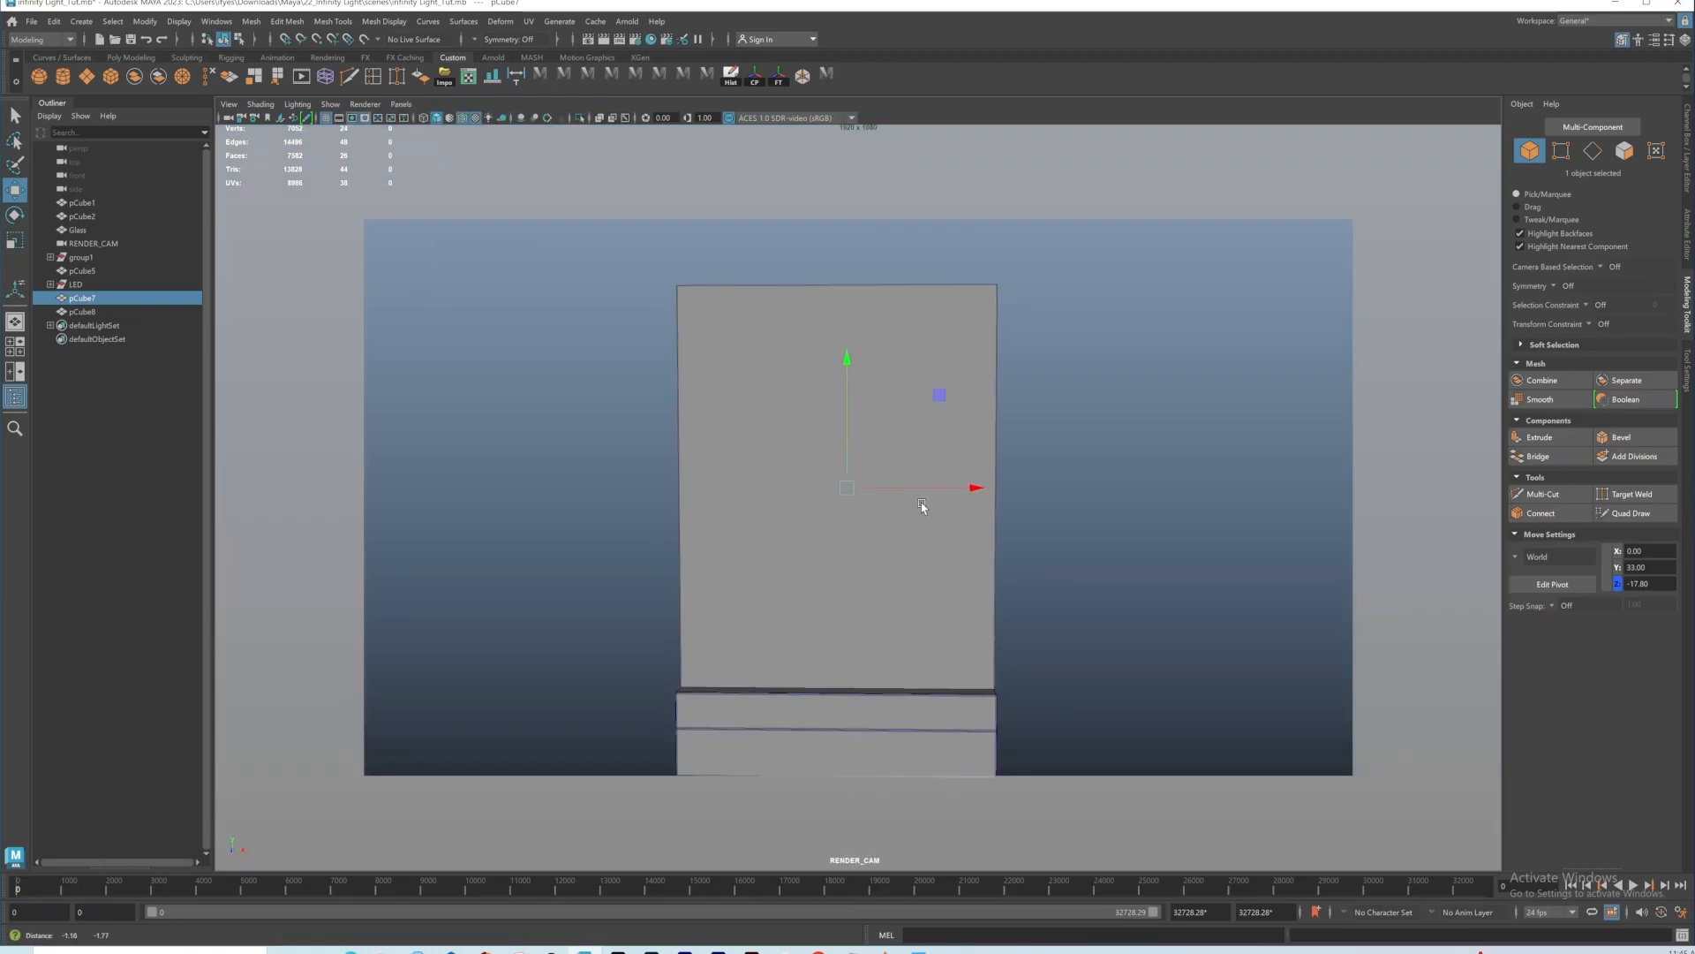
alt+middle_drag(922, 506, 917, 483)
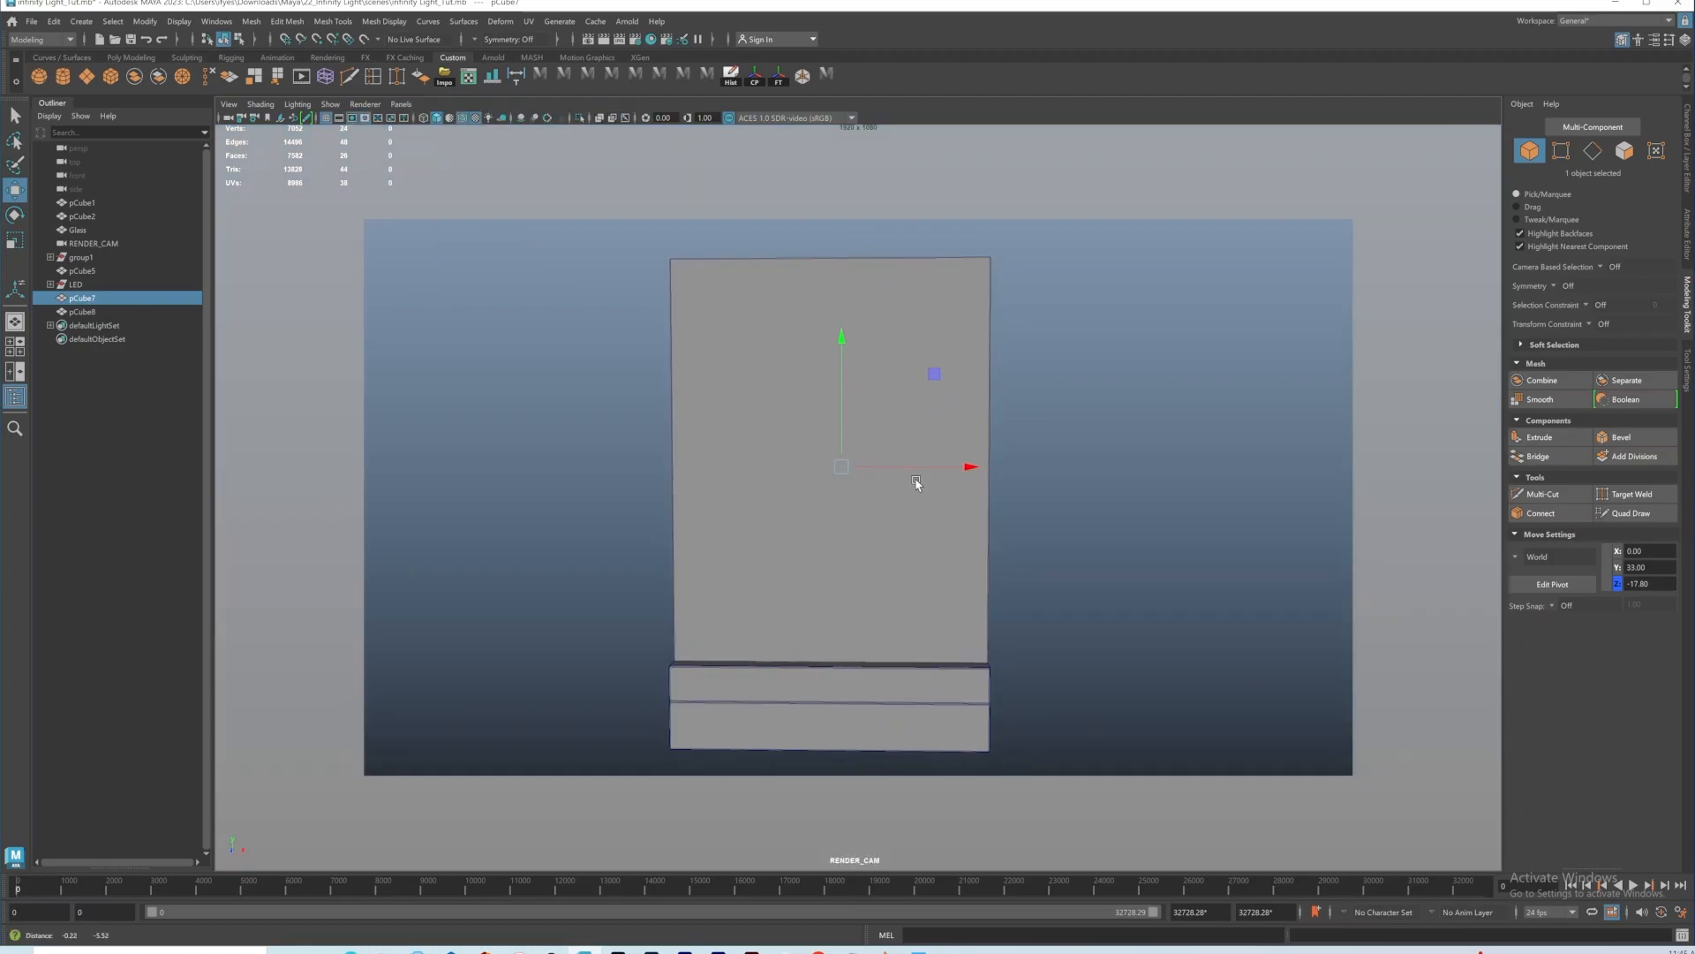
alt+drag(916, 483, 893, 545)
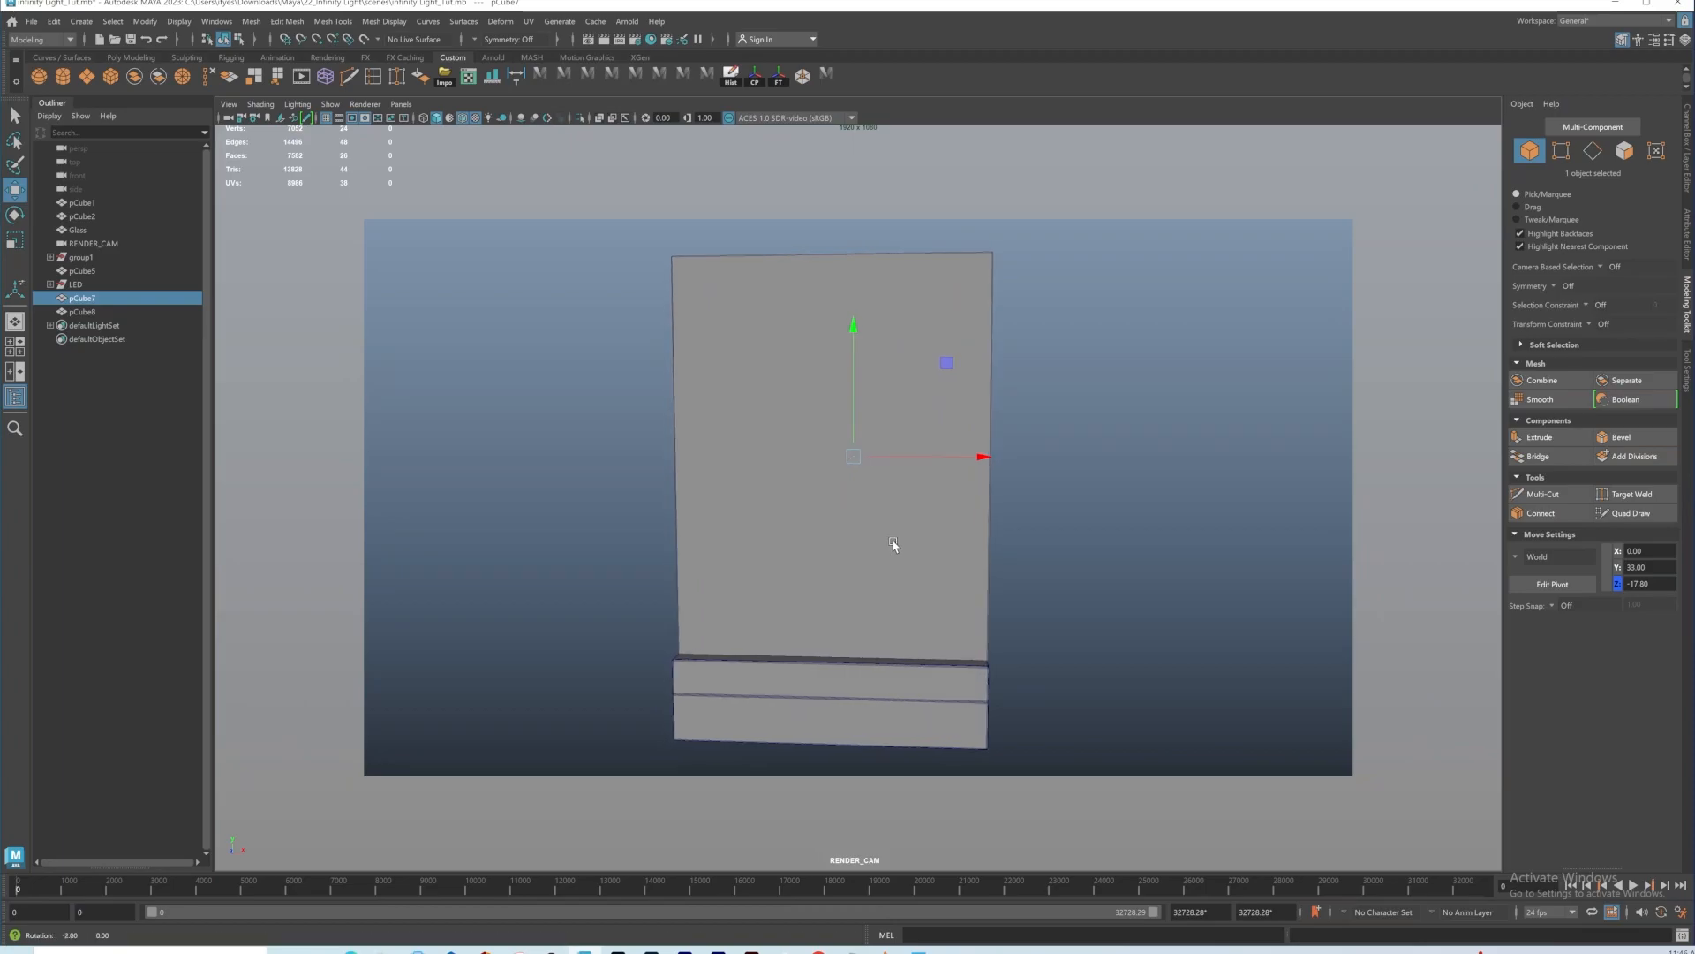
click(401, 103)
mouse_move(453, 125)
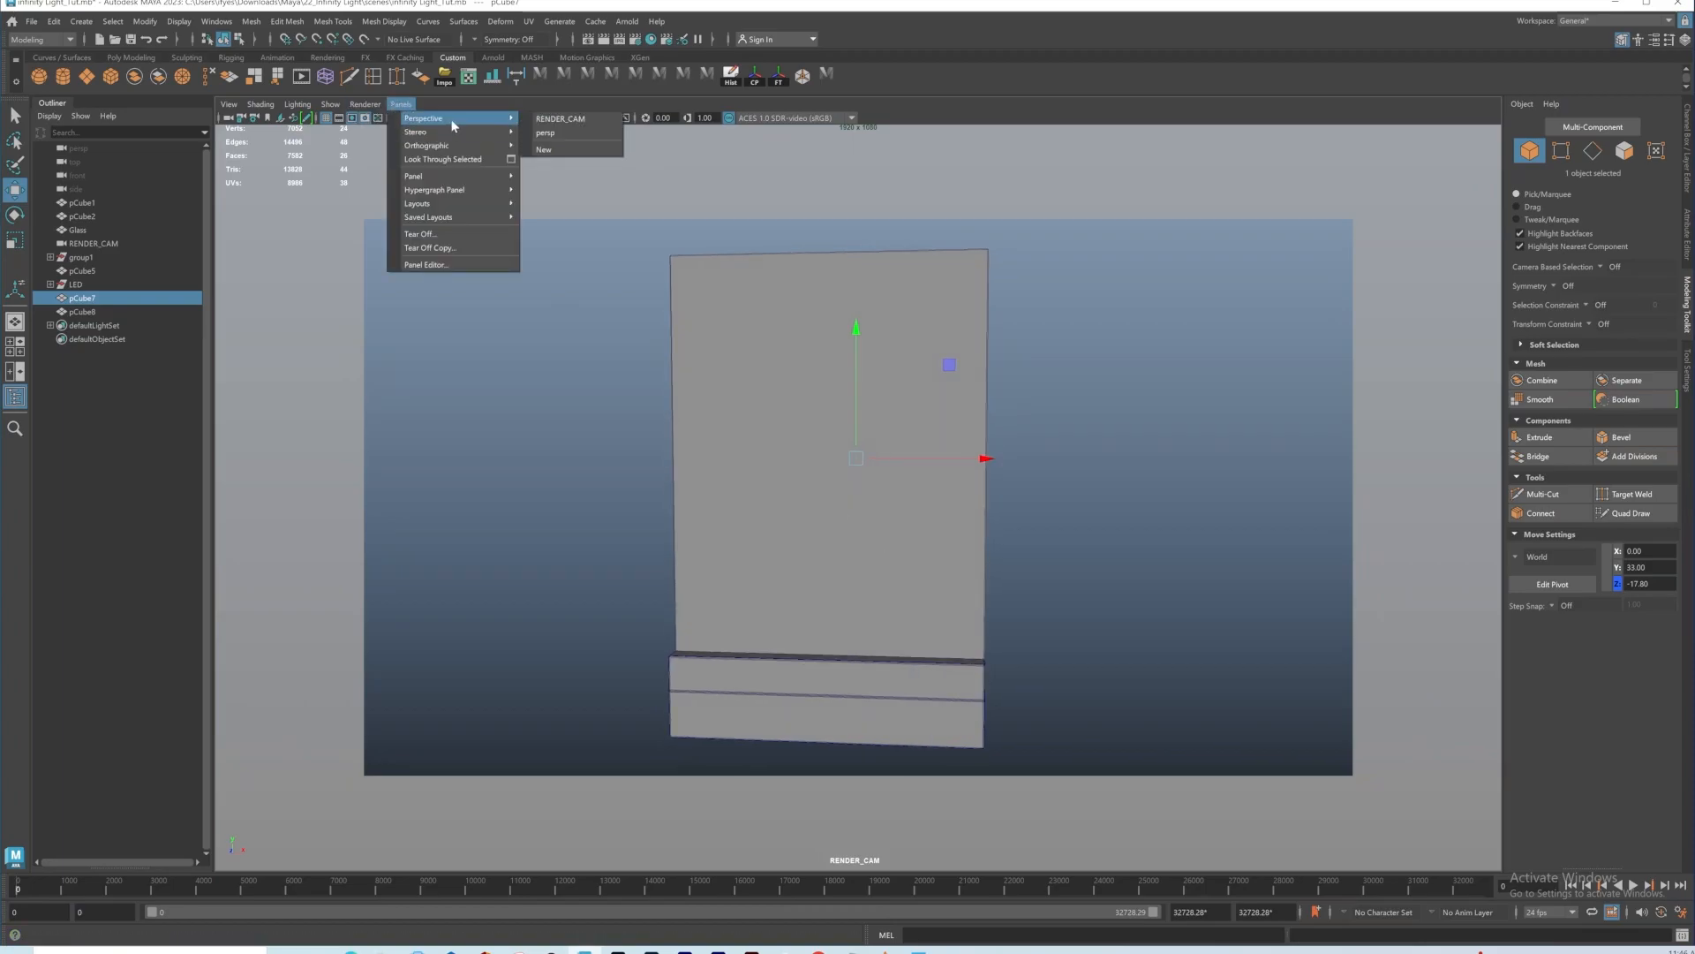
click(545, 133)
Step: Assign a new aiStandardSurface material to the base and name it WOODBASE
alt+drag(963, 528, 975, 423)
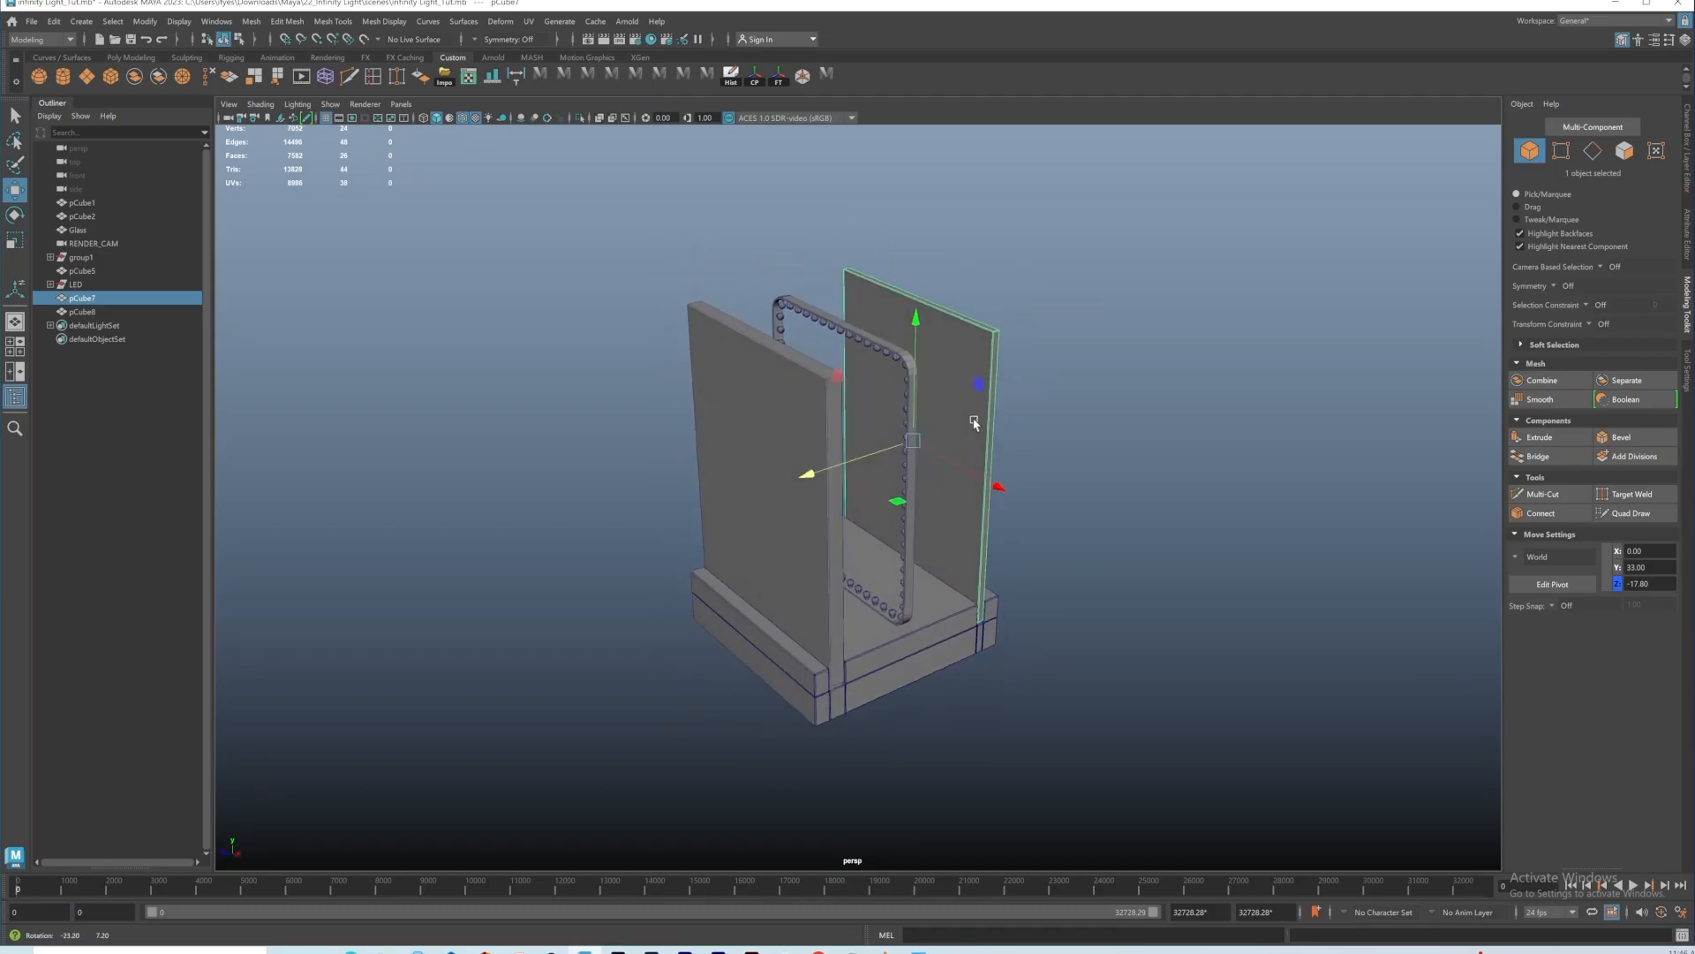
alt+drag(923, 674, 910, 554)
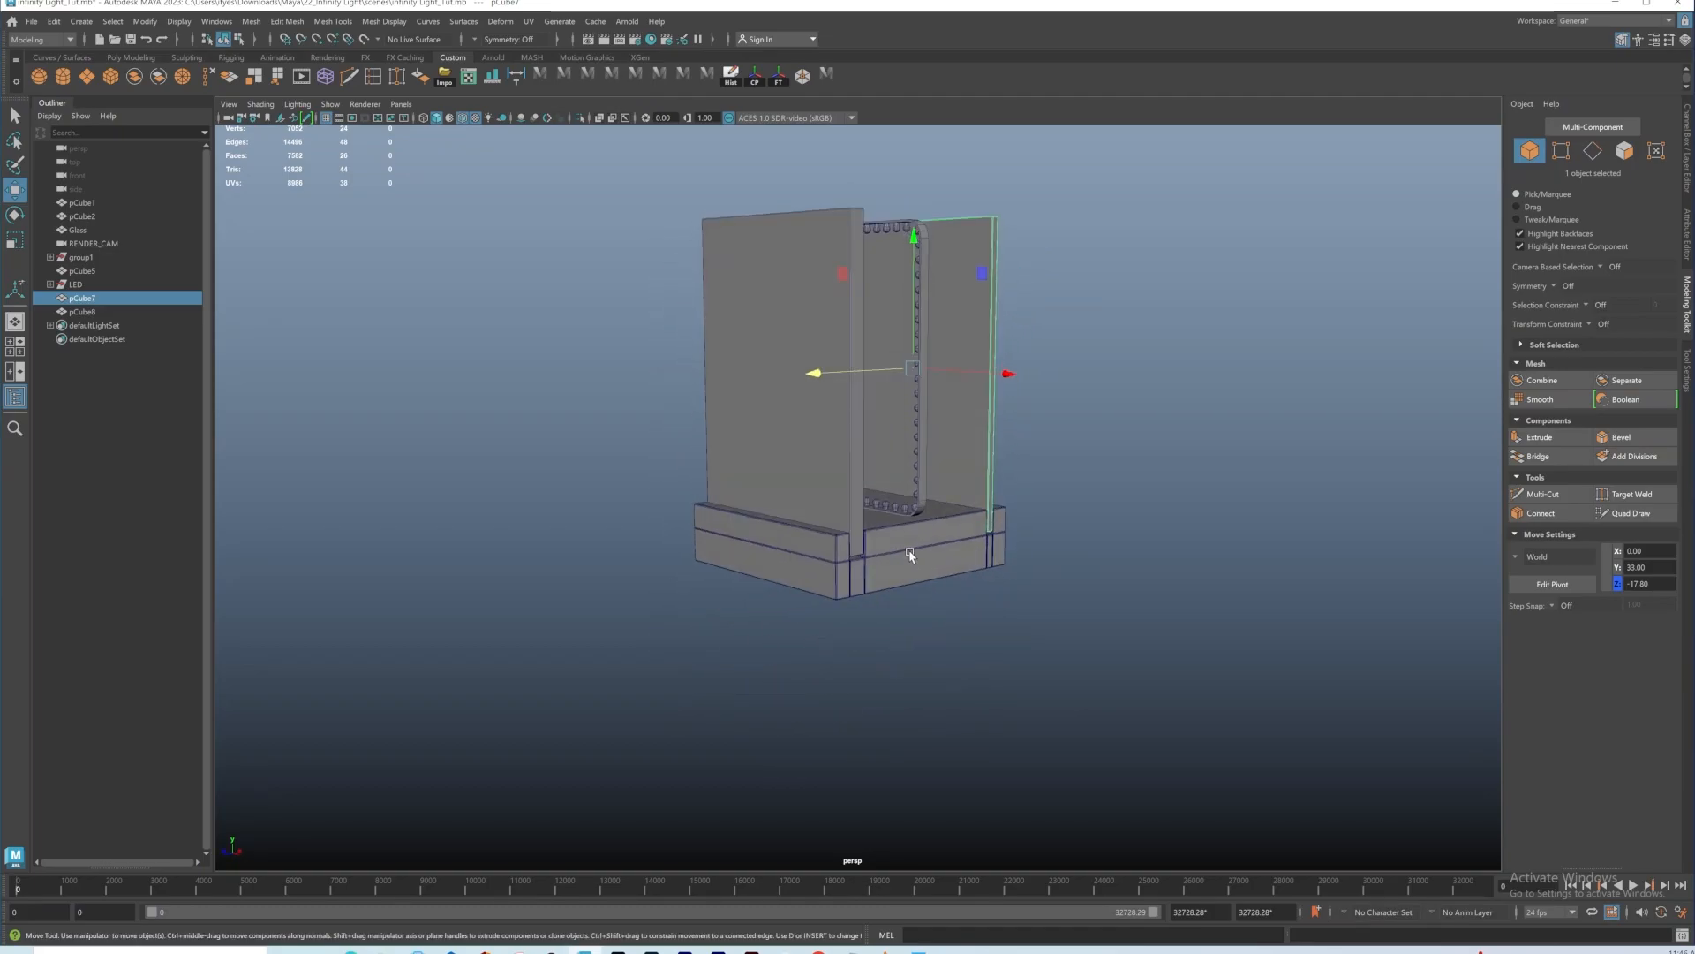
click(910, 554)
right_drag(941, 532, 1029, 893)
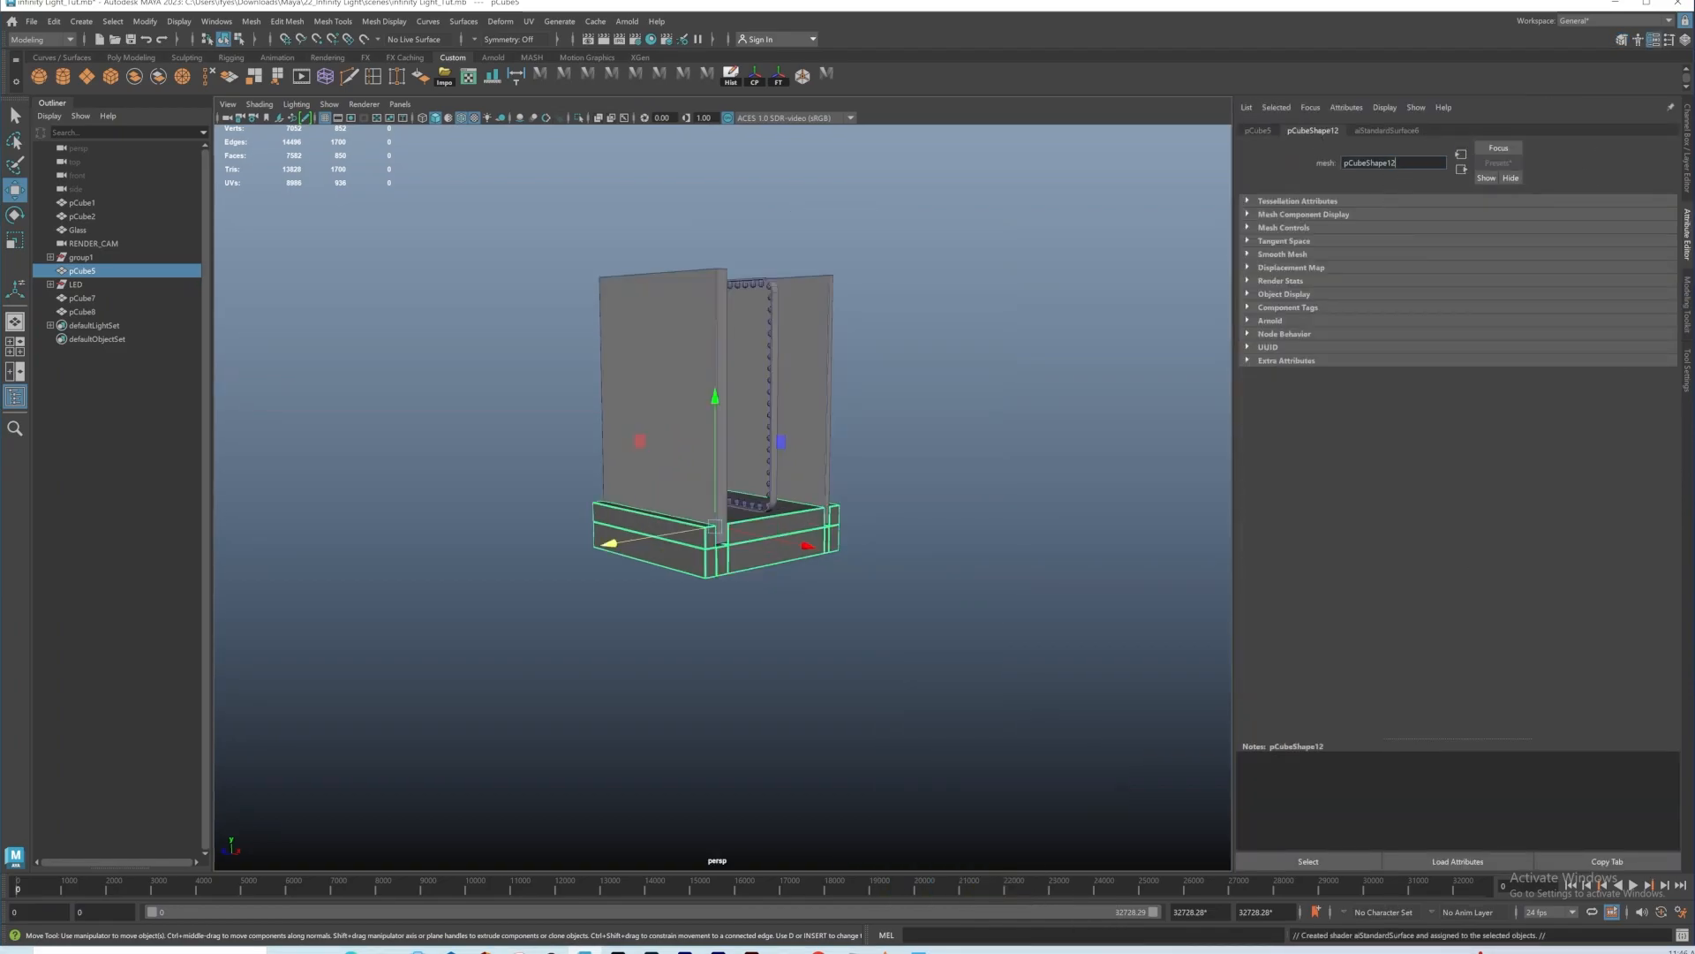
double_click(1371, 163)
click(1399, 132)
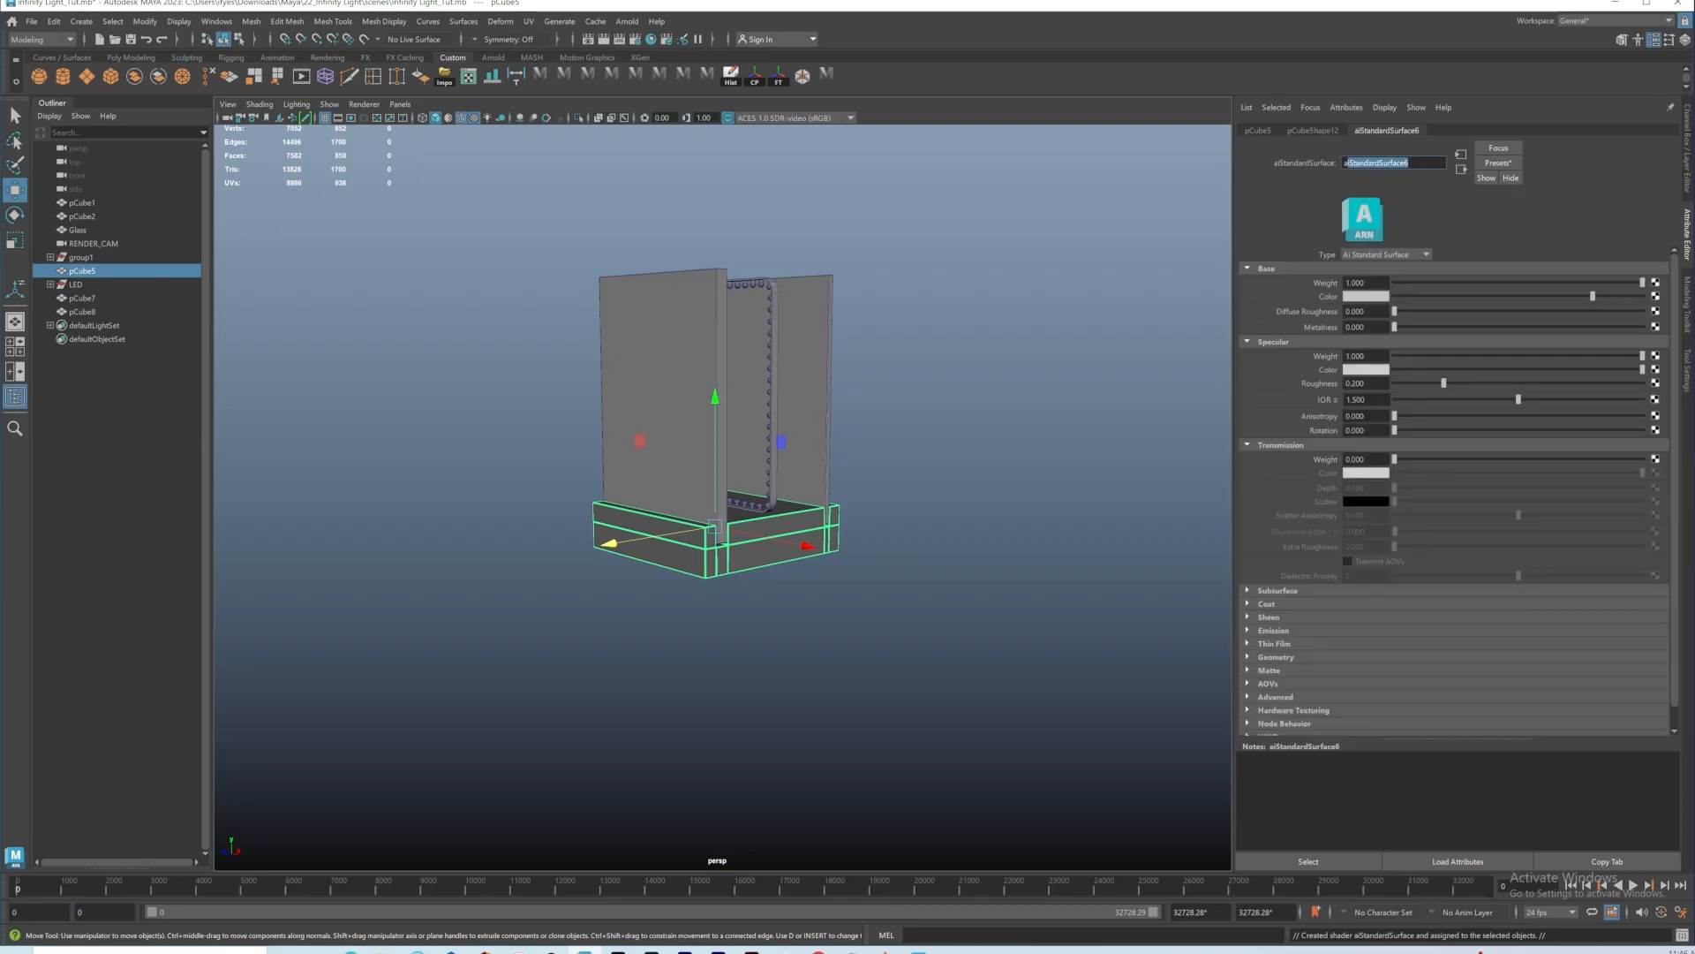
key(Caps_Lock)
text(WOODBASE)
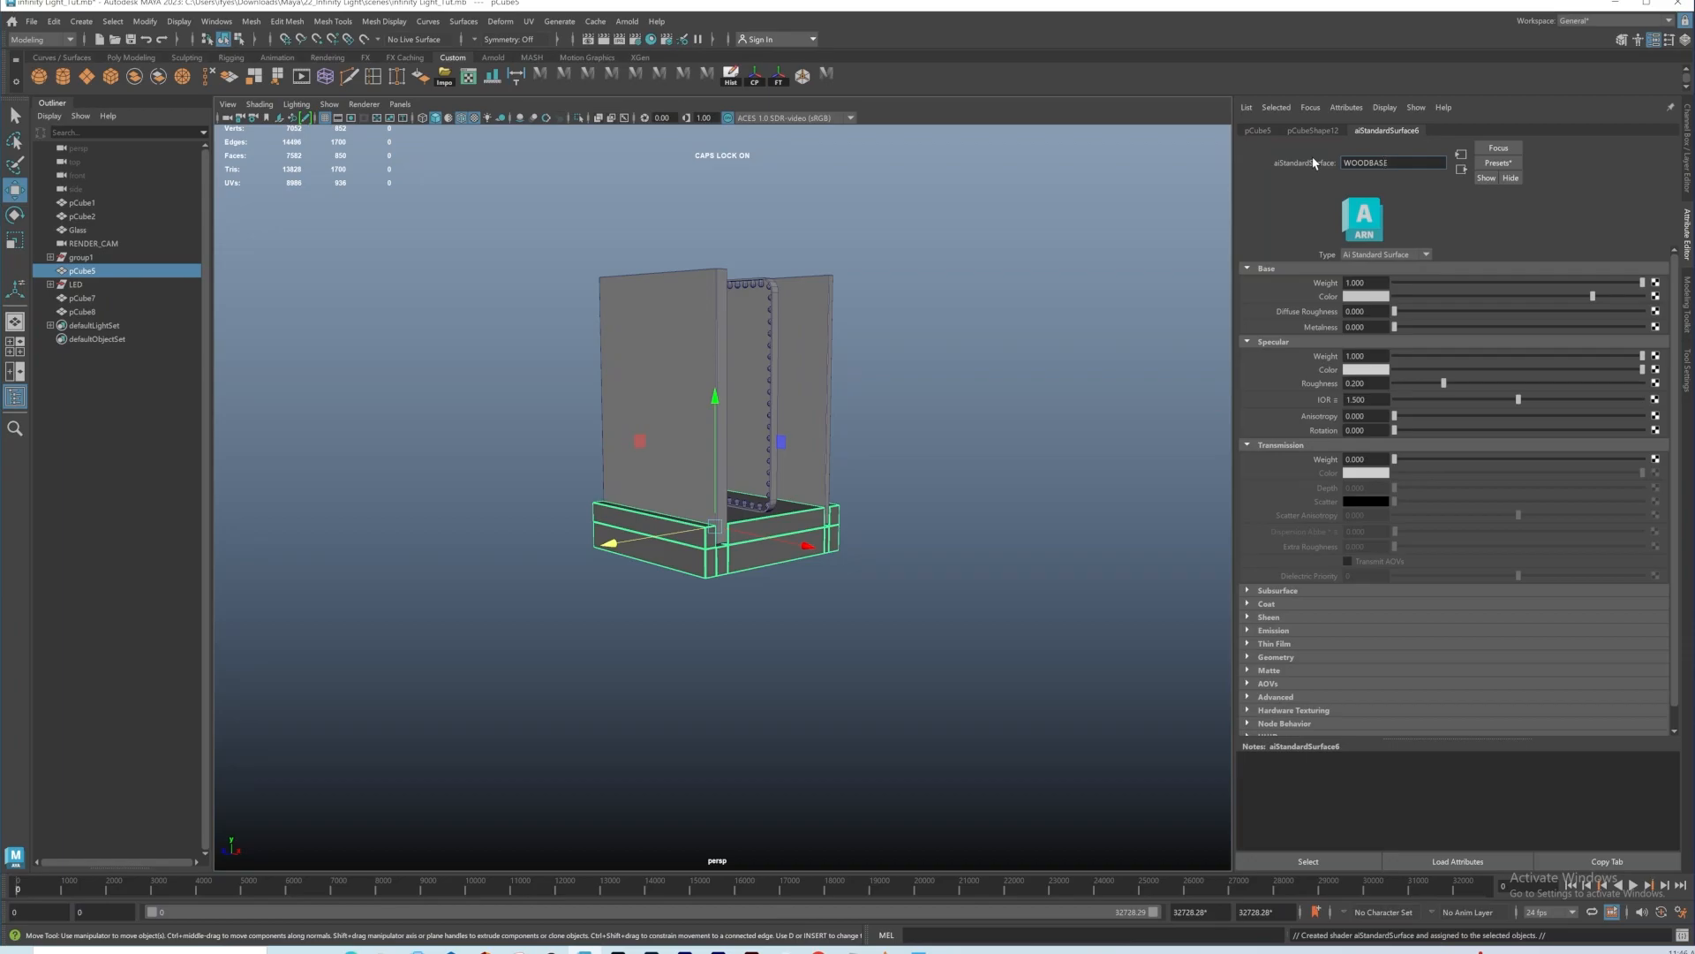
key(Return)
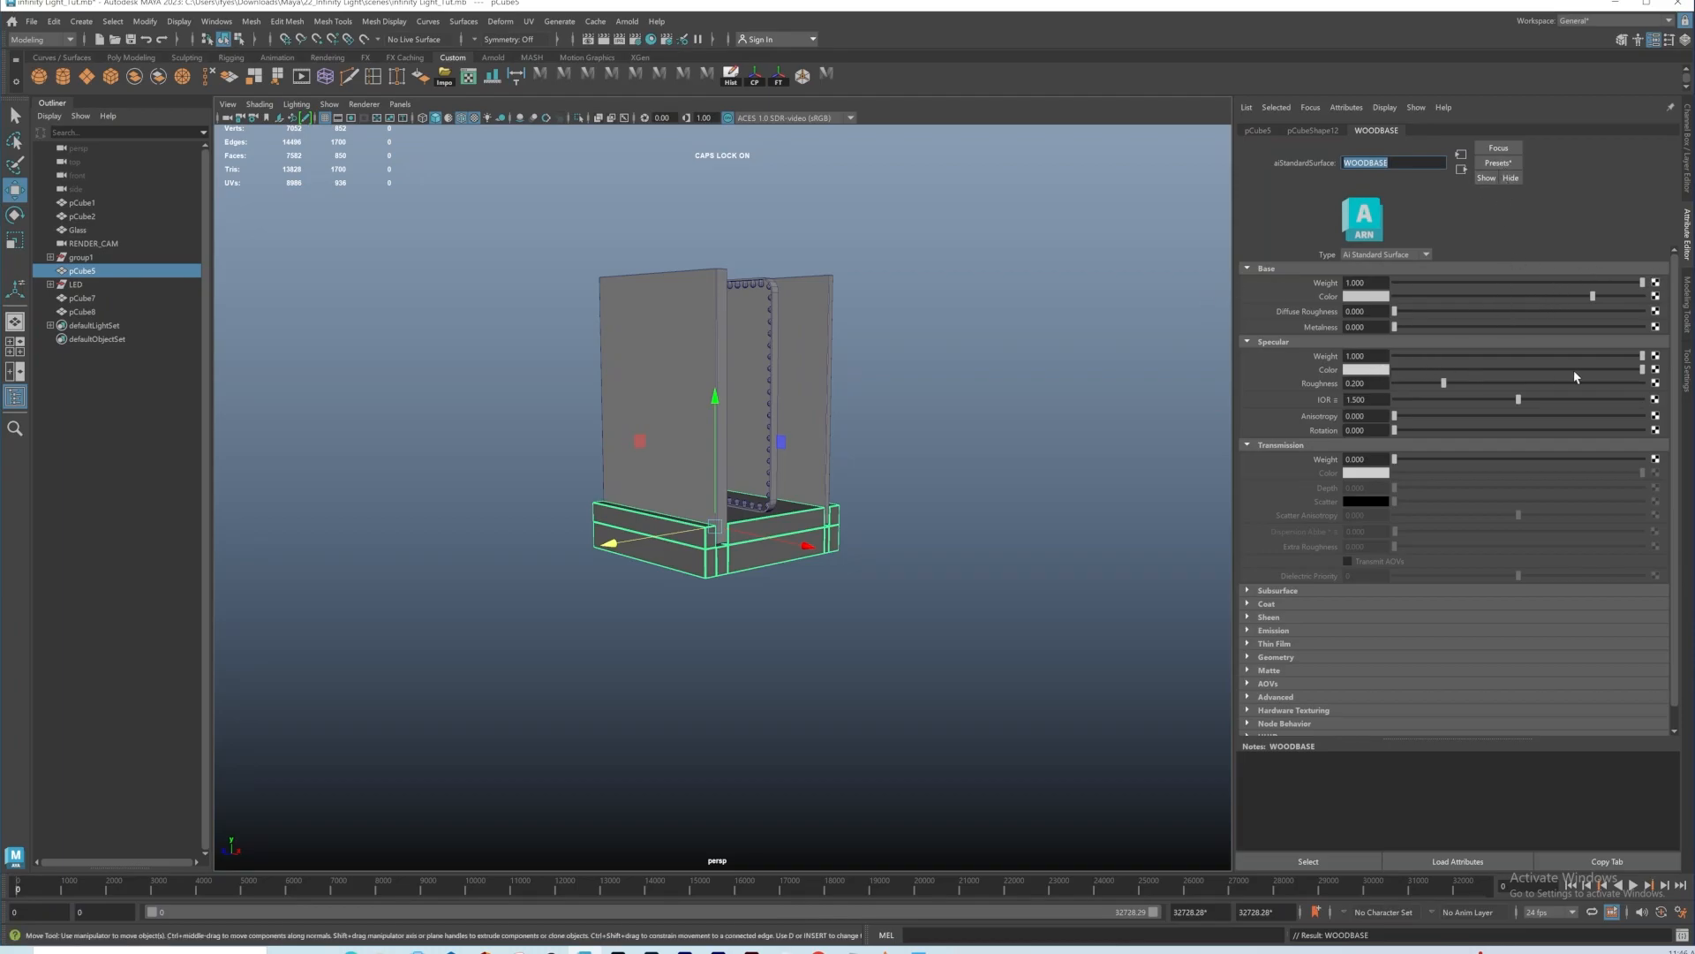
Step: Set the WOODBASE specular roughness to 0.8, load 1_wood1.jpg as its base colour file texture, and reselect the base
click(1656, 383)
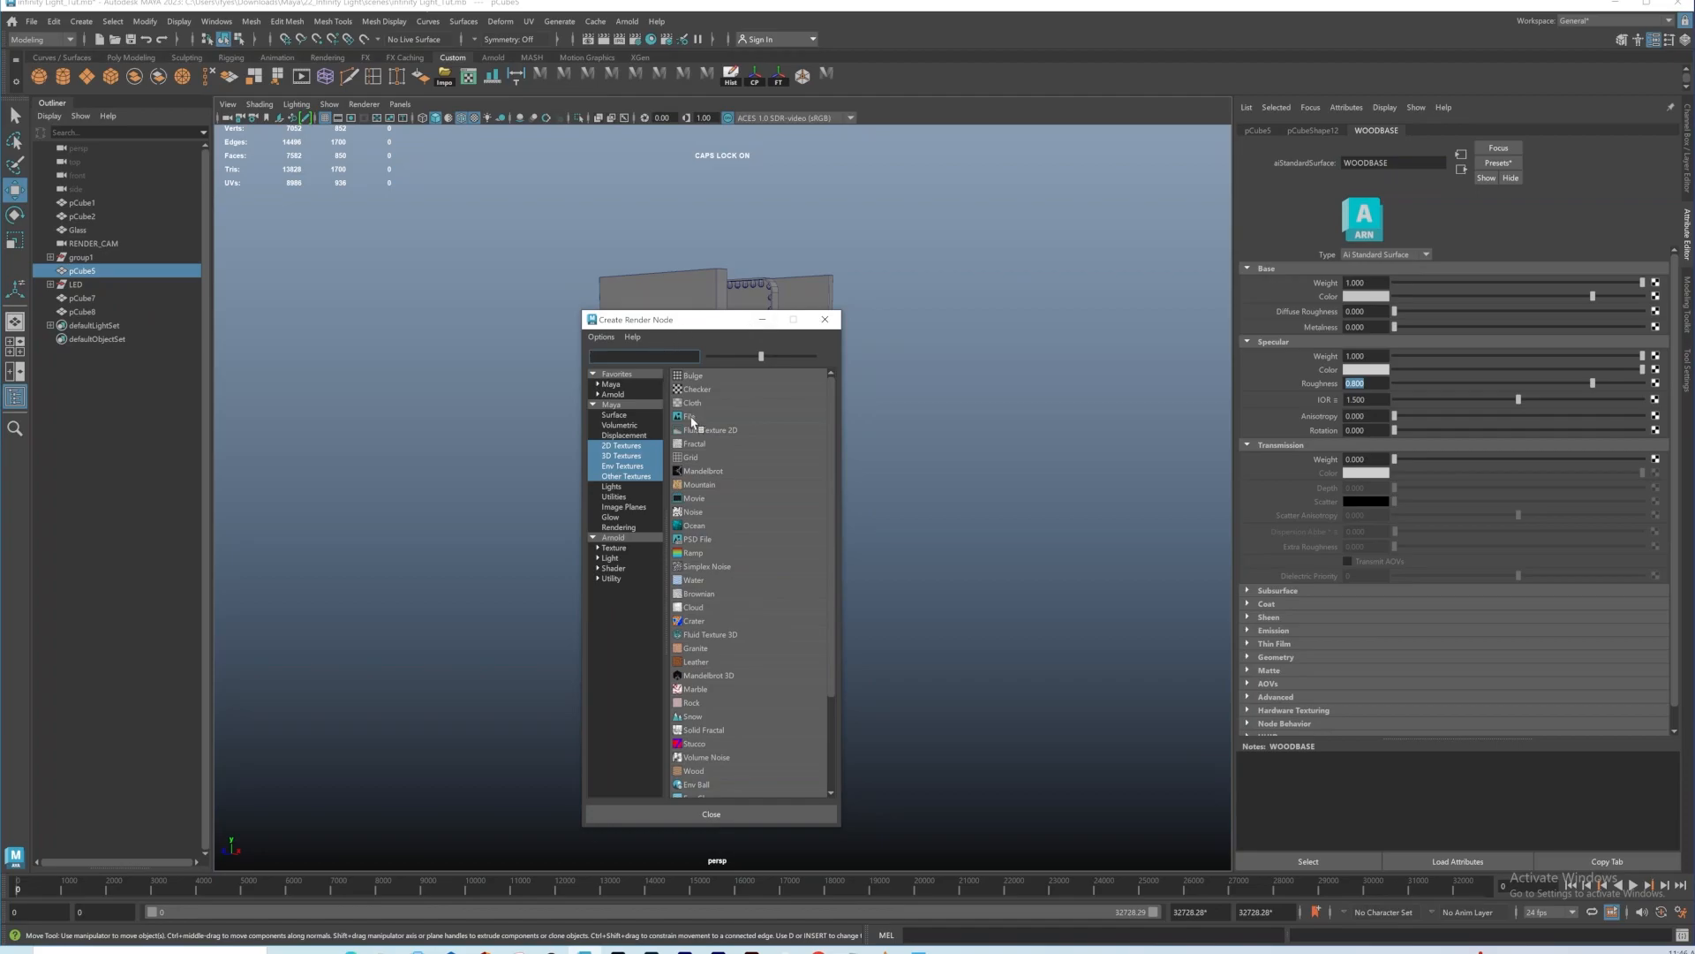
click(698, 425)
click(1665, 310)
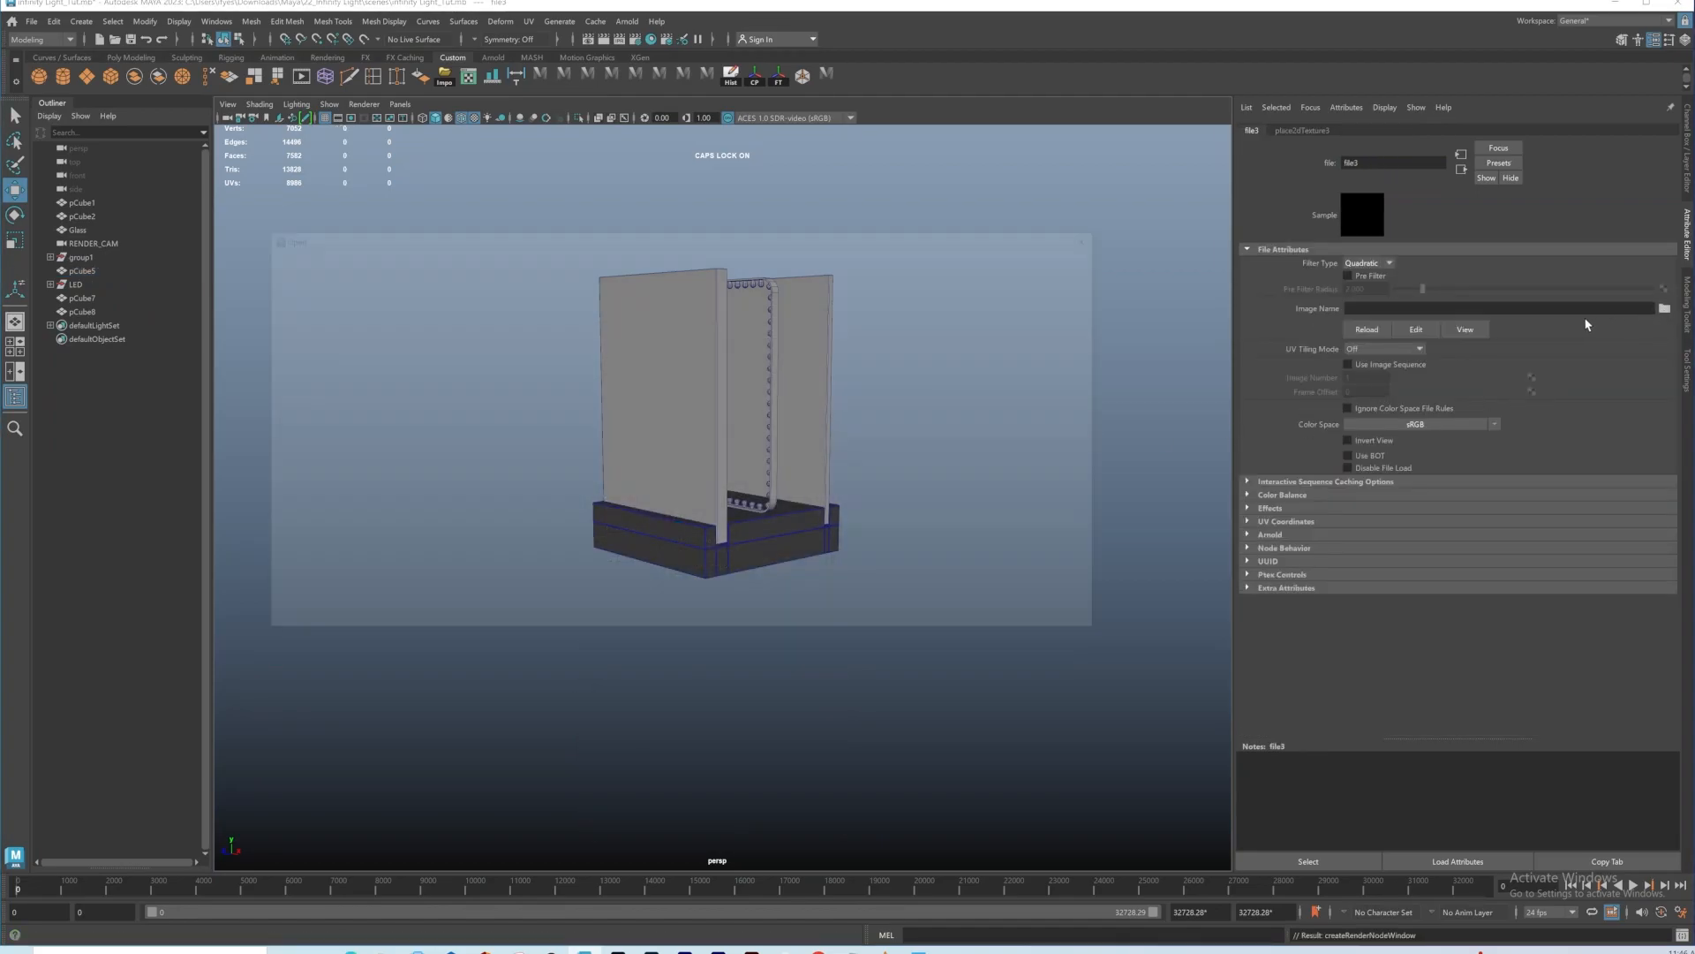
click(430, 300)
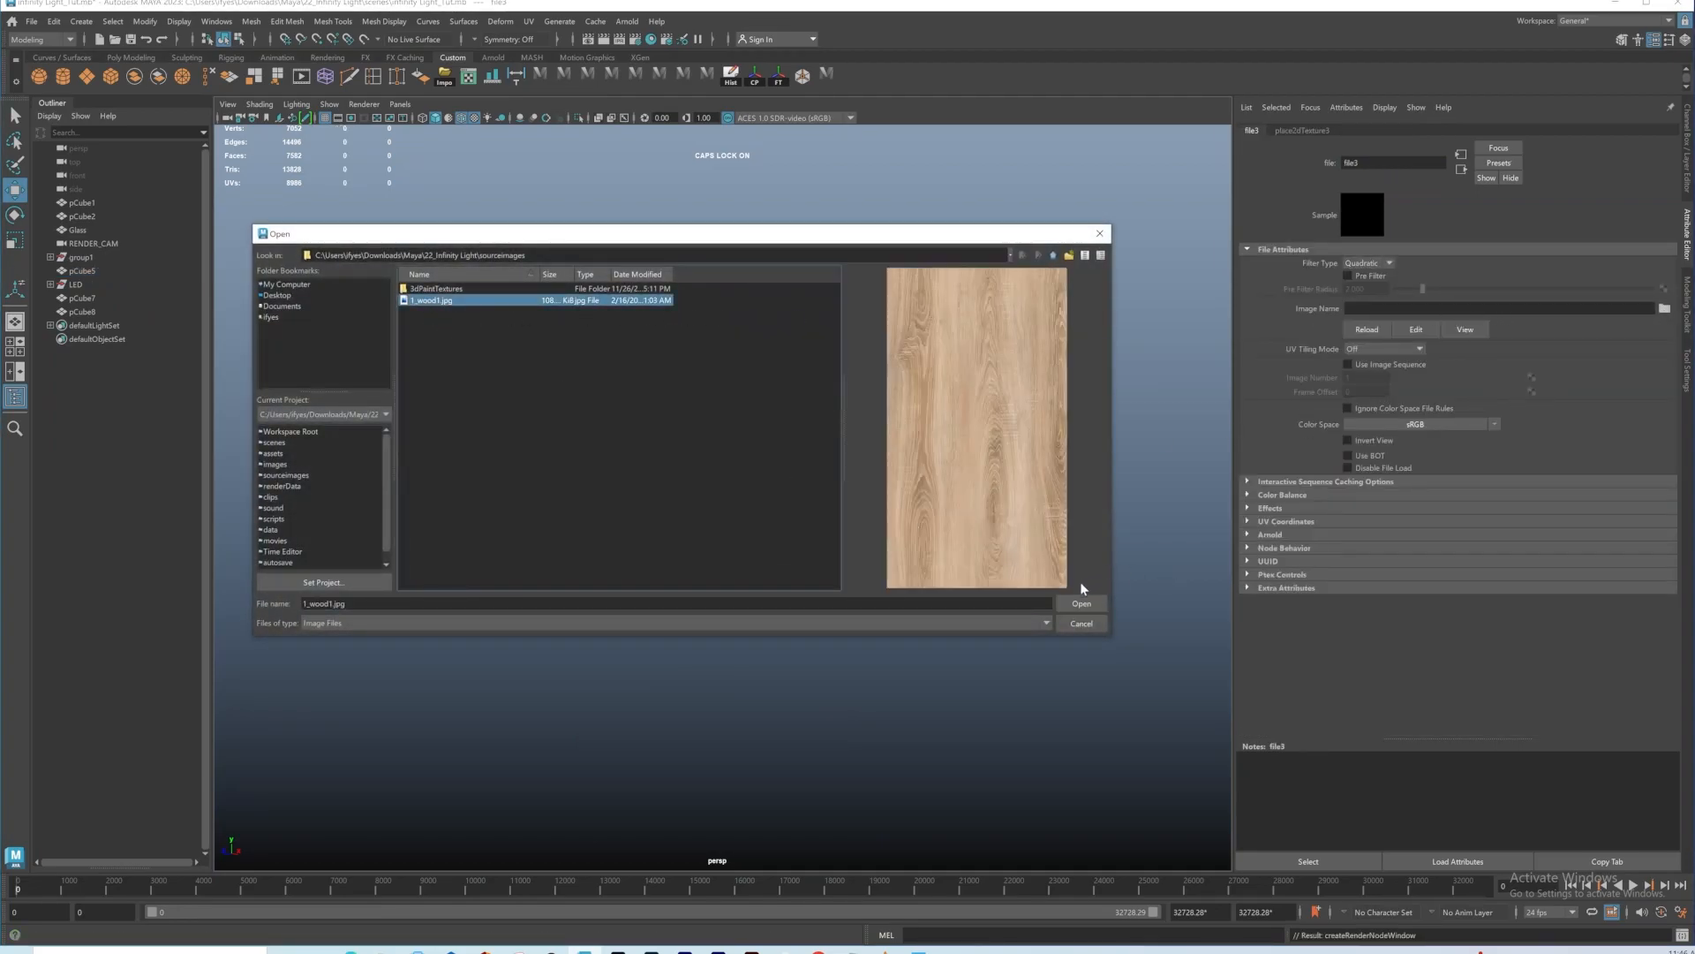
click(1082, 604)
alt+drag(768, 548, 833, 608)
scroll(833, 608, up, 3)
click(833, 572)
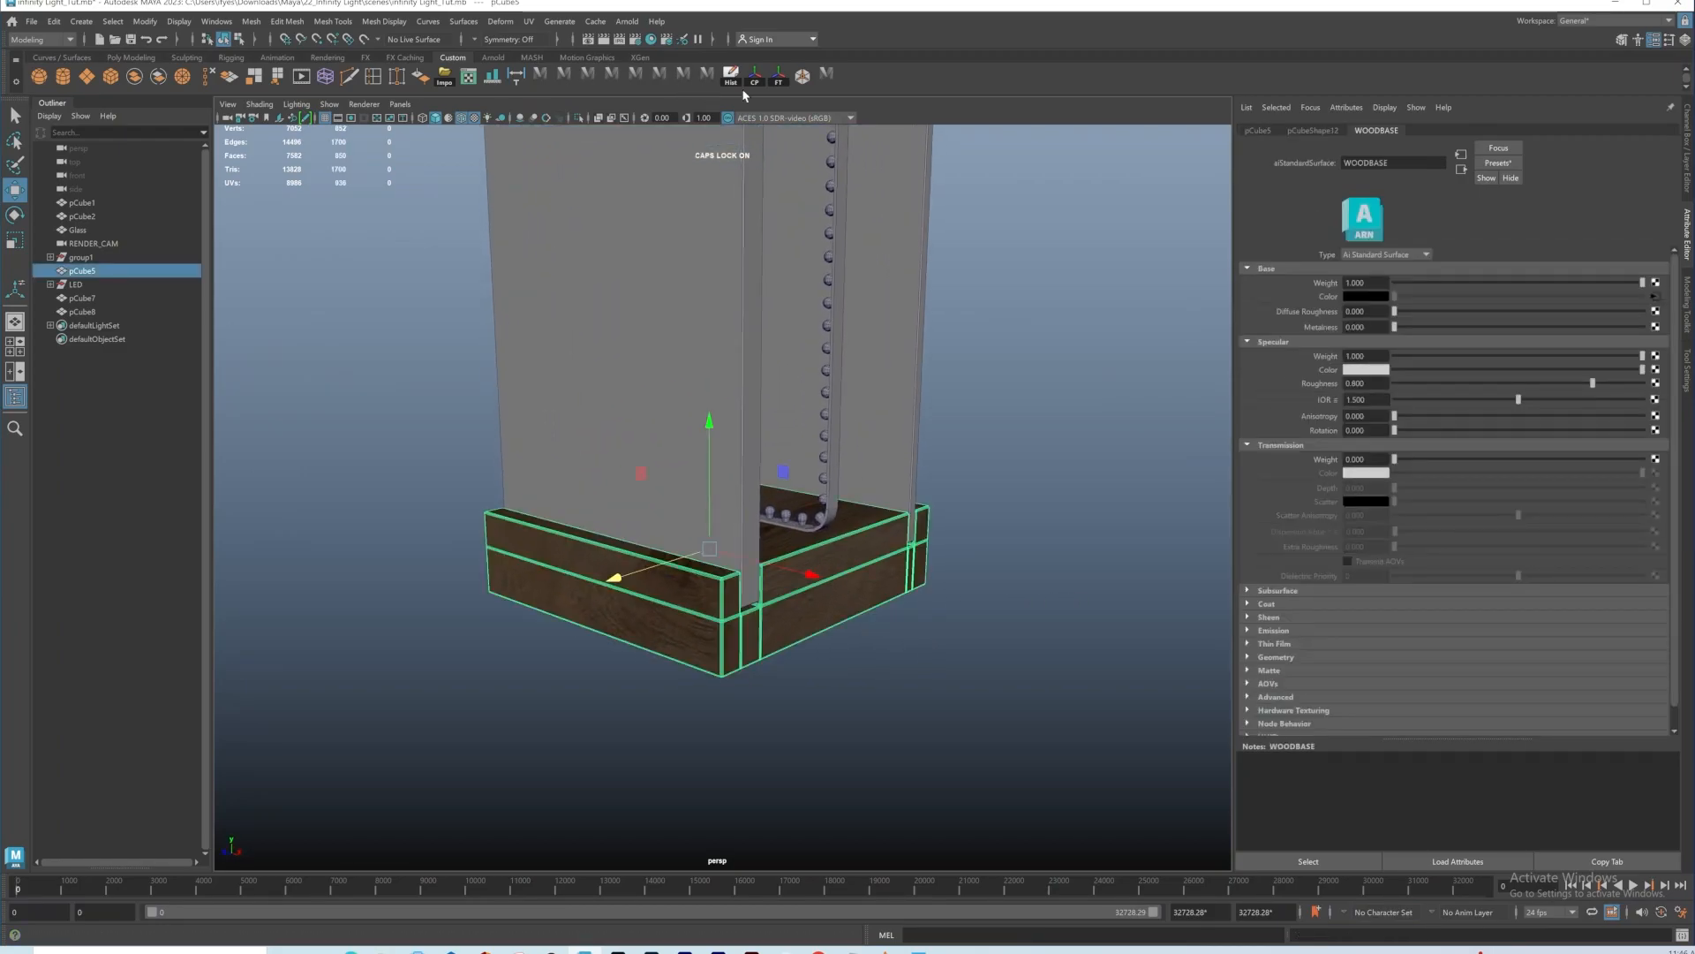
Step: Apply an automatic UV projection to the base and scale all its UVs to resize the wood texture
click(635, 73)
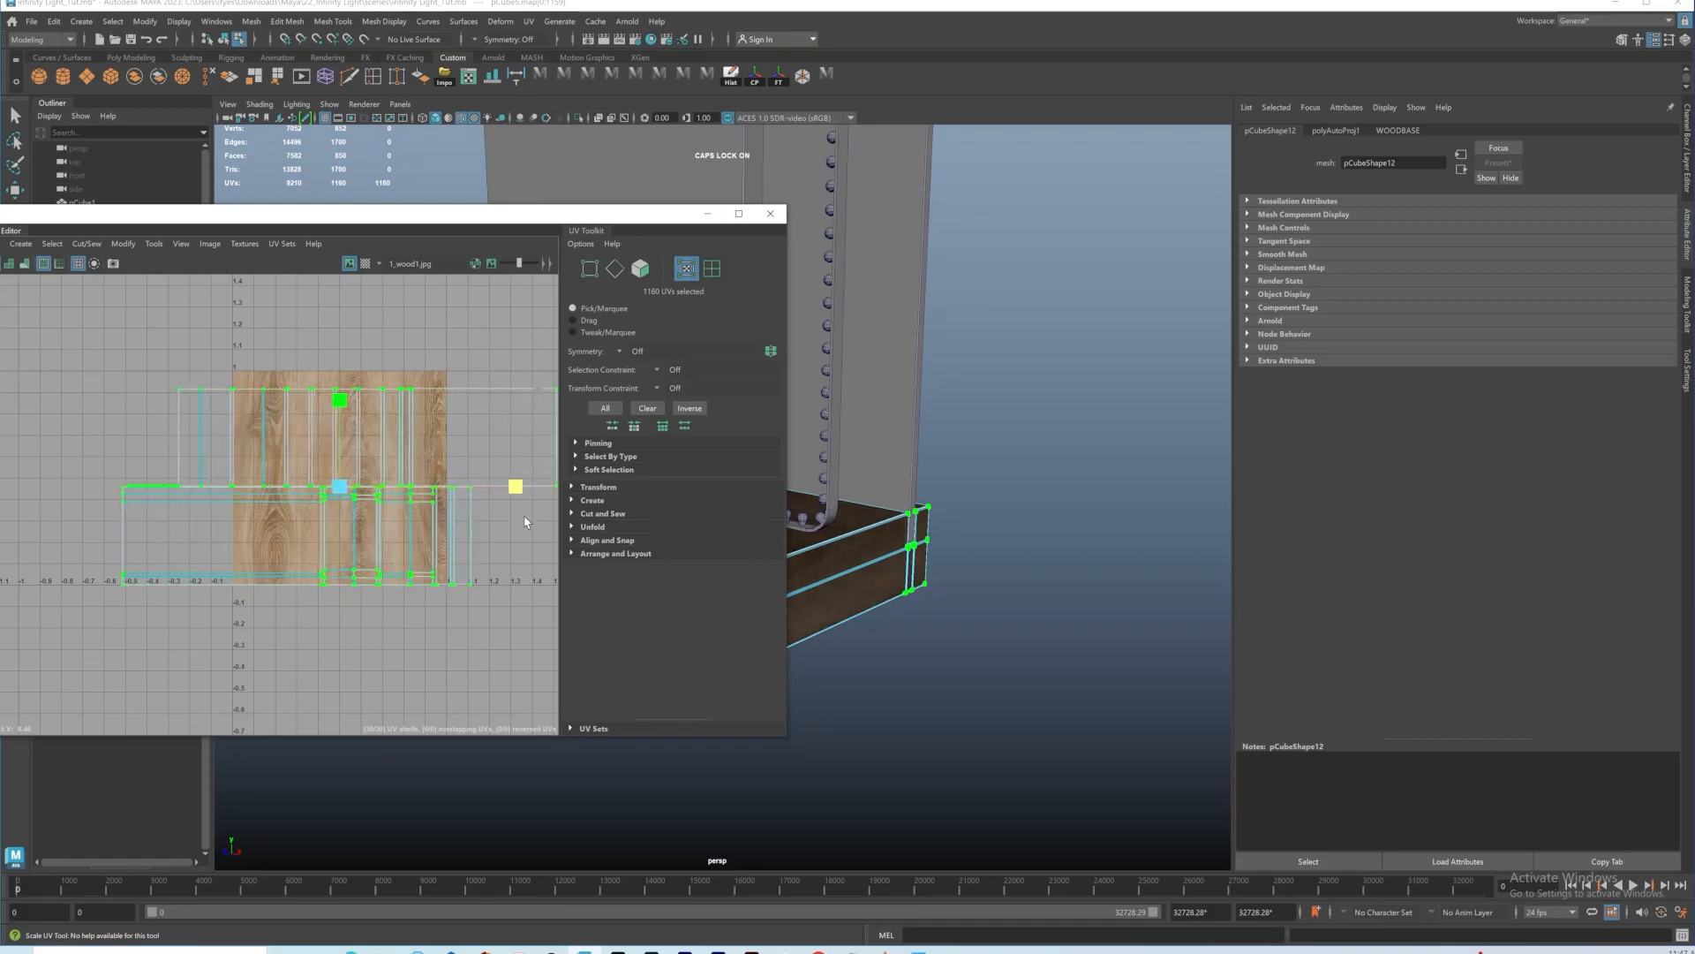
drag(626, 543, 742, 566)
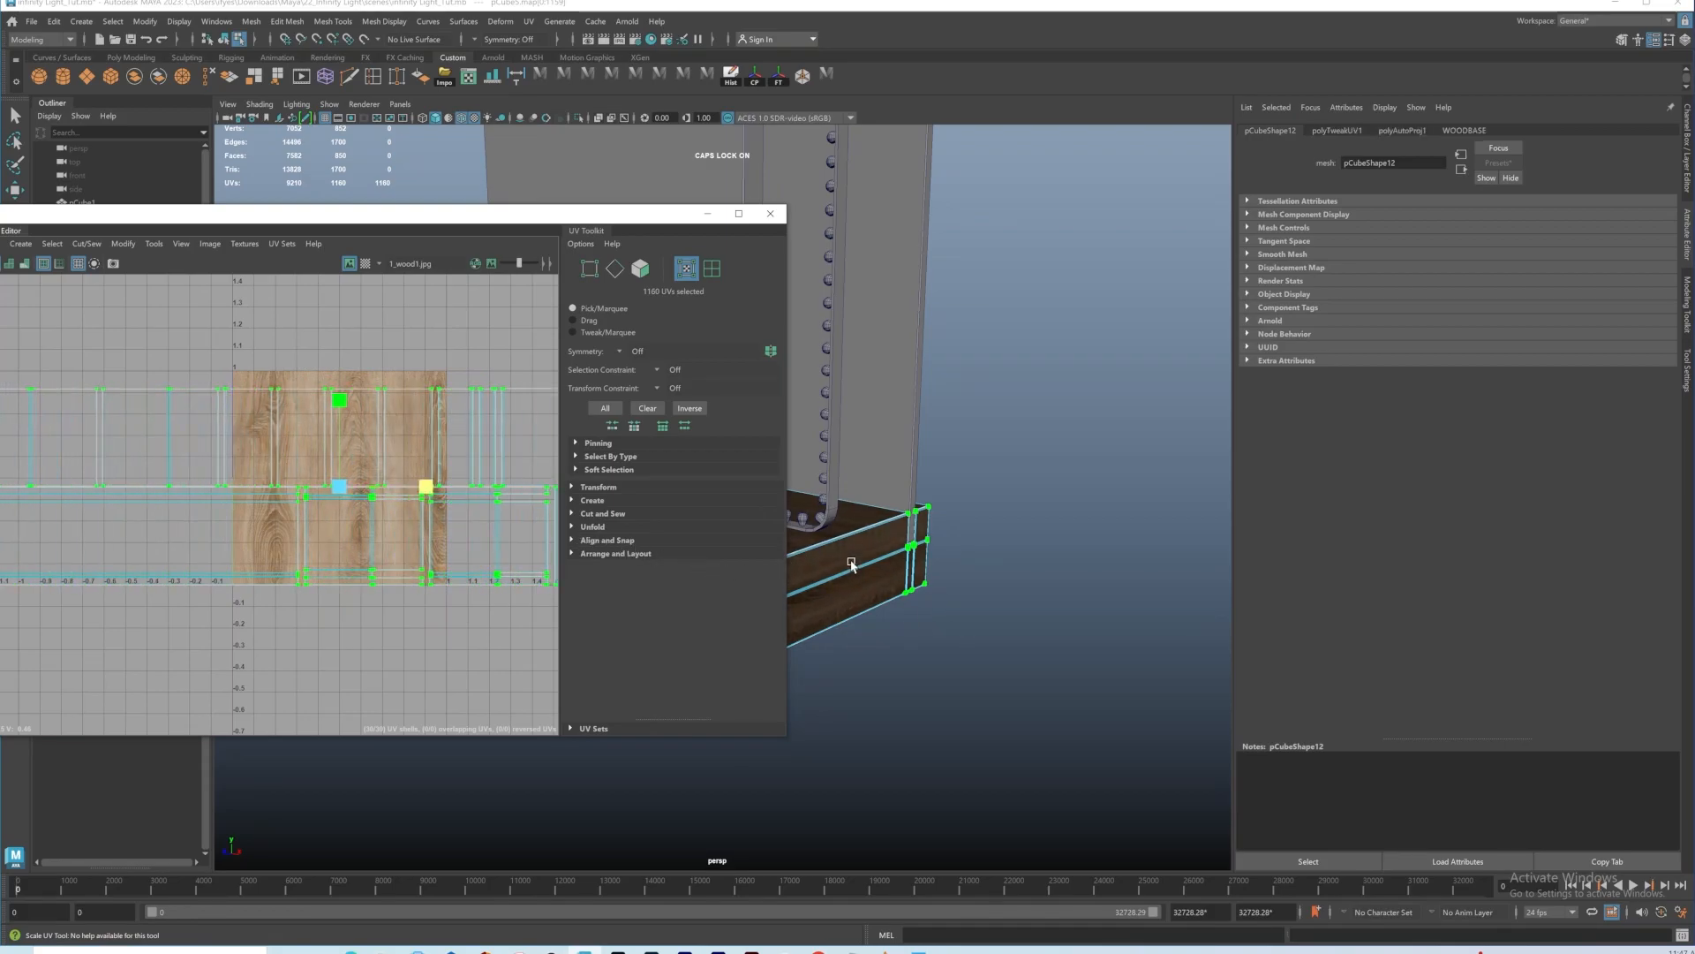
alt+middle_drag(849, 561, 1002, 572)
alt+drag(1005, 576, 962, 580)
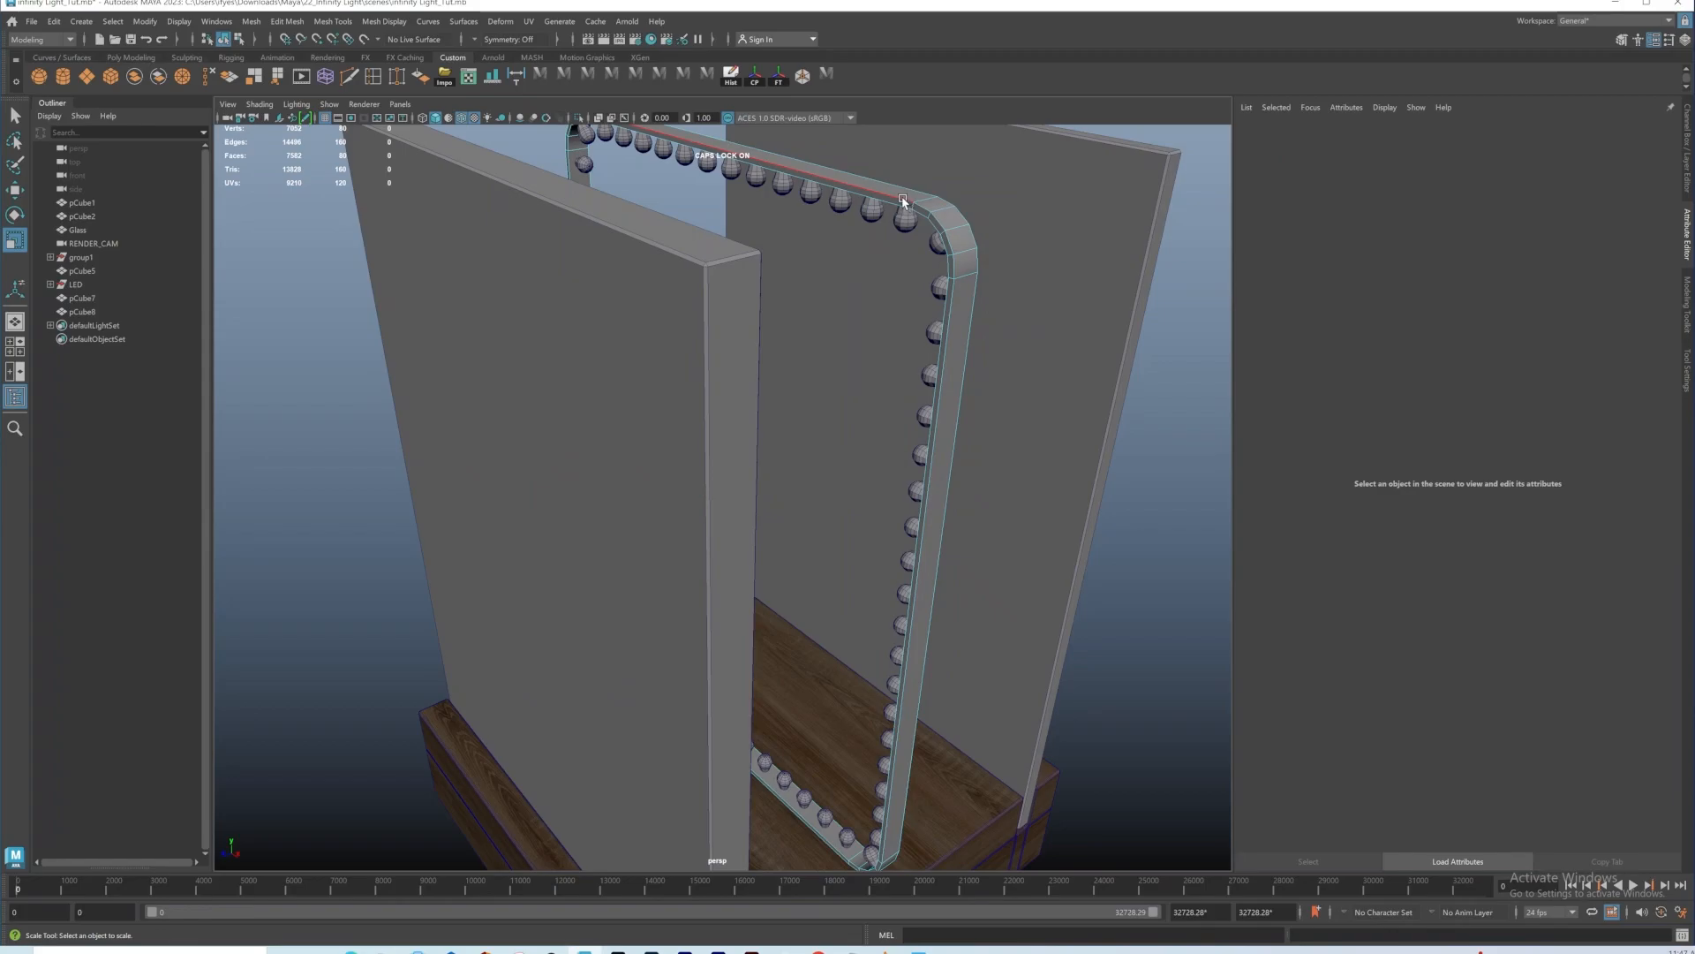
Step: Bevel the edge loops along both sides of the rounded frame with a fraction of 0.3
double_click(874, 205)
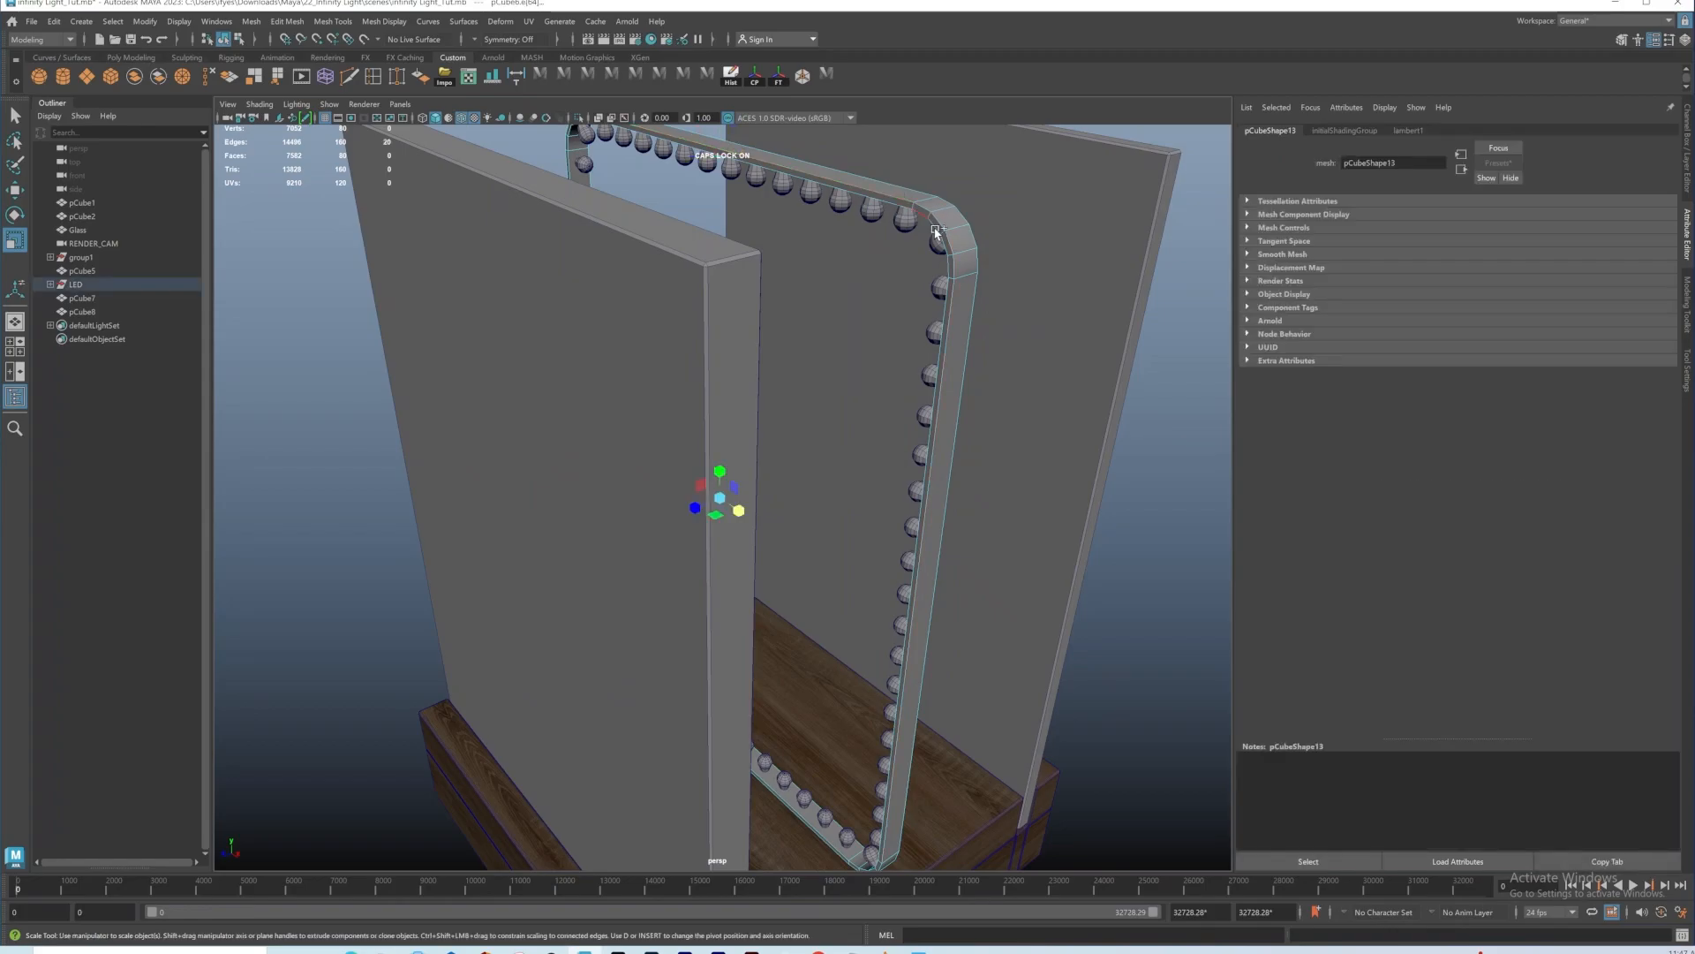
shift+double_click(914, 183)
key(ctrl+b)
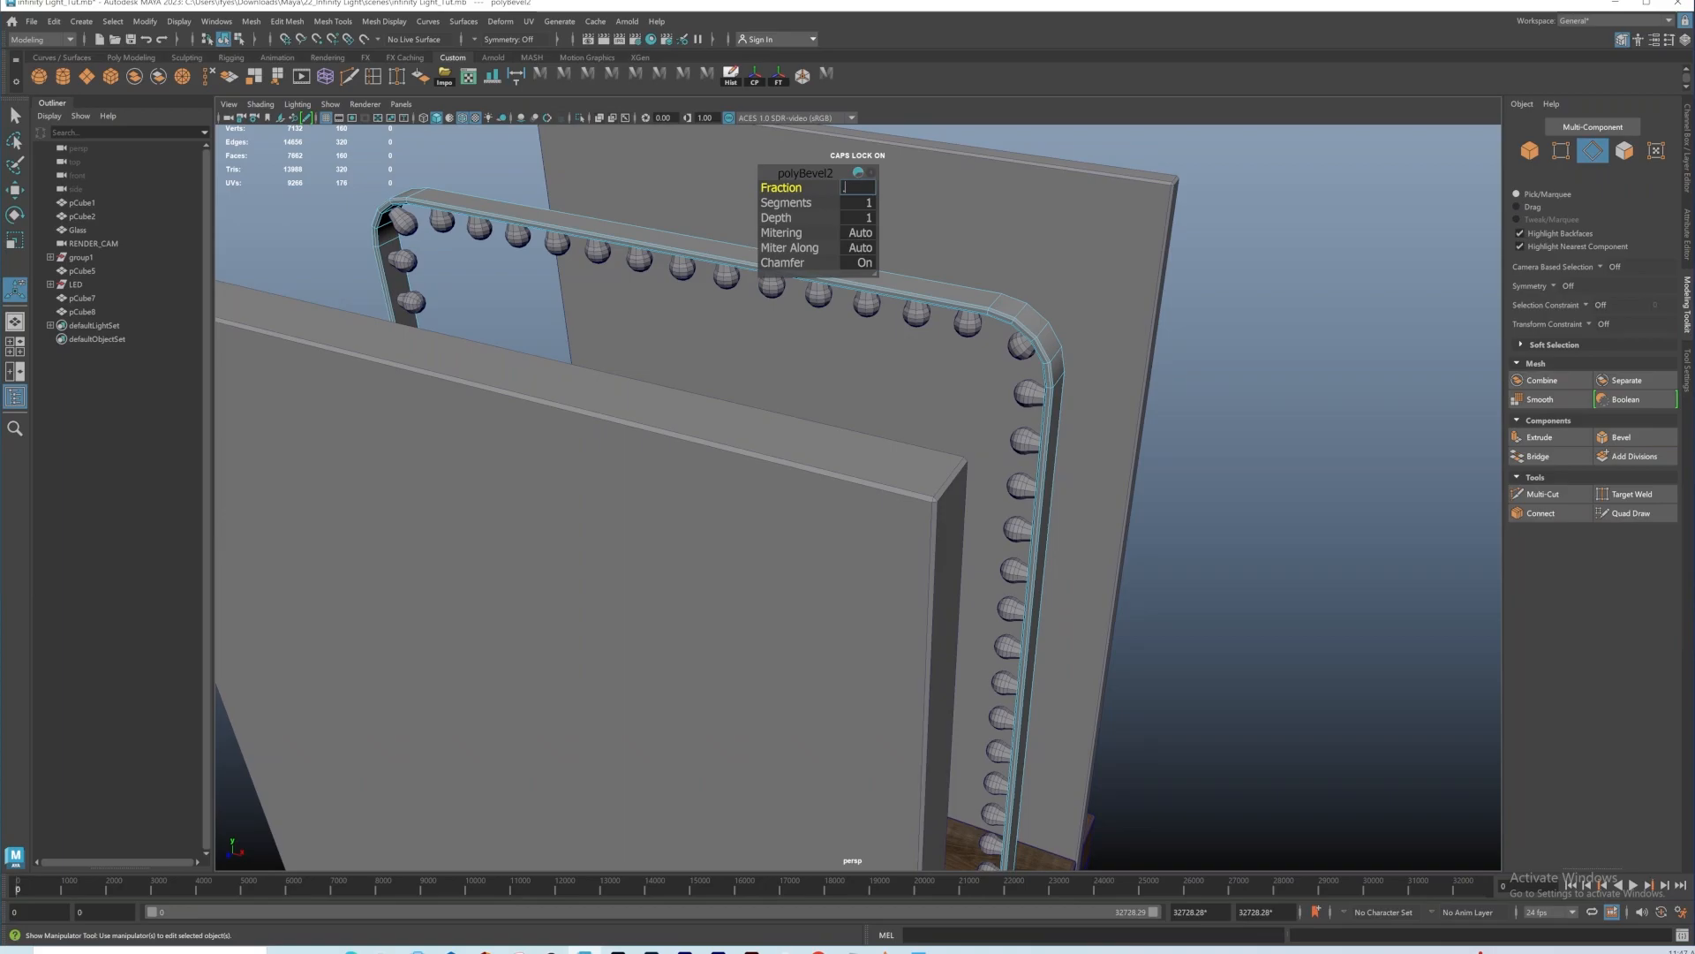
text(.3)
key(Return)
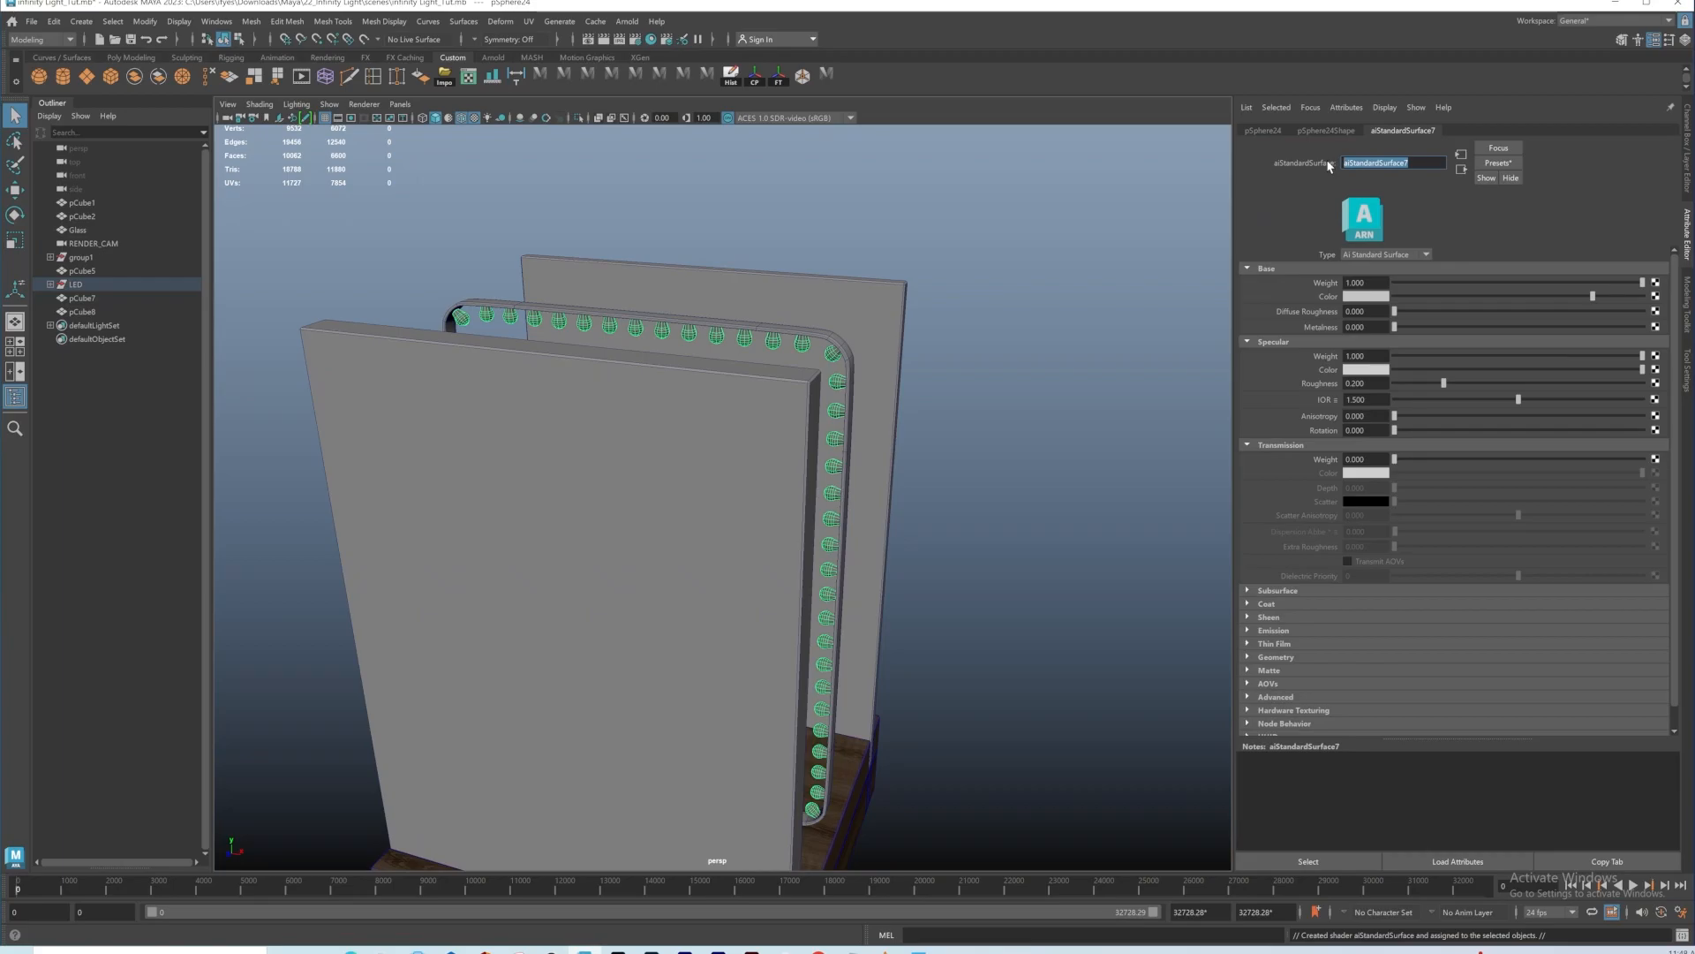
Step: Name the bulbs' aiStandardSurface material LEDCHIPS and assign a new aiStandardSurface material to the rounded frame
text(le)
key(BackSpace)
key(BackSpace)
key(Caps_Lock)
text(LEDCHIPS)
key(Return)
alt+drag(671, 318, 787, 307)
text(DCH)
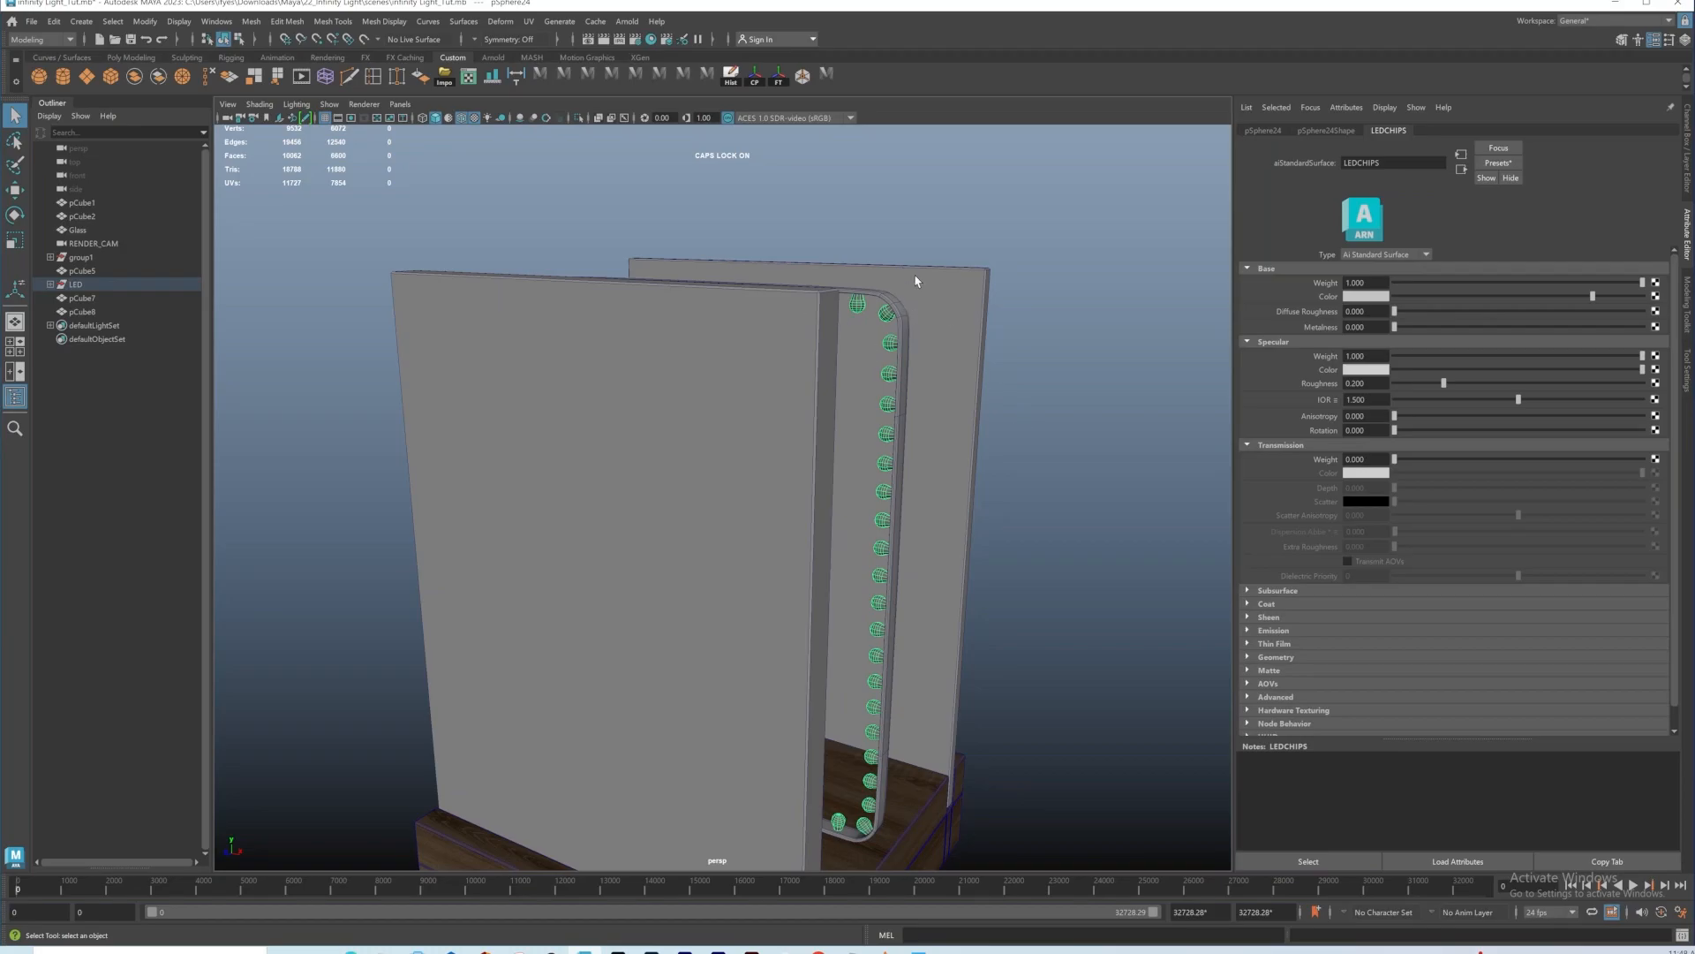
click(902, 316)
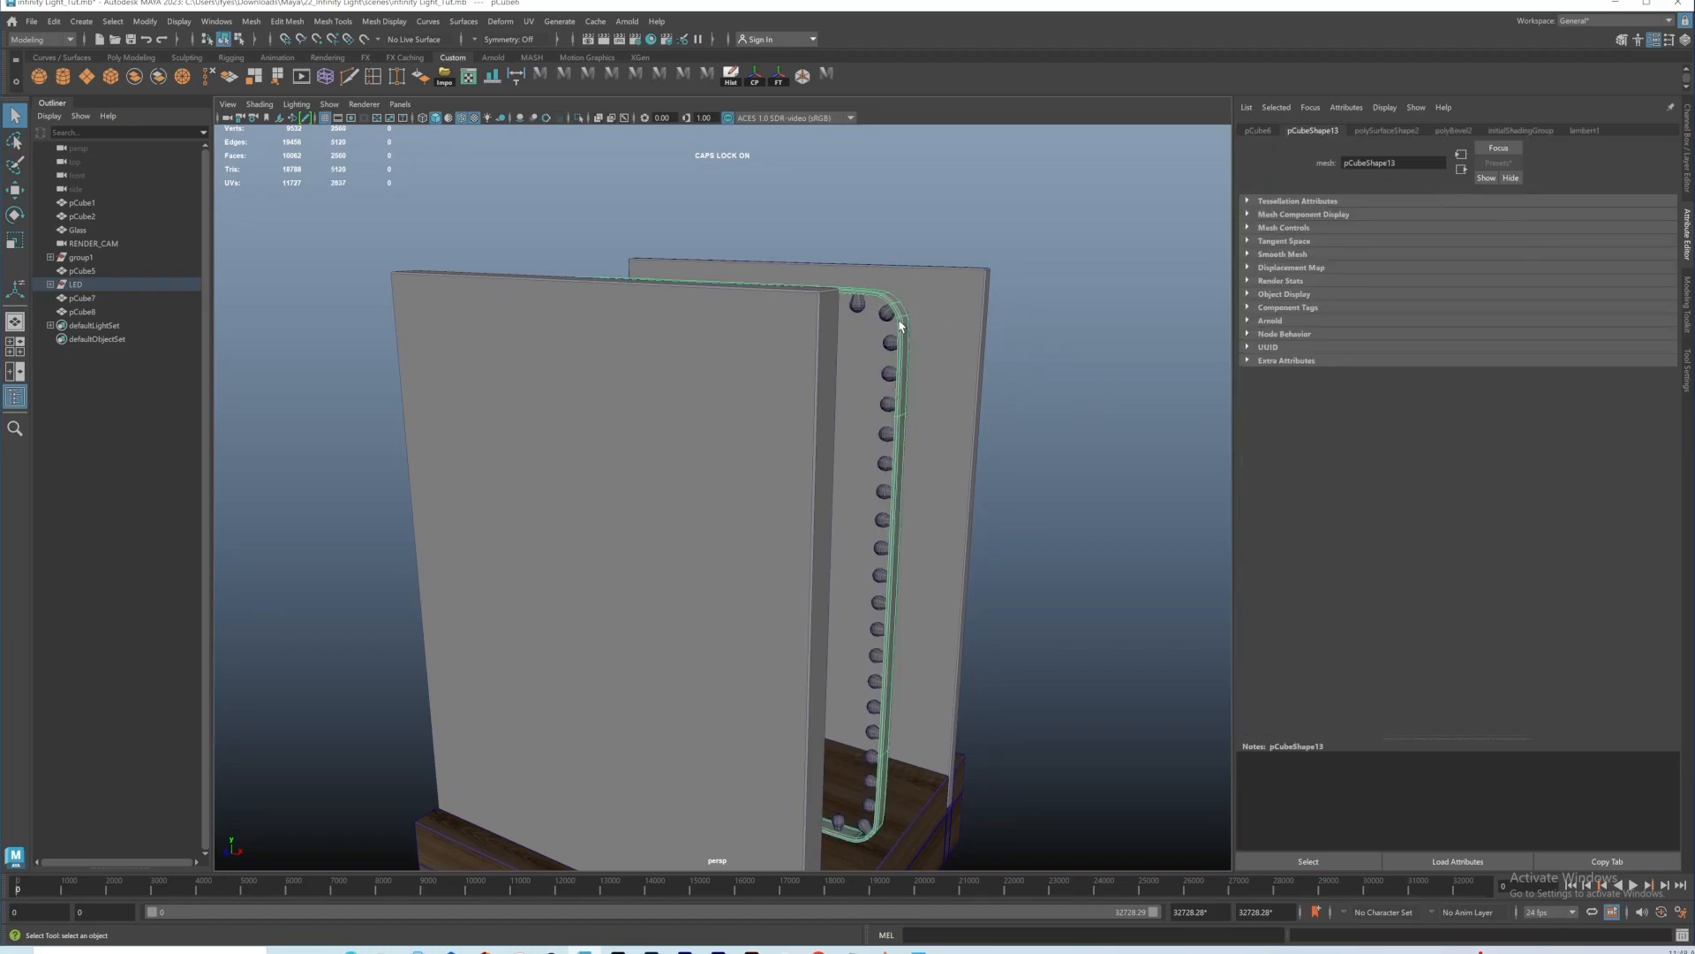
right_drag(901, 315, 1013, 793)
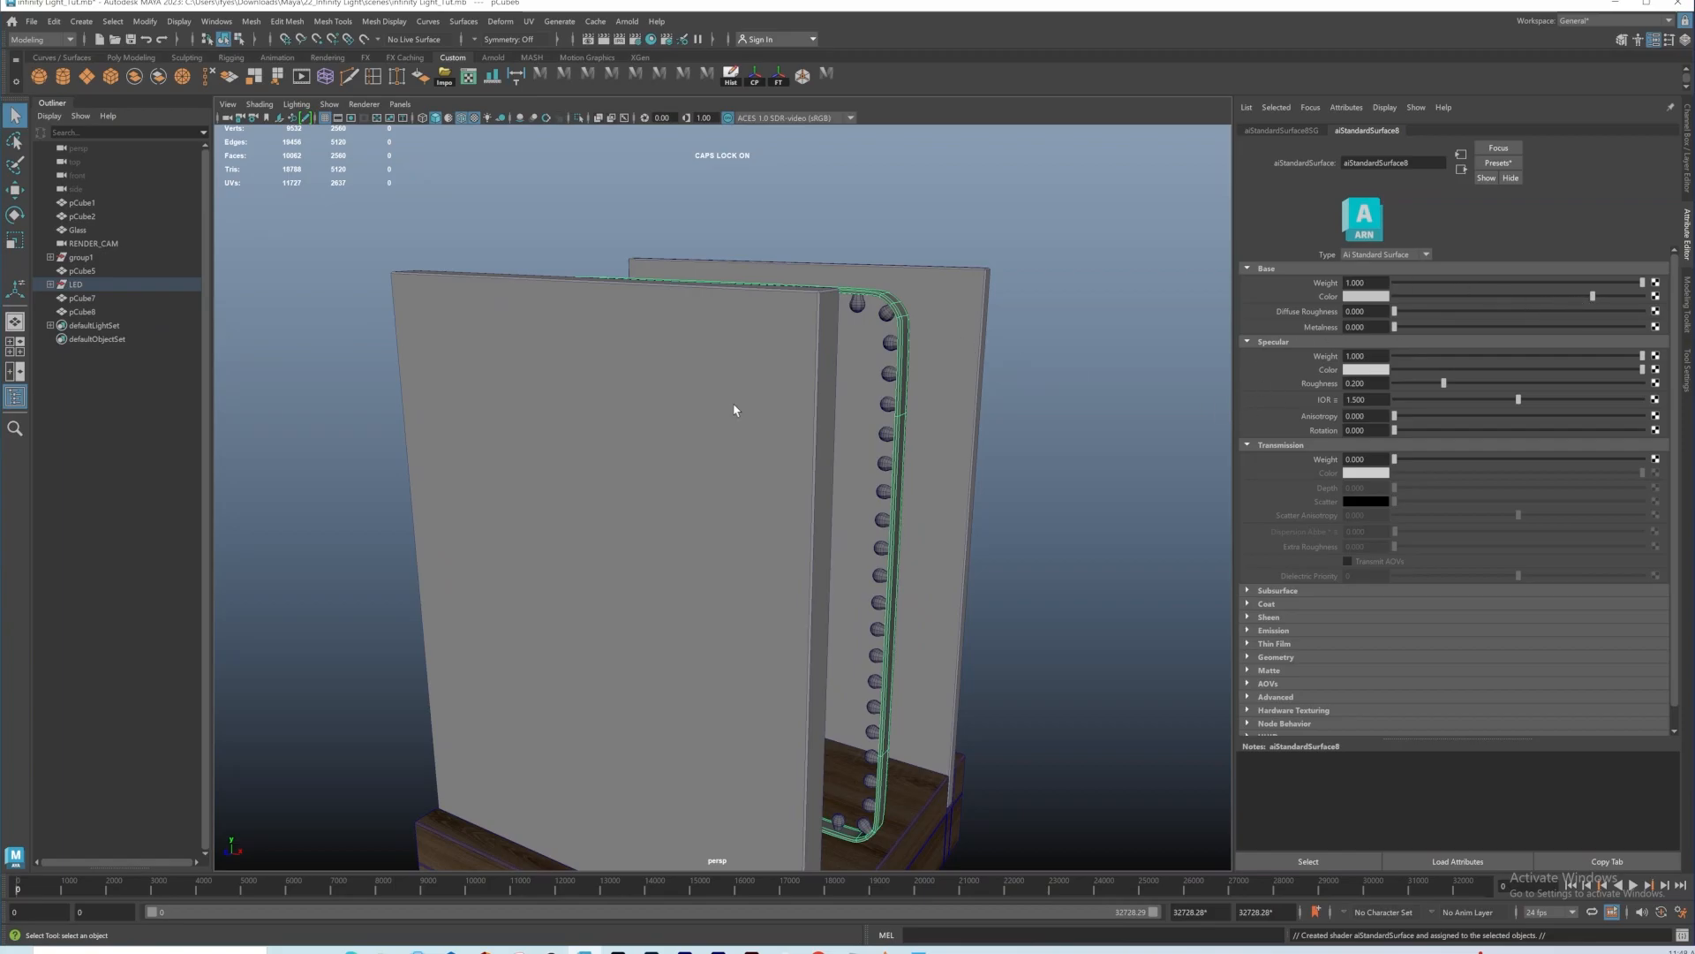
Step: Assign a new aiStandardSurface material named MIRROR to the back panel and replace its settings with the Chrome preset
click(982, 314)
alt+drag(982, 313, 946, 255)
right_click(946, 247)
mouse_move(949, 604)
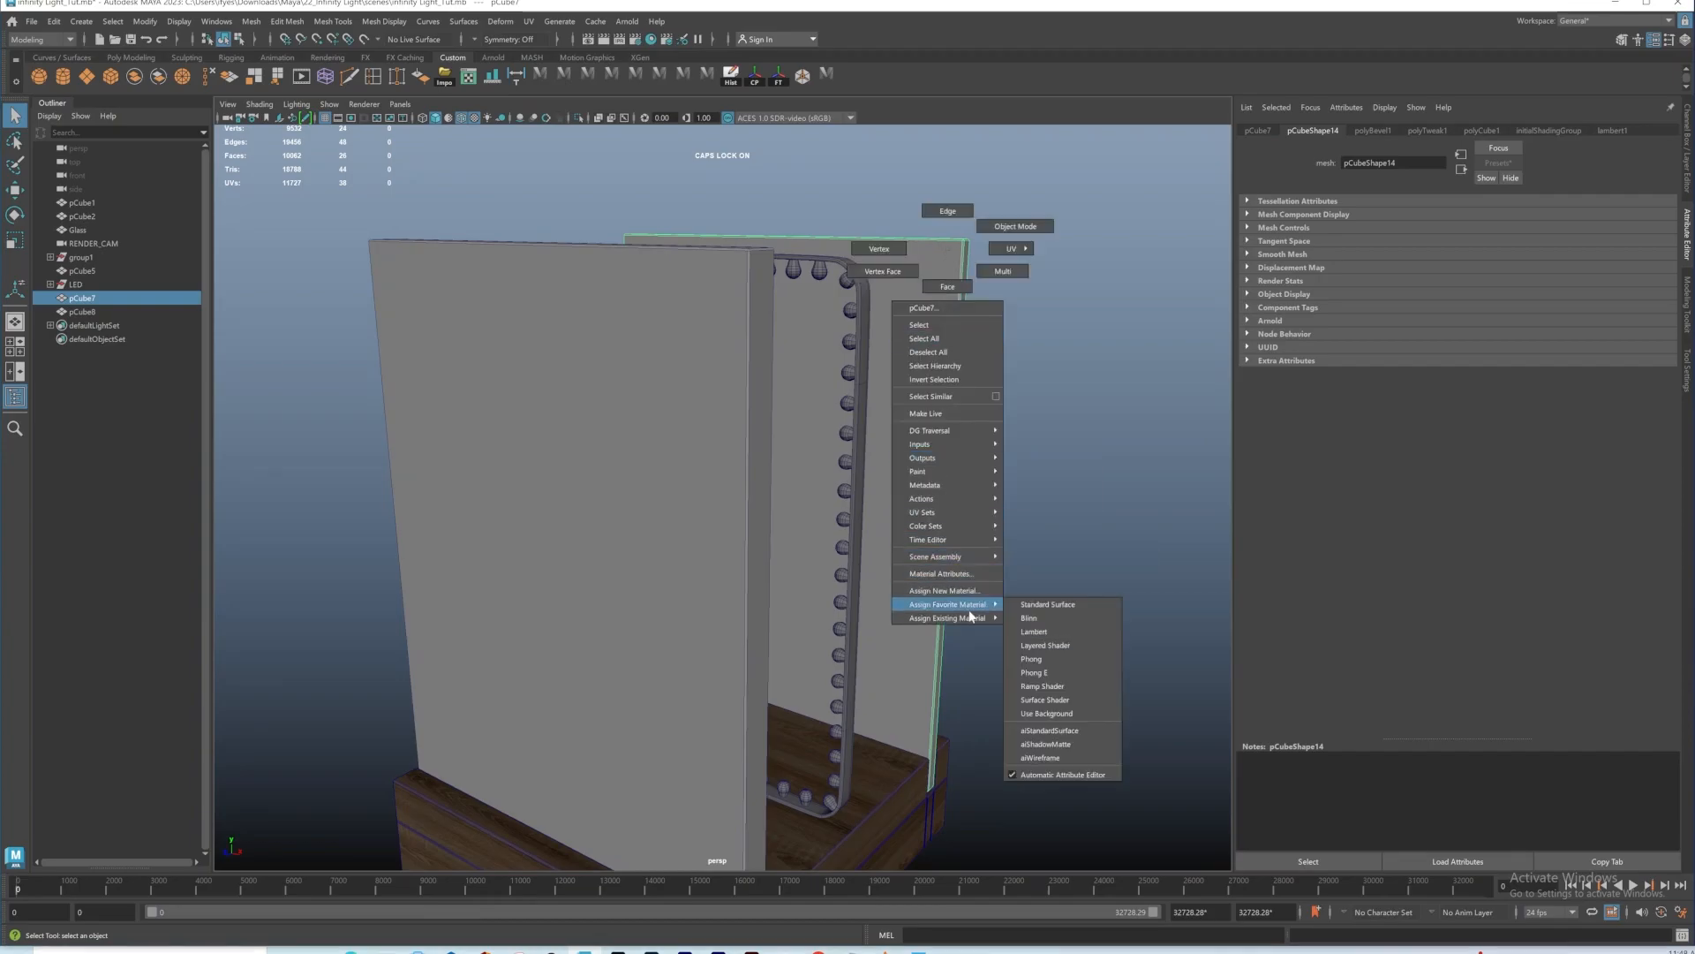
click(1074, 731)
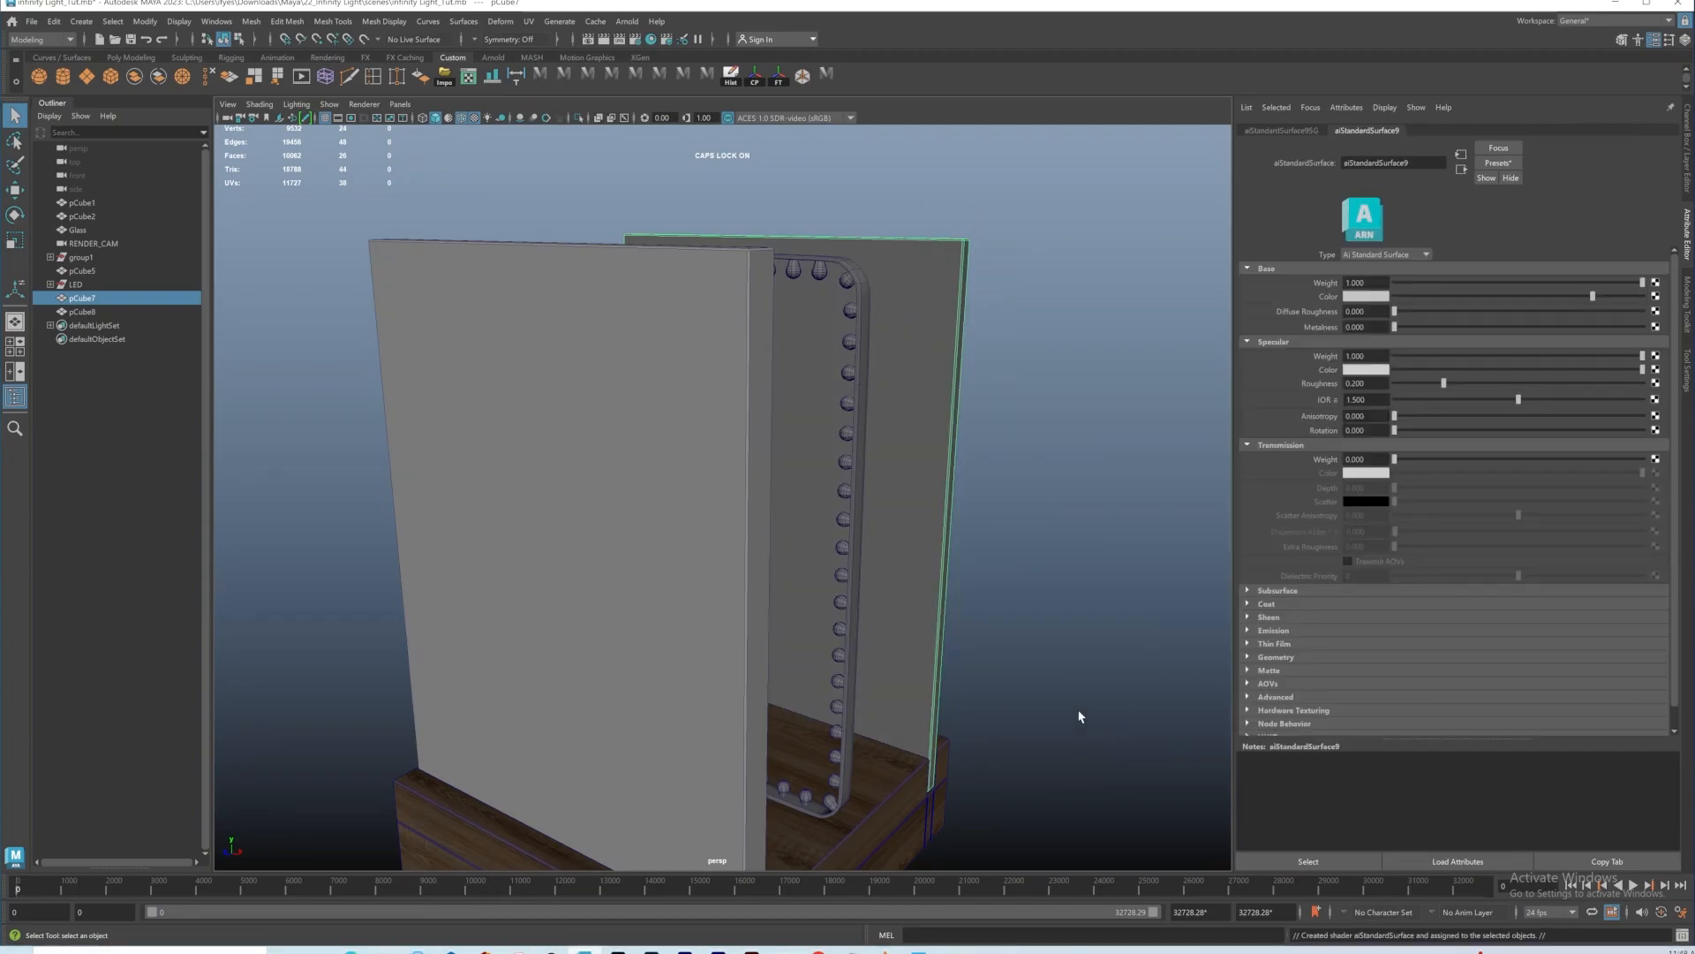
double_click(1377, 163)
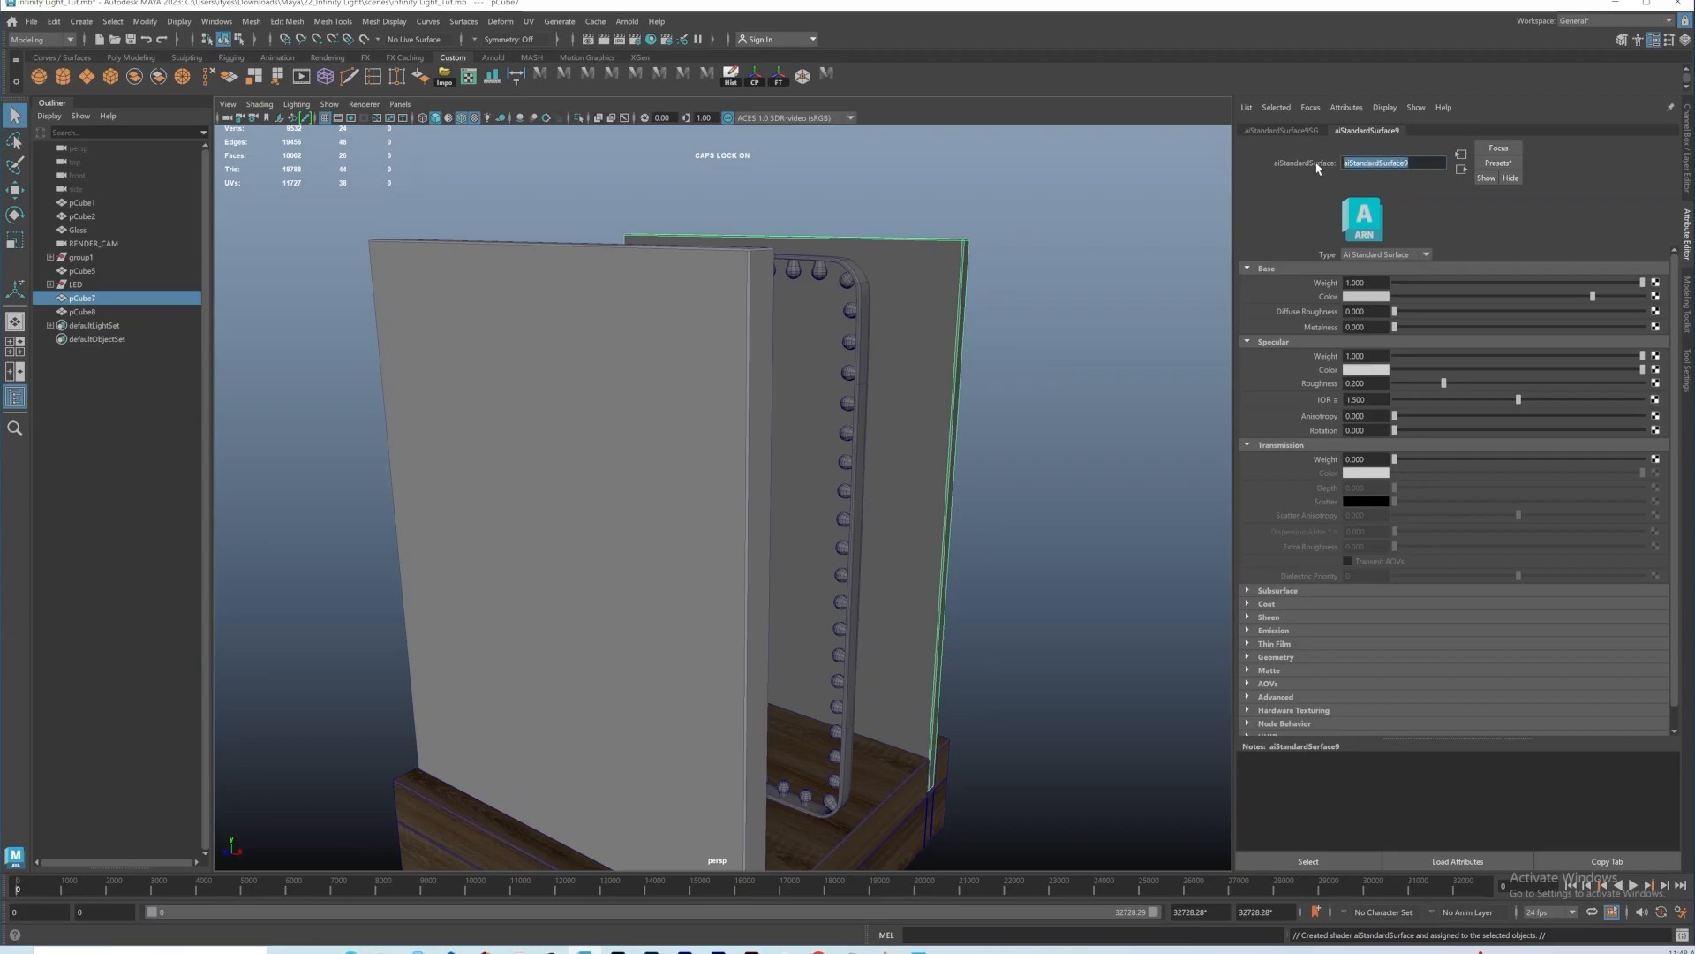
text(MIRROR)
key(Return)
click(1498, 162)
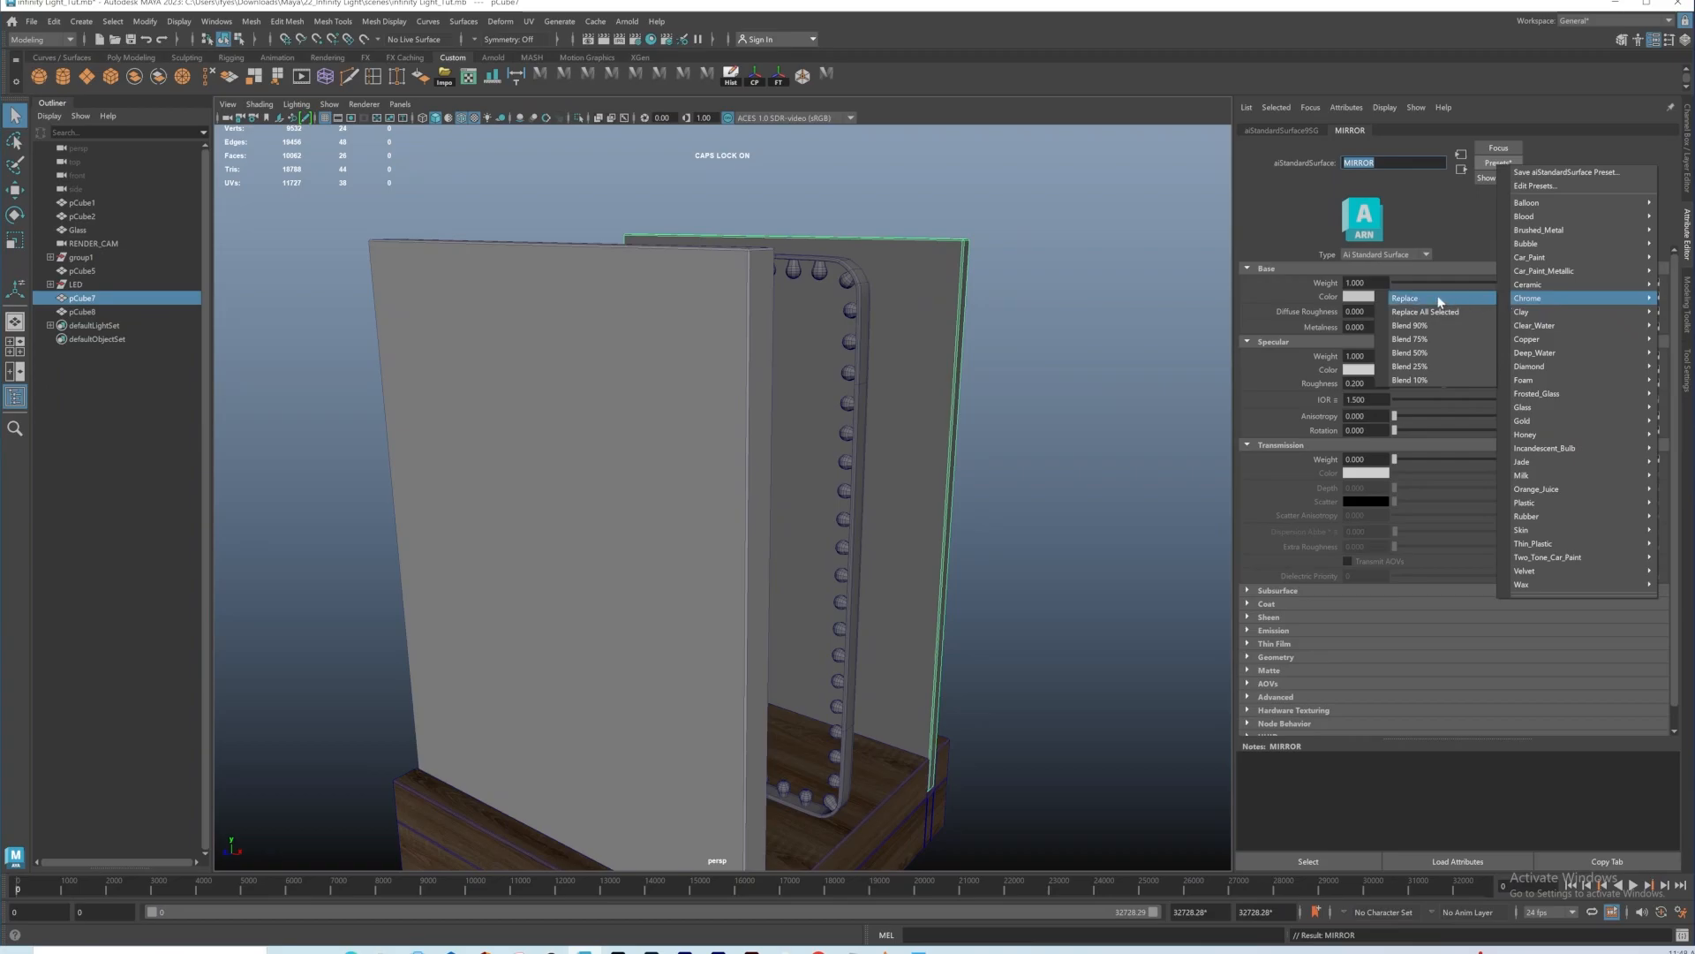
click(1551, 288)
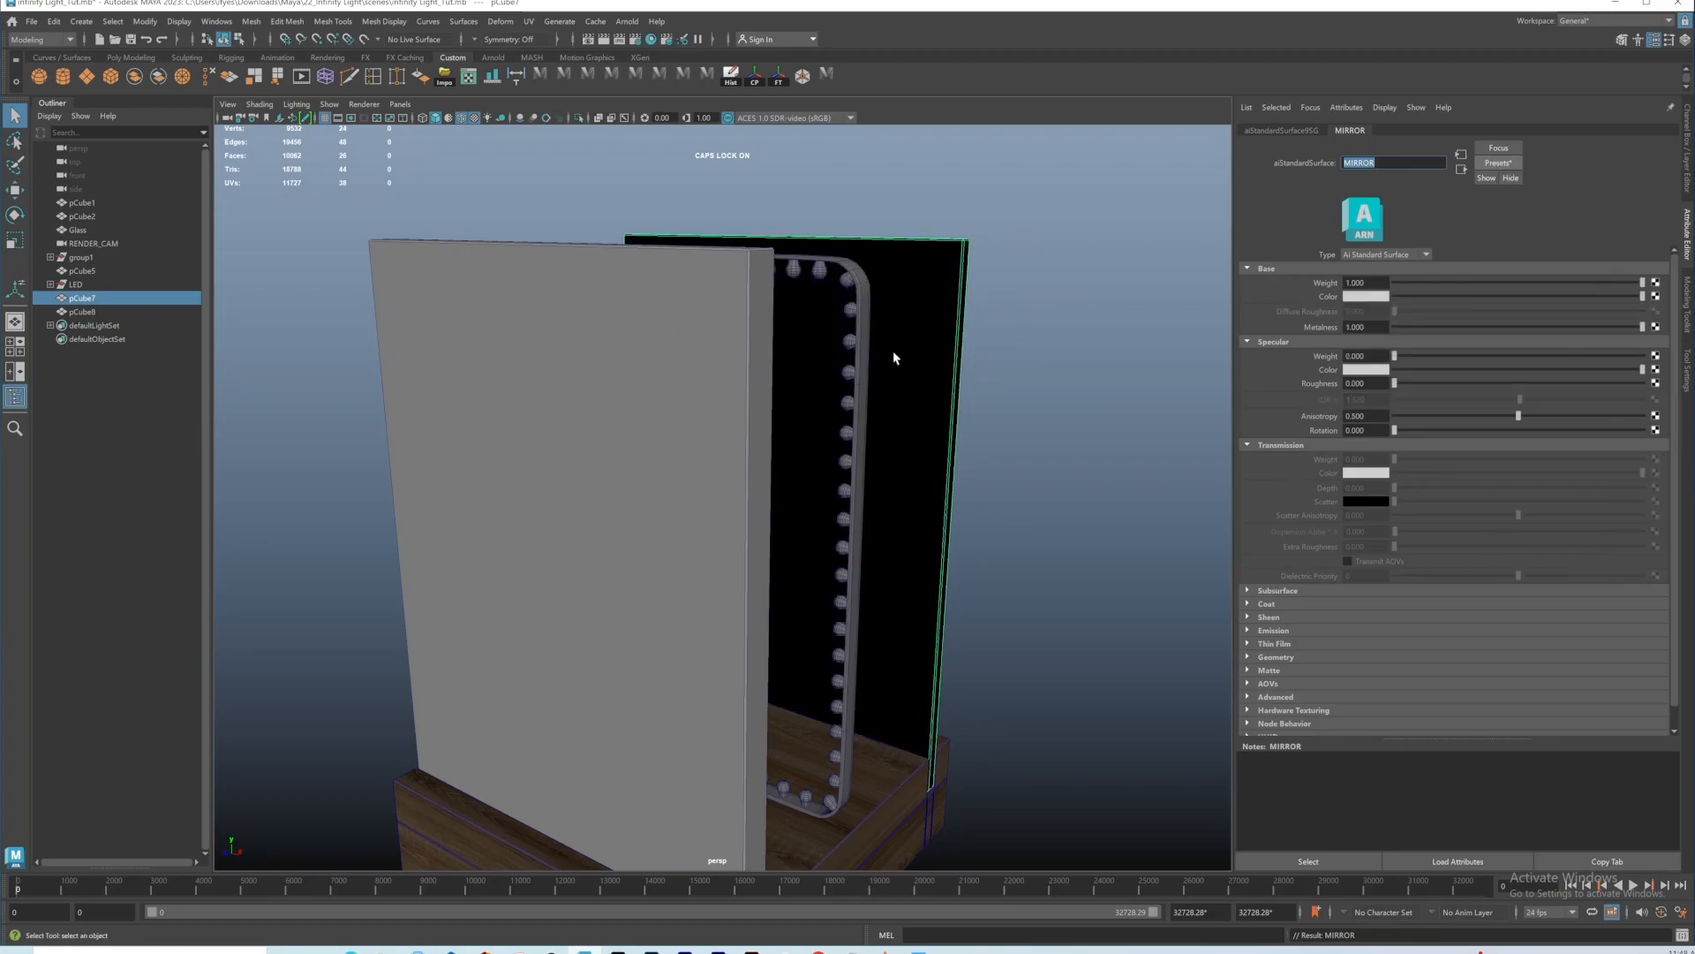
Step: Assign a new aiStandardSurface material named GLASSmtl to the front panel and replace its settings with the Glass preset
alt+drag(893, 352, 723, 262)
click(723, 262)
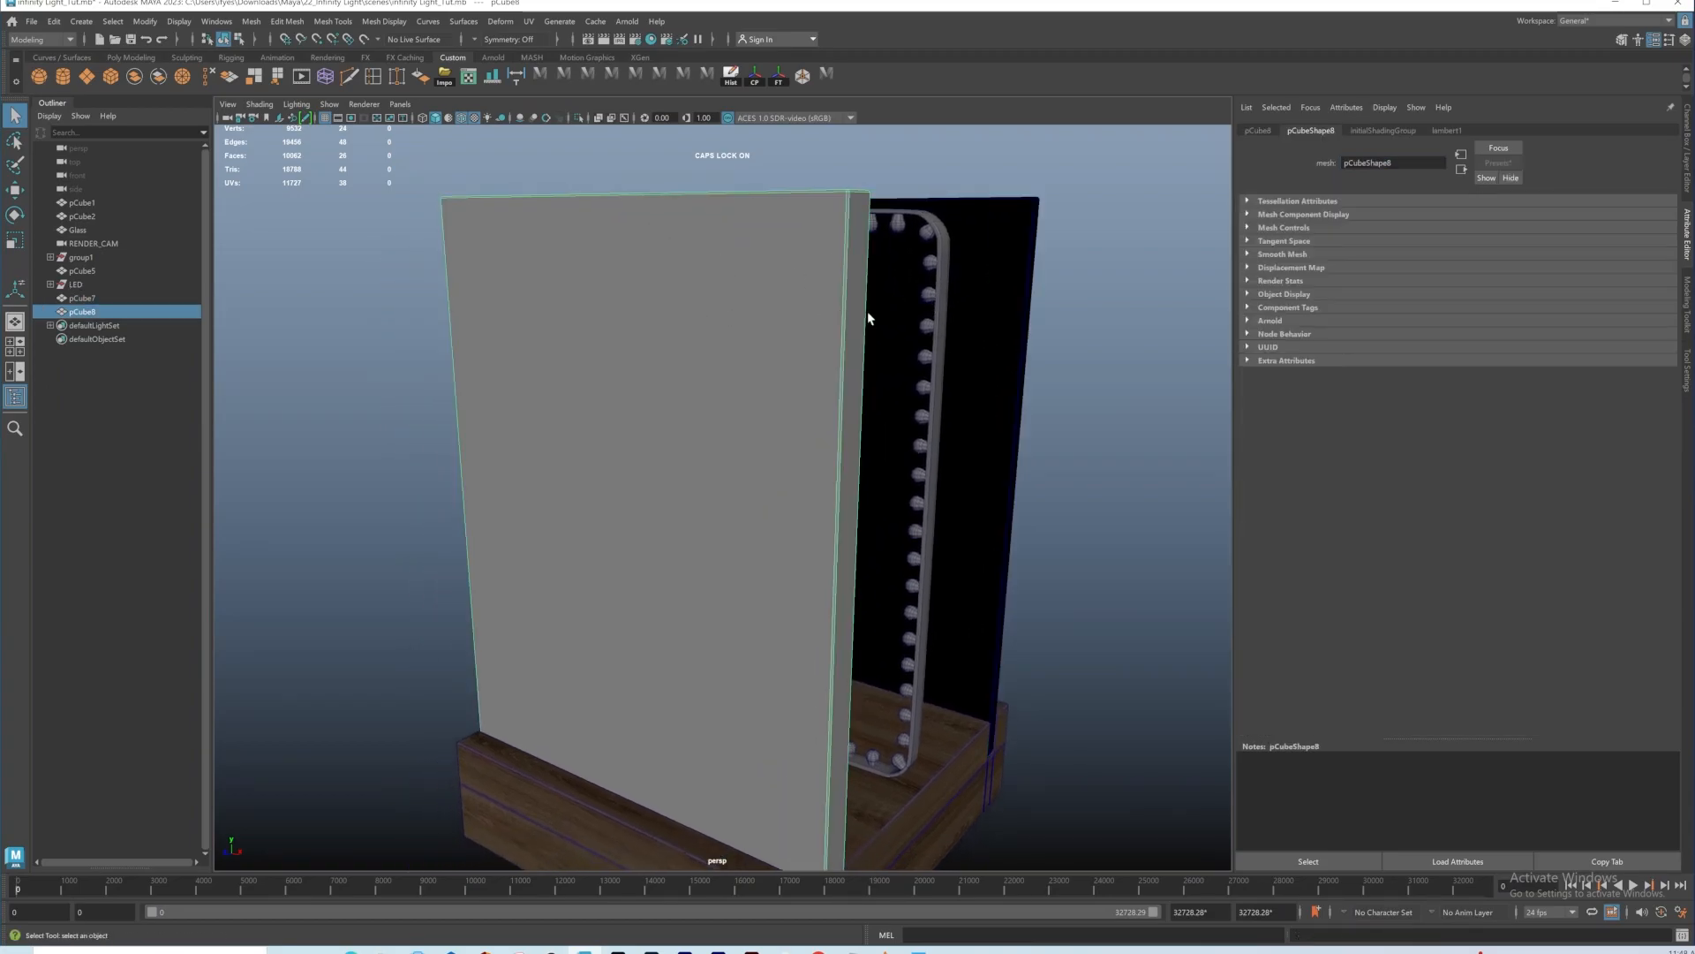
alt+drag(867, 311, 649, 303)
right_drag(645, 303, 782, 786)
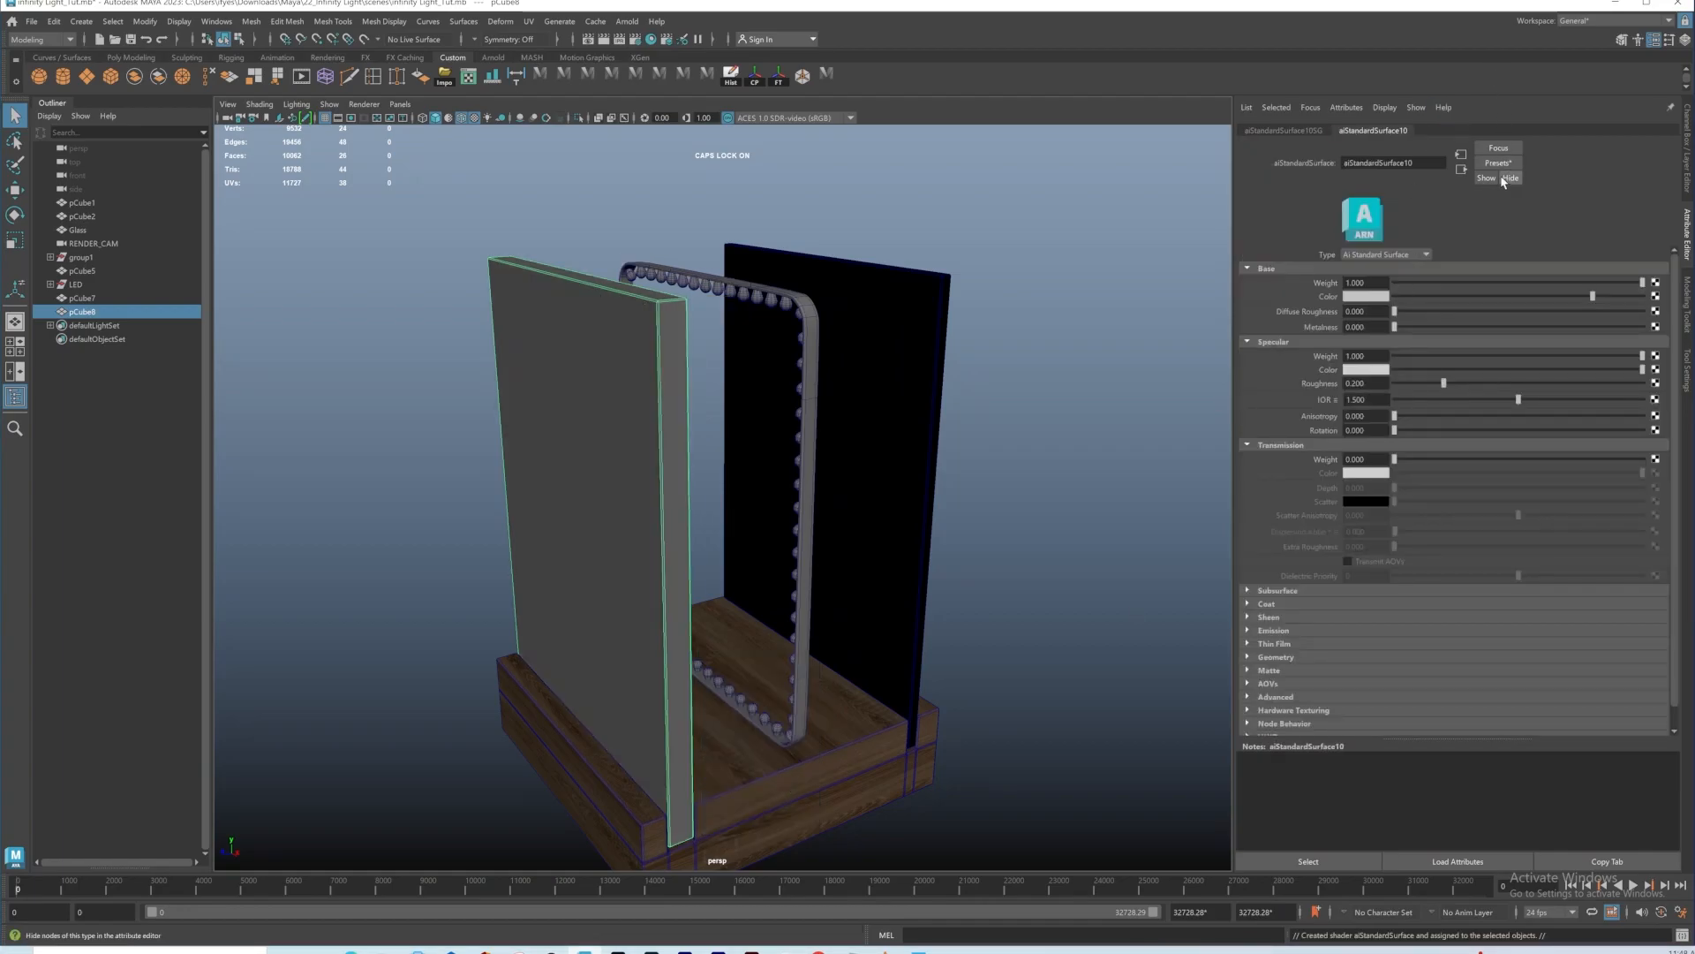
drag(1425, 164, 1330, 163)
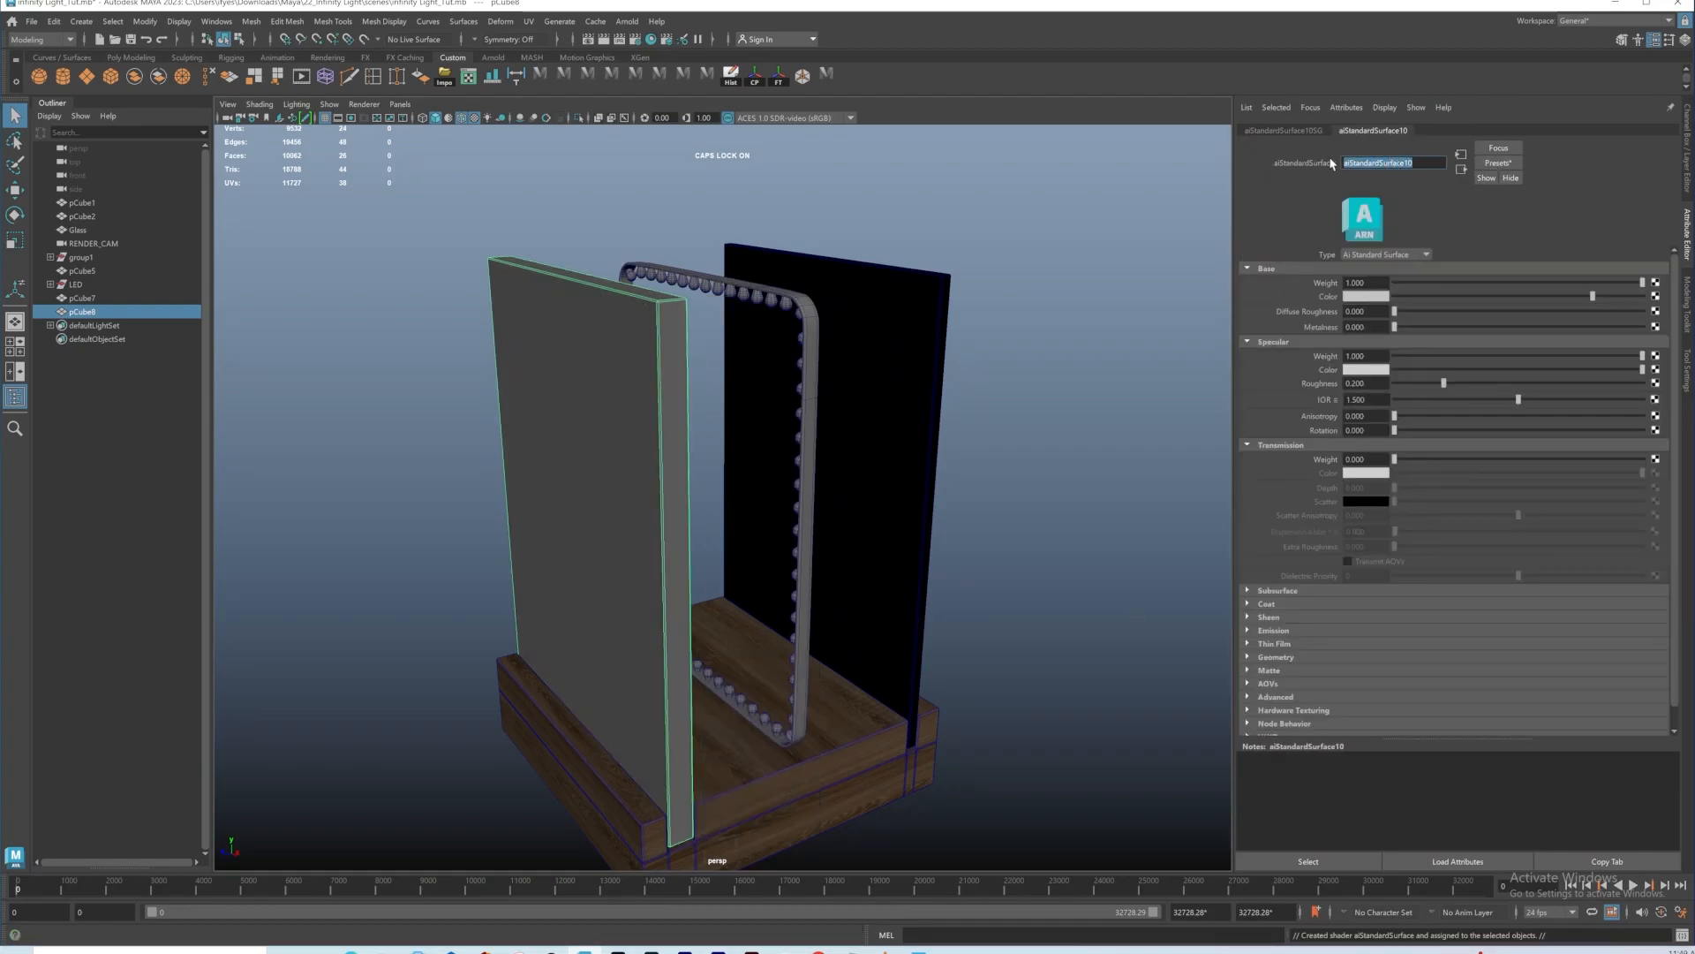
text(GLASSmtl)
key(Return)
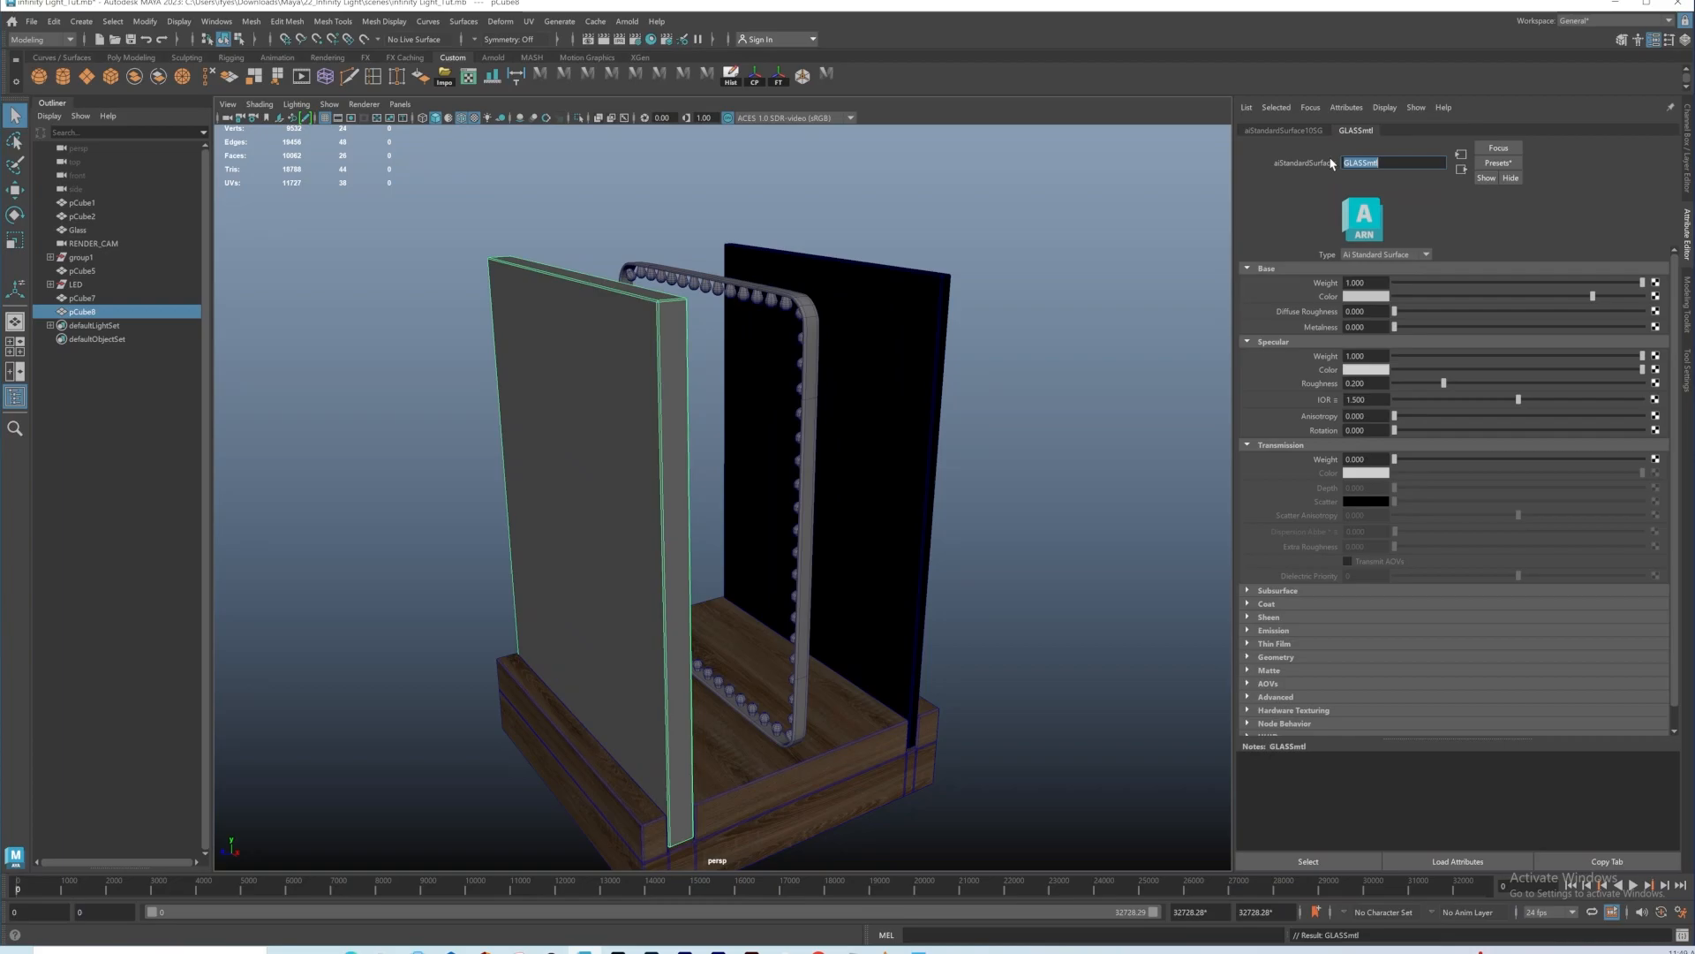
click(1498, 163)
mouse_move(1540, 402)
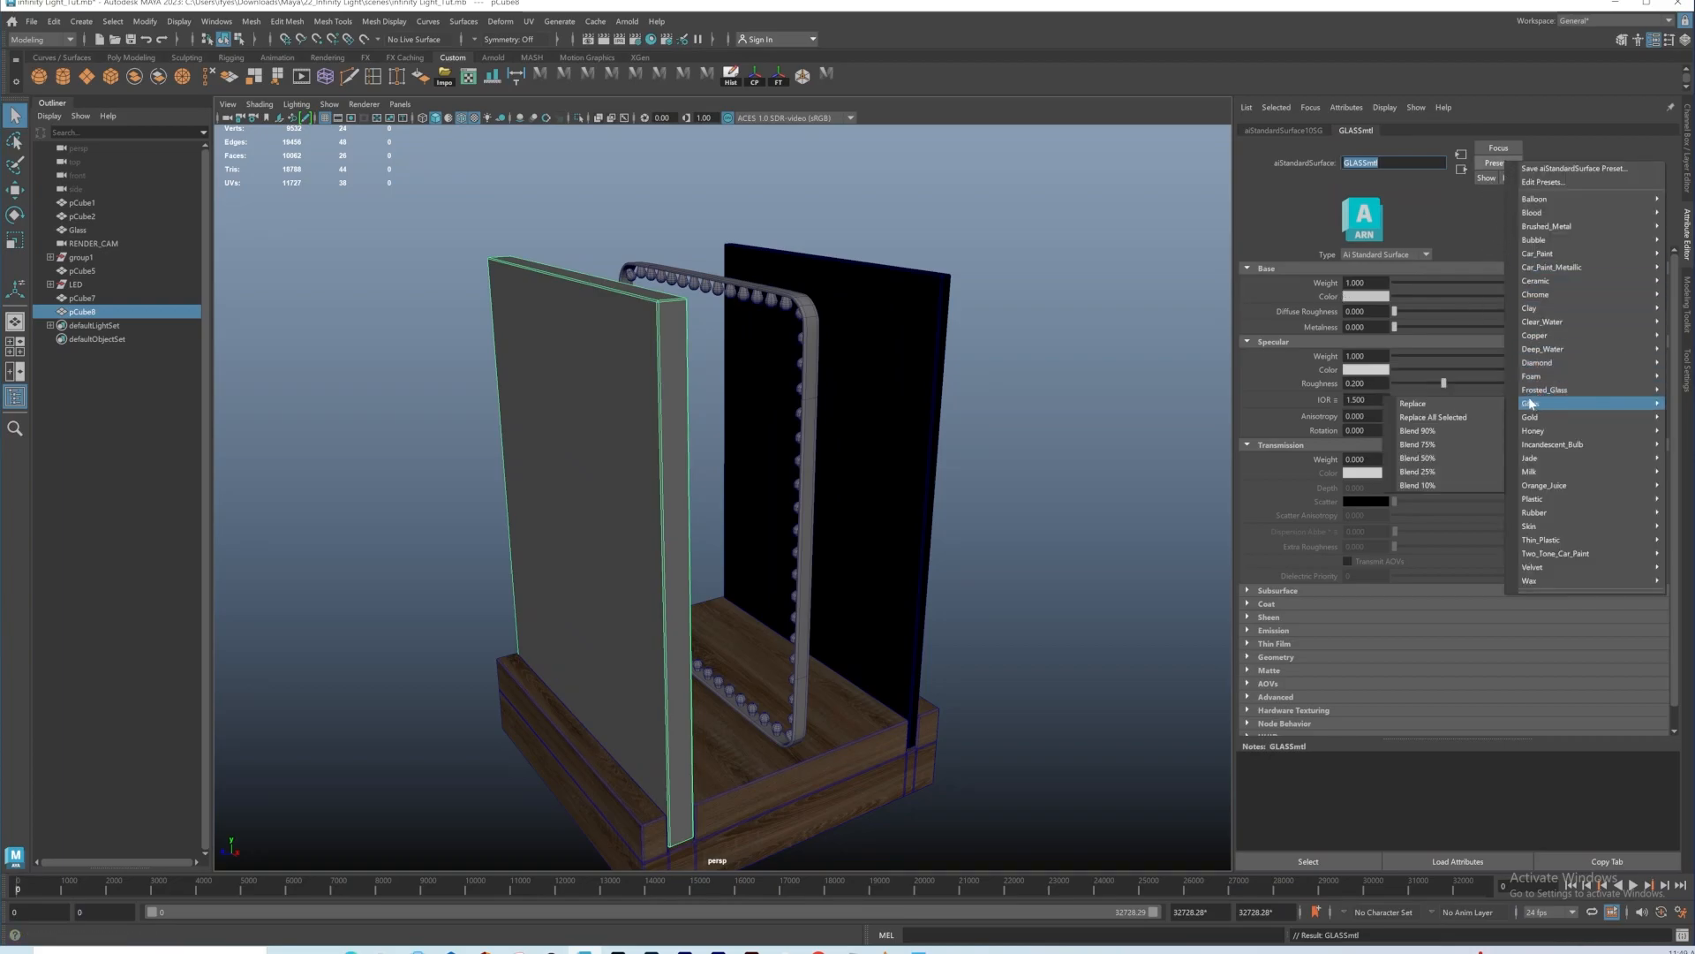
click(1460, 402)
Step: Turn off Opaque in the front glass panel's Arnold attributes, and open the Arnold RenderView with the bulbs selected
scroll(847, 336, down, 6)
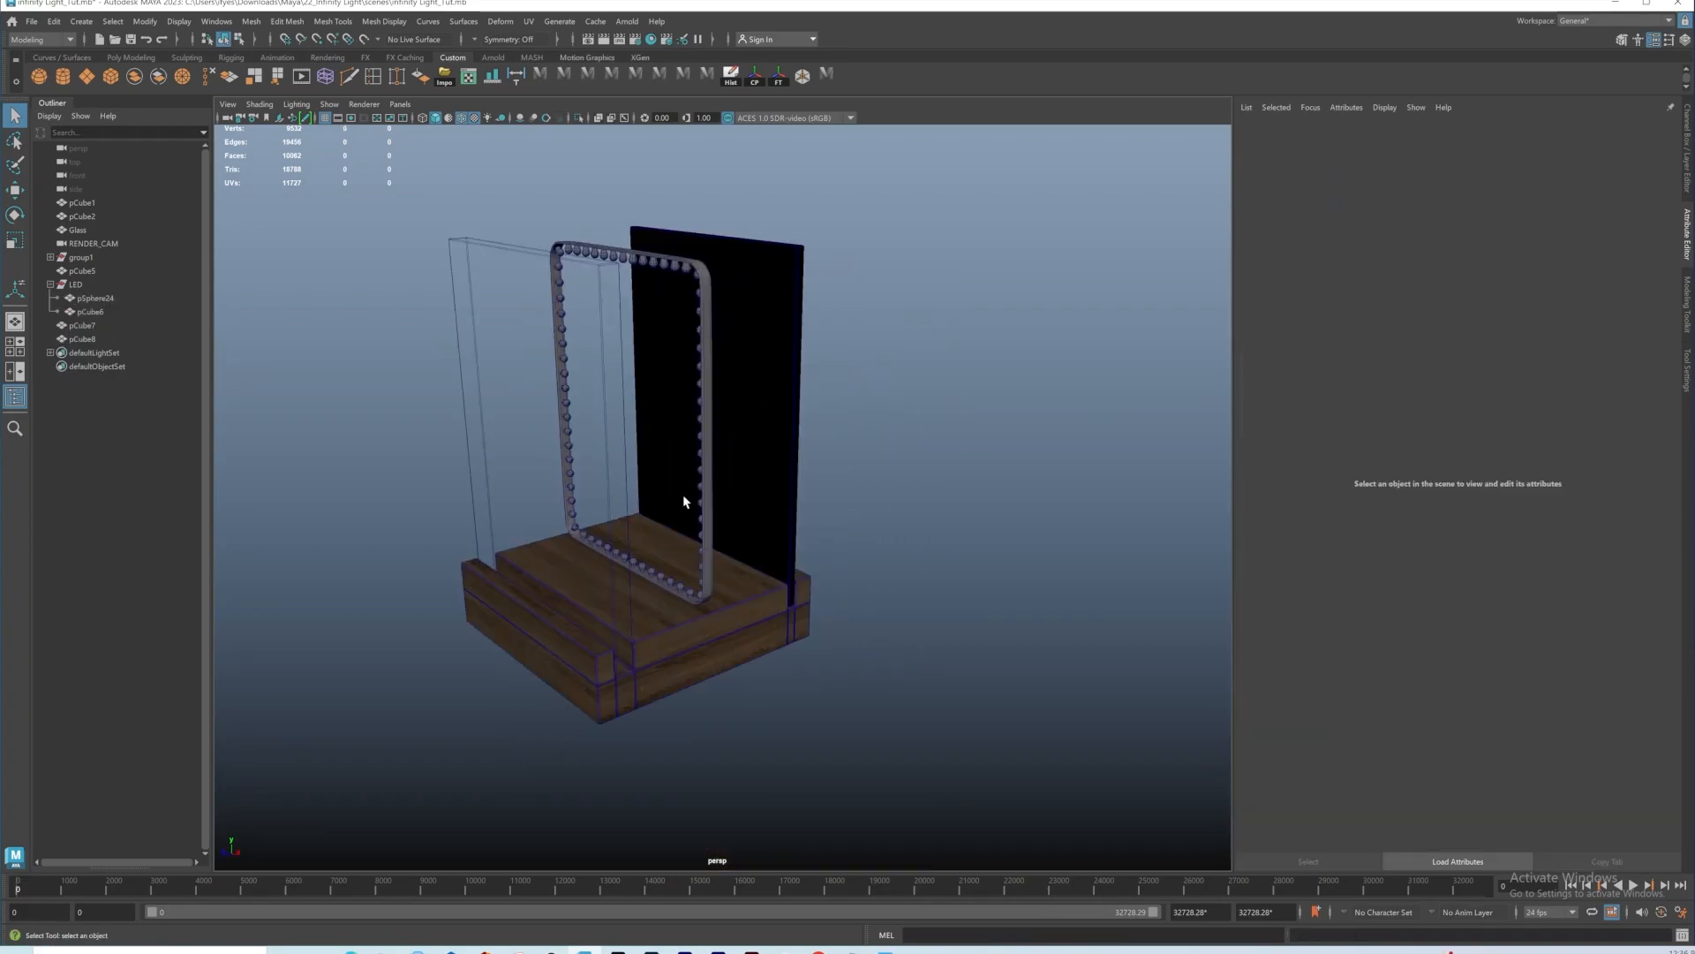
alt+drag(682, 495, 784, 444)
click(465, 290)
click(715, 364)
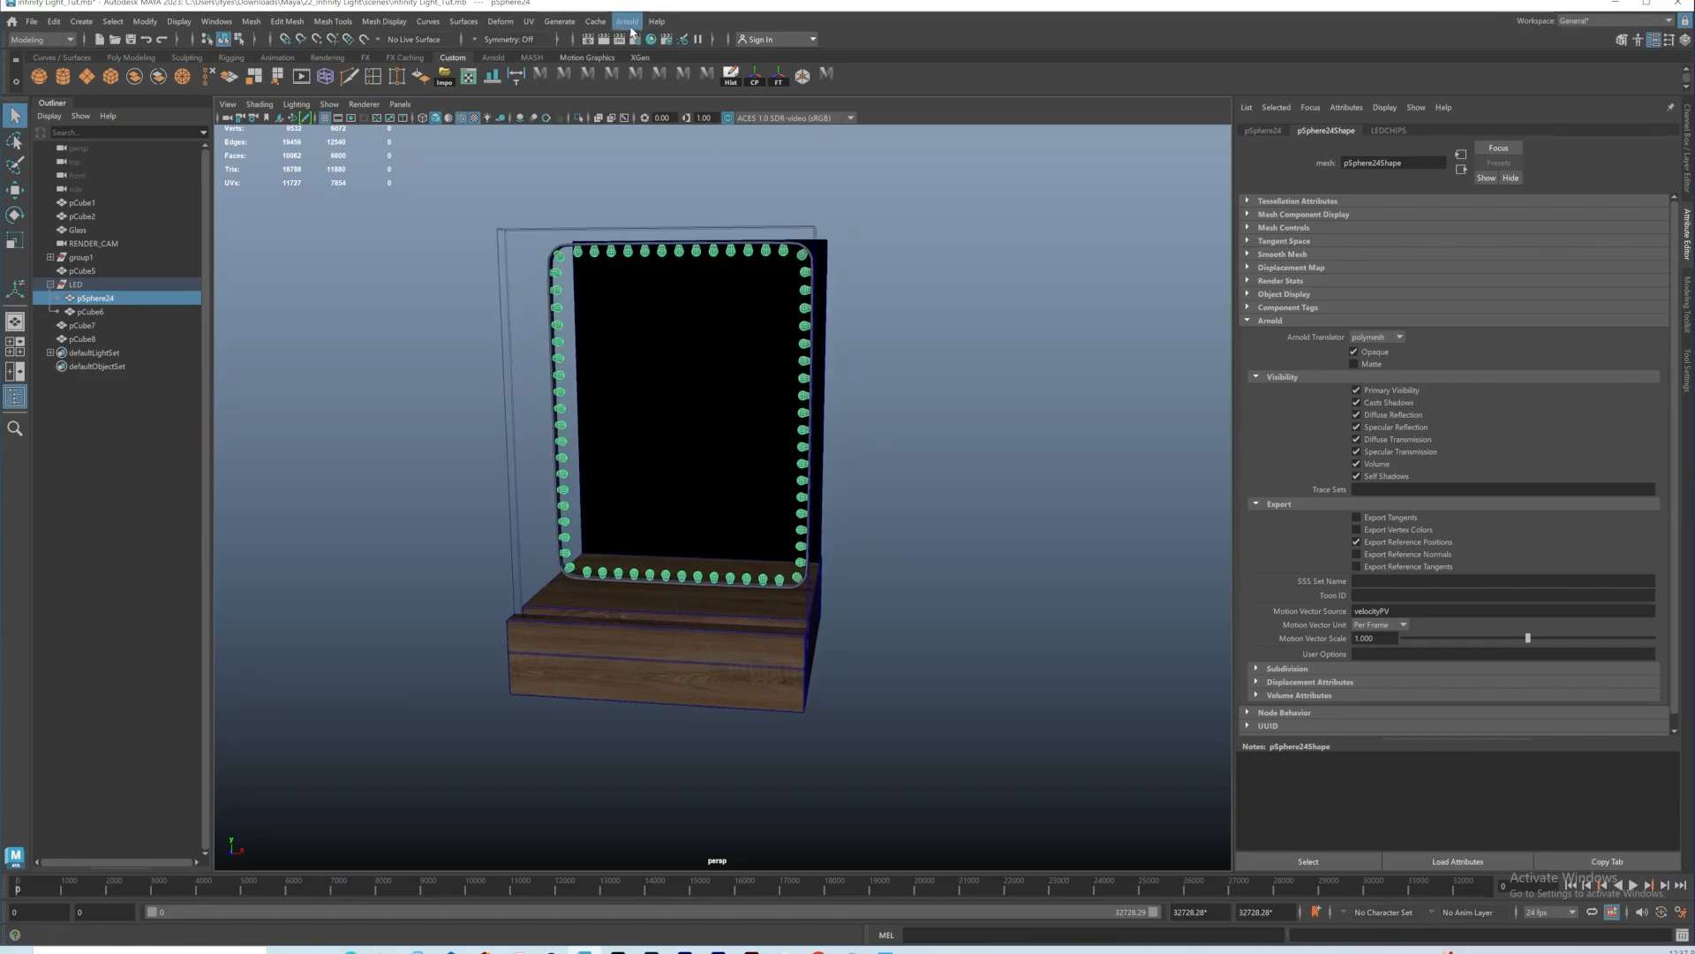
click(626, 22)
click(641, 49)
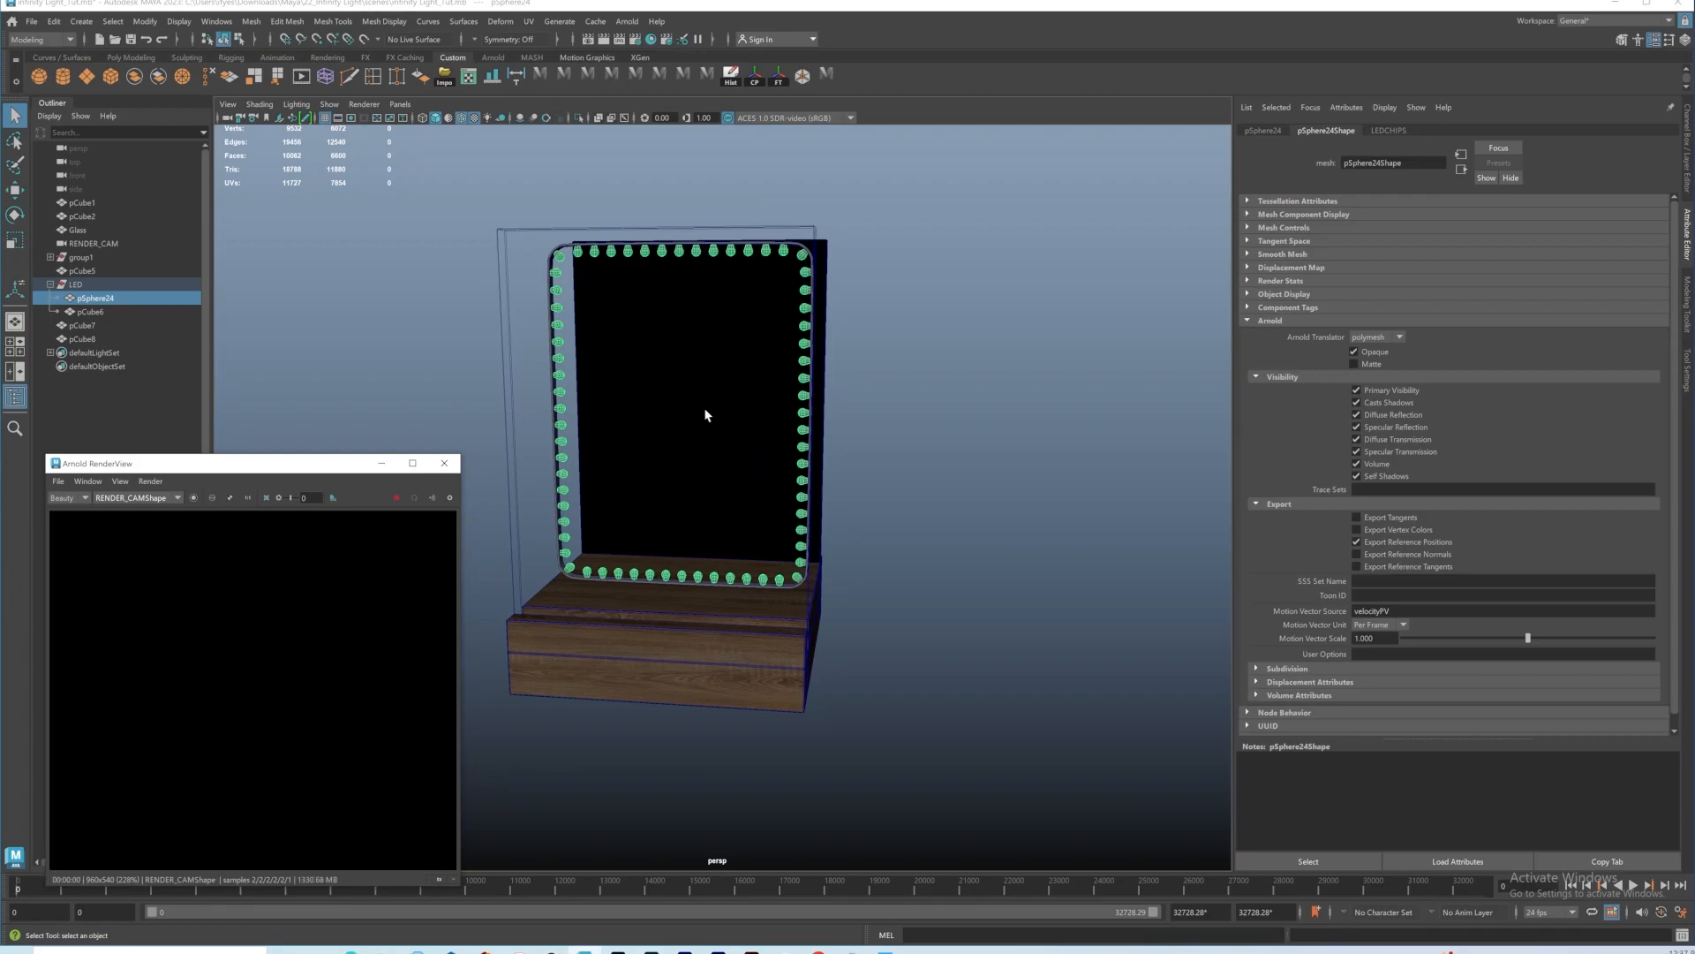
Step: Create an Arnold mesh light from the bulbs with intensity 5 and exposure 10
alt+drag(768, 378, 738, 314)
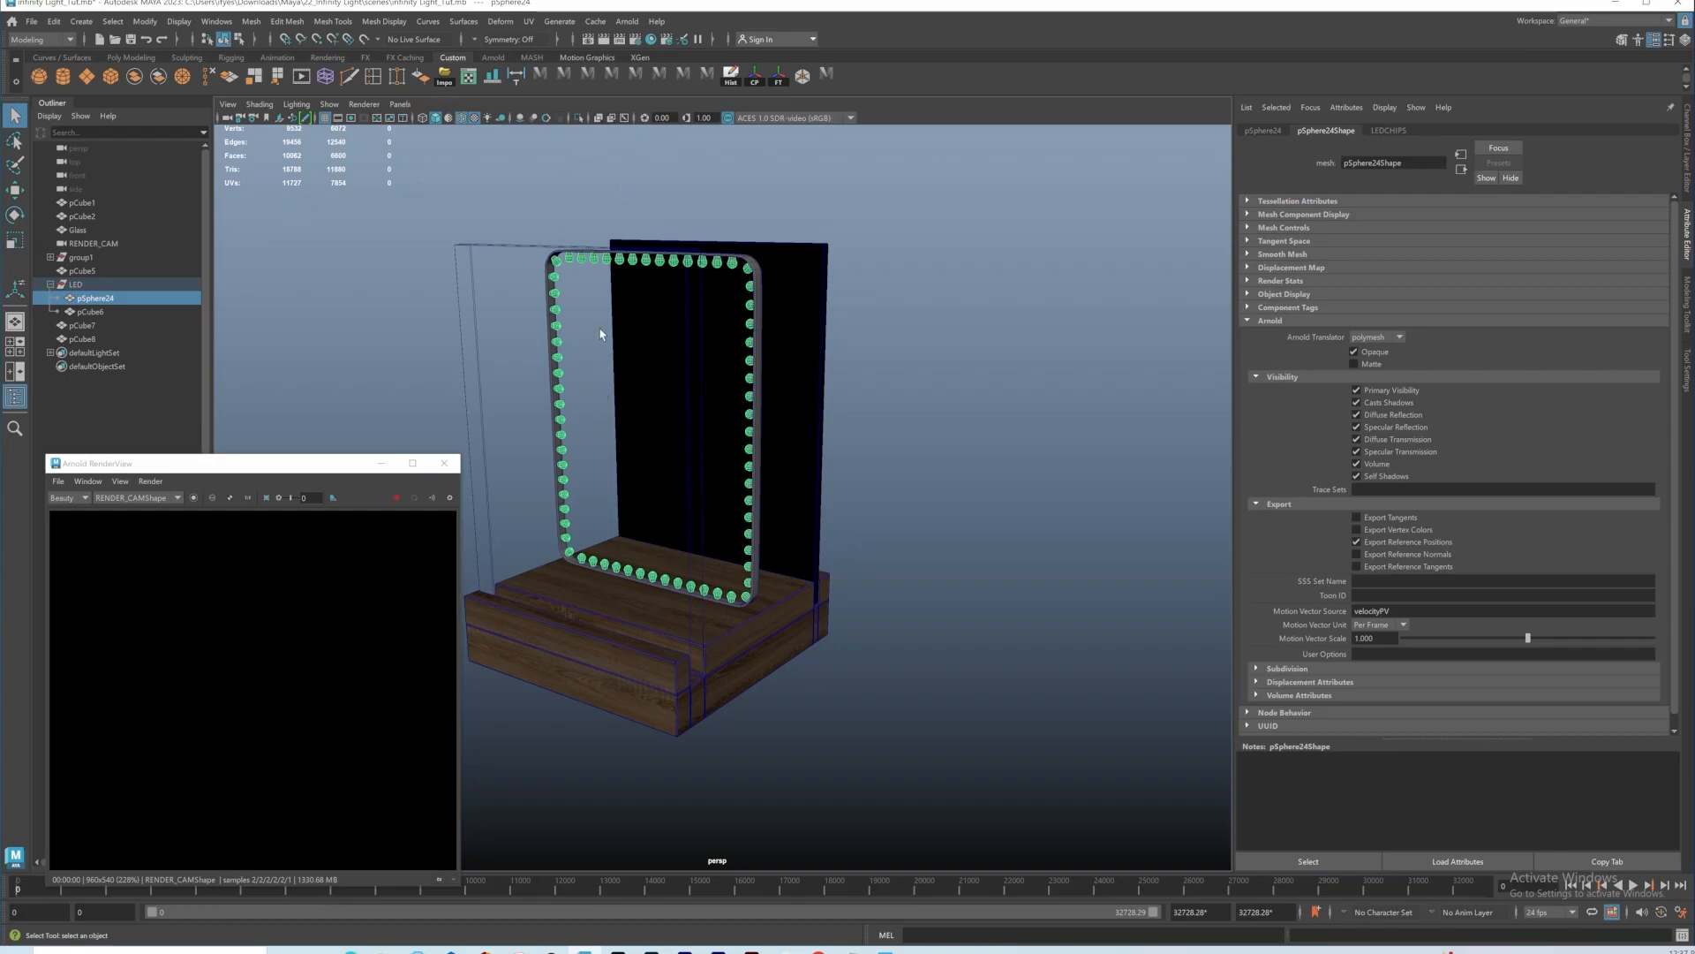
click(629, 22)
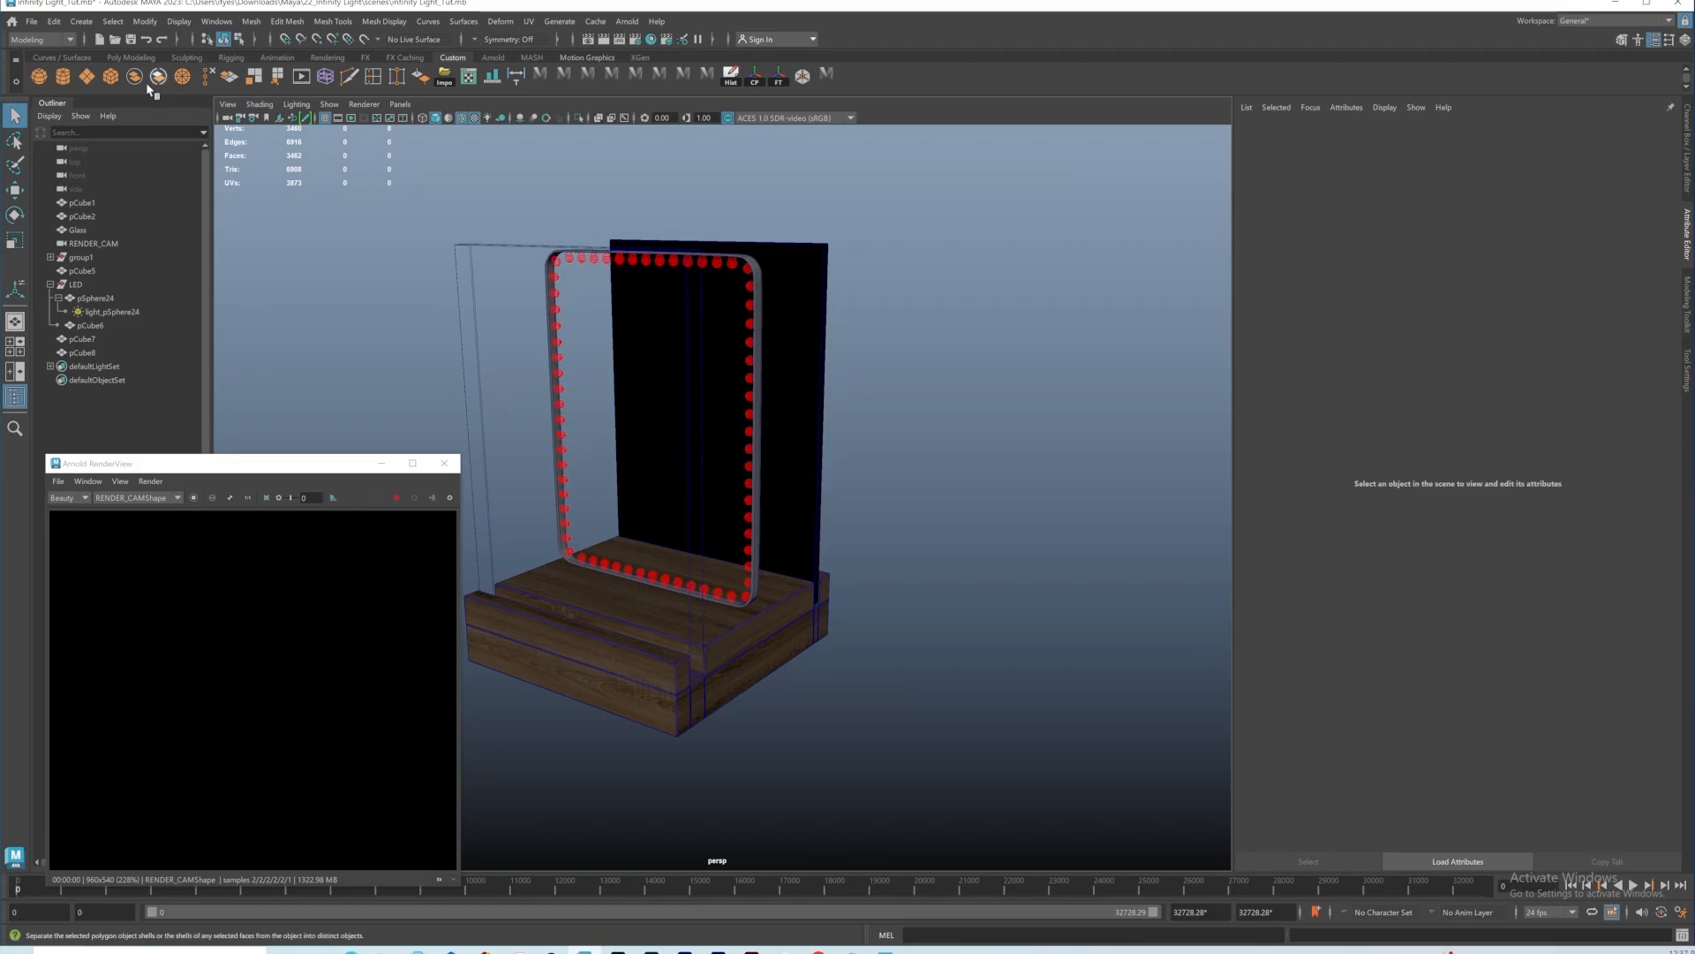
click(118, 313)
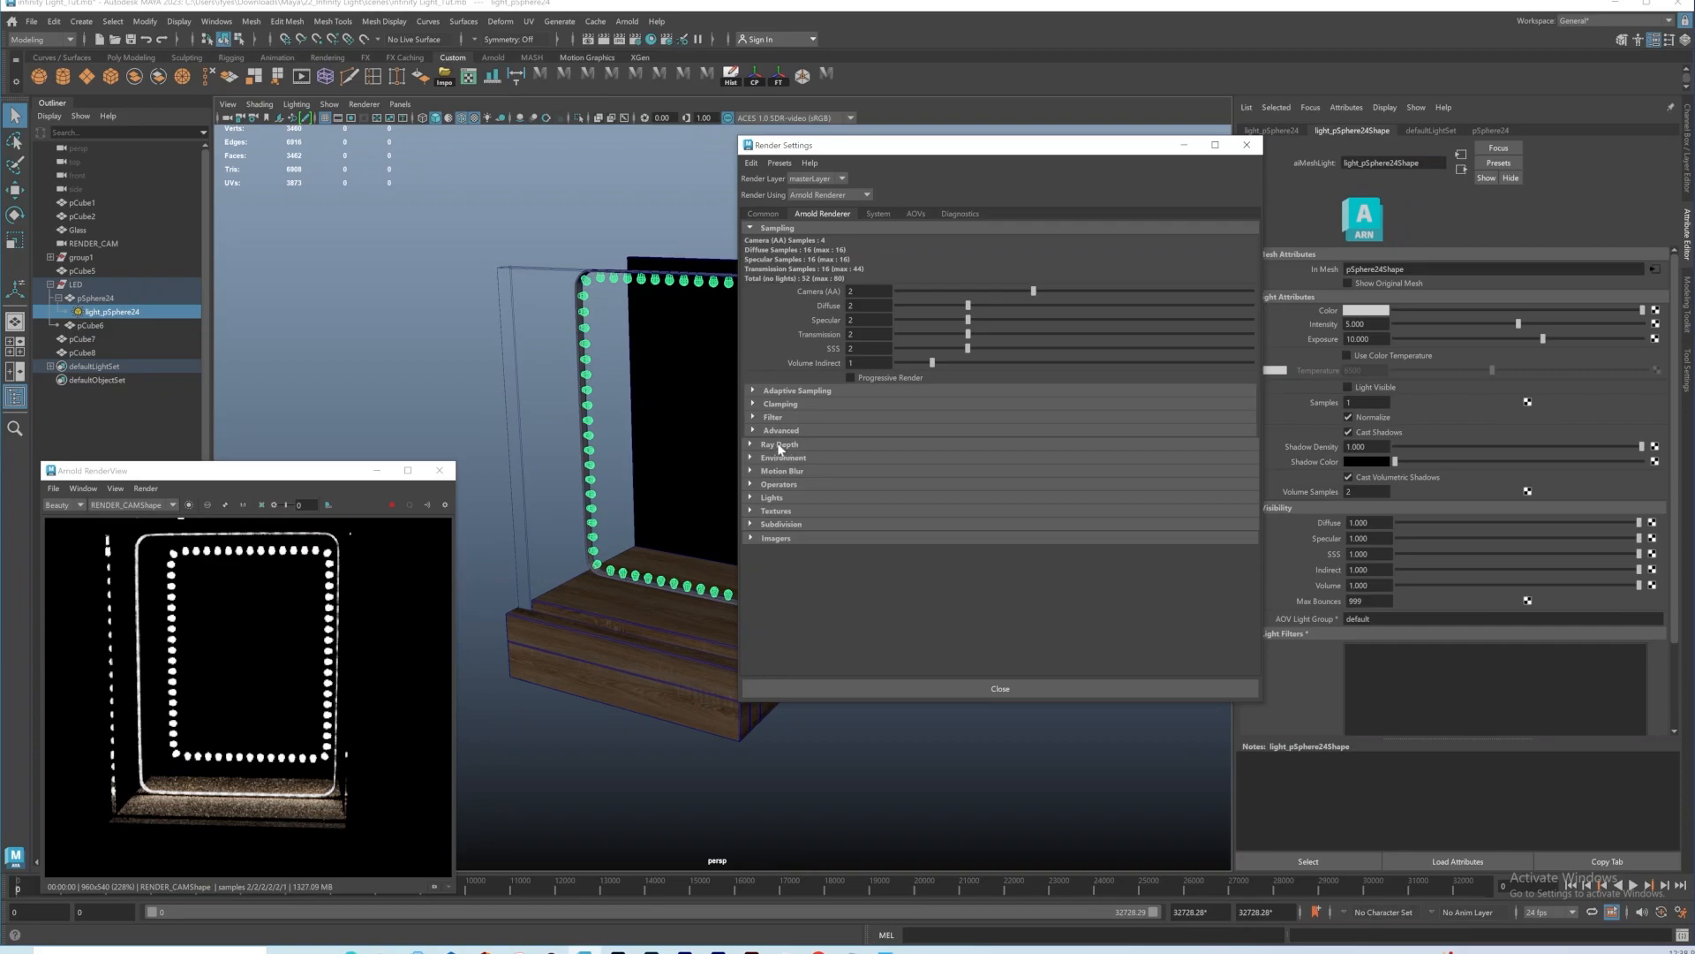
Step: Raise the specular ray depth to 11 in the Arnold render settings to deepen the mirror reflections
click(781, 445)
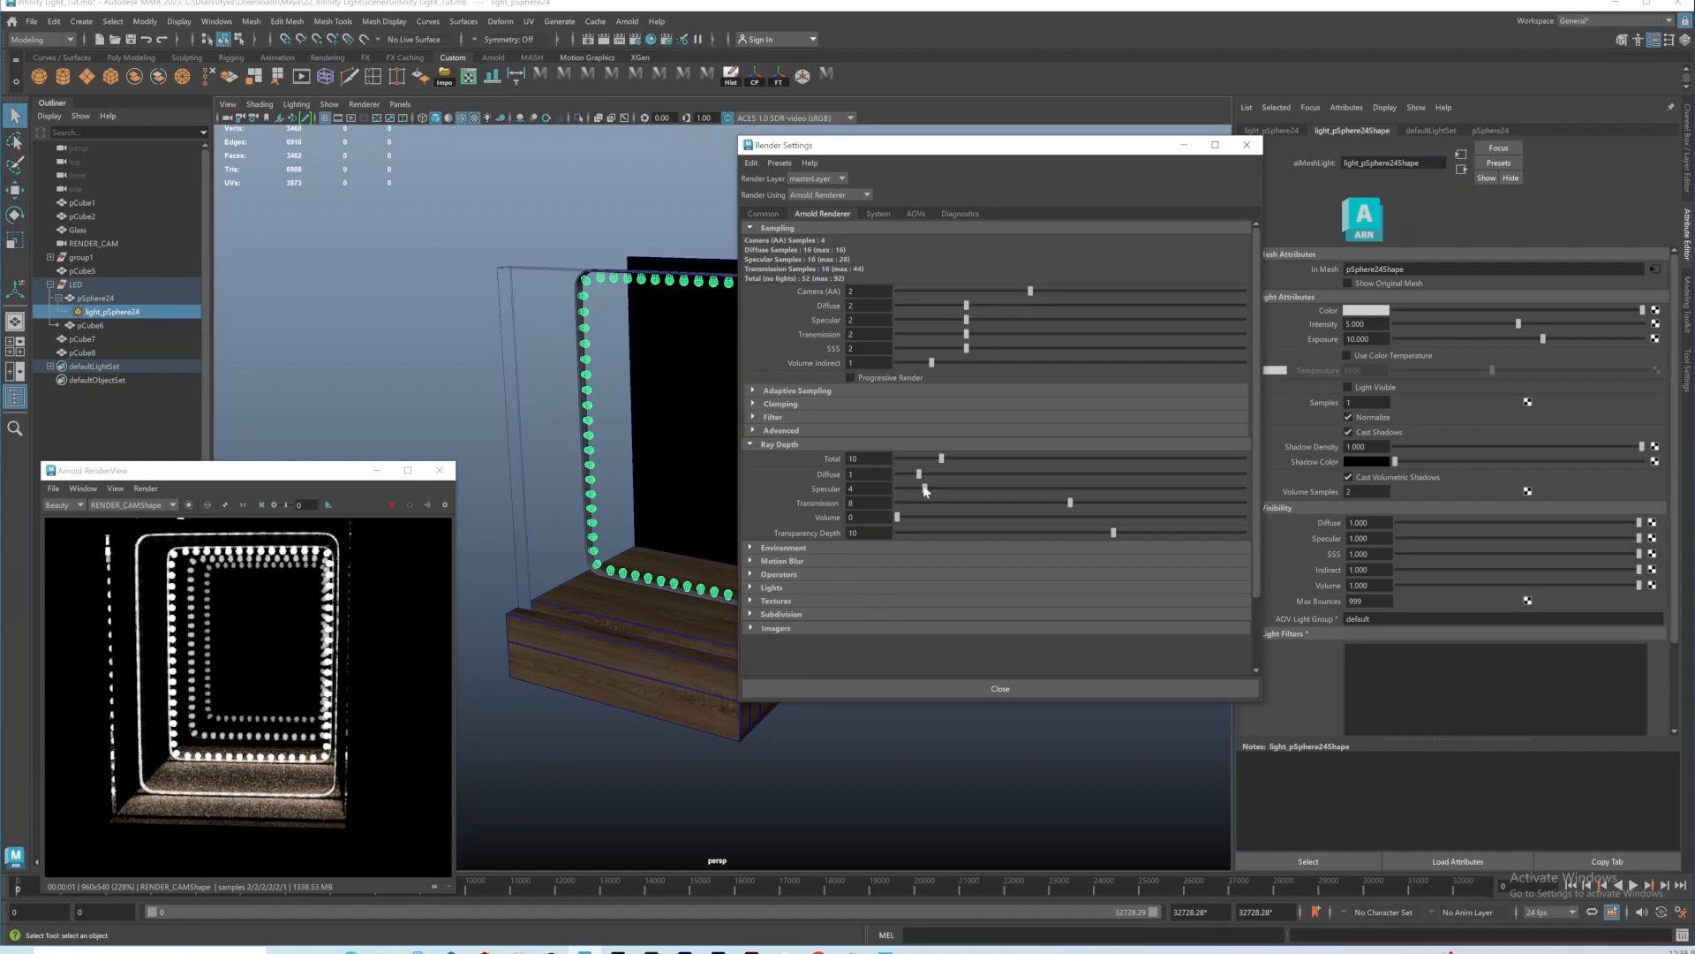
drag(925, 491, 959, 492)
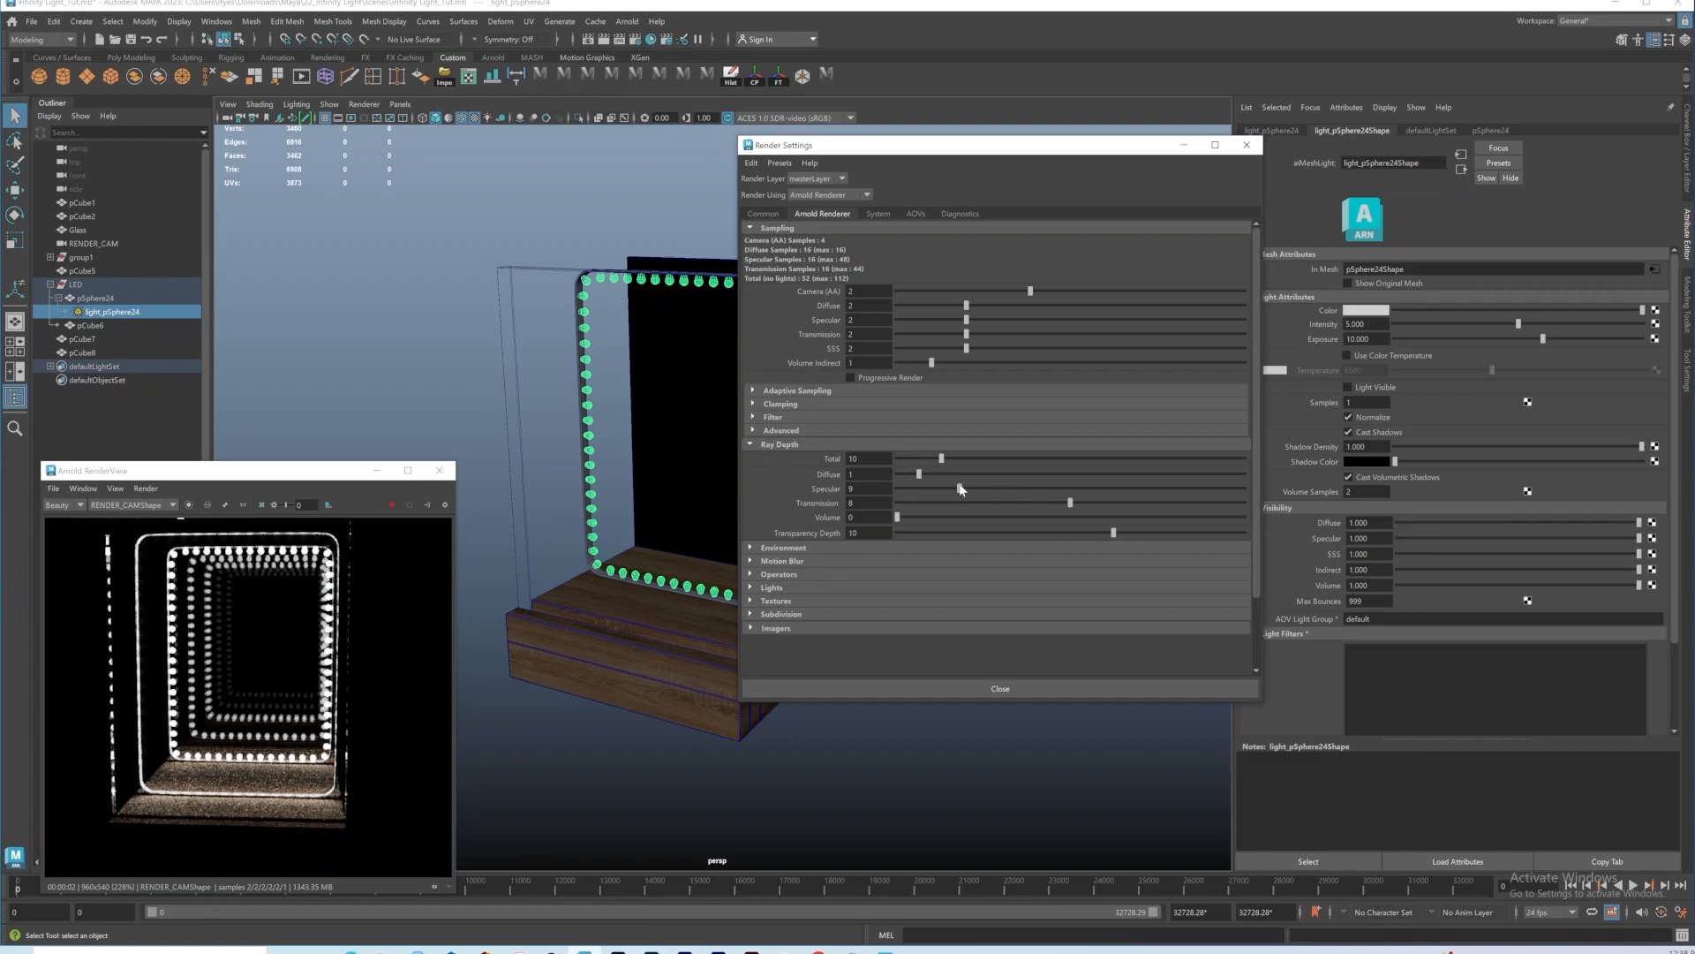
drag(960, 488, 993, 488)
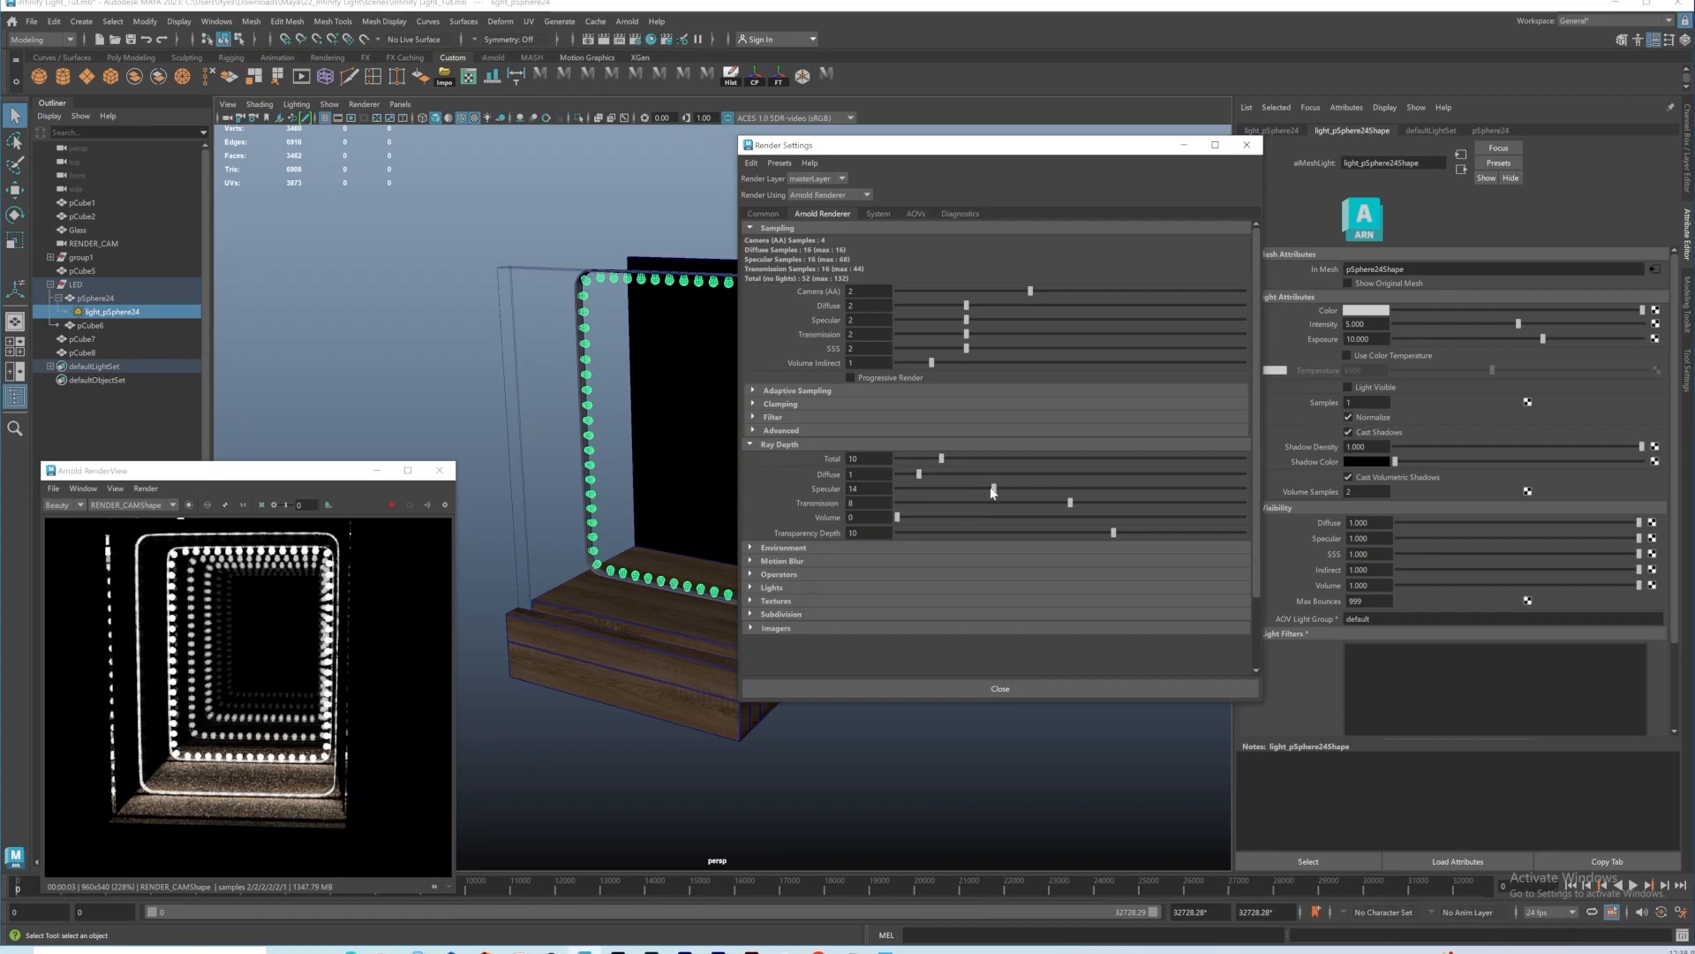
drag(991, 492, 973, 488)
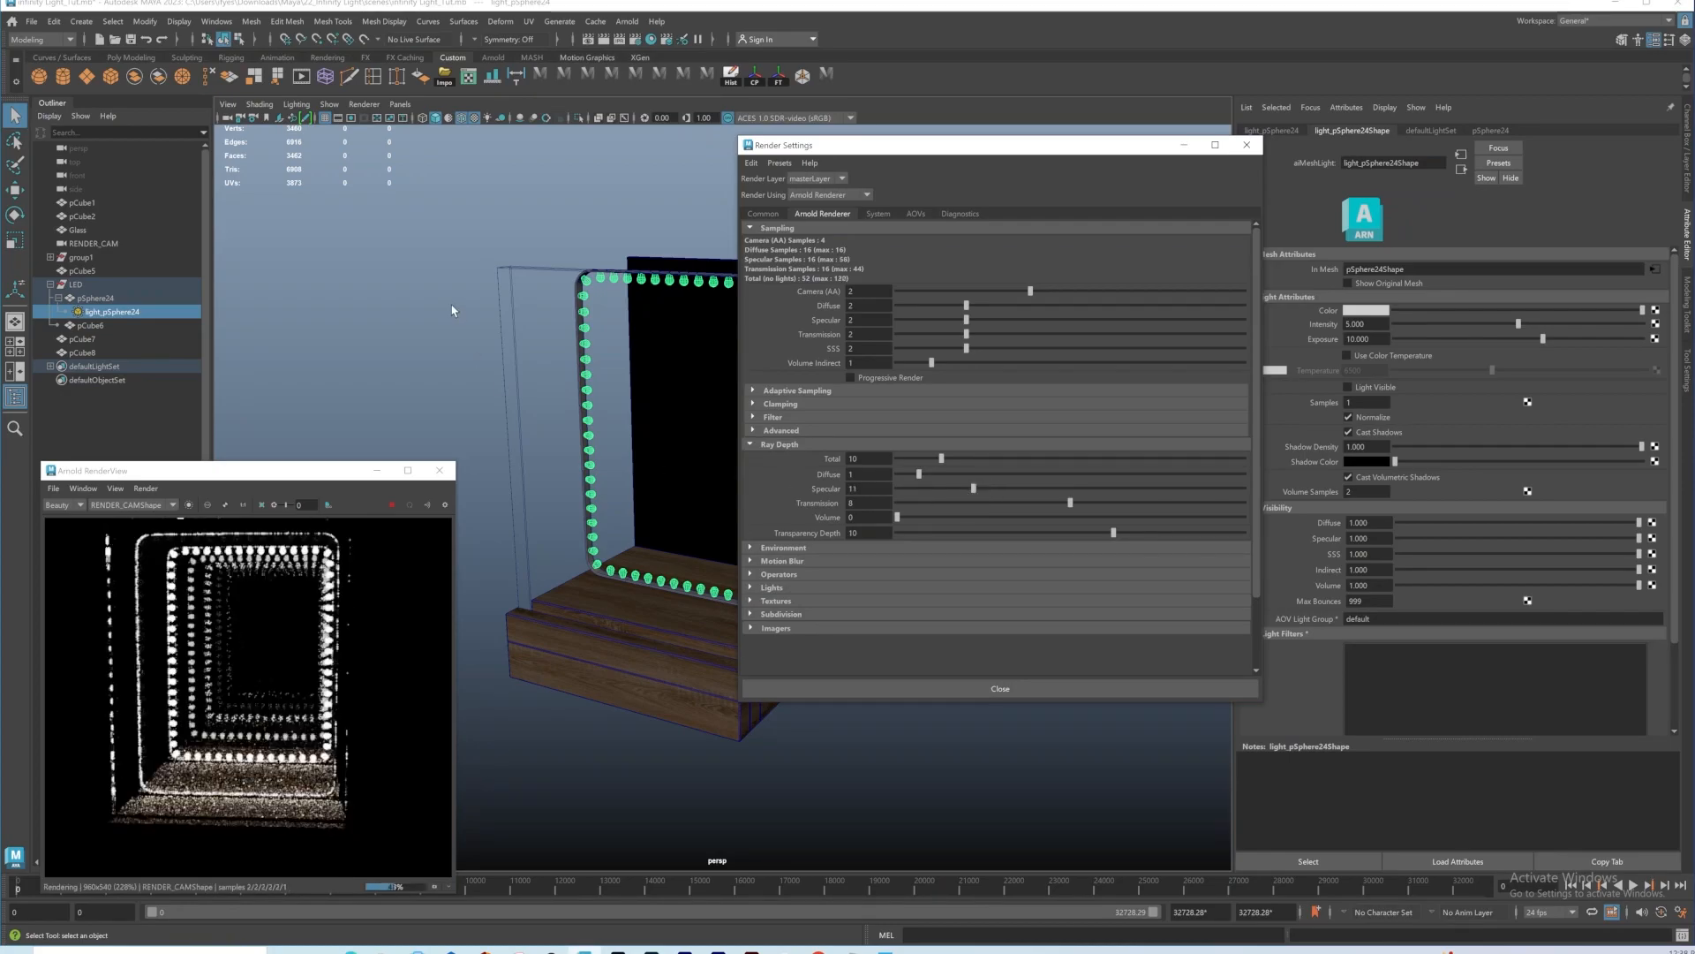
Step: Set the specular IOR of the front panel's GLASSmtl material to 2.08
click(508, 277)
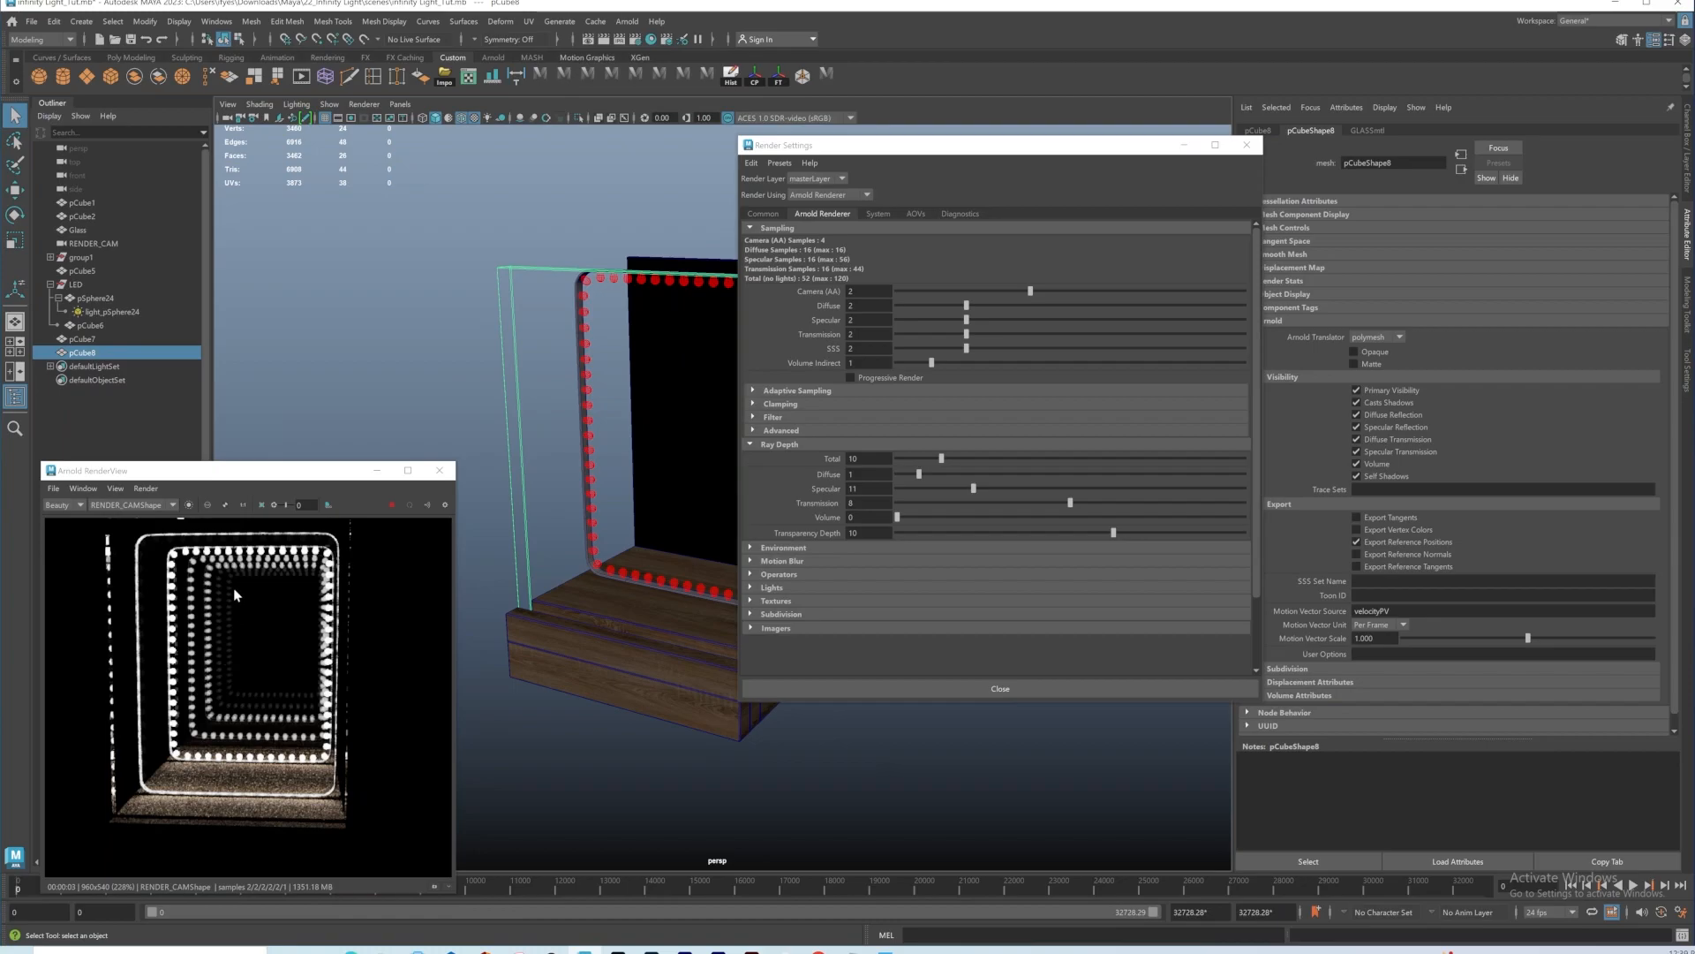
click(1369, 129)
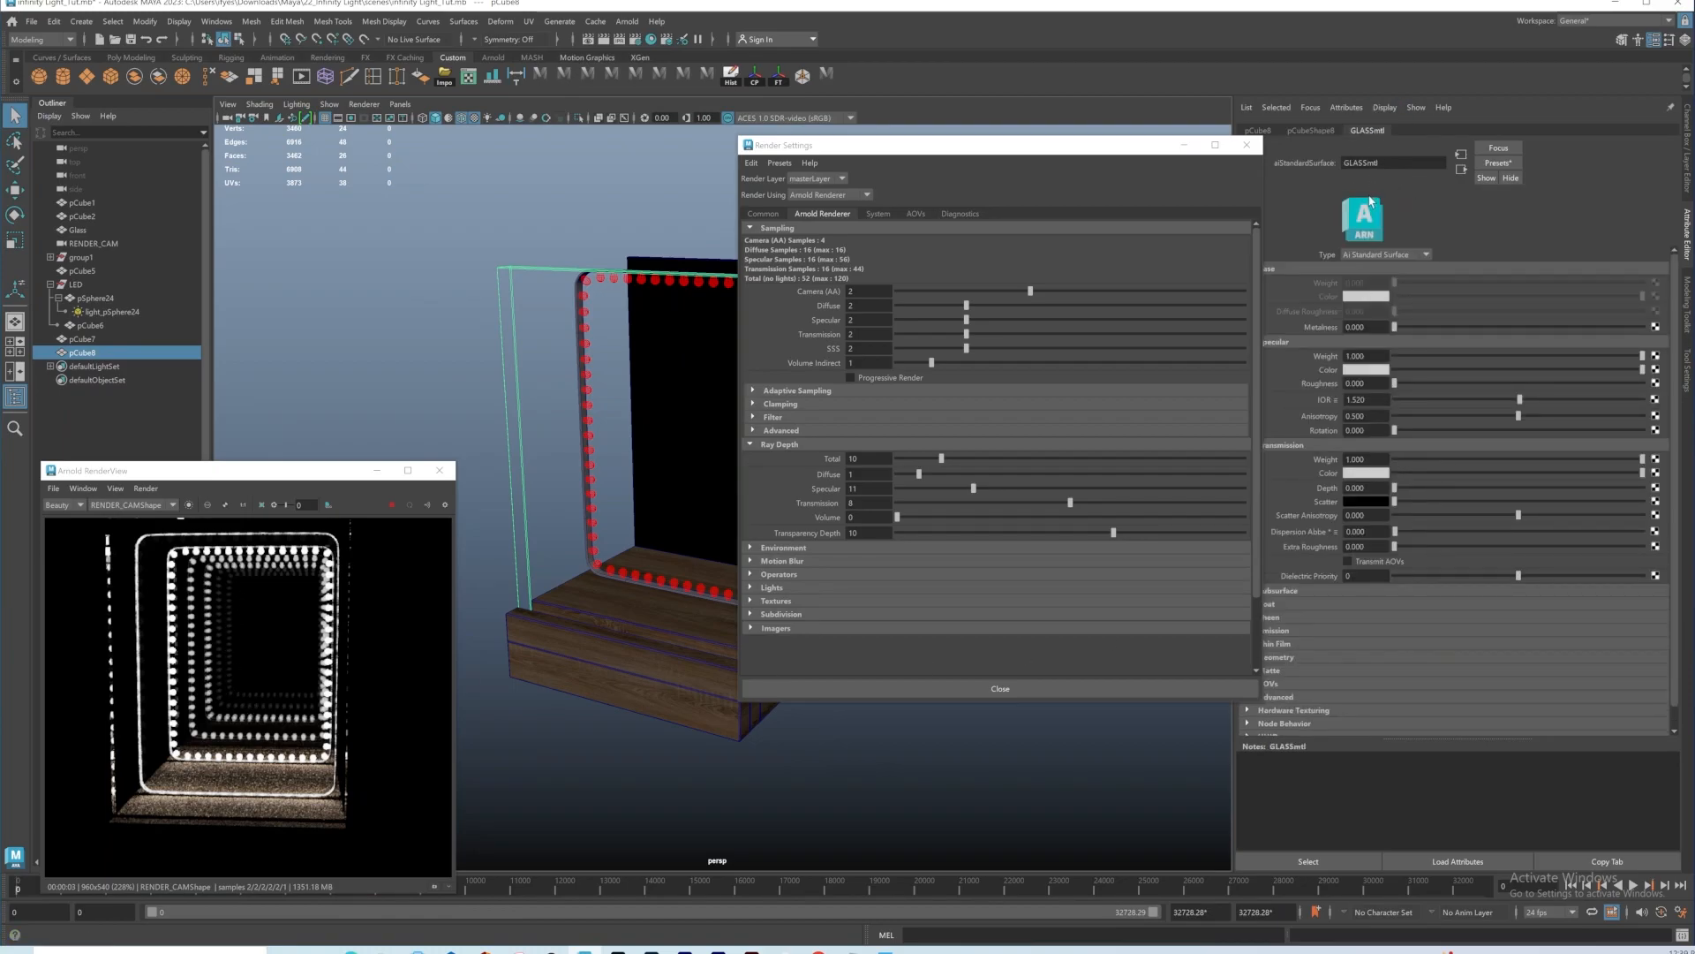
double_click(1356, 400)
text(2)
key(Return)
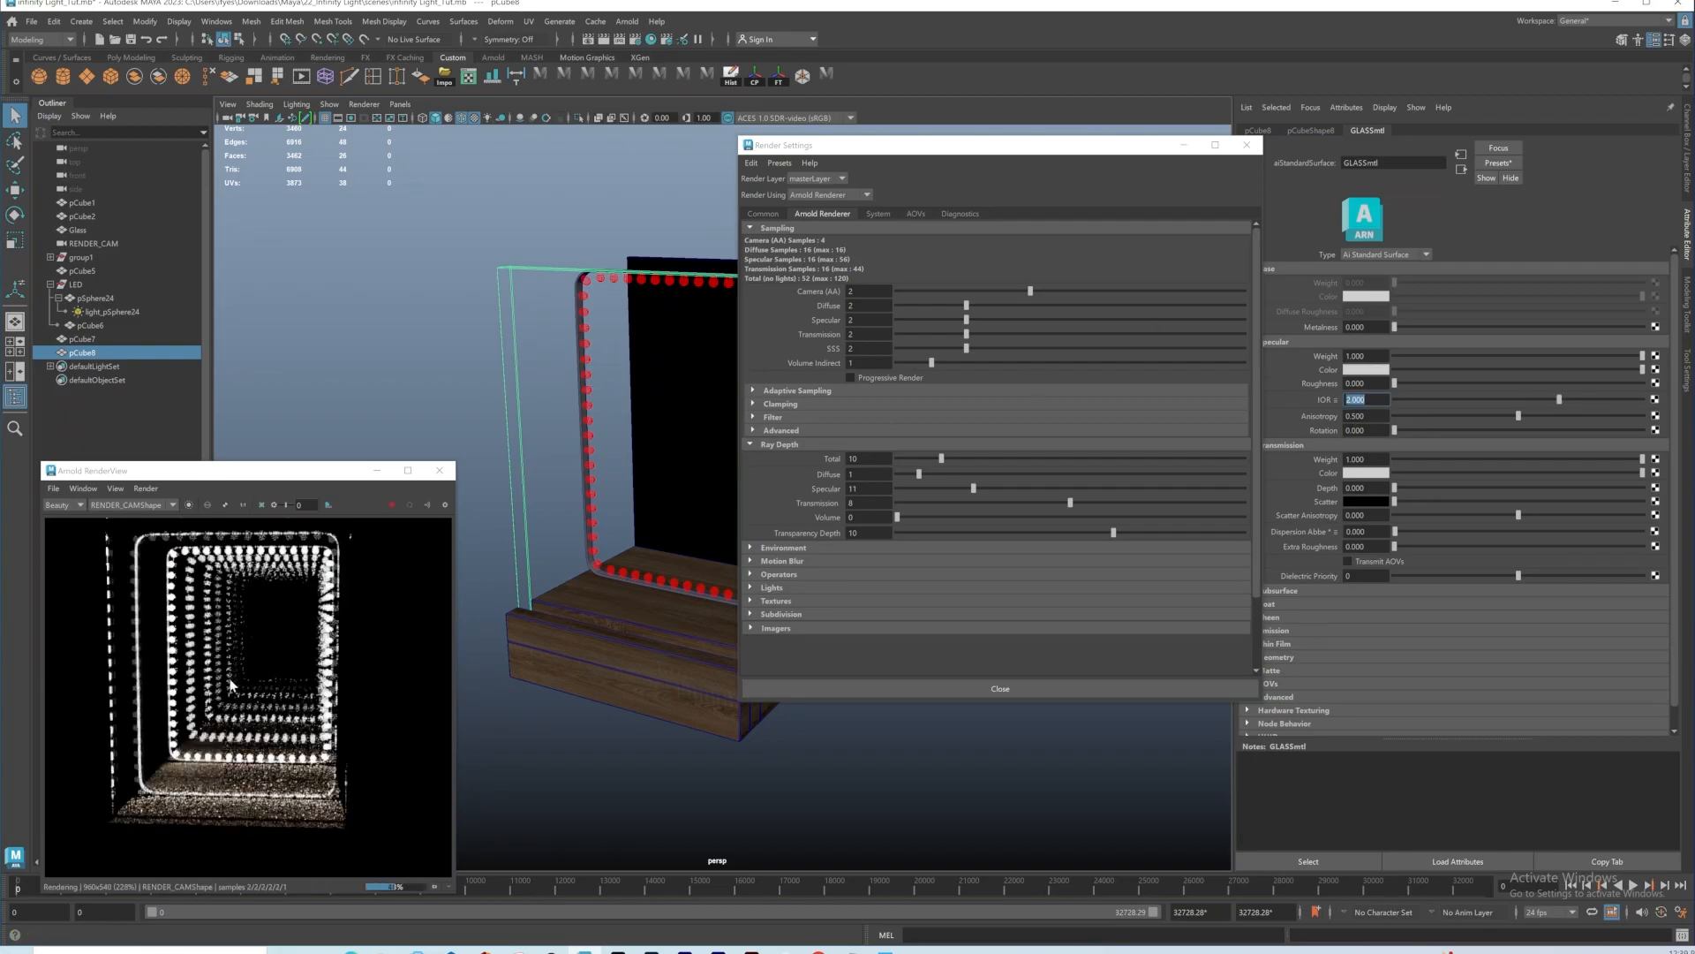
text(2.08)
key(Return)
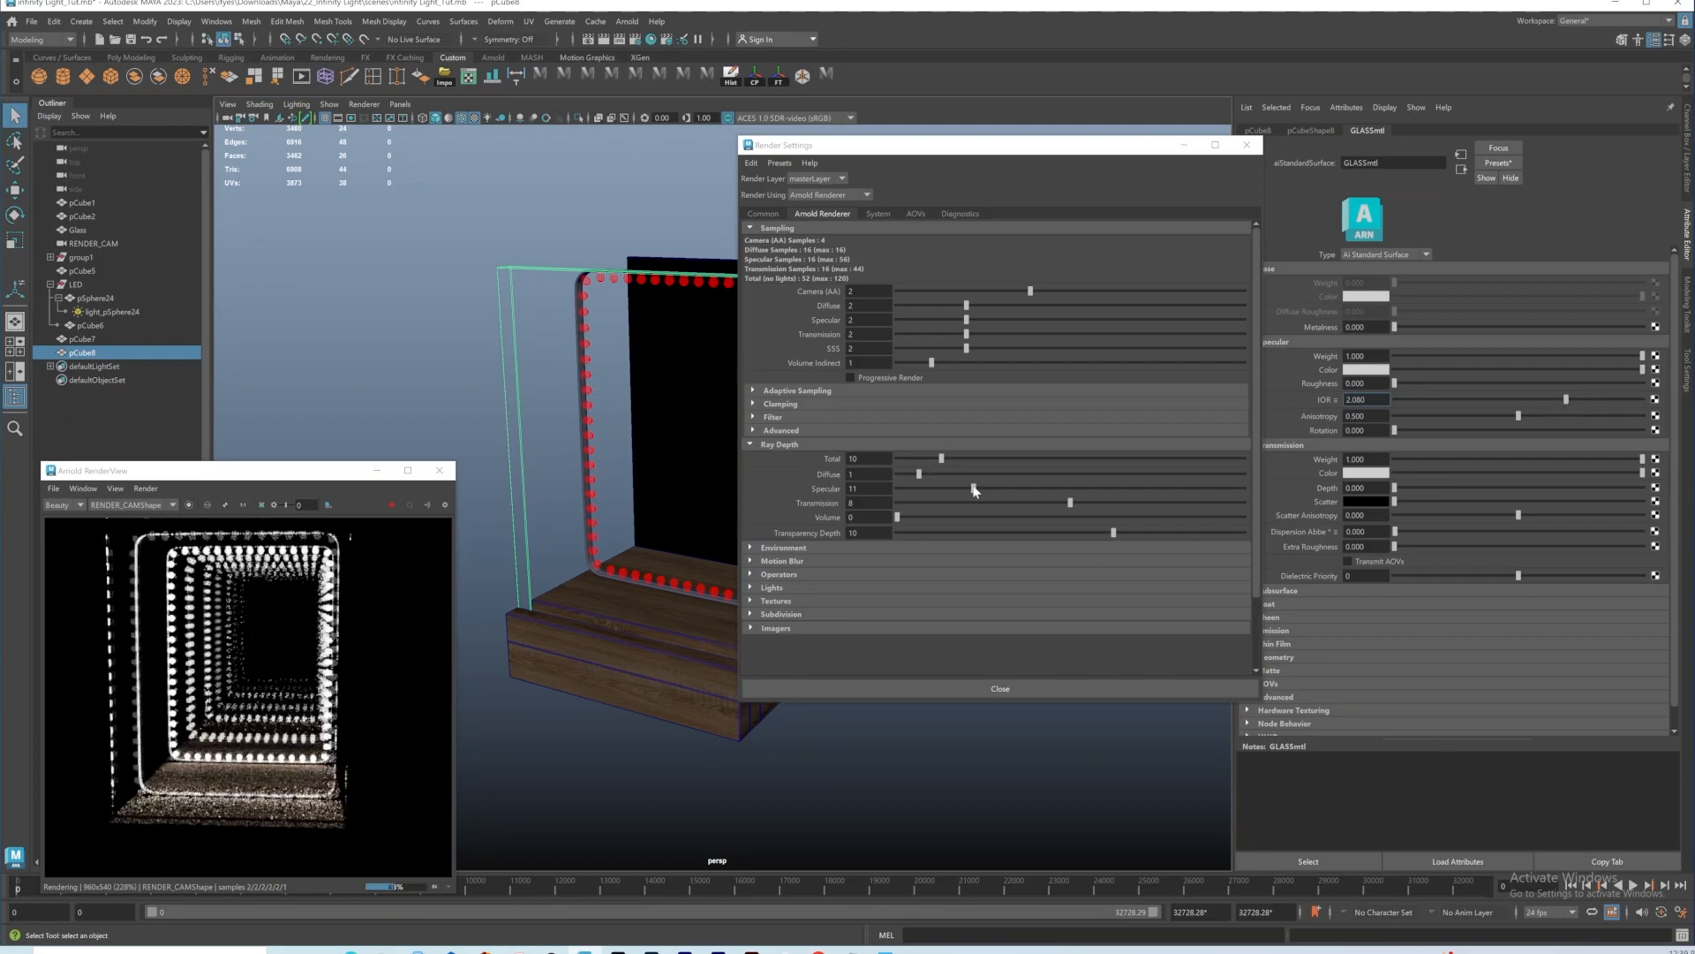
Step: Set the specular ray depth to 13 and show the front panel's shape attributes
drag(974, 491, 987, 491)
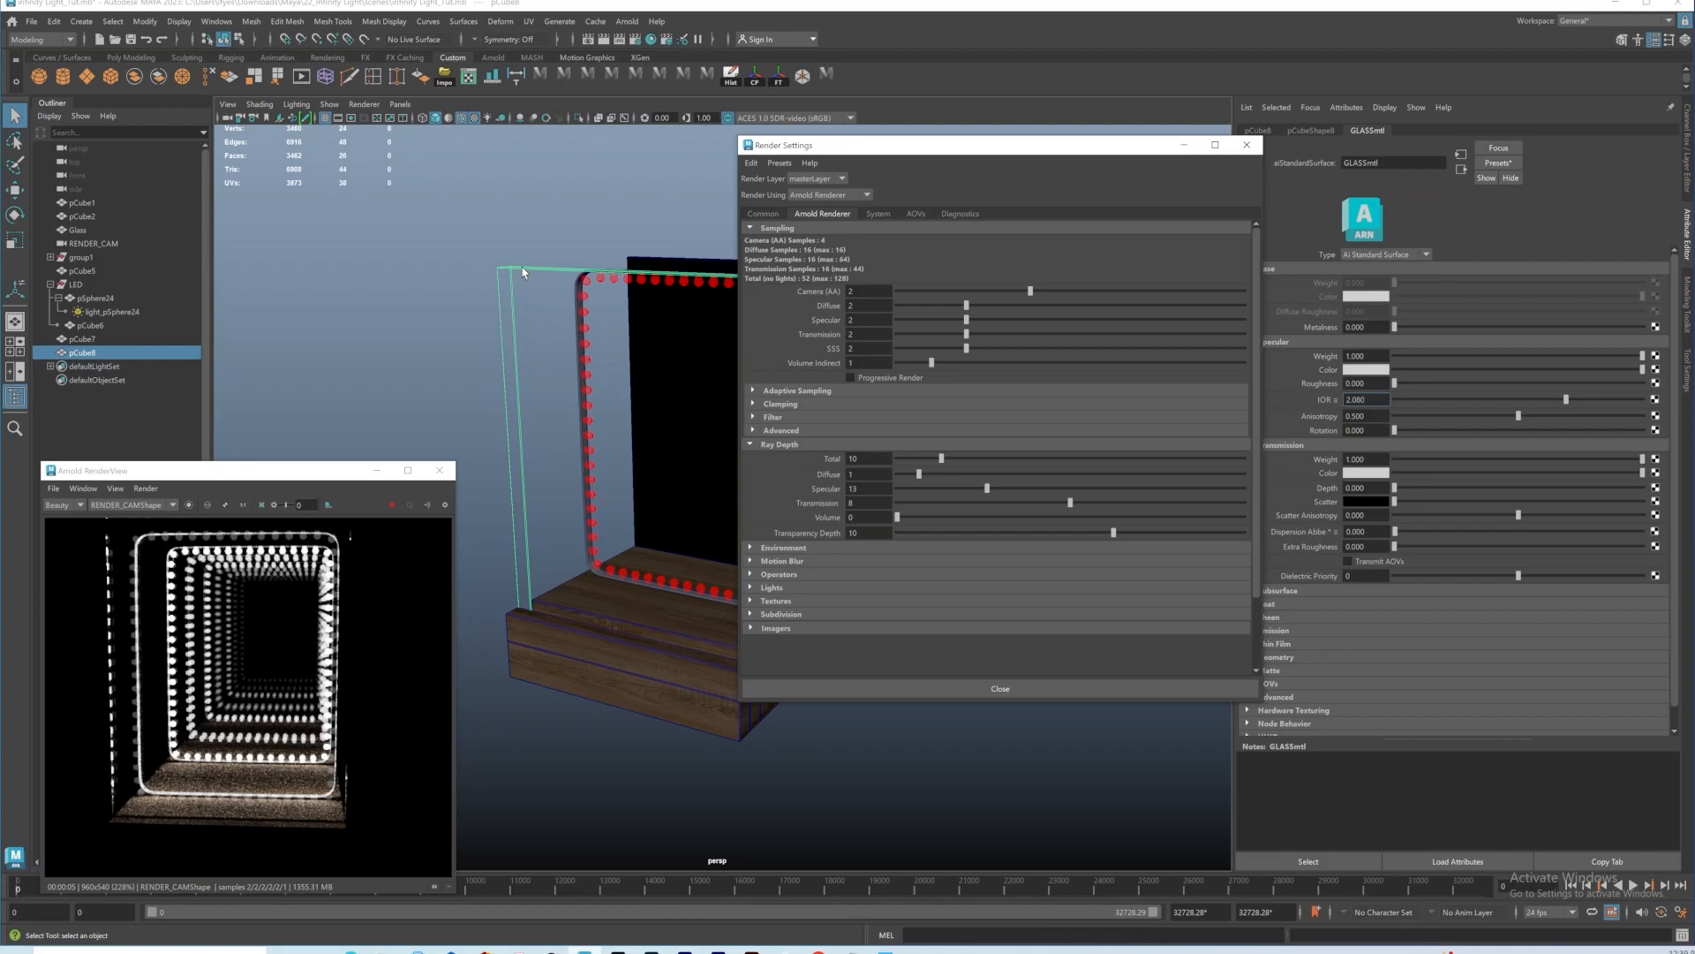
click(1319, 133)
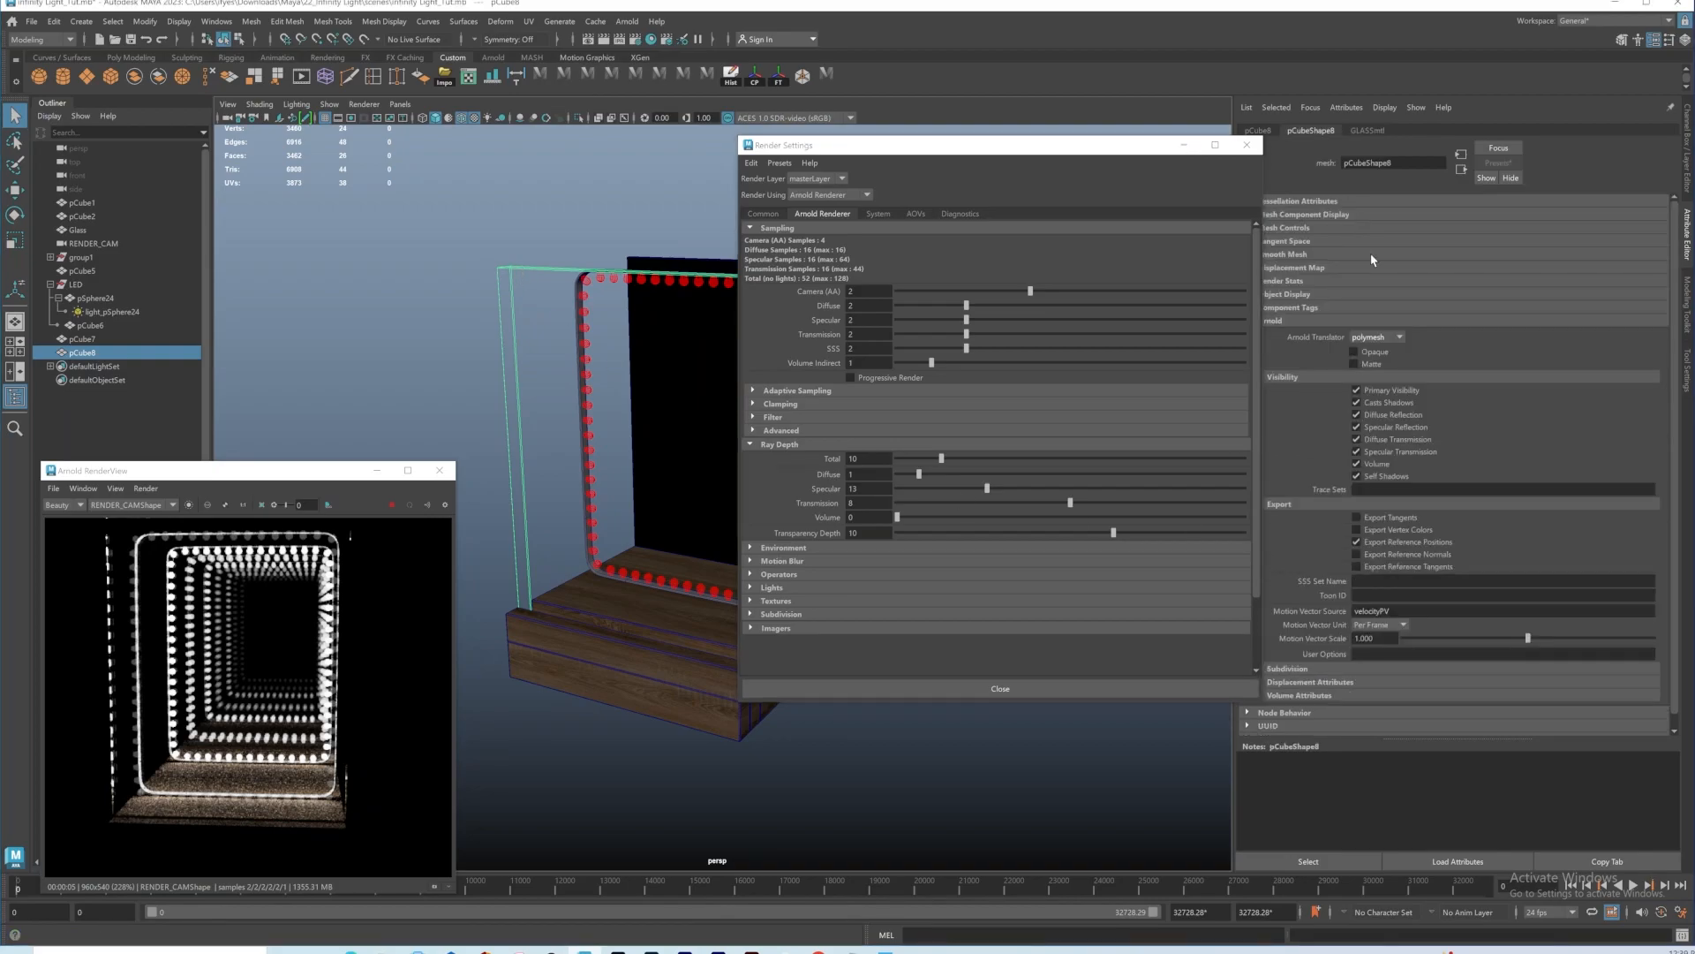
Step: Turn off the front panel's primary visibility and make the bulbs' mesh light visible in the render
click(1357, 392)
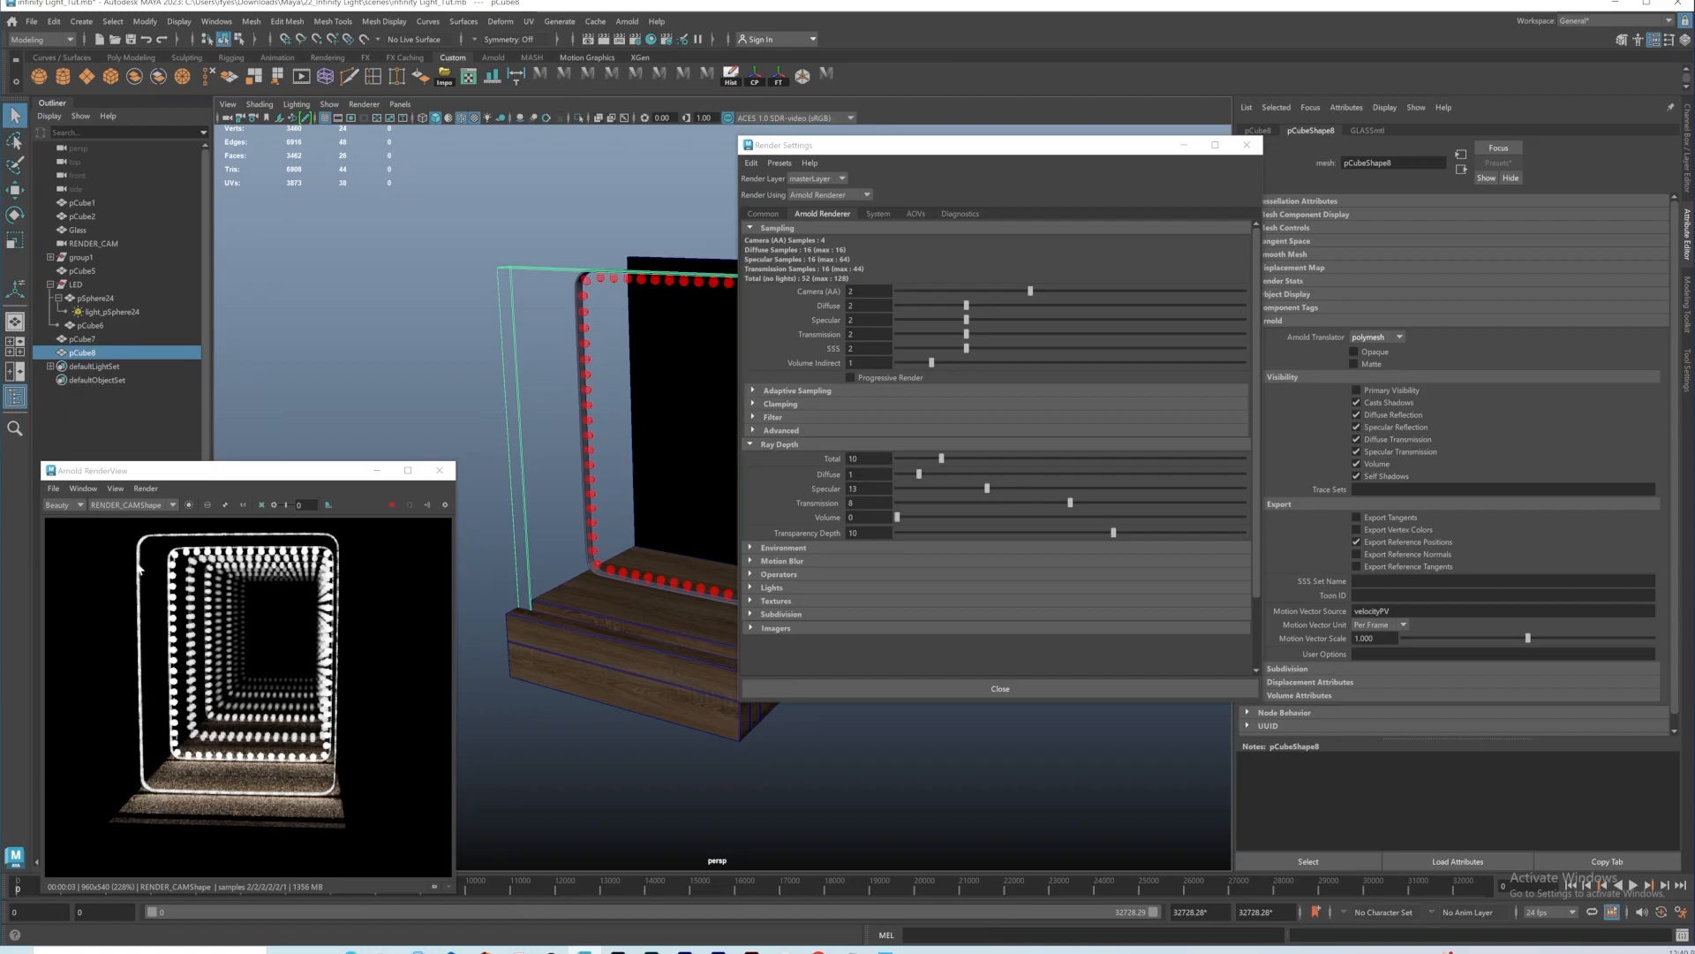
click(117, 312)
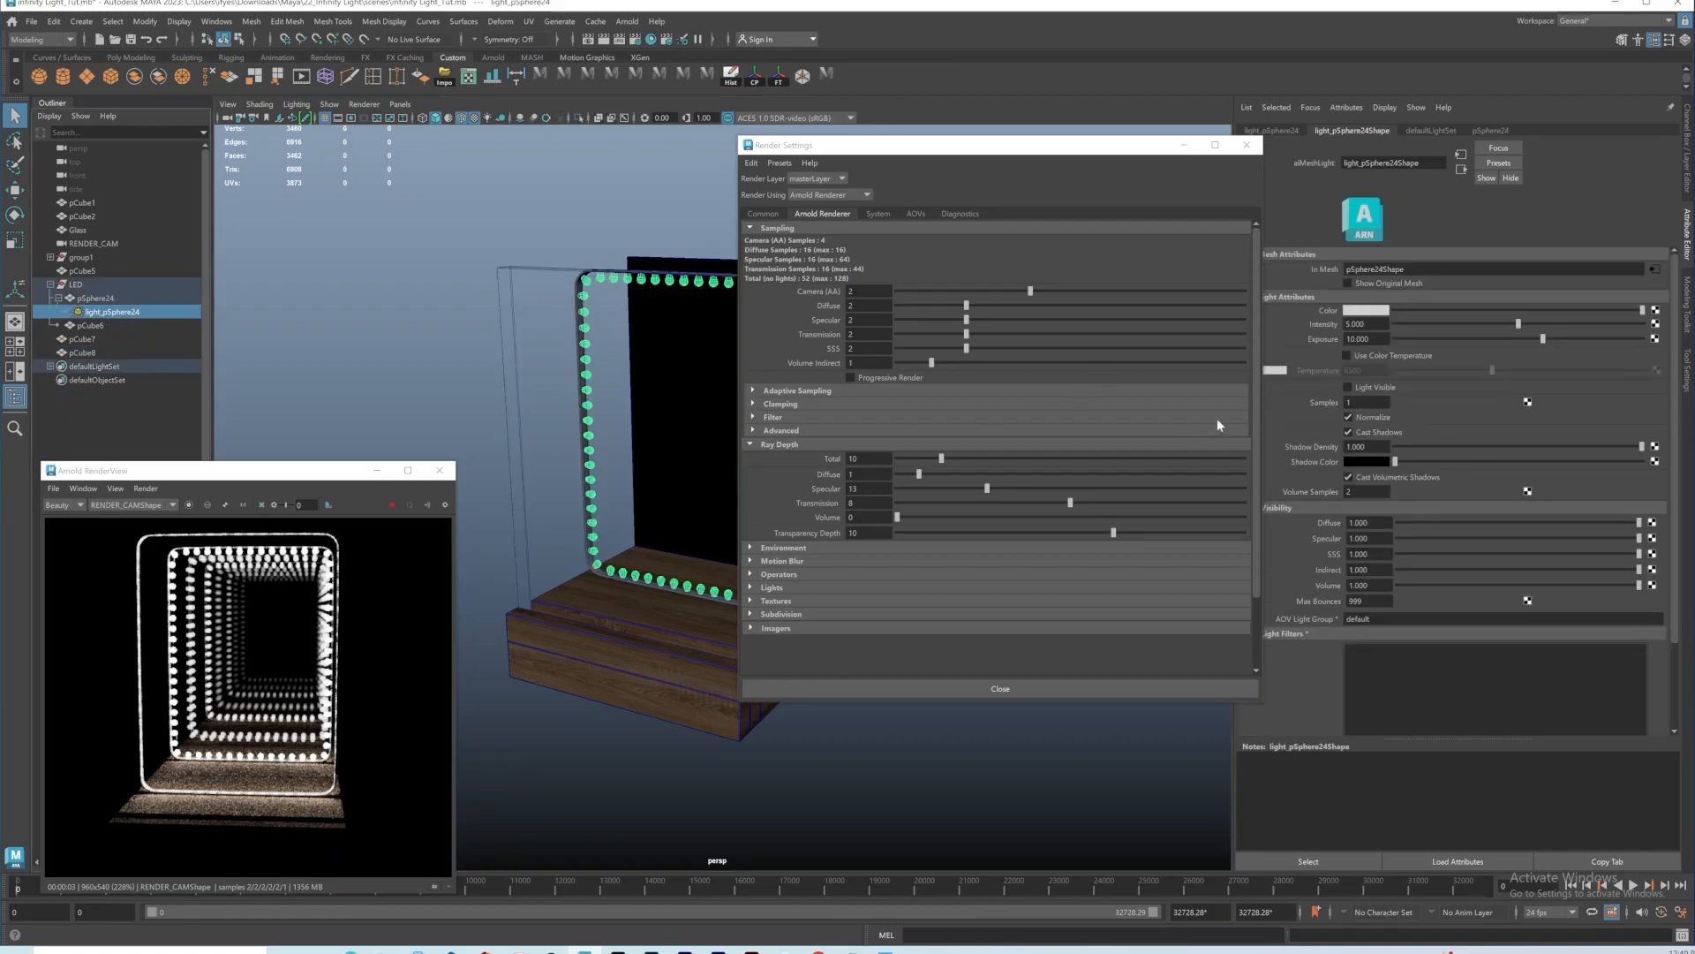
click(1347, 387)
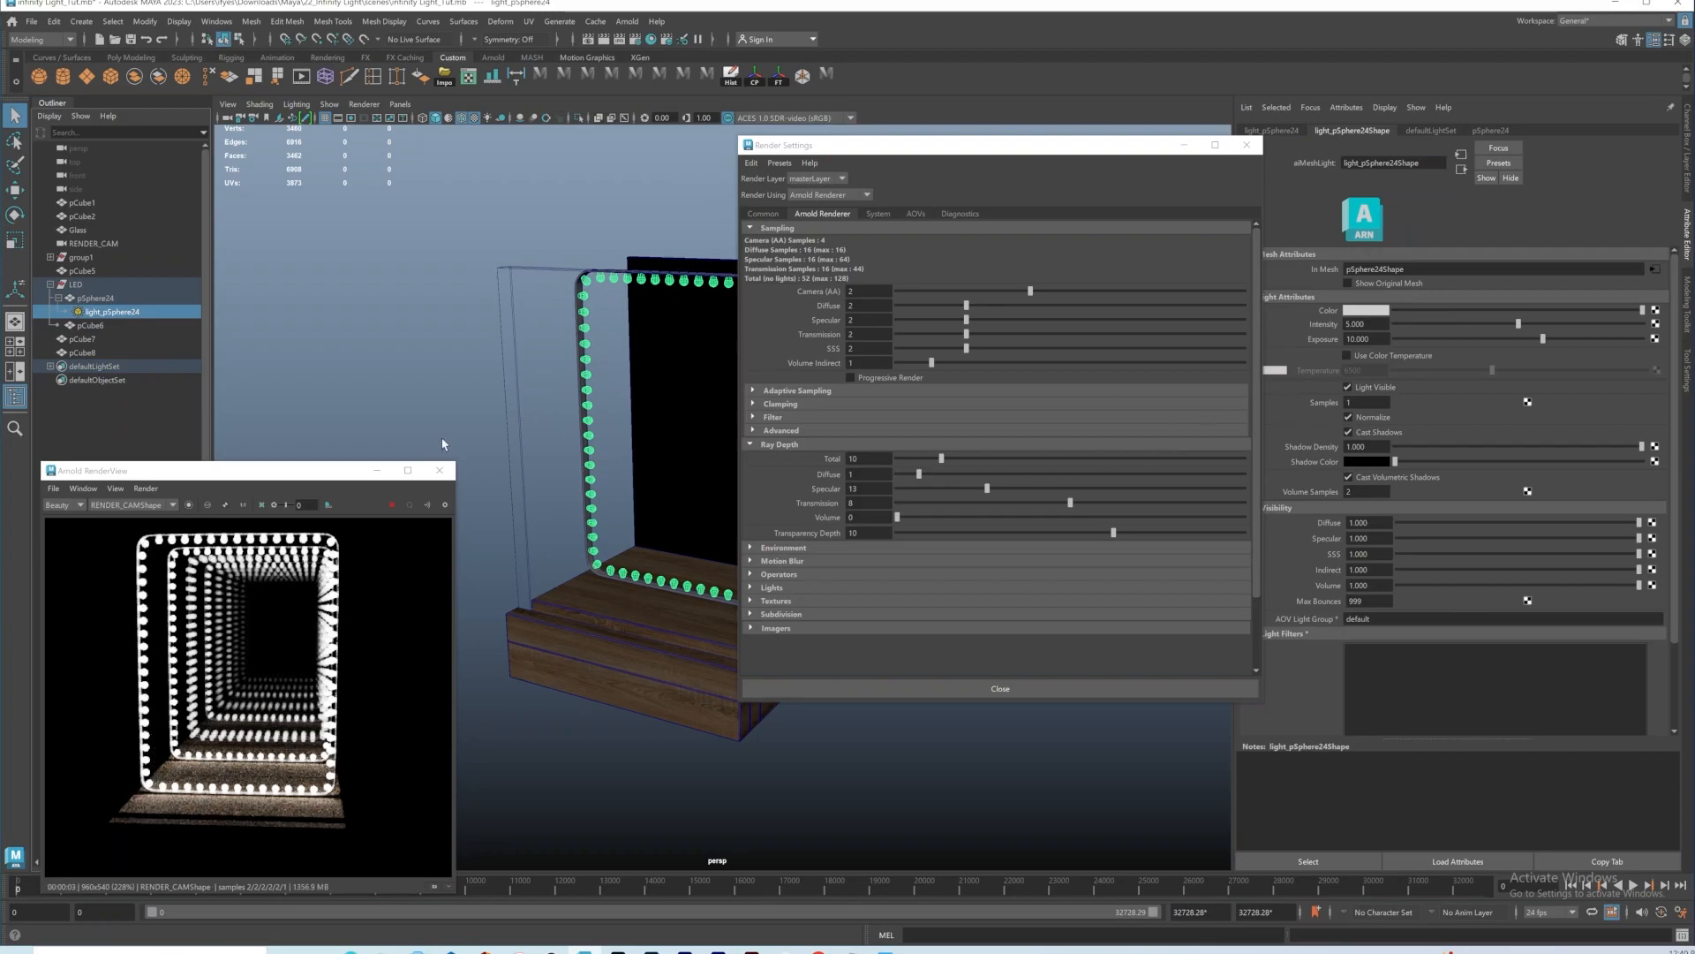
Step: Set the specular IOR of the front panel's GLASSmtl material to 2.362
click(510, 270)
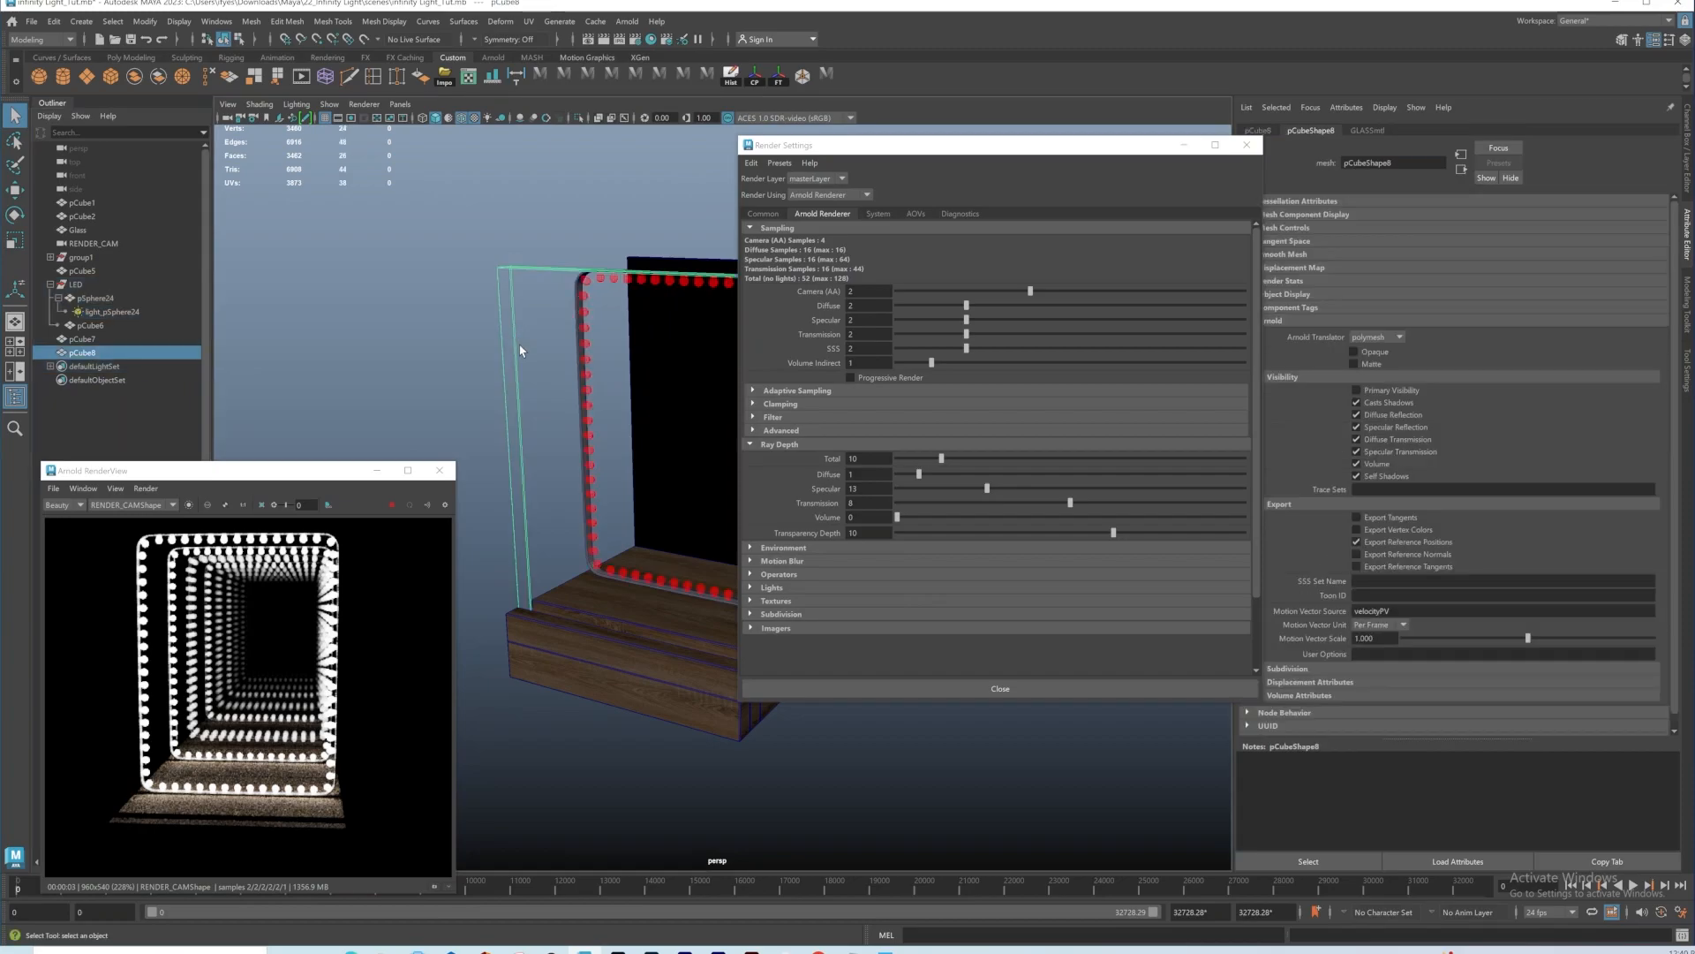
alt+drag(553, 332, 451, 205)
click(1367, 131)
drag(1567, 400, 1589, 400)
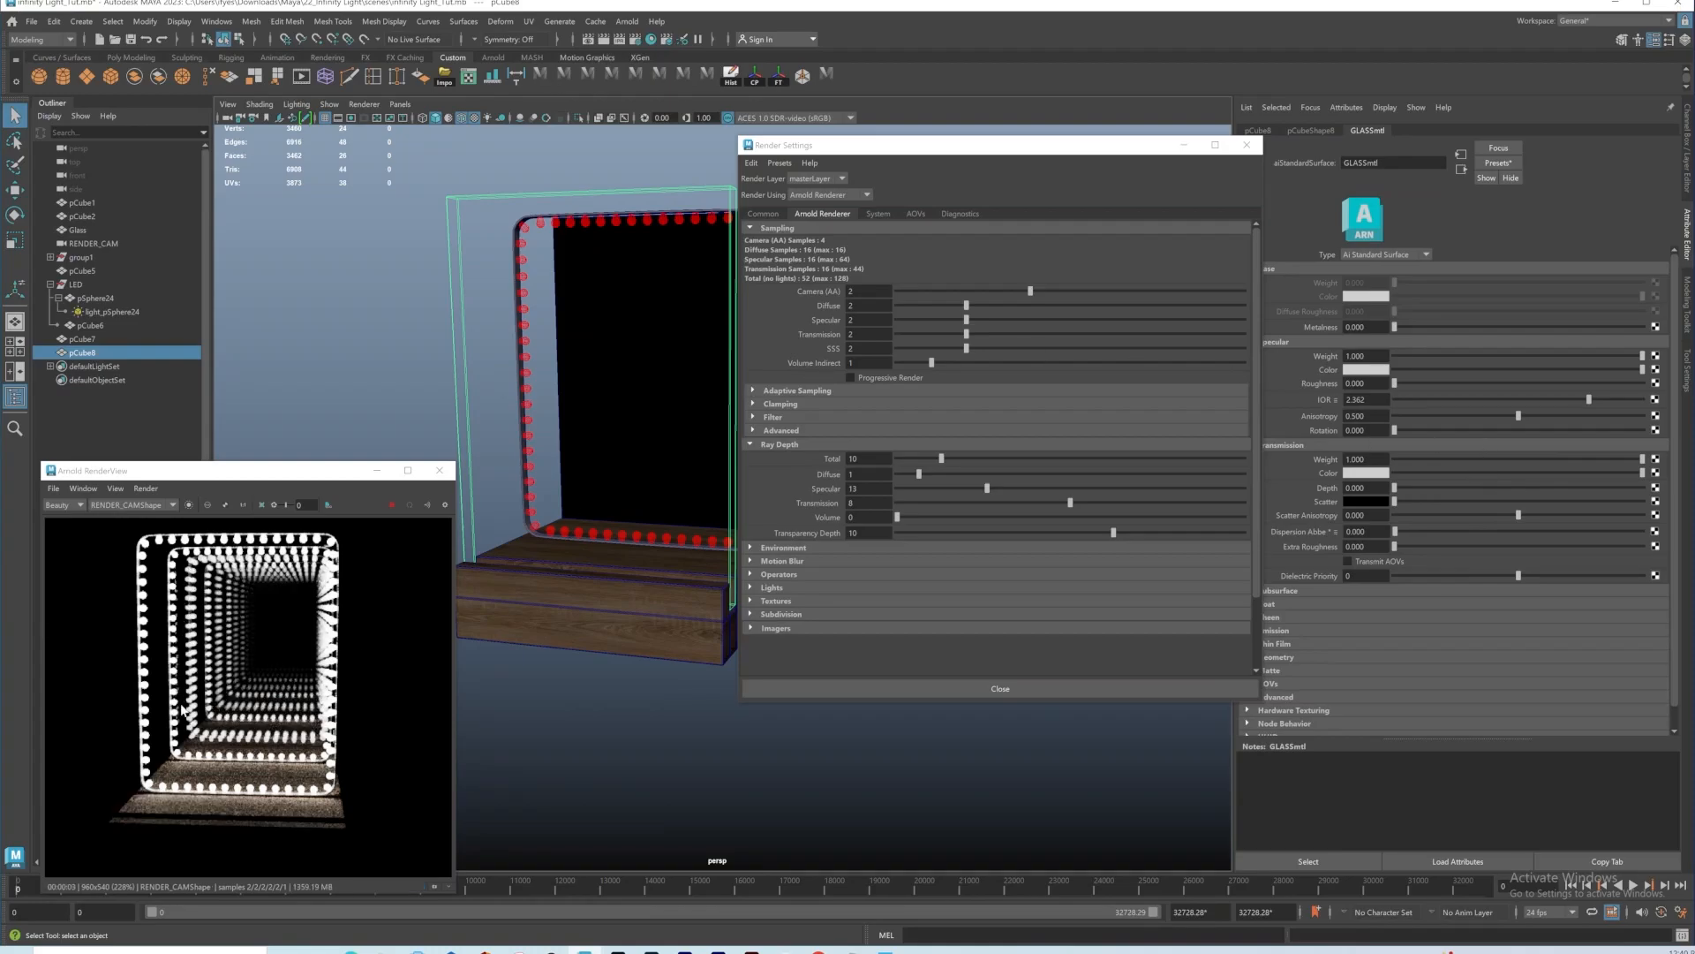
Step: Change the color of the bulbs' mesh light to cyan
click(112, 311)
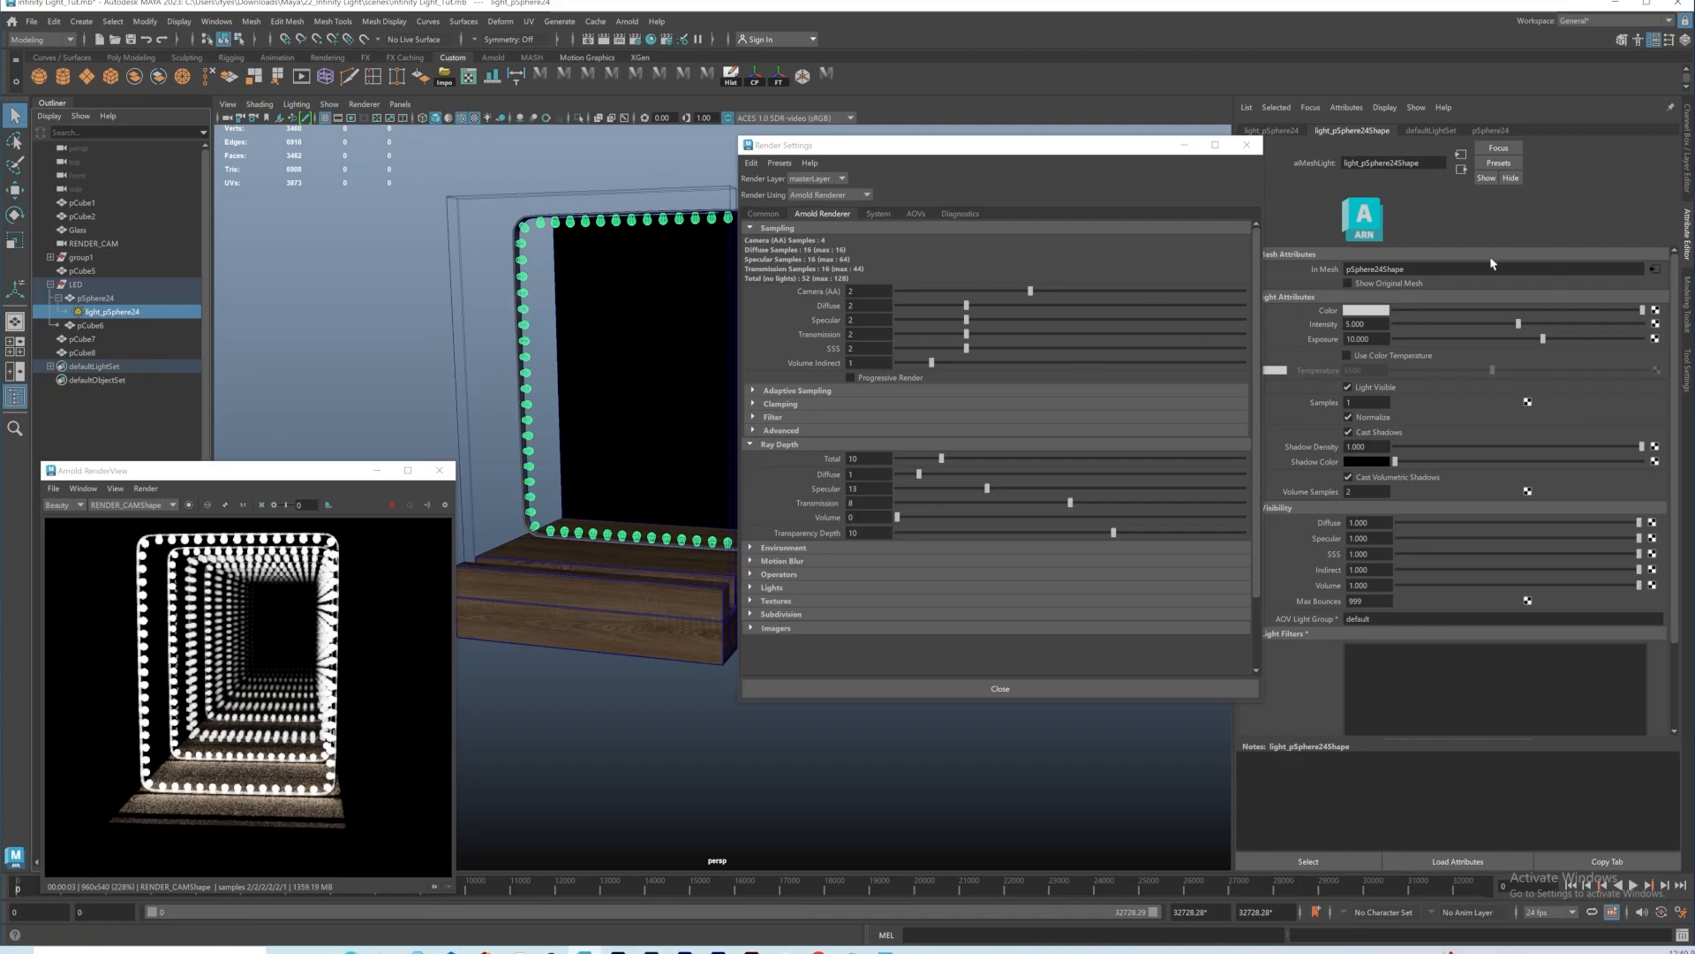
click(1374, 310)
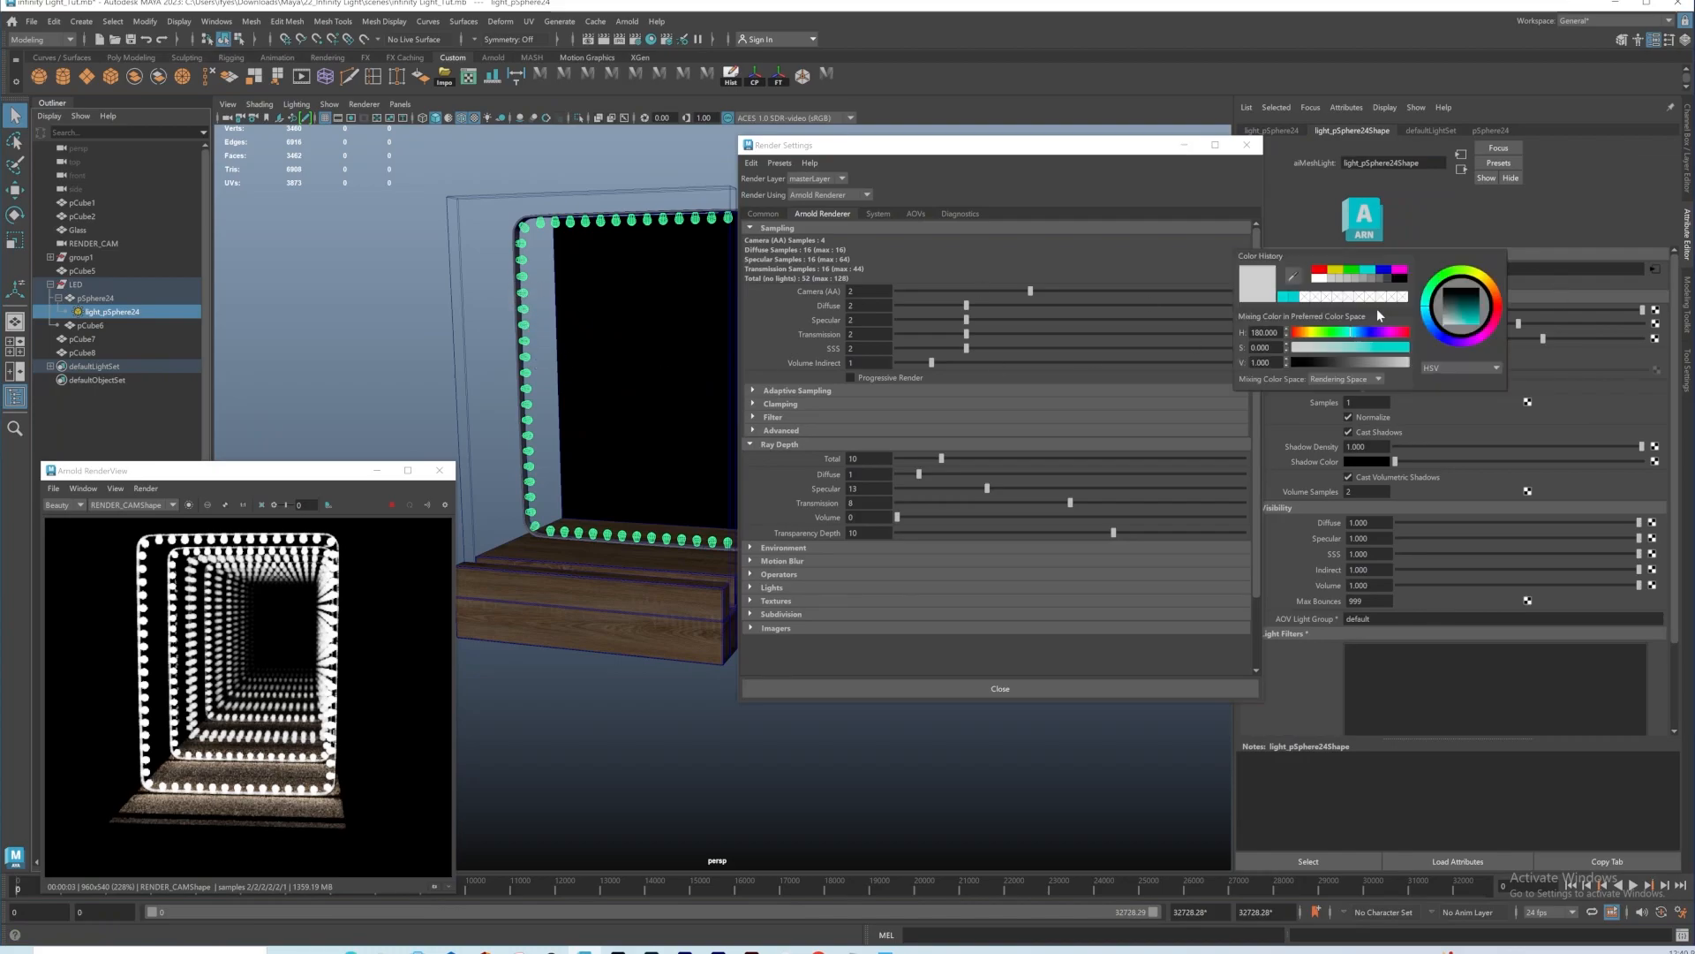
click(1371, 271)
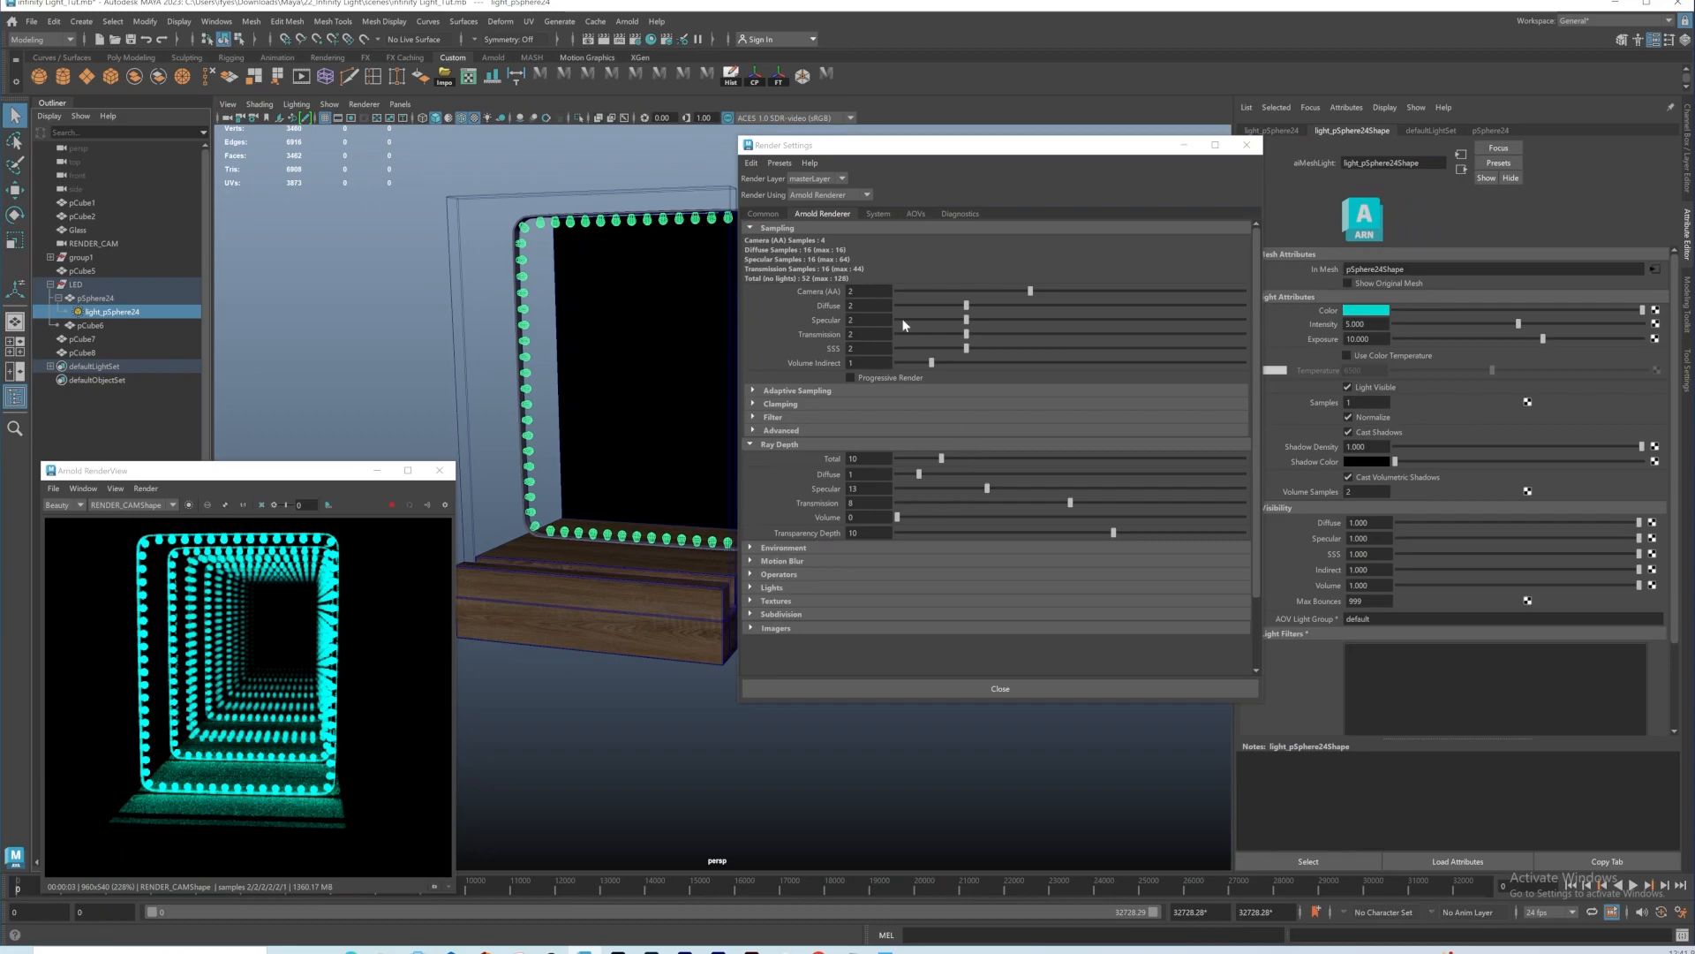
Step: Add the diffuse_direct, diffuse_indirect, emission, specular_direct, specular_indirect, sss and transmission AOVs to the active Arnold AOVs
drag(912, 145, 880, 145)
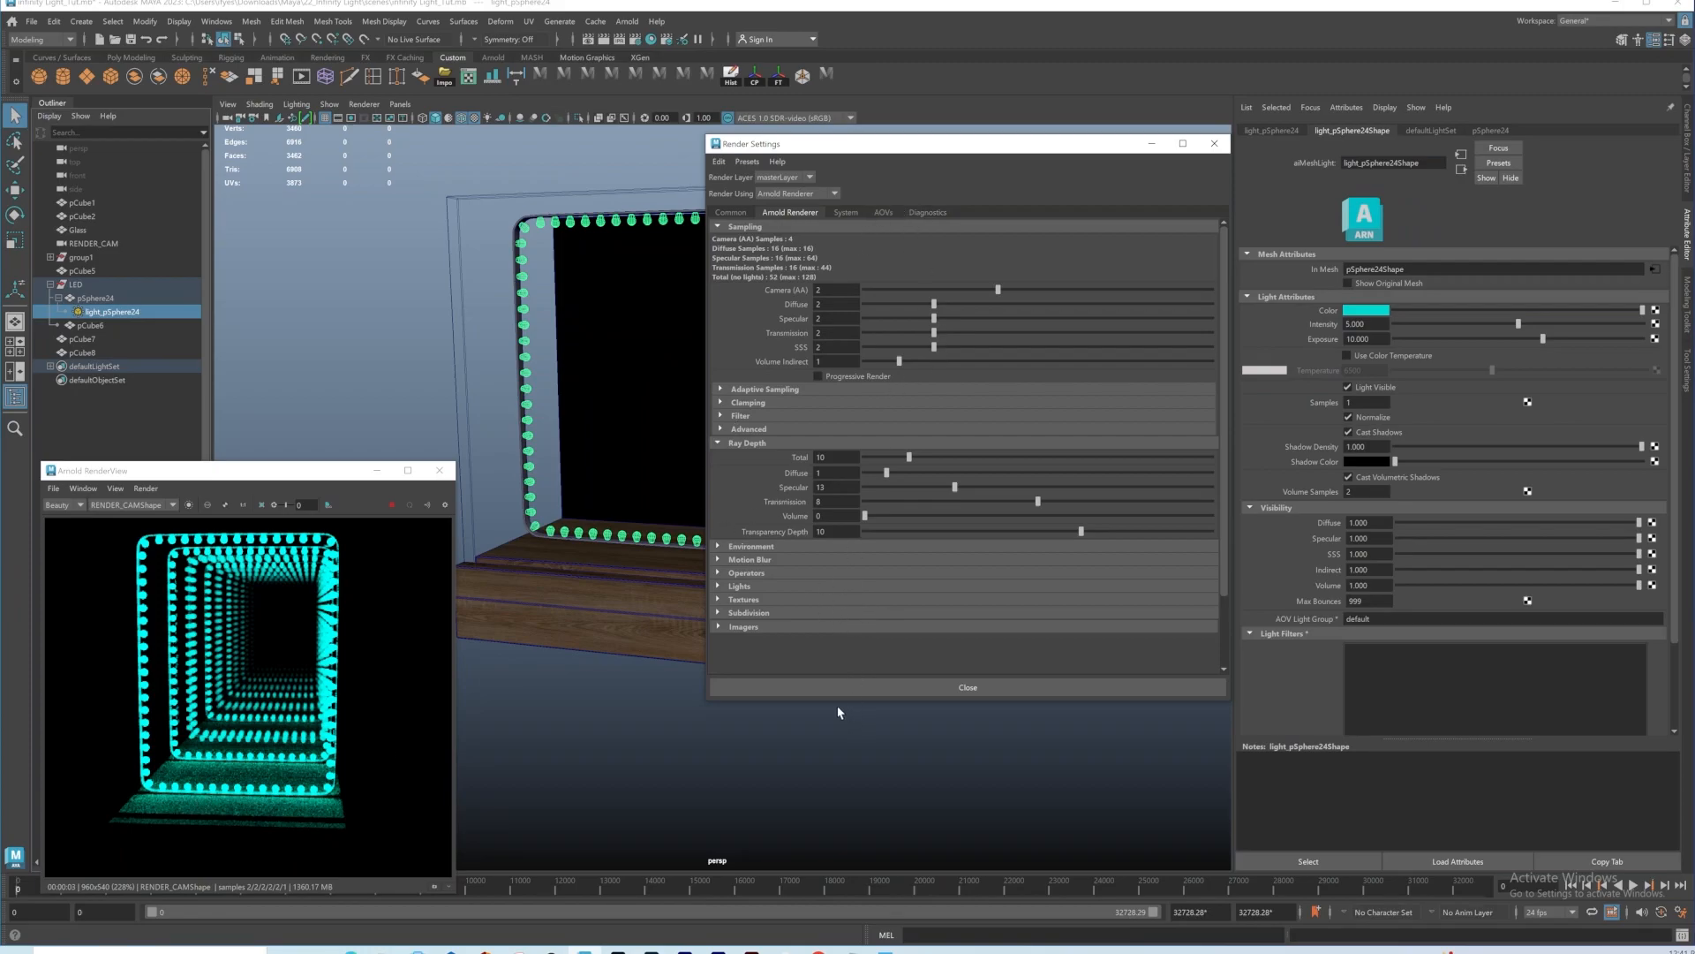
click(883, 212)
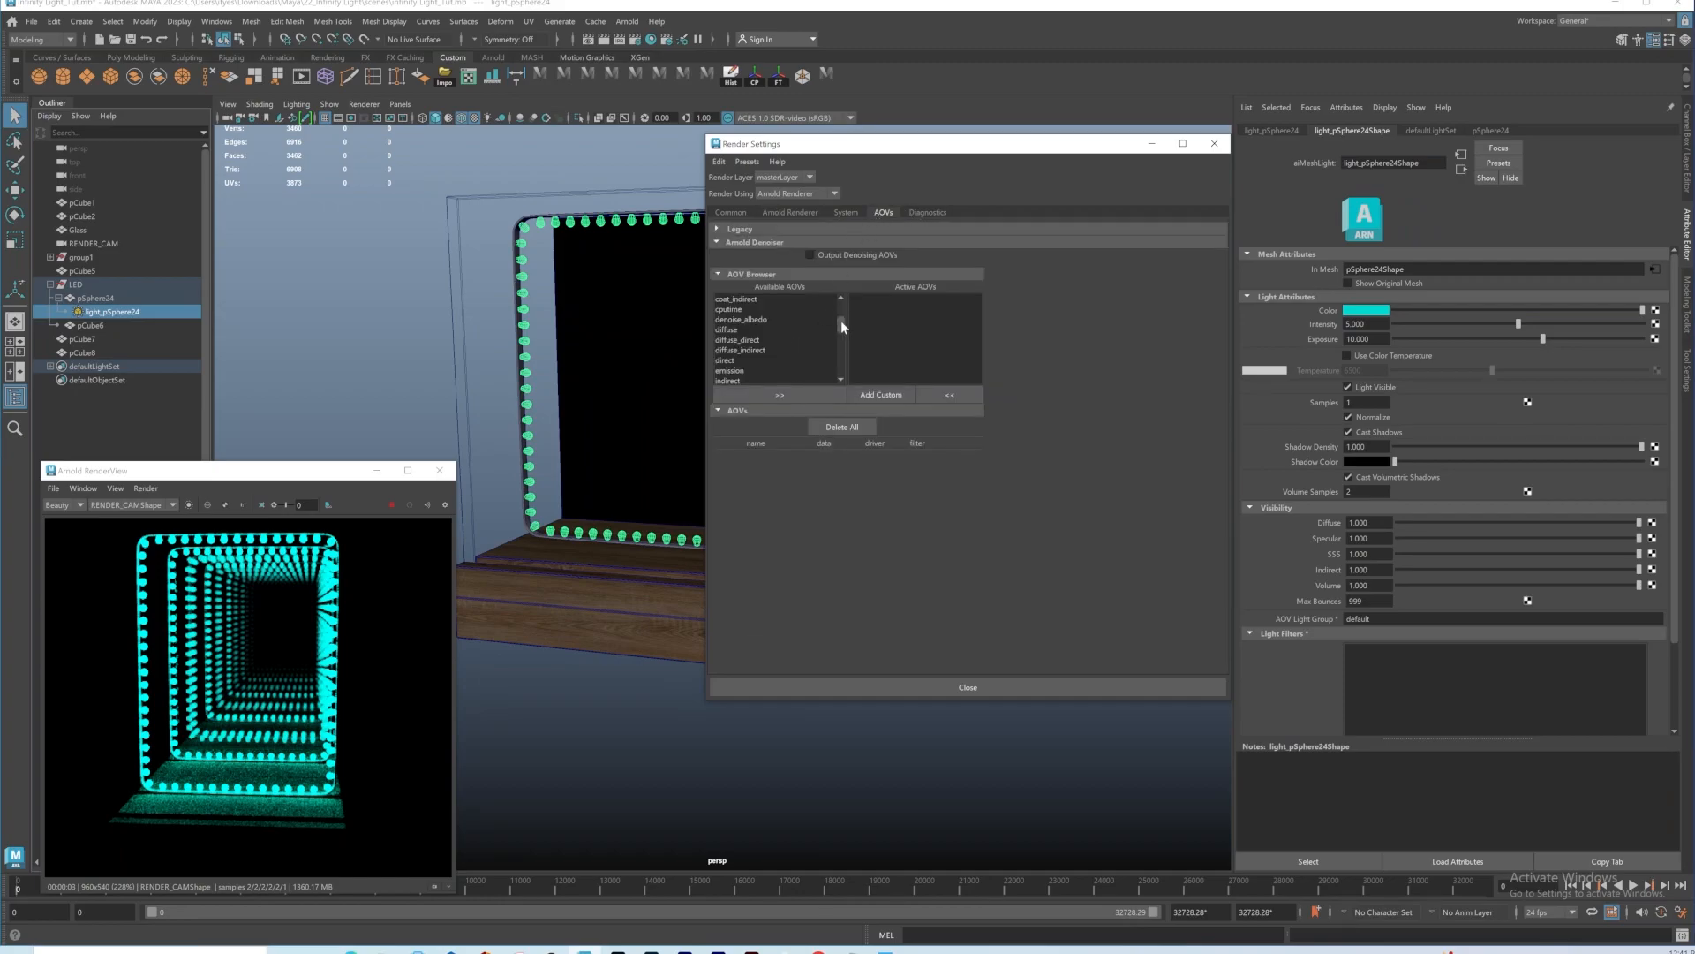
drag(841, 321, 840, 300)
scroll(792, 358, down, 2)
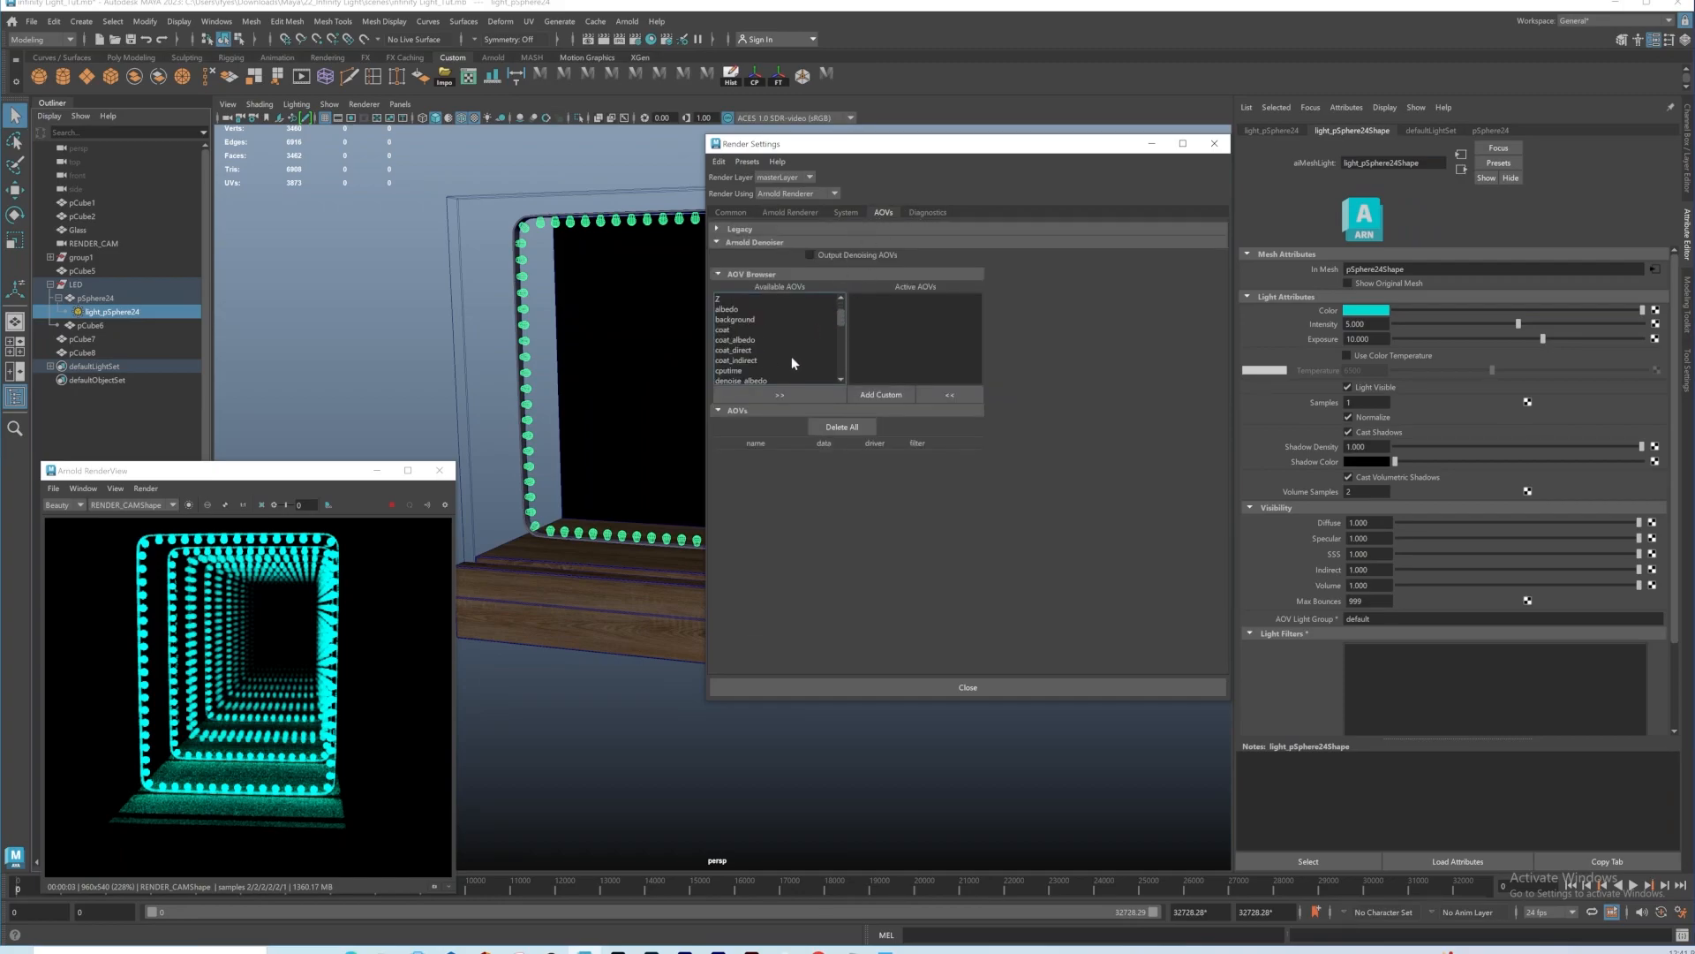
scroll(791, 357, down, 2)
click(748, 339)
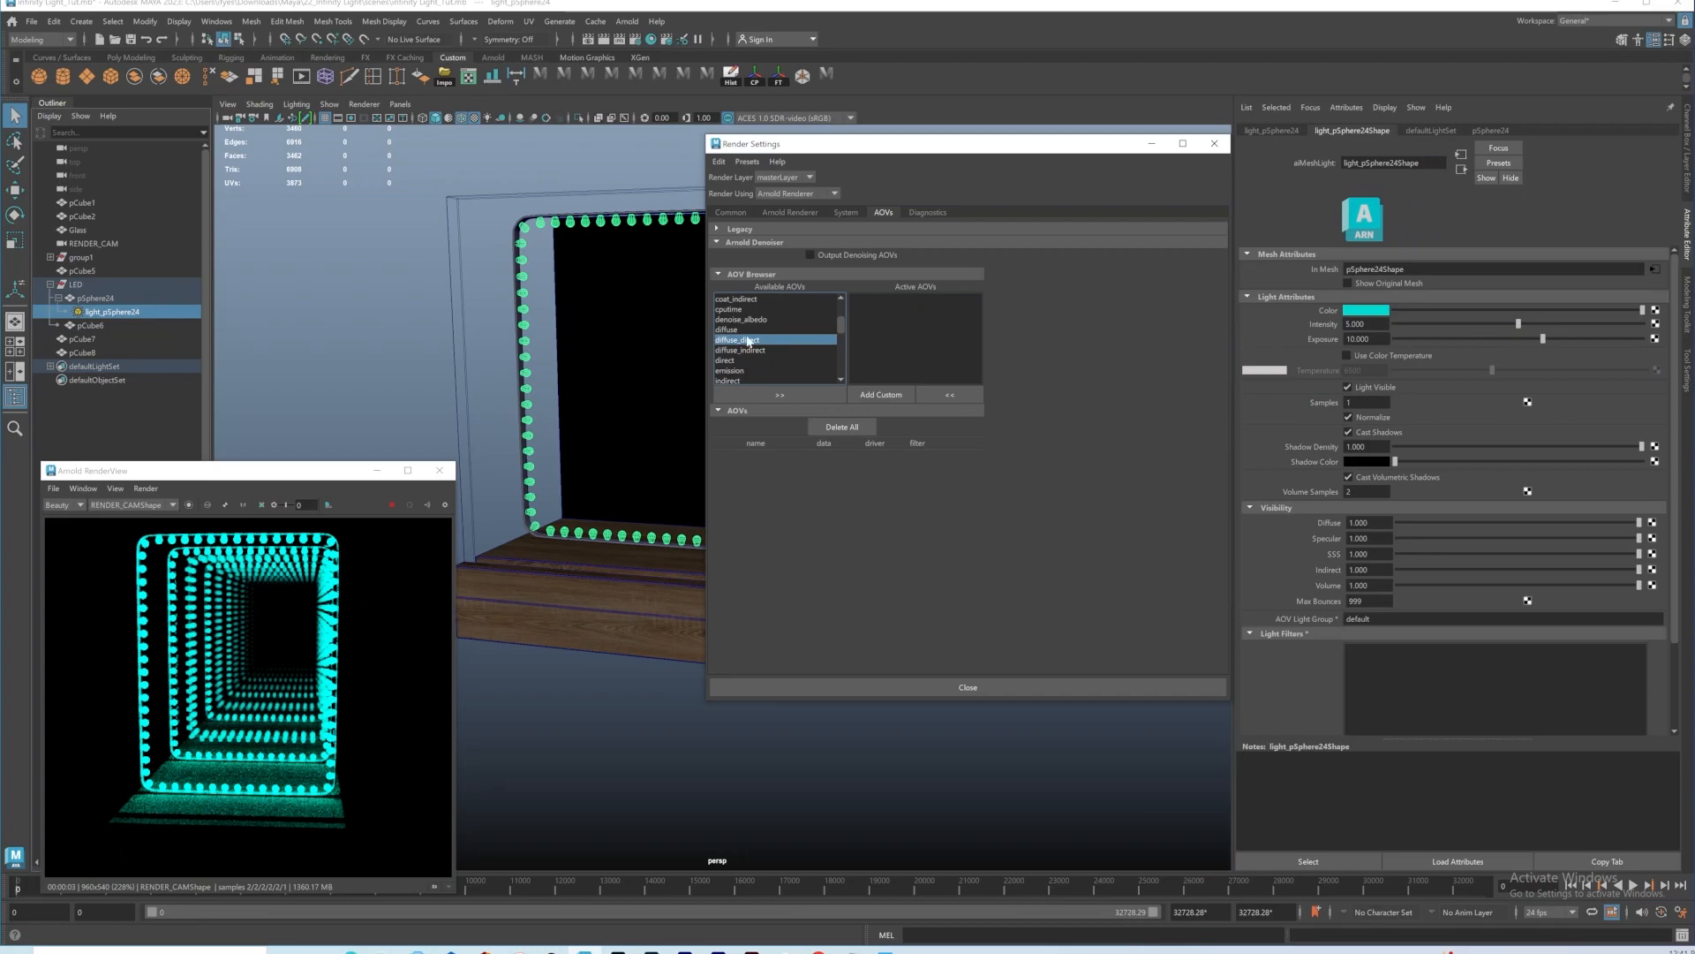
shift+click(755, 351)
ctrl+click(744, 370)
scroll(788, 355, down, 1)
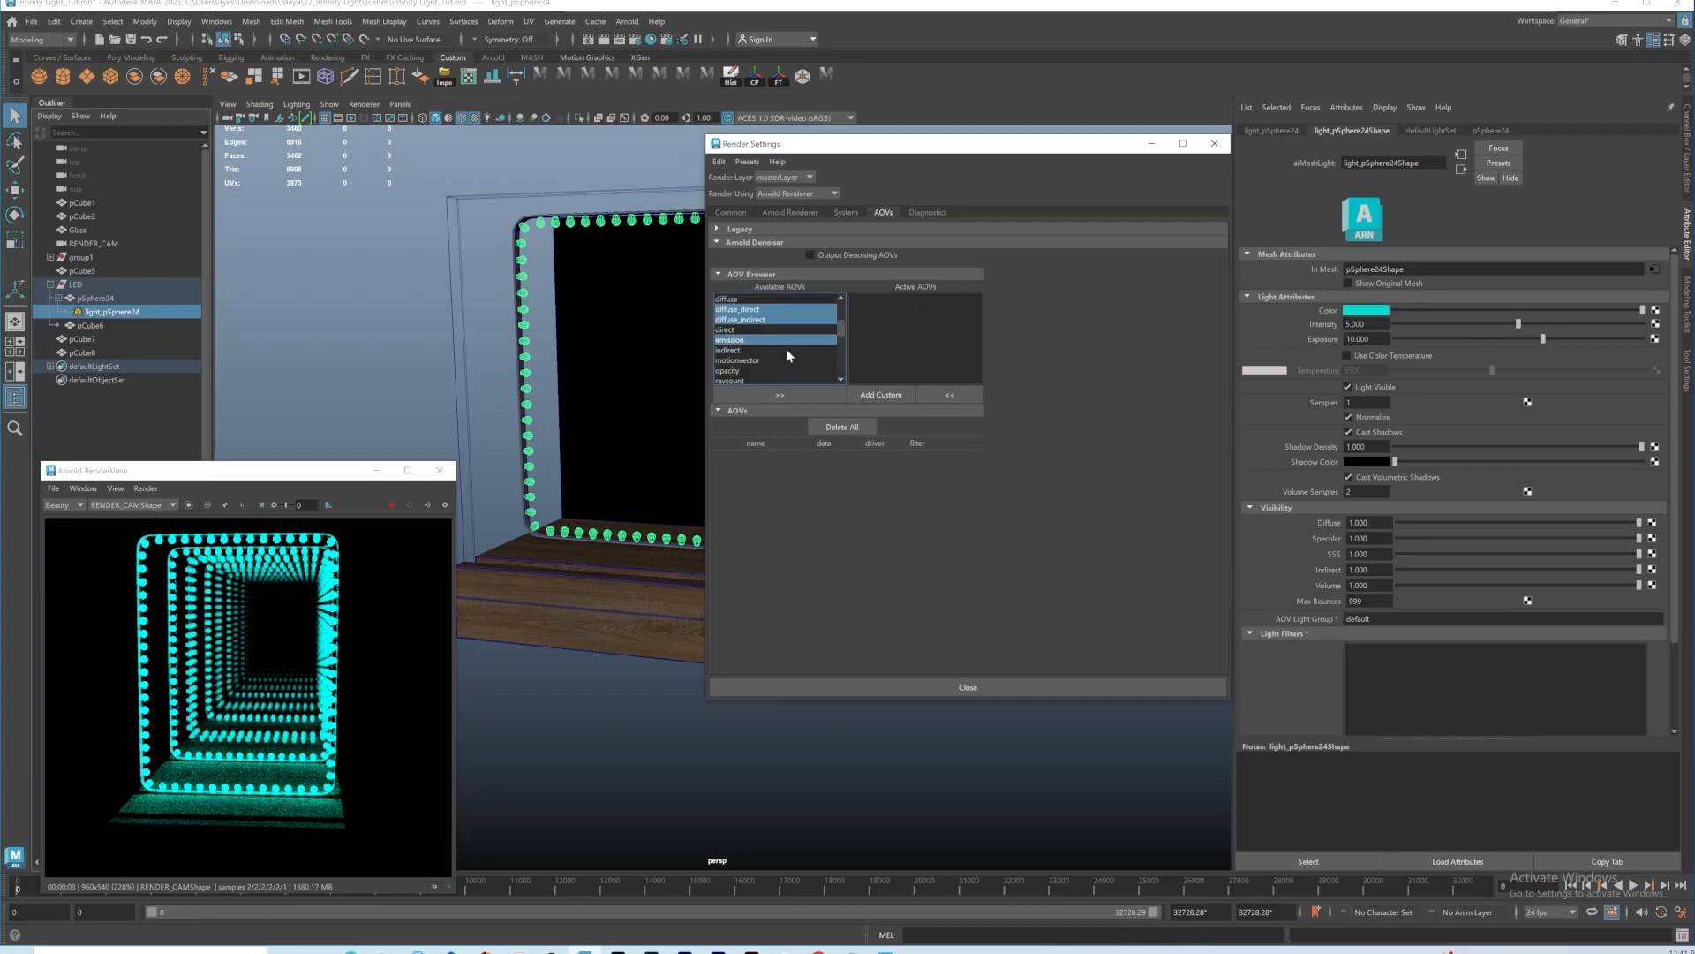
scroll(786, 348, down, 4)
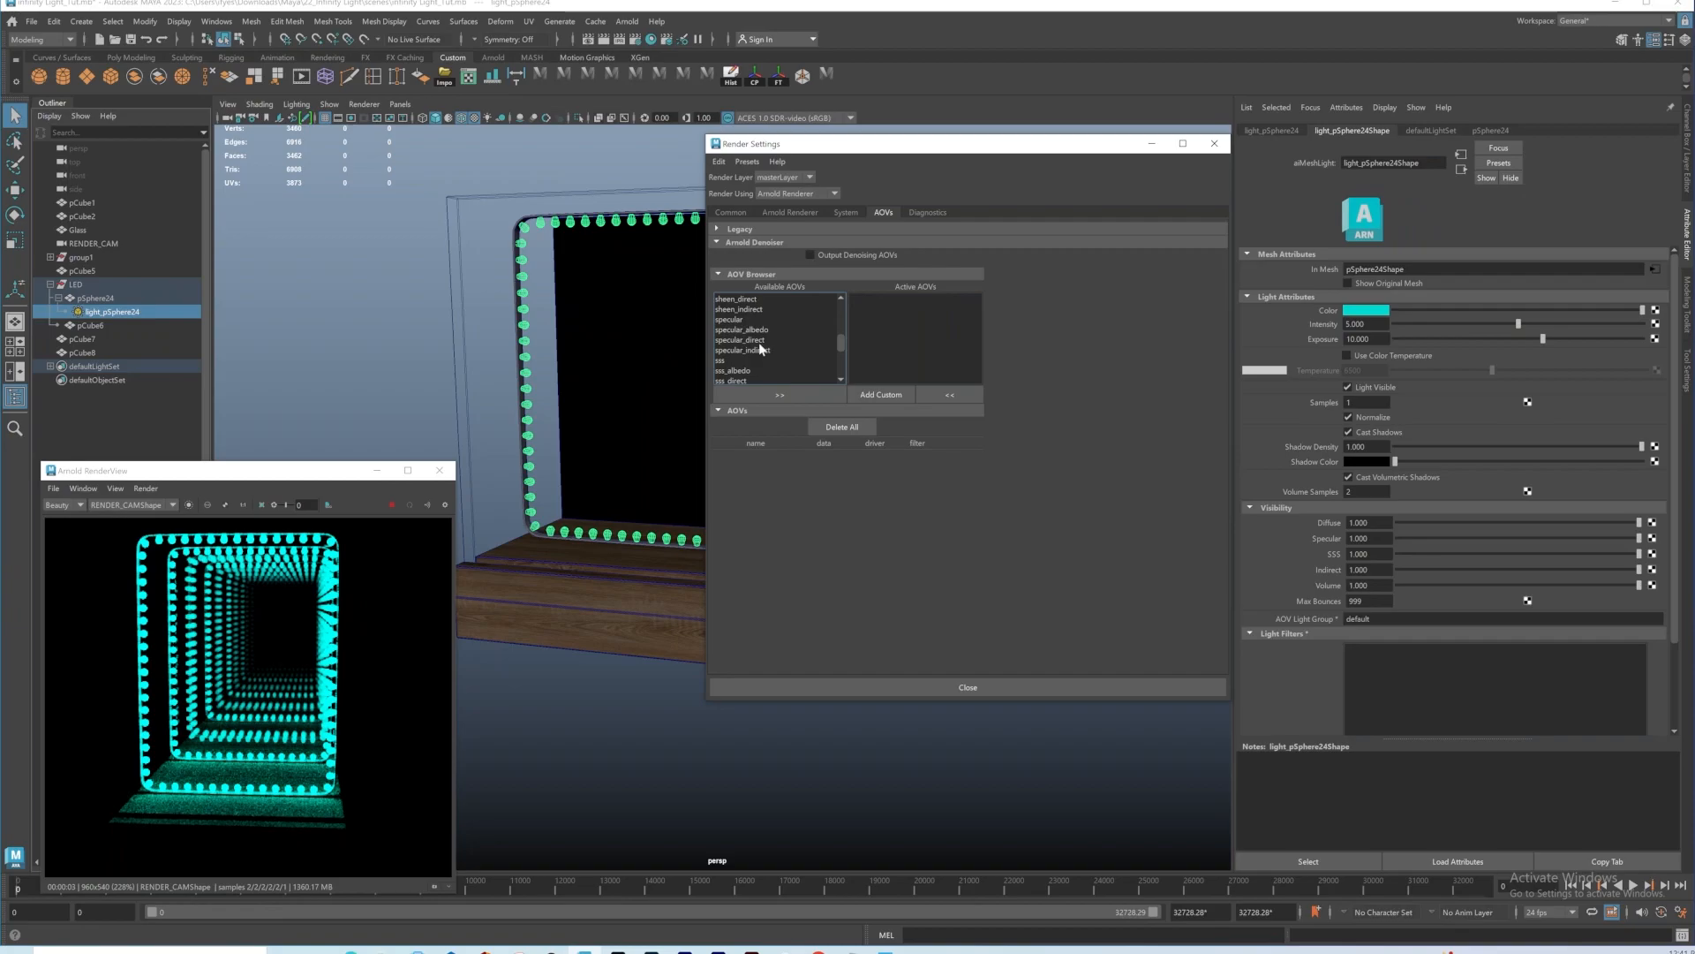
ctrl+click(759, 340)
ctrl+click(777, 350)
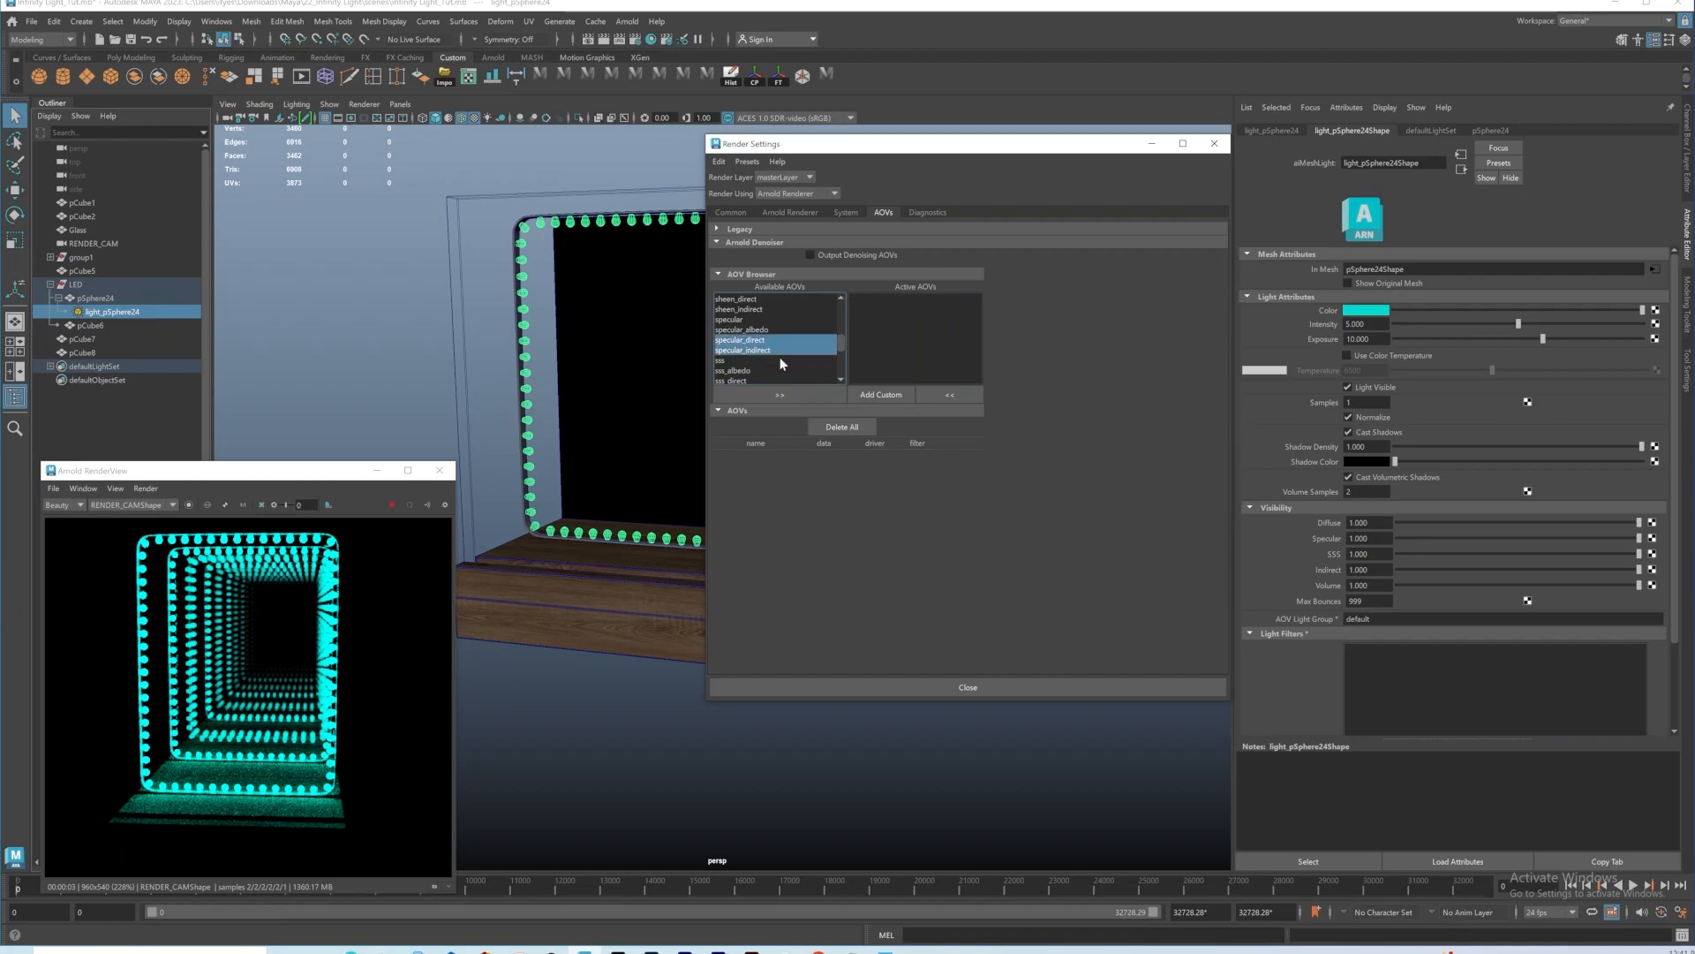
ctrl+click(735, 362)
scroll(784, 359, down, 1)
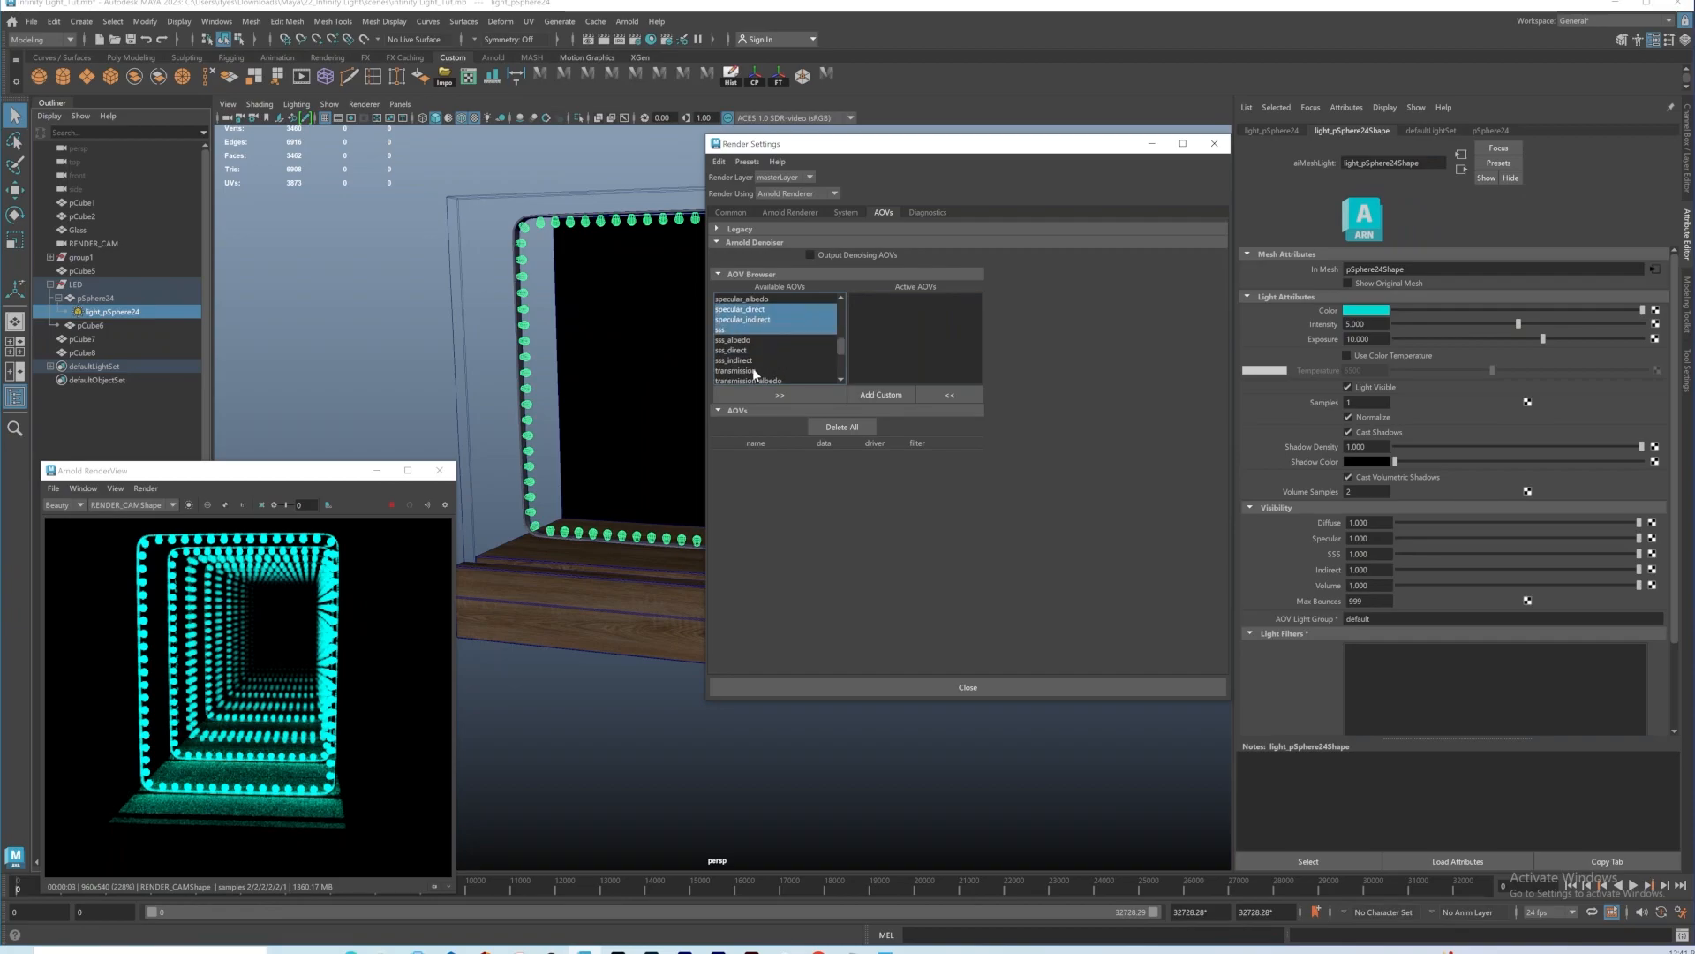
ctrl+click(750, 369)
scroll(793, 356, down, 1)
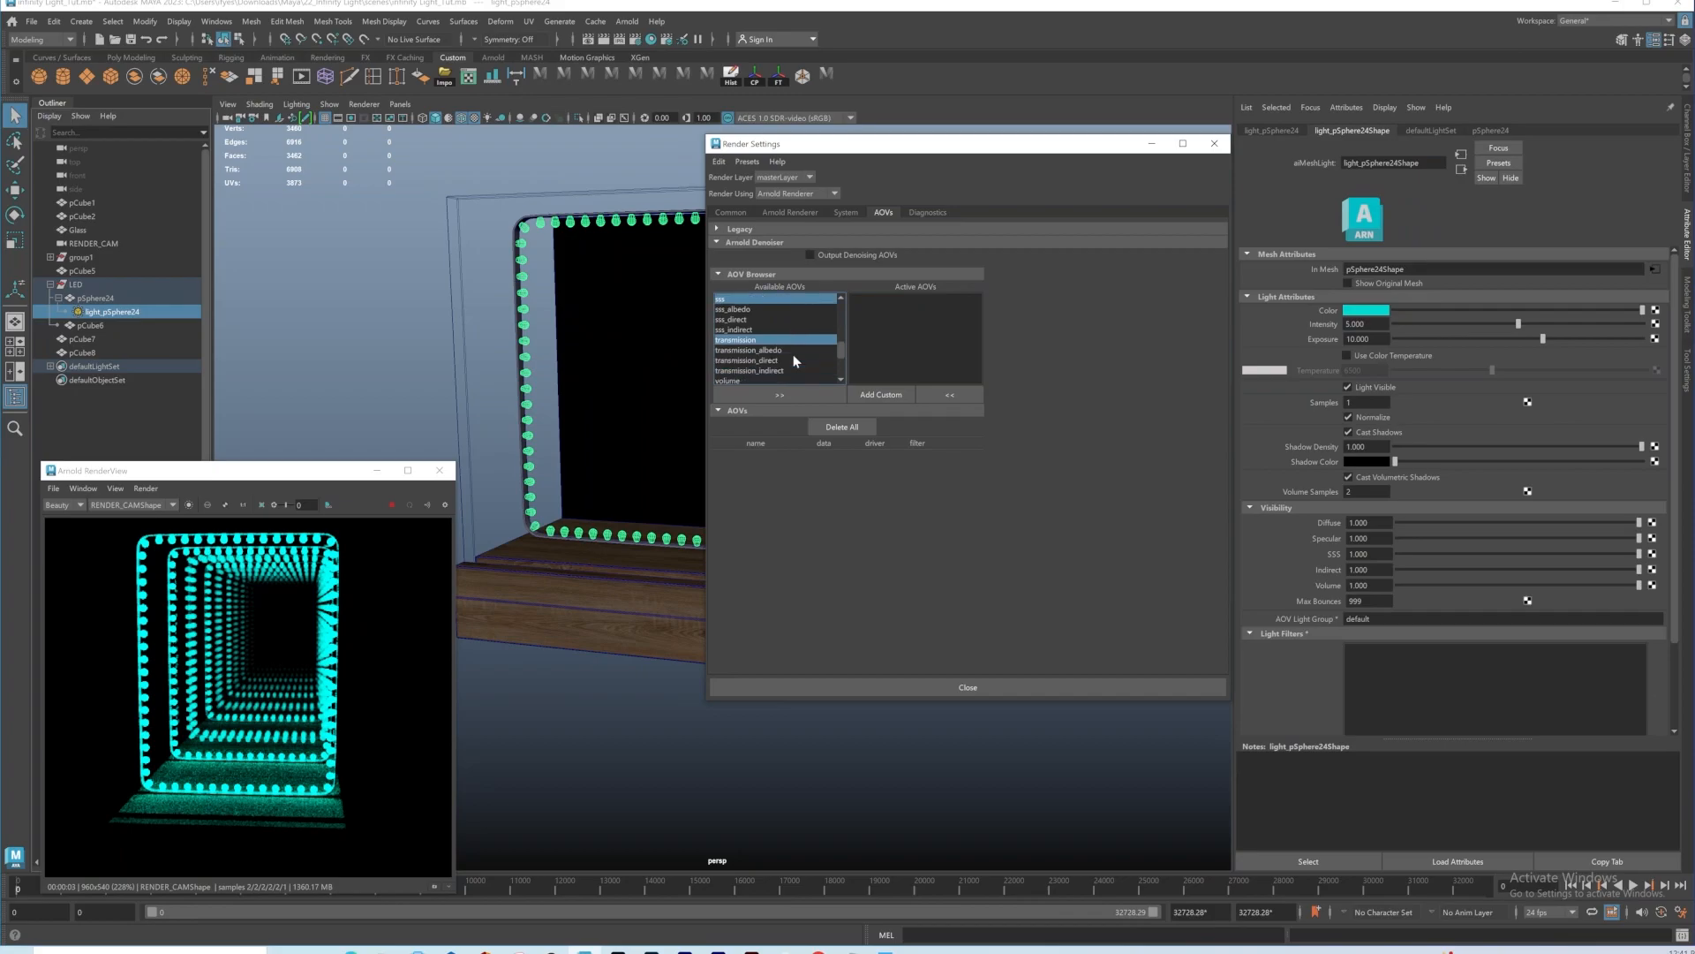
scroll(792, 356, down, 1)
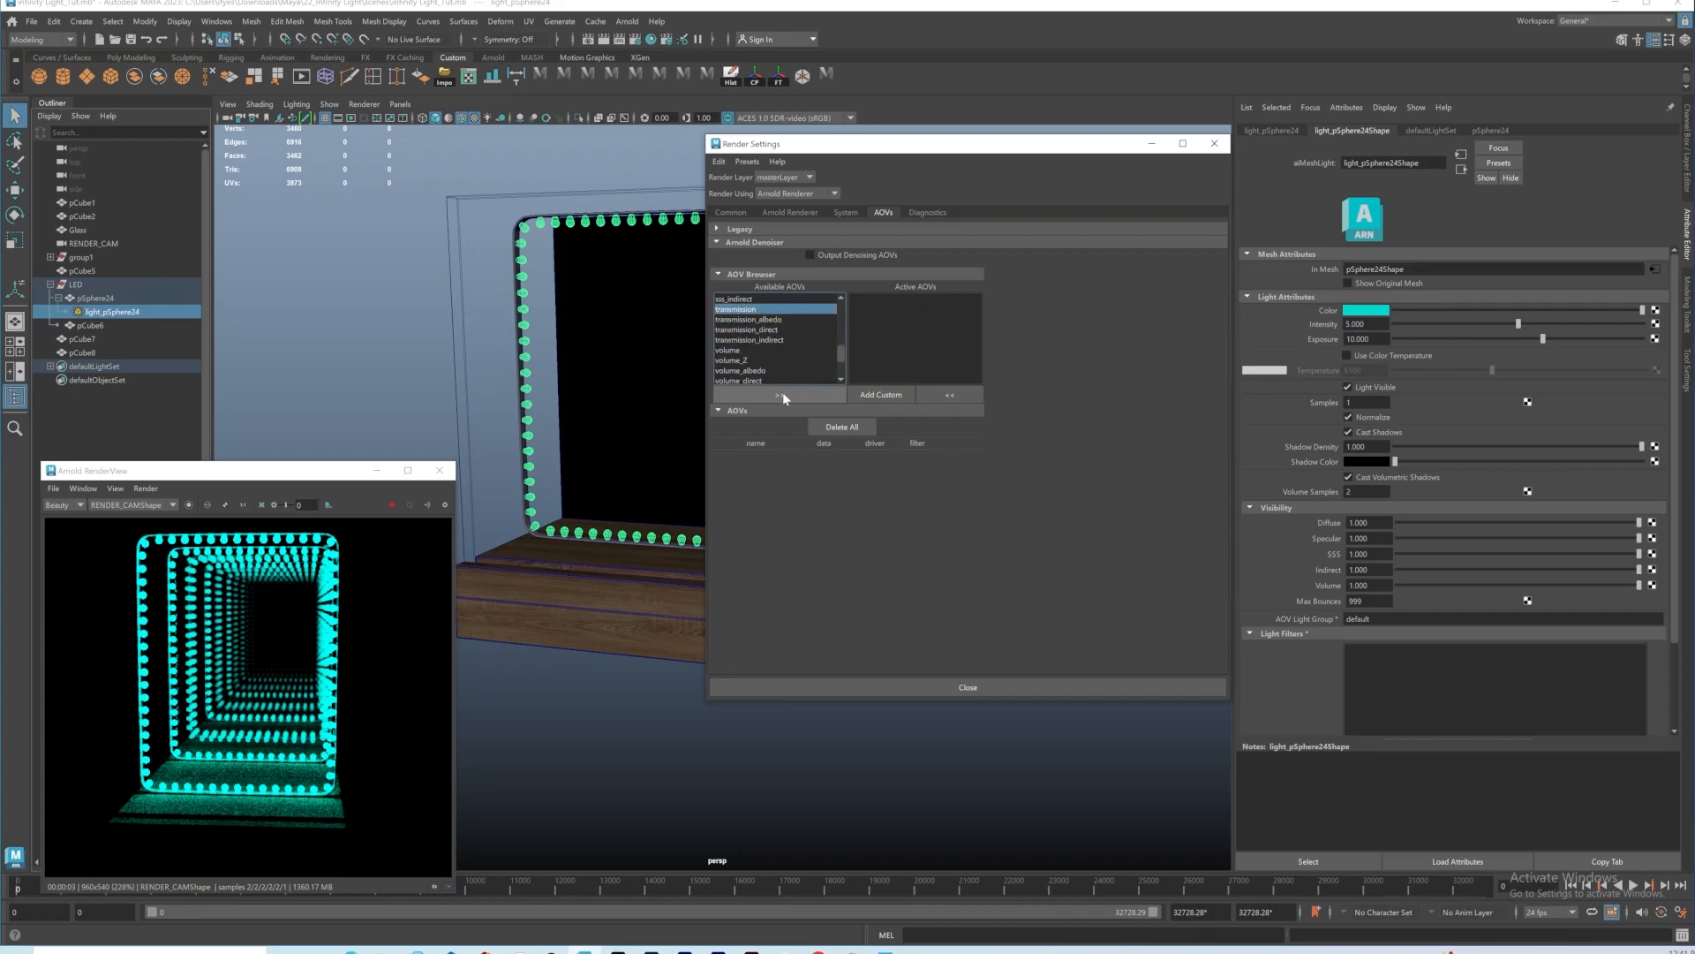
click(780, 394)
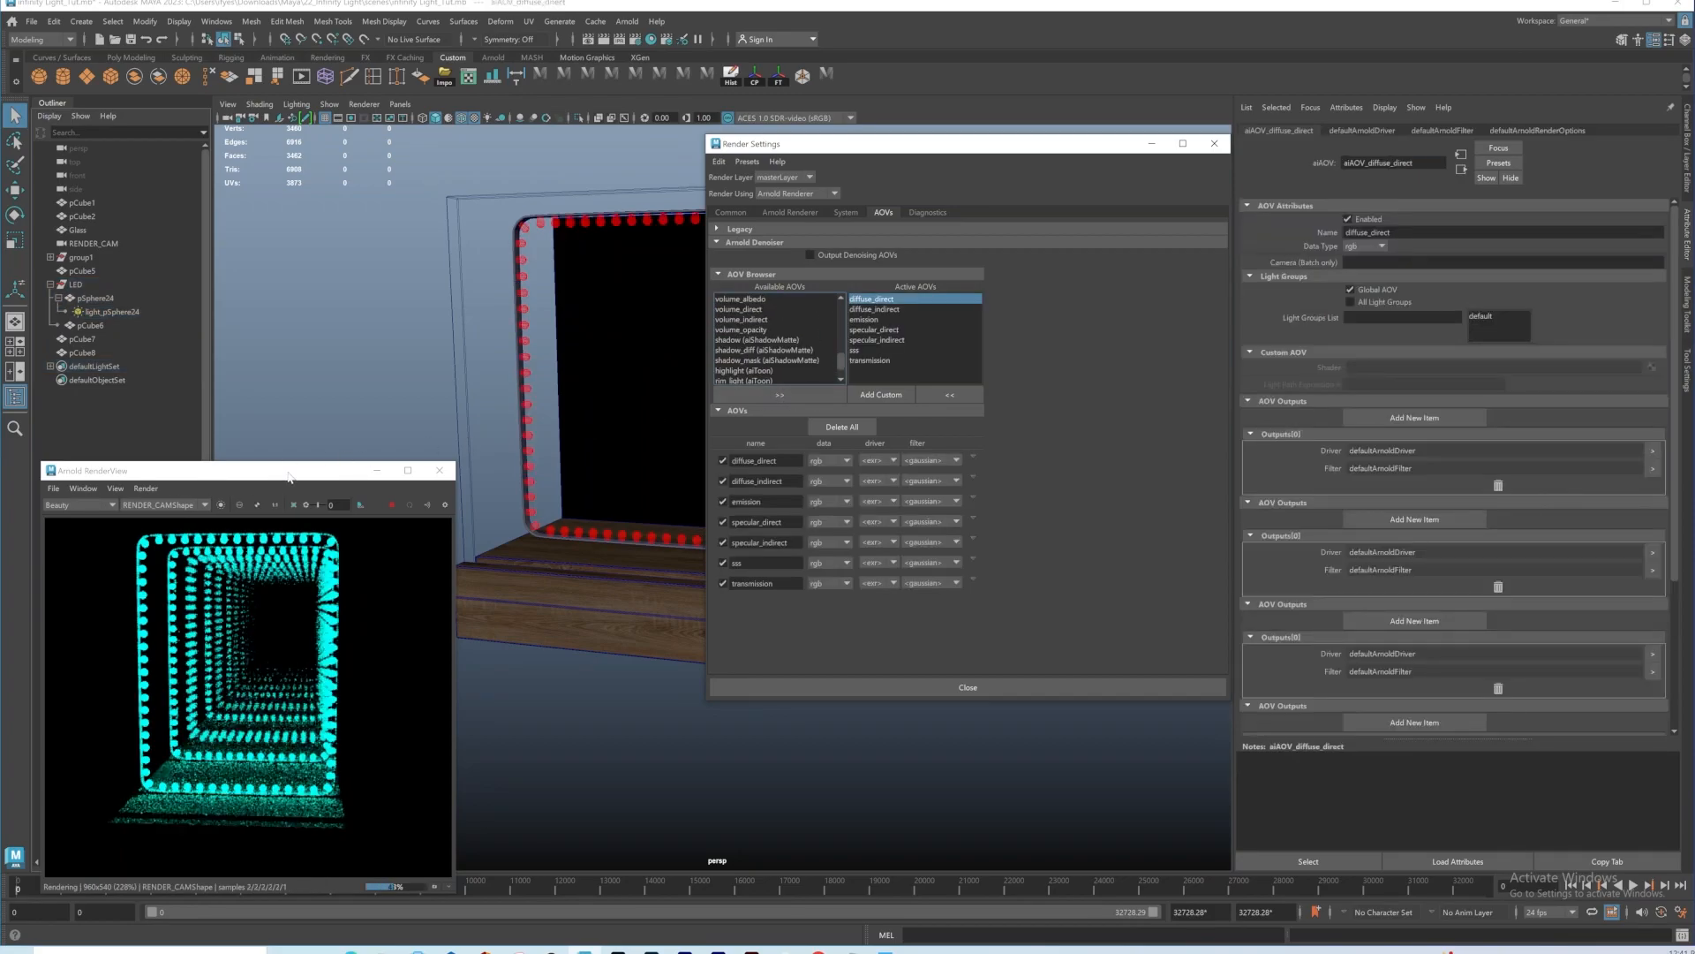
Step: Display the diffuse_direct AOV in the Arnold render view and set the mesh light's samples to 2
drag(284, 469, 378, 274)
click(184, 311)
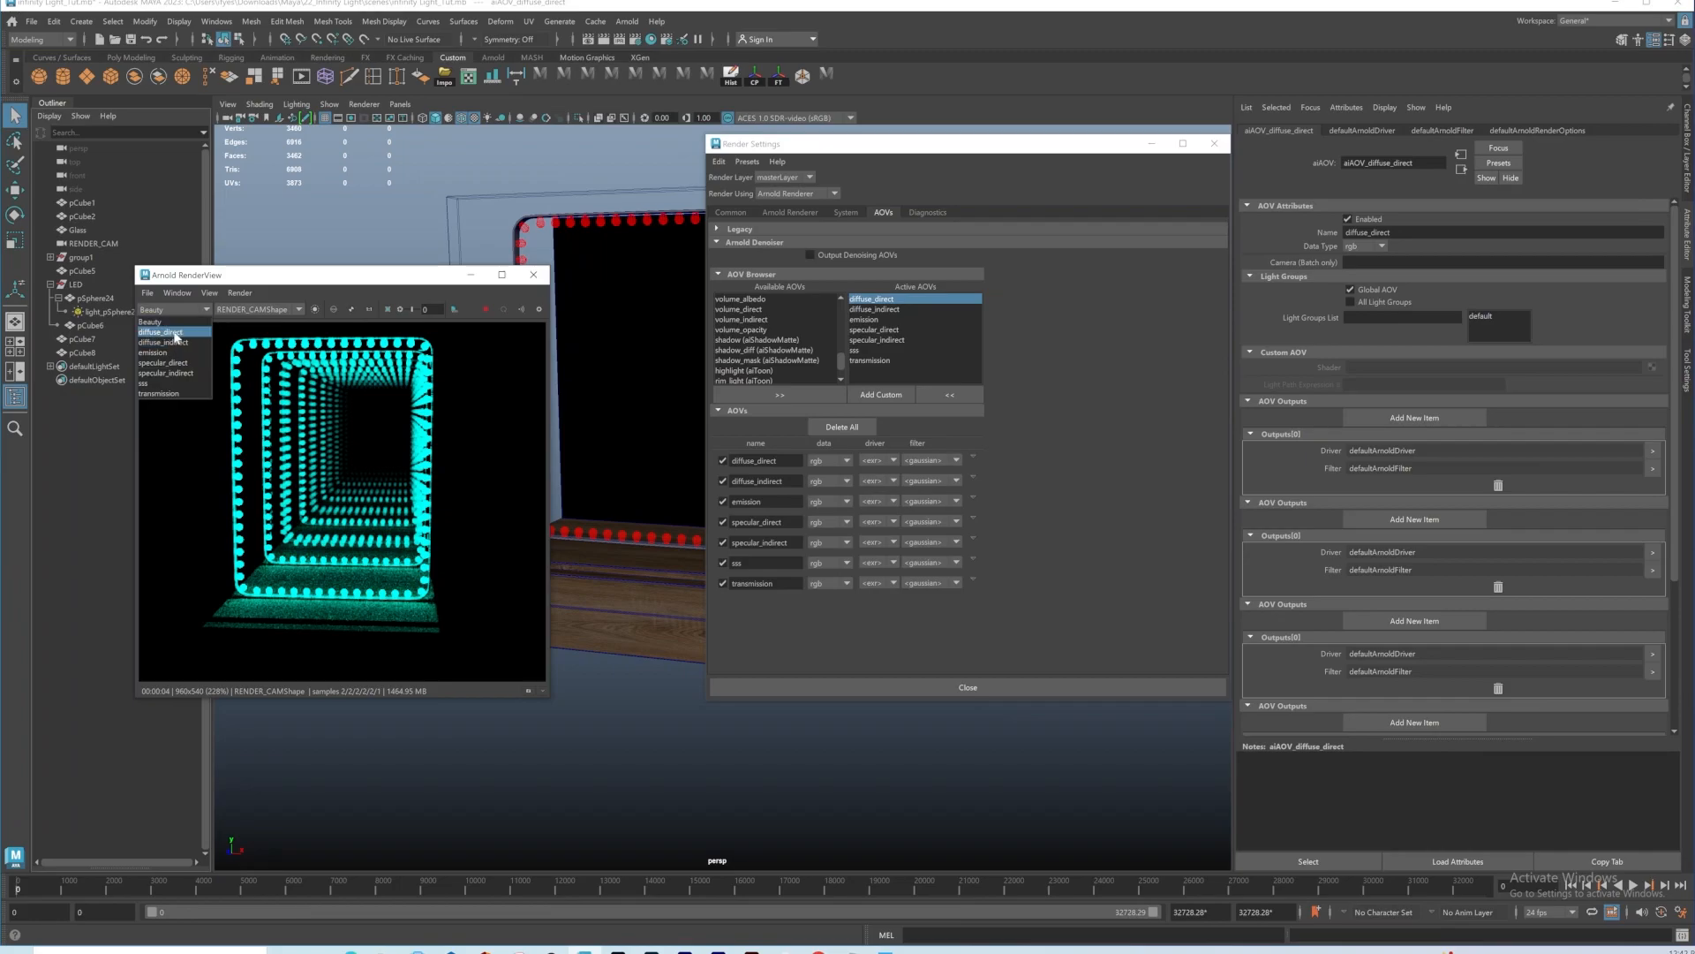
click(173, 333)
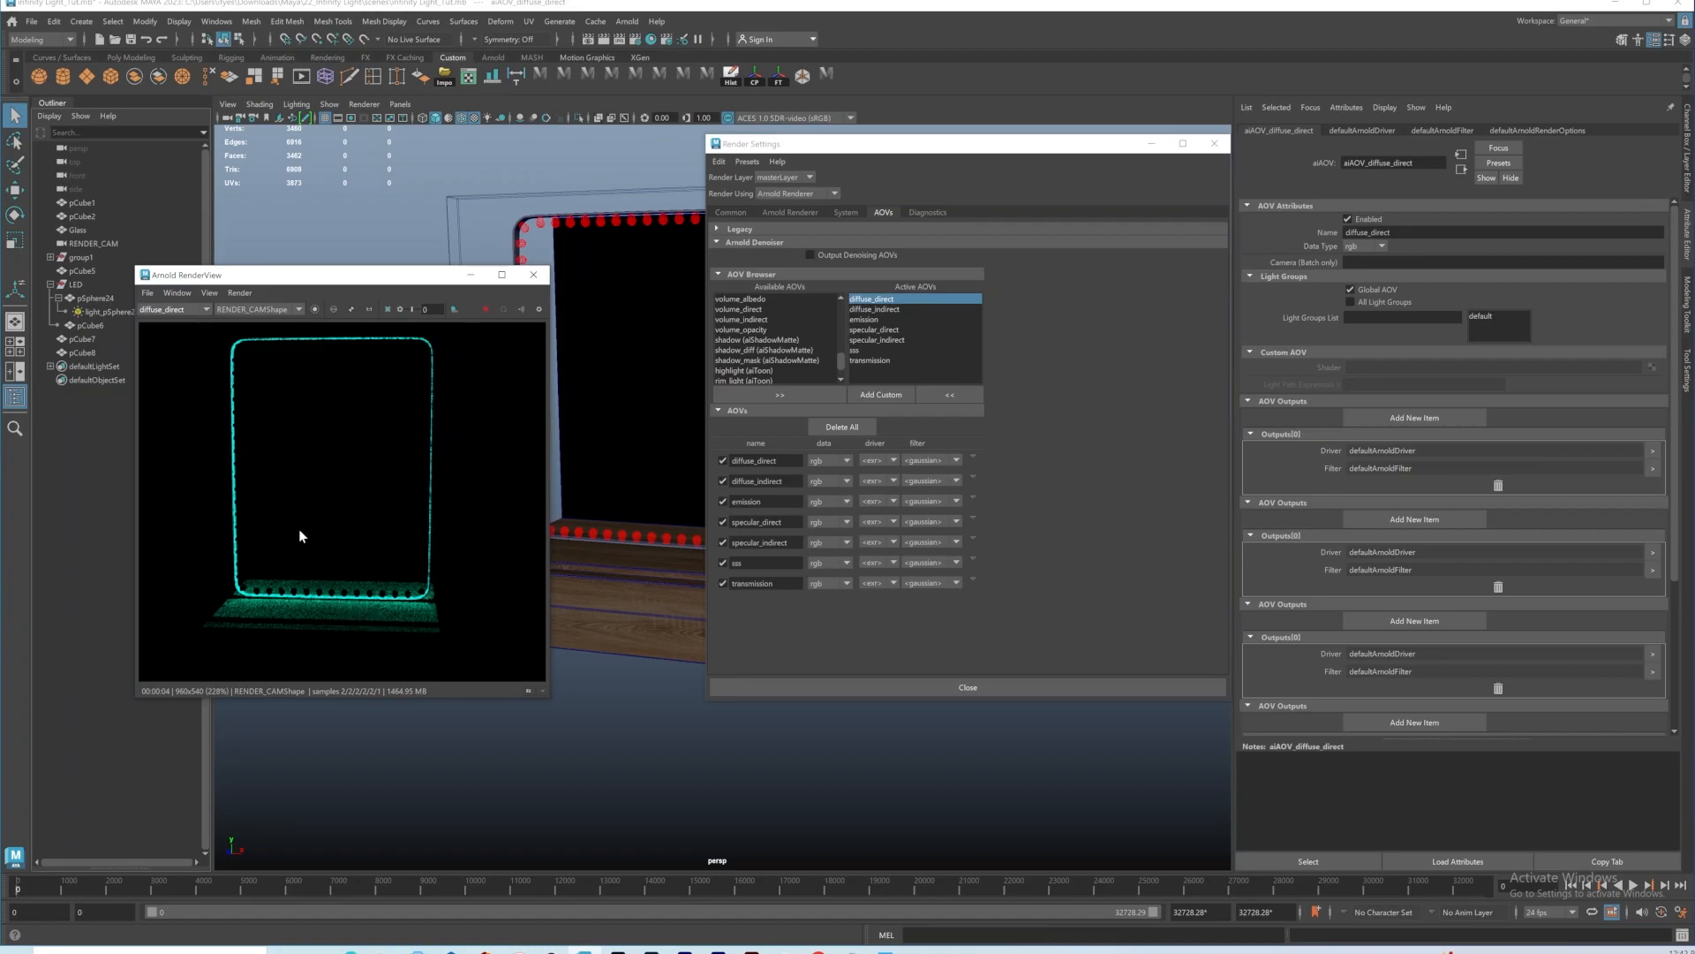
click(107, 313)
Step: Inspect the diffuse_indirect, specular_direct and specular_indirect AOVs in the Arnold render view for noise
click(174, 309)
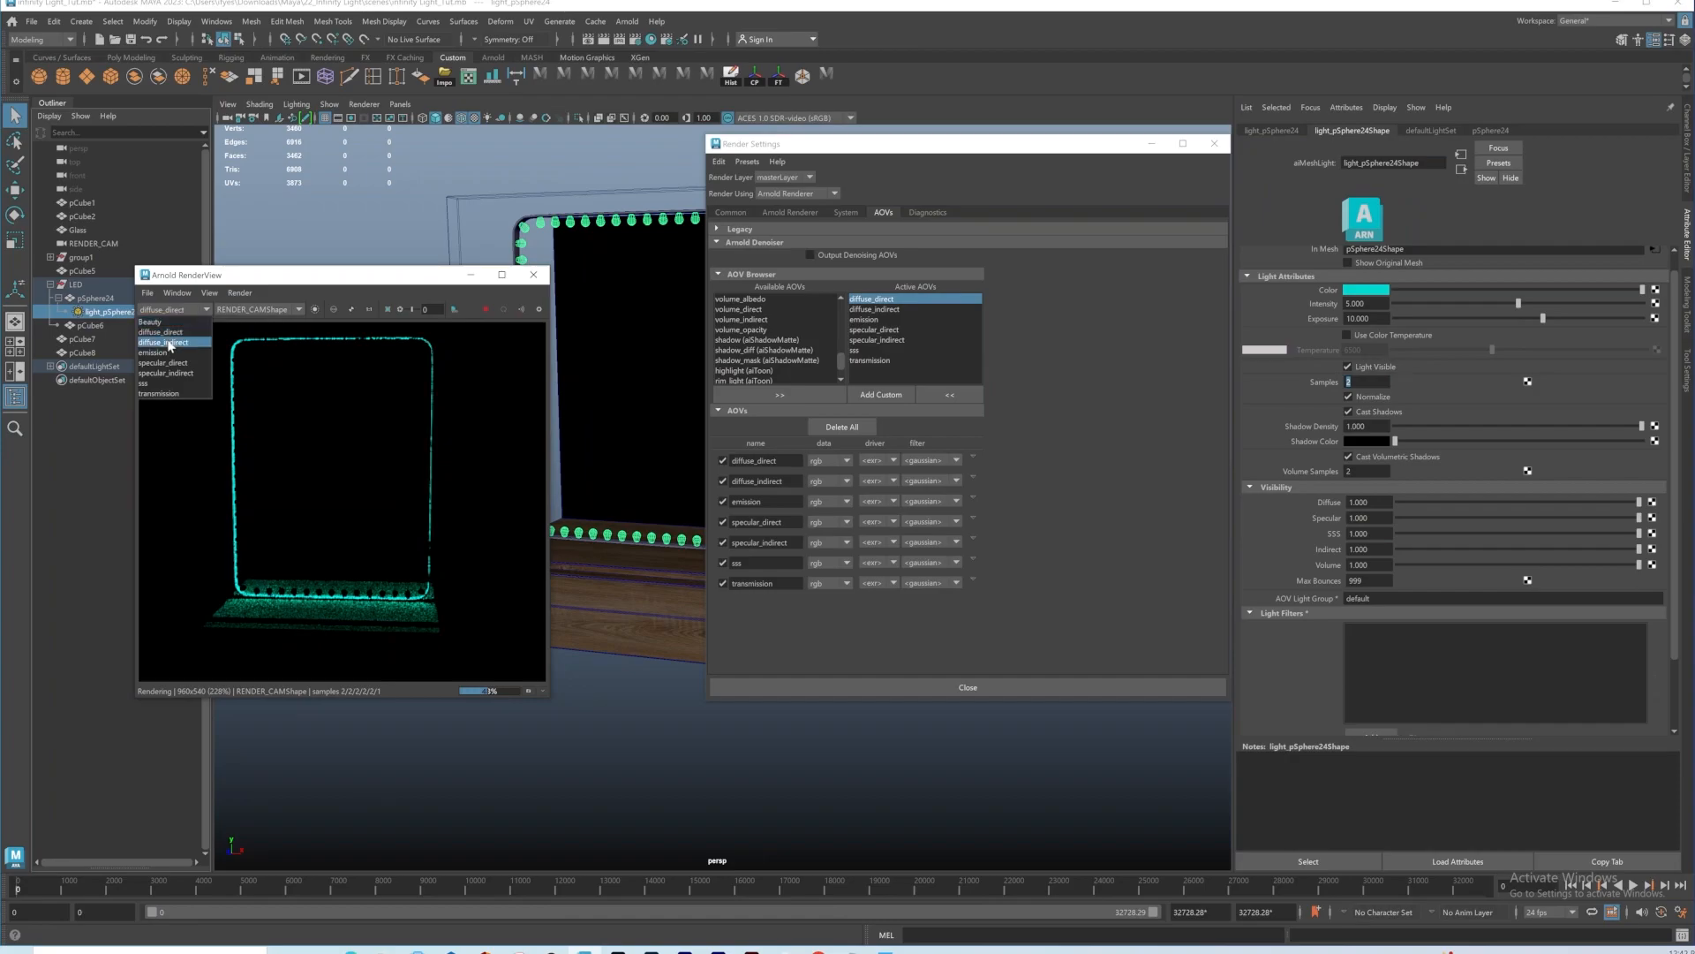
click(170, 343)
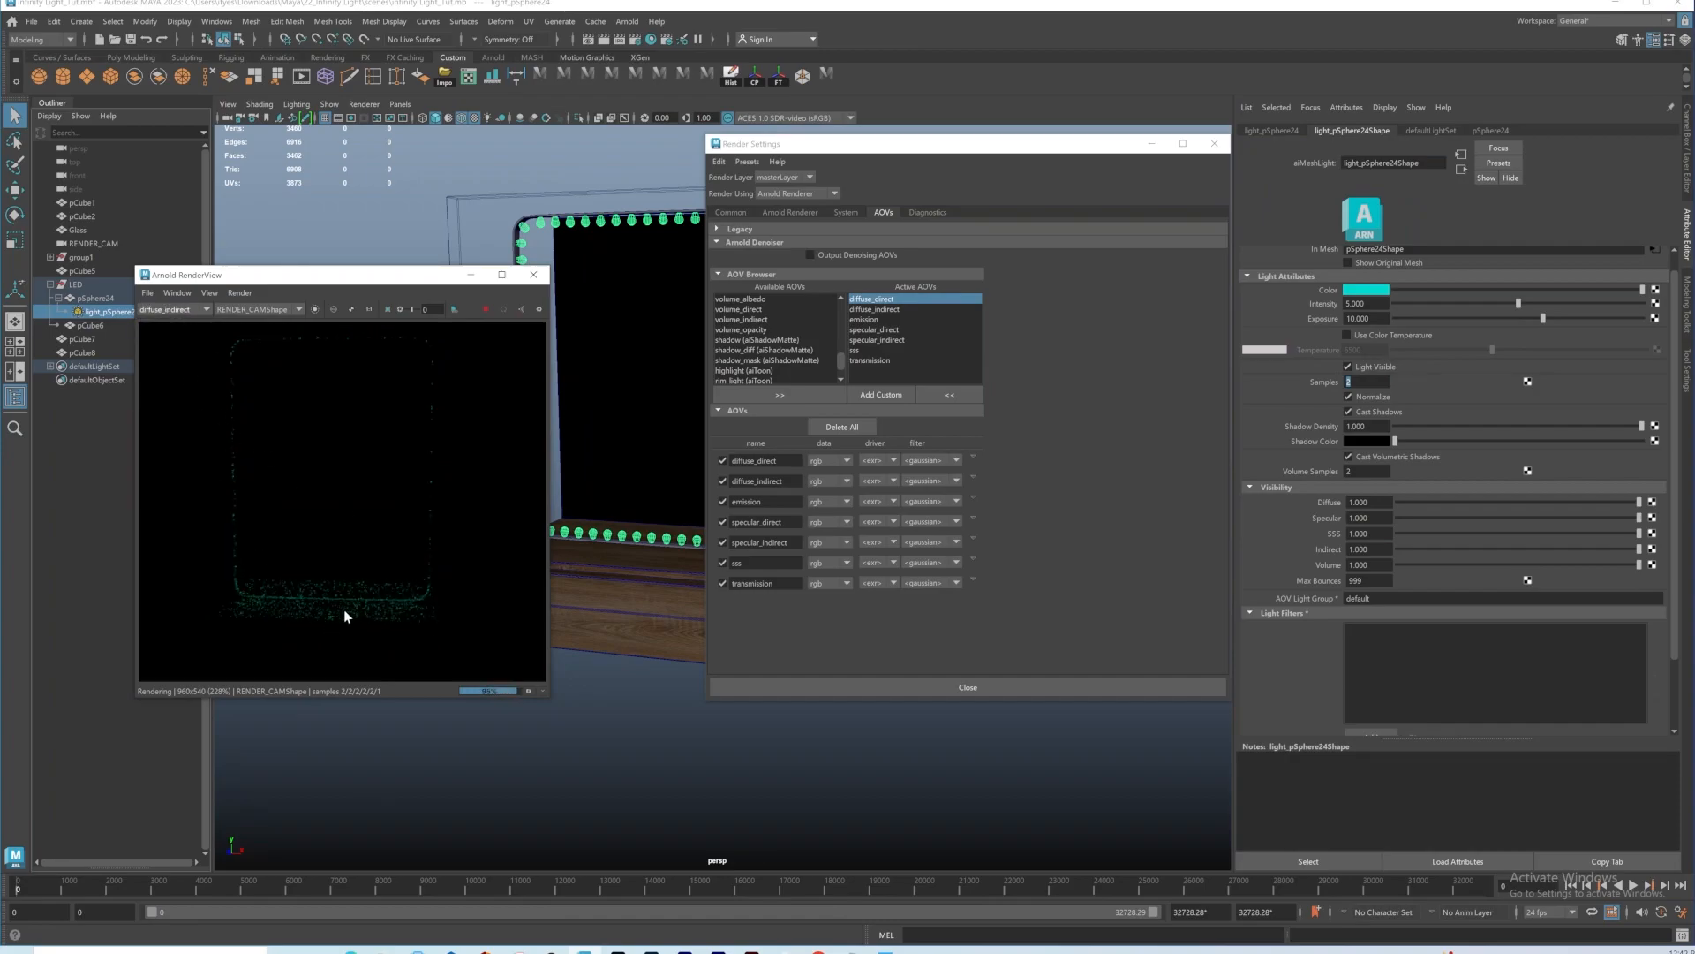
click(174, 309)
click(175, 367)
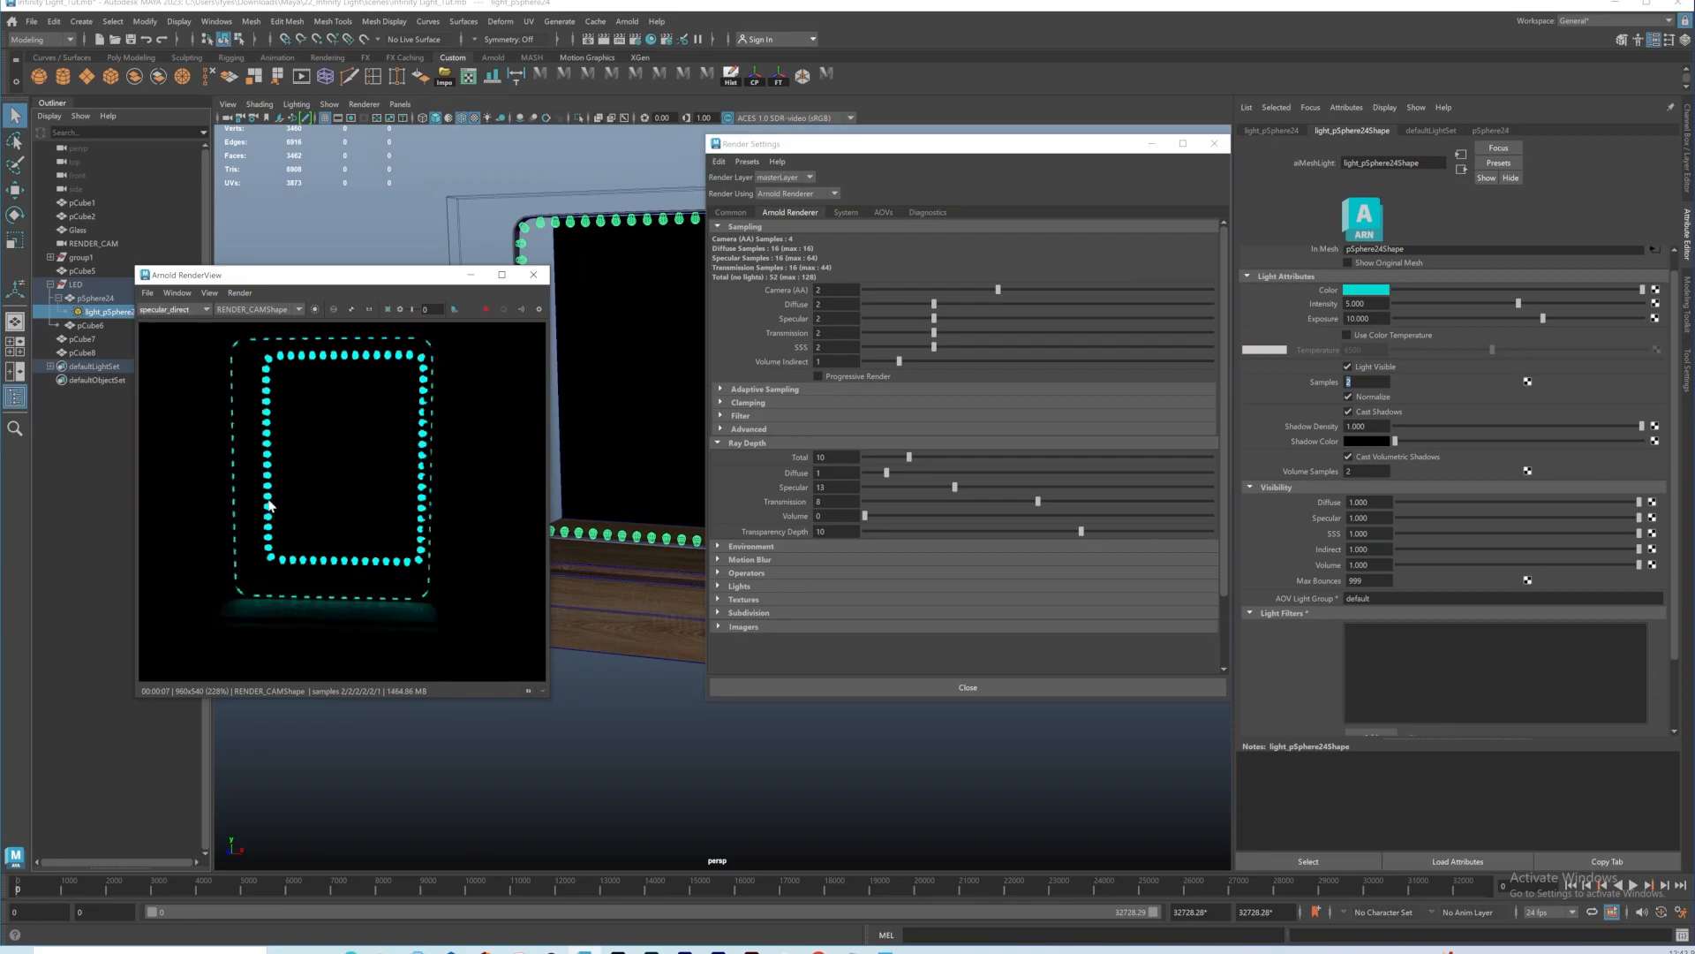
key(Down)
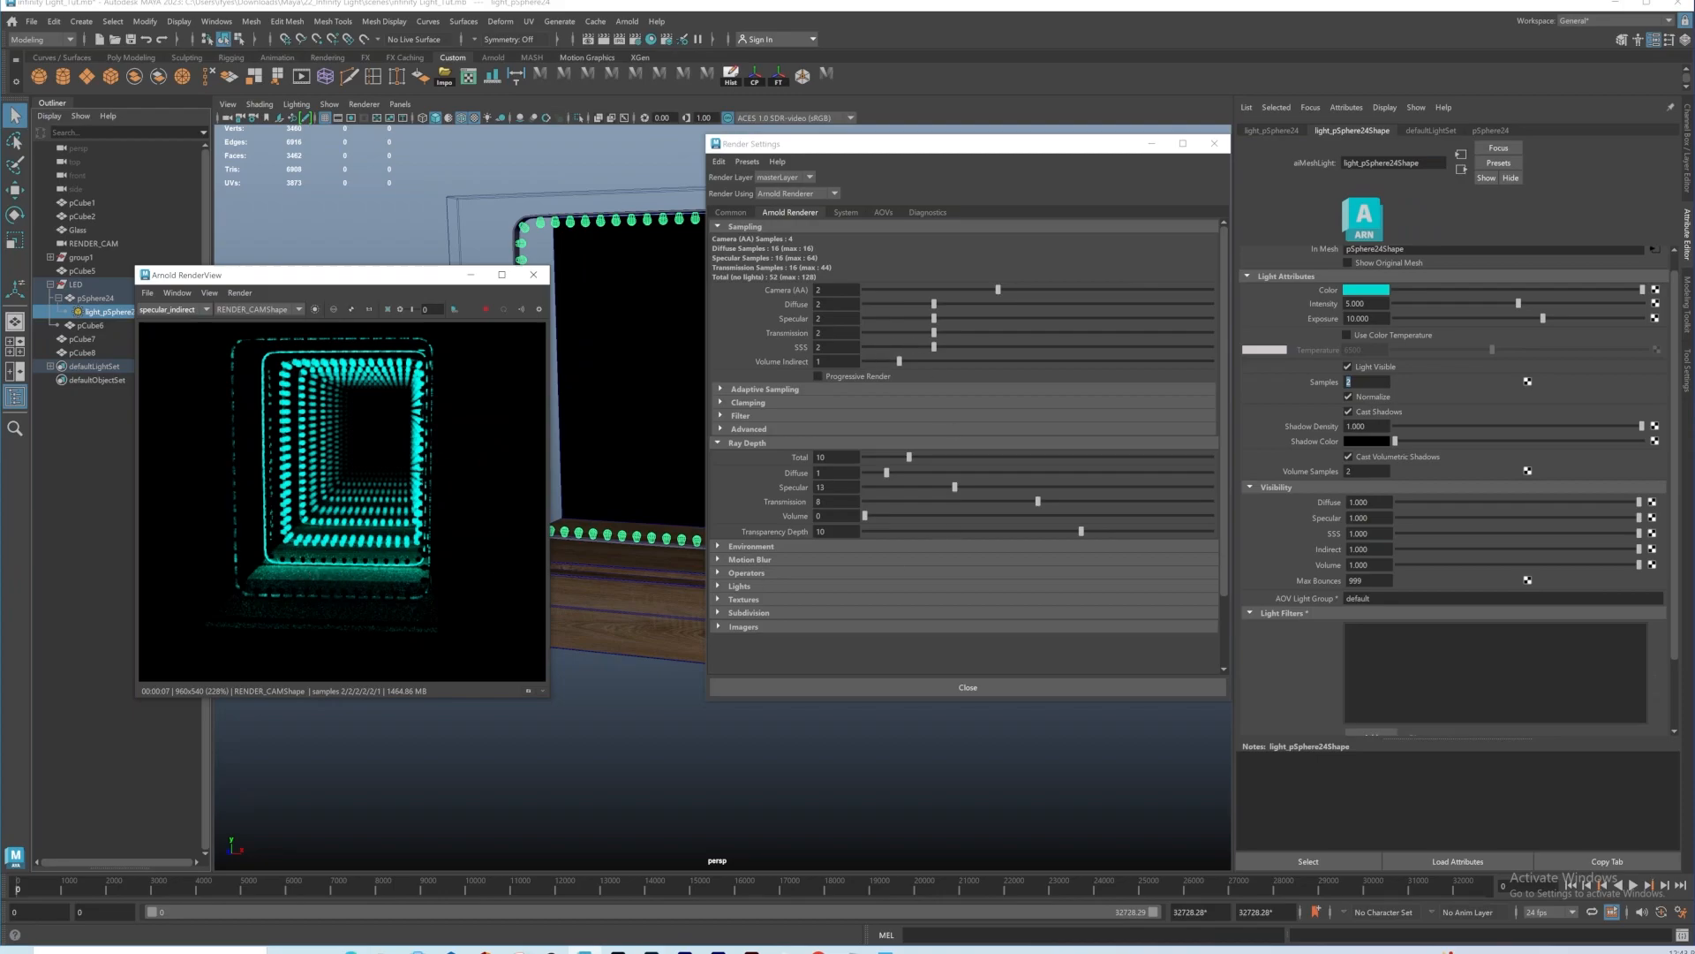
Step: Switch the viewport from RENDER_CAM back to the persp camera
double_click(823, 319)
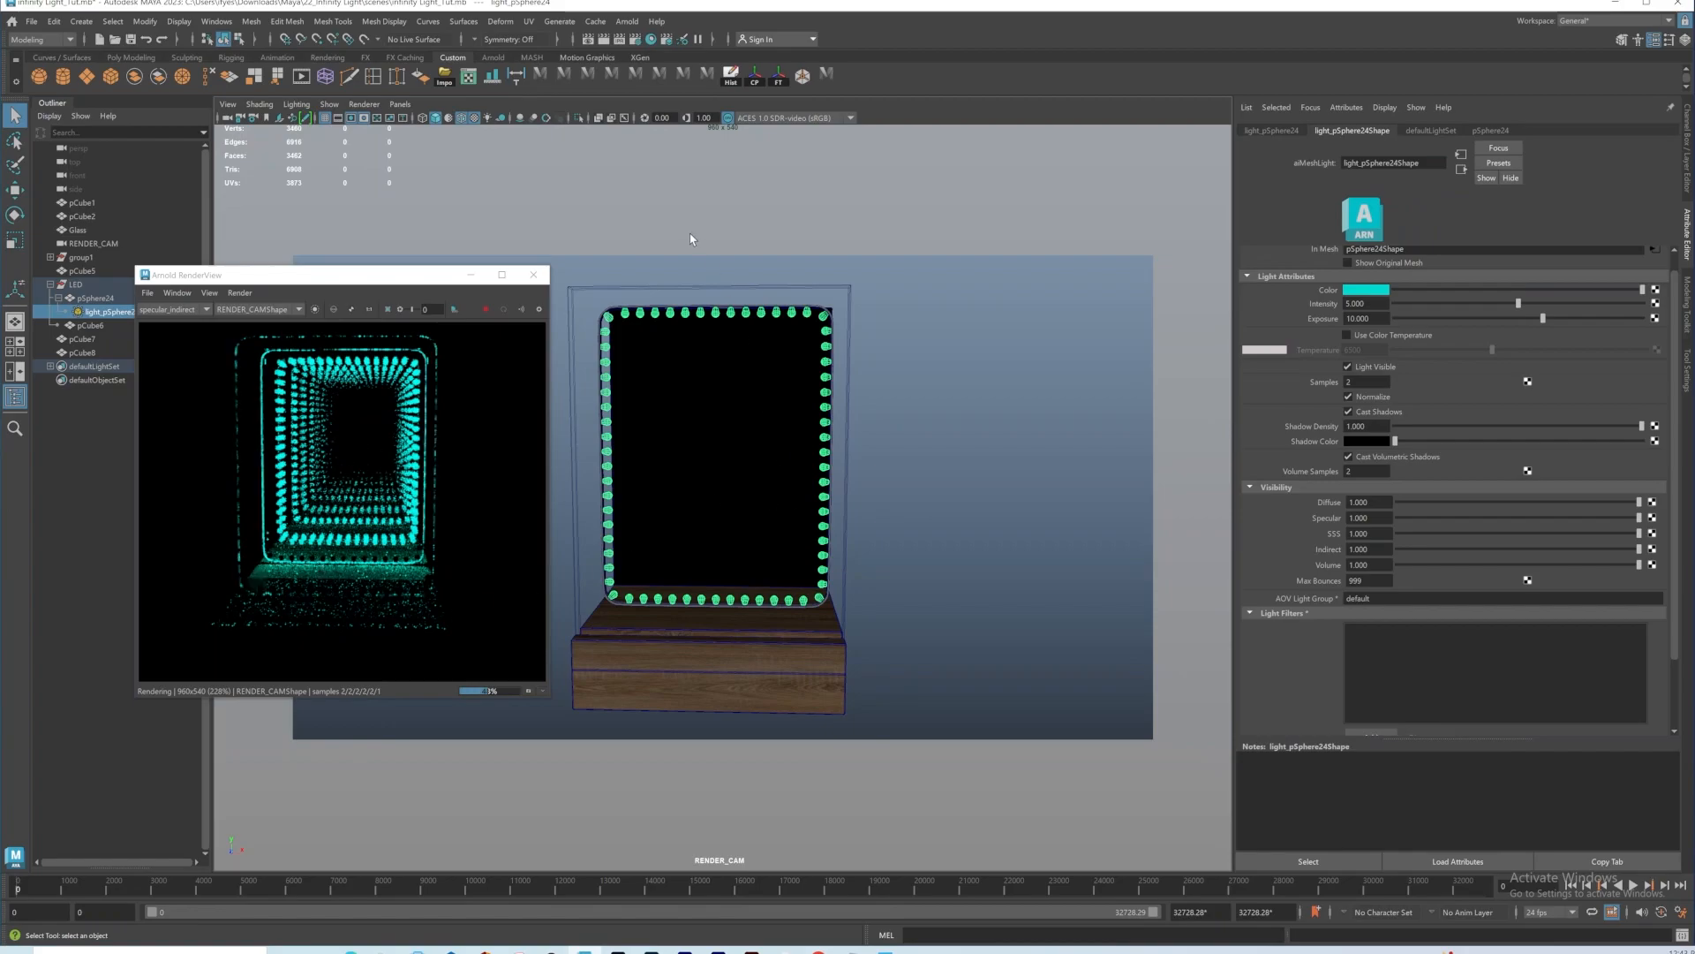
click(400, 105)
mouse_move(422, 117)
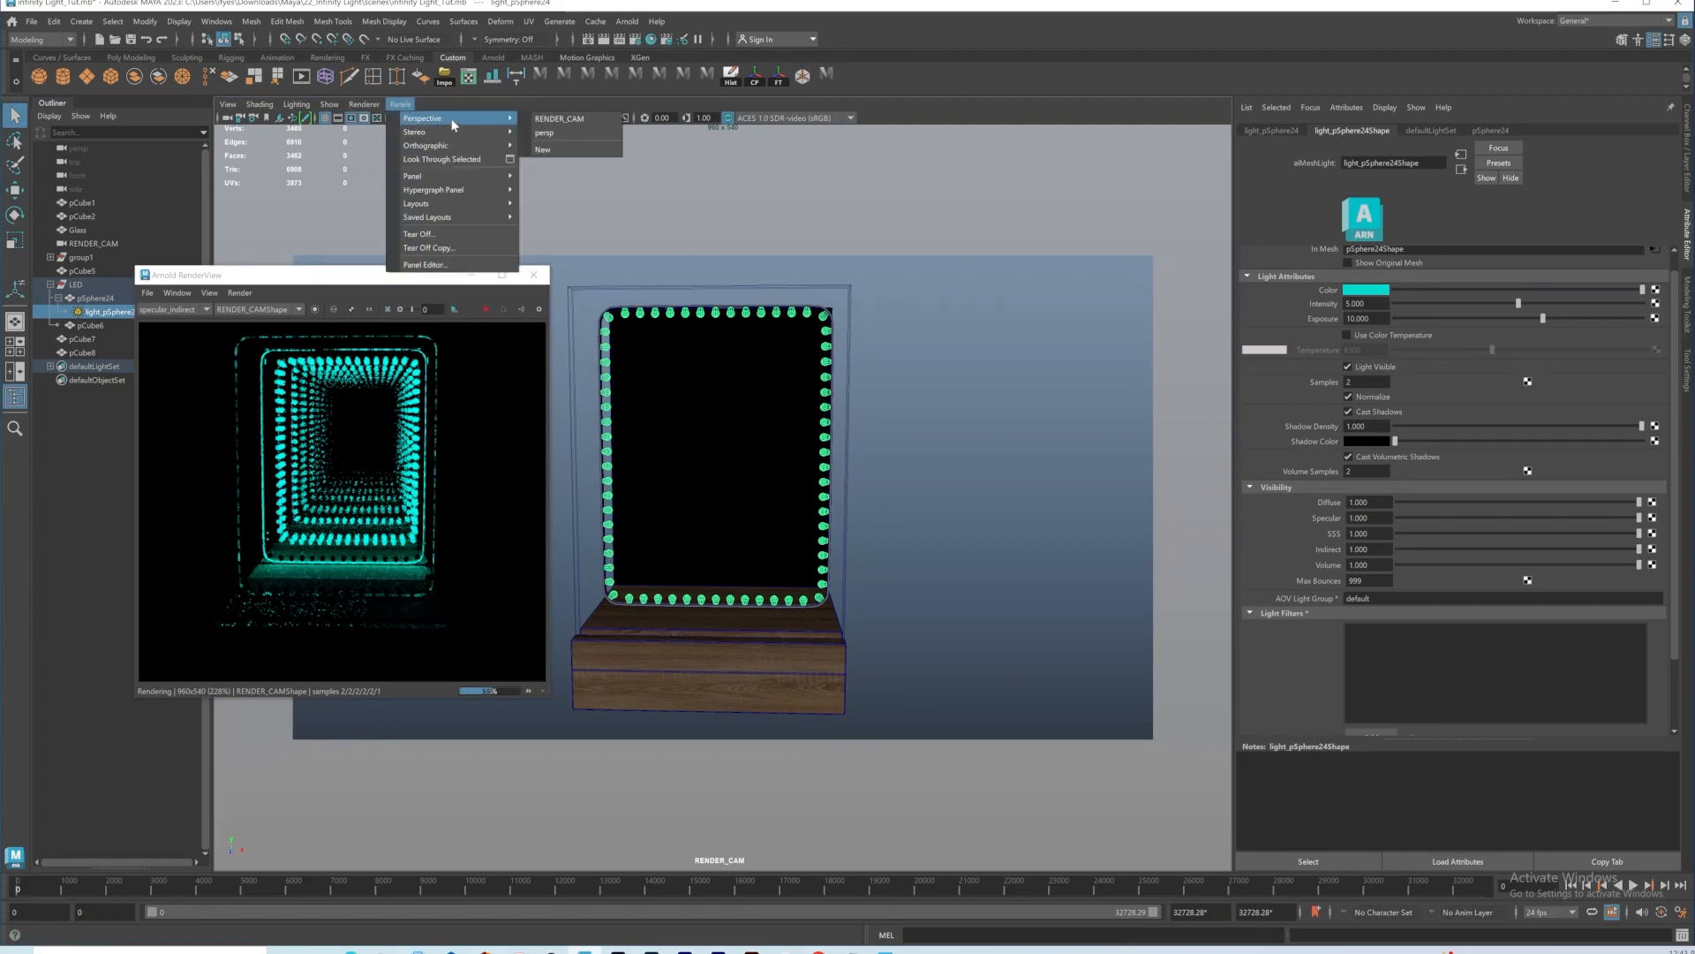
click(551, 133)
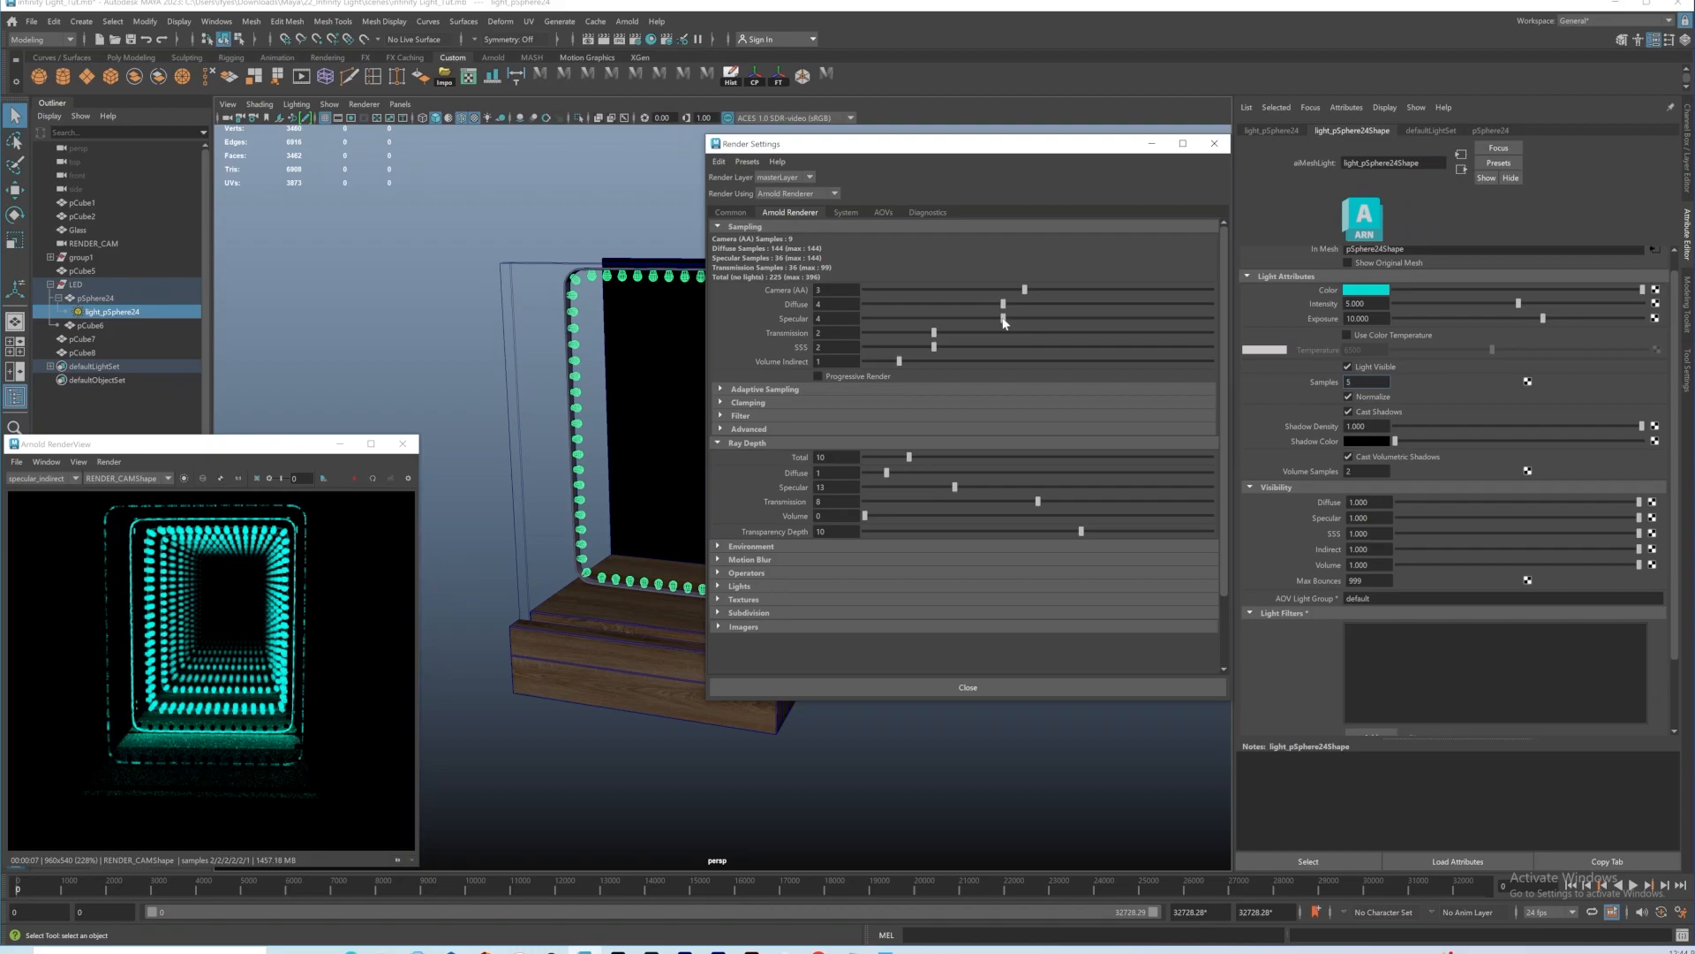
Step: Set Arnold's camera AA and specular samples to 4, transmission and SSS samples to 1, and specular ray depth to 17
drag(1015, 318, 1012, 318)
drag(933, 347, 899, 347)
drag(955, 486, 985, 490)
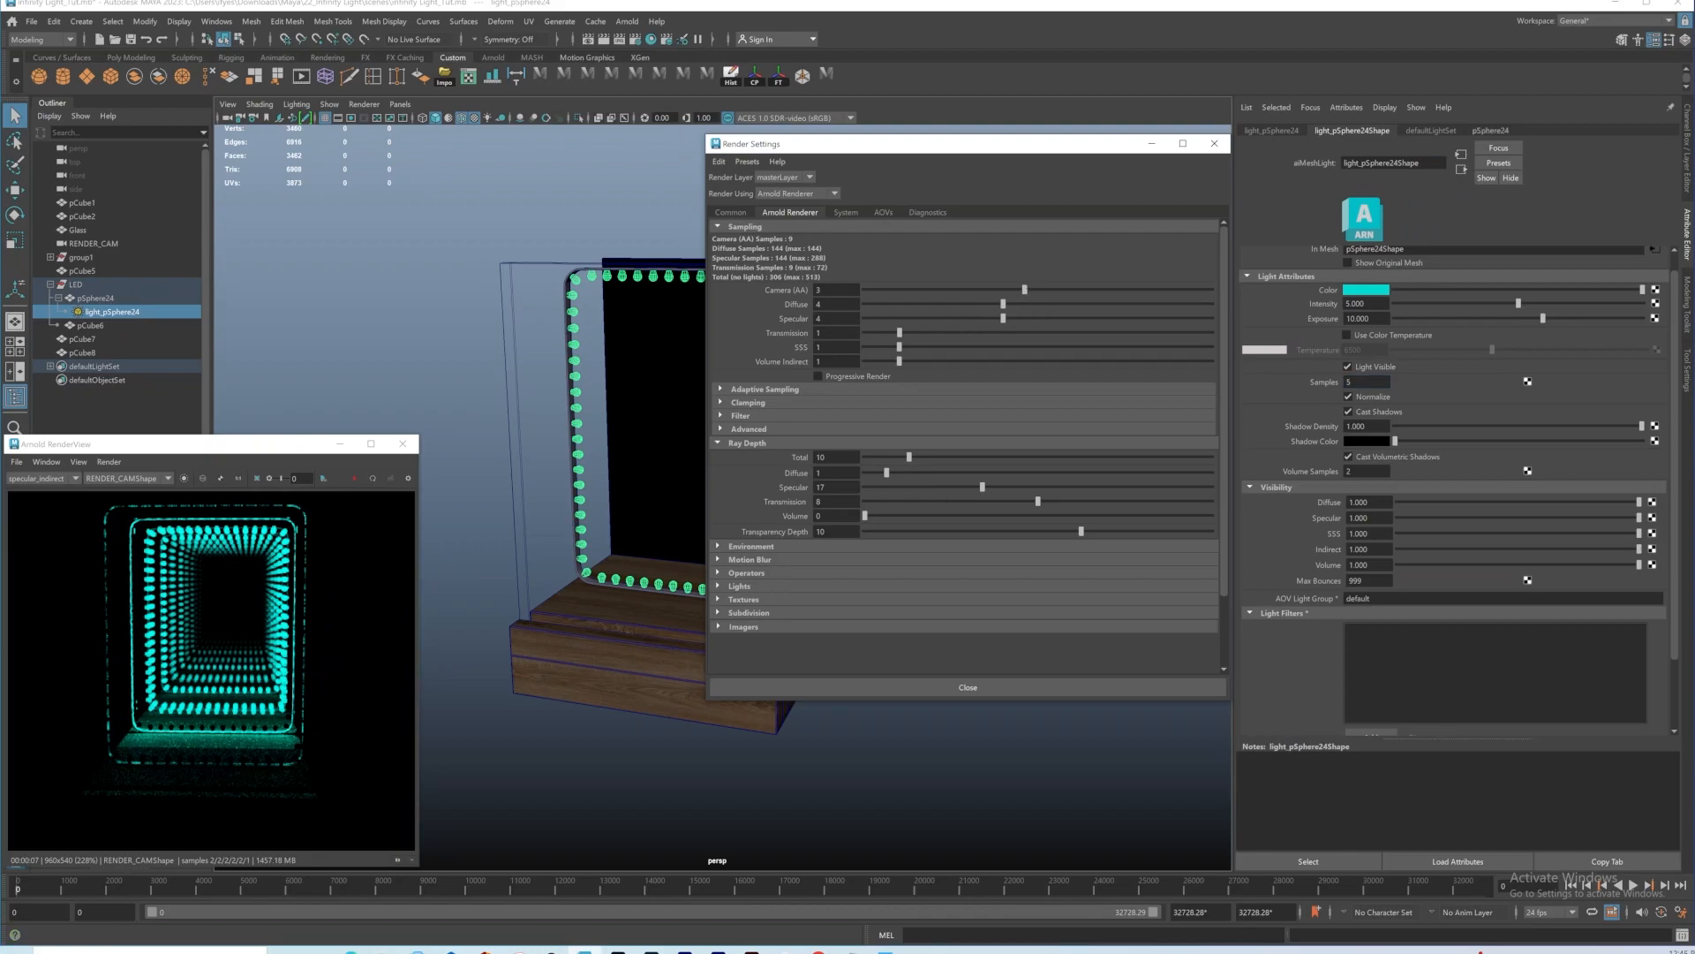
drag(1024, 292, 1051, 289)
Step: Raise the specular IOR of the front panel's GLASSmtl material and set the bulbs' mesh light exposure to 12
click(528, 267)
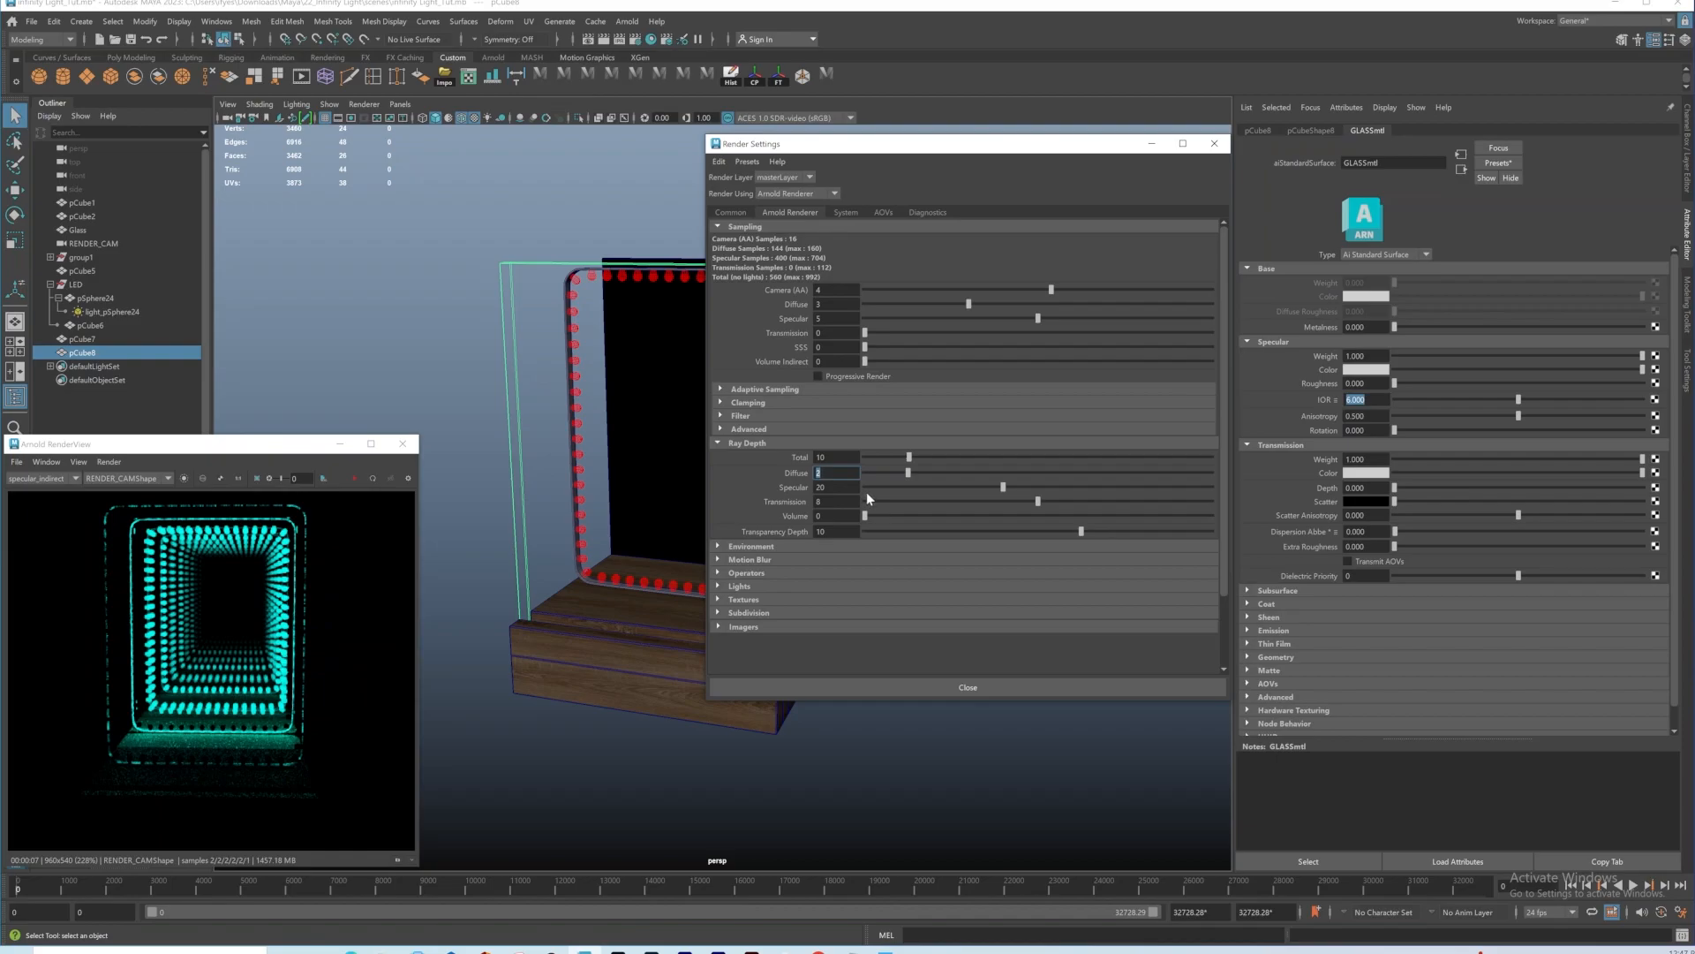
click(113, 311)
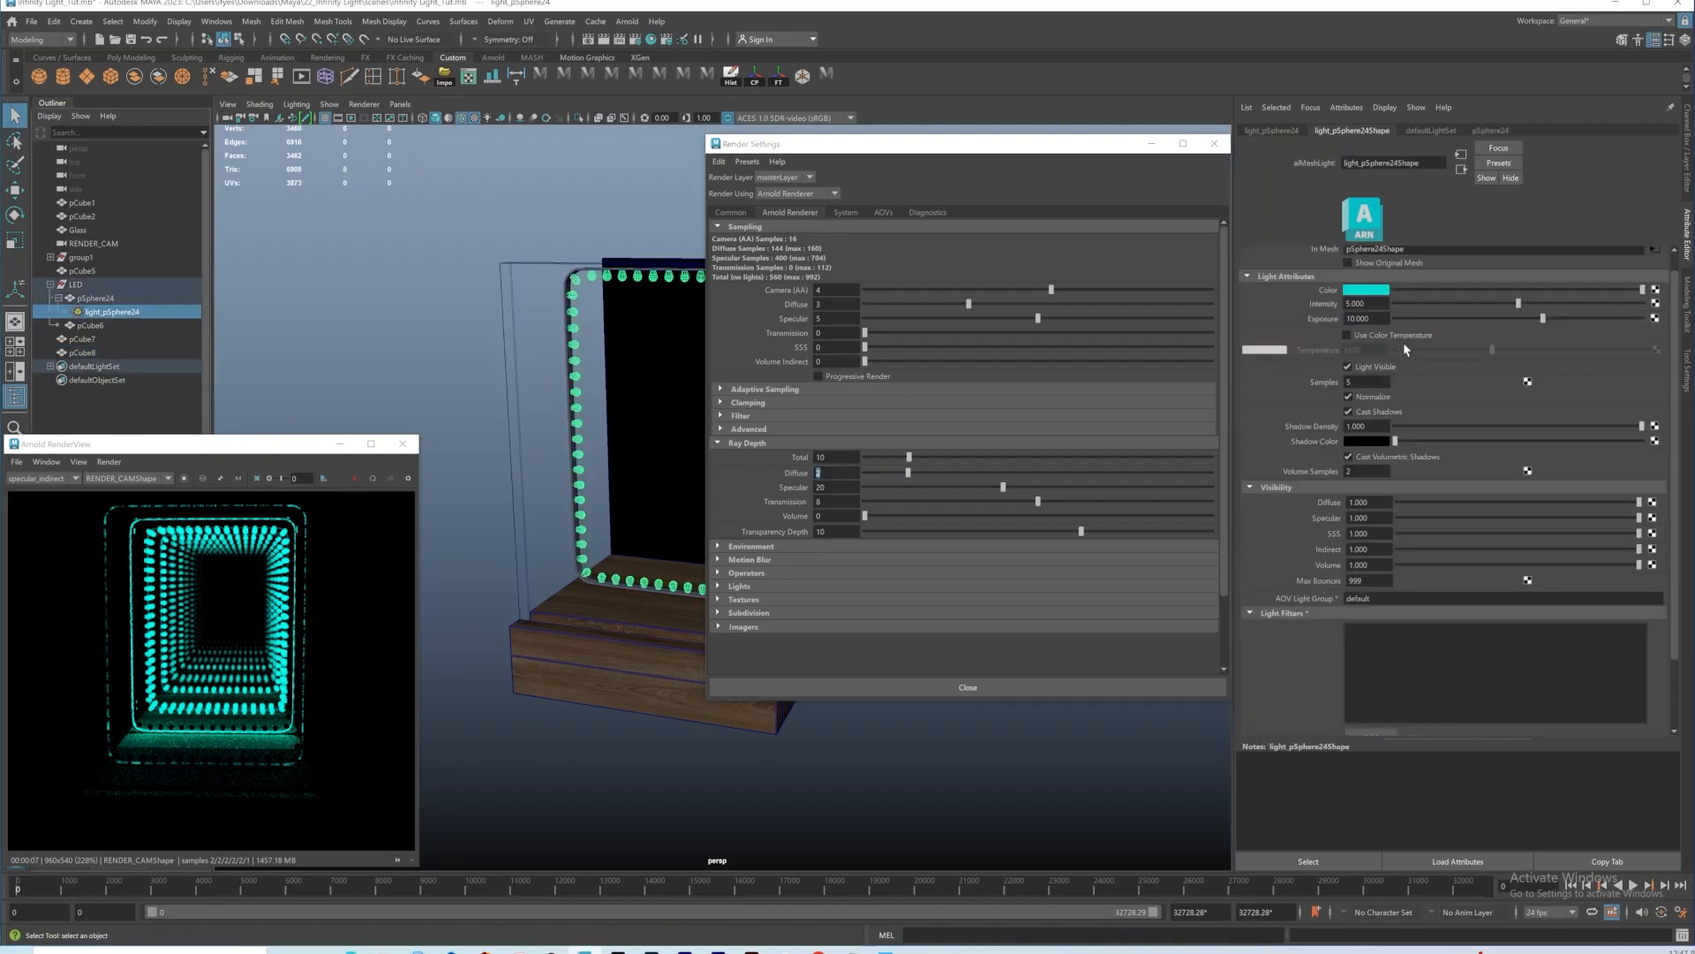
double_click(1351, 382)
drag(1373, 319, 1322, 319)
text(12)
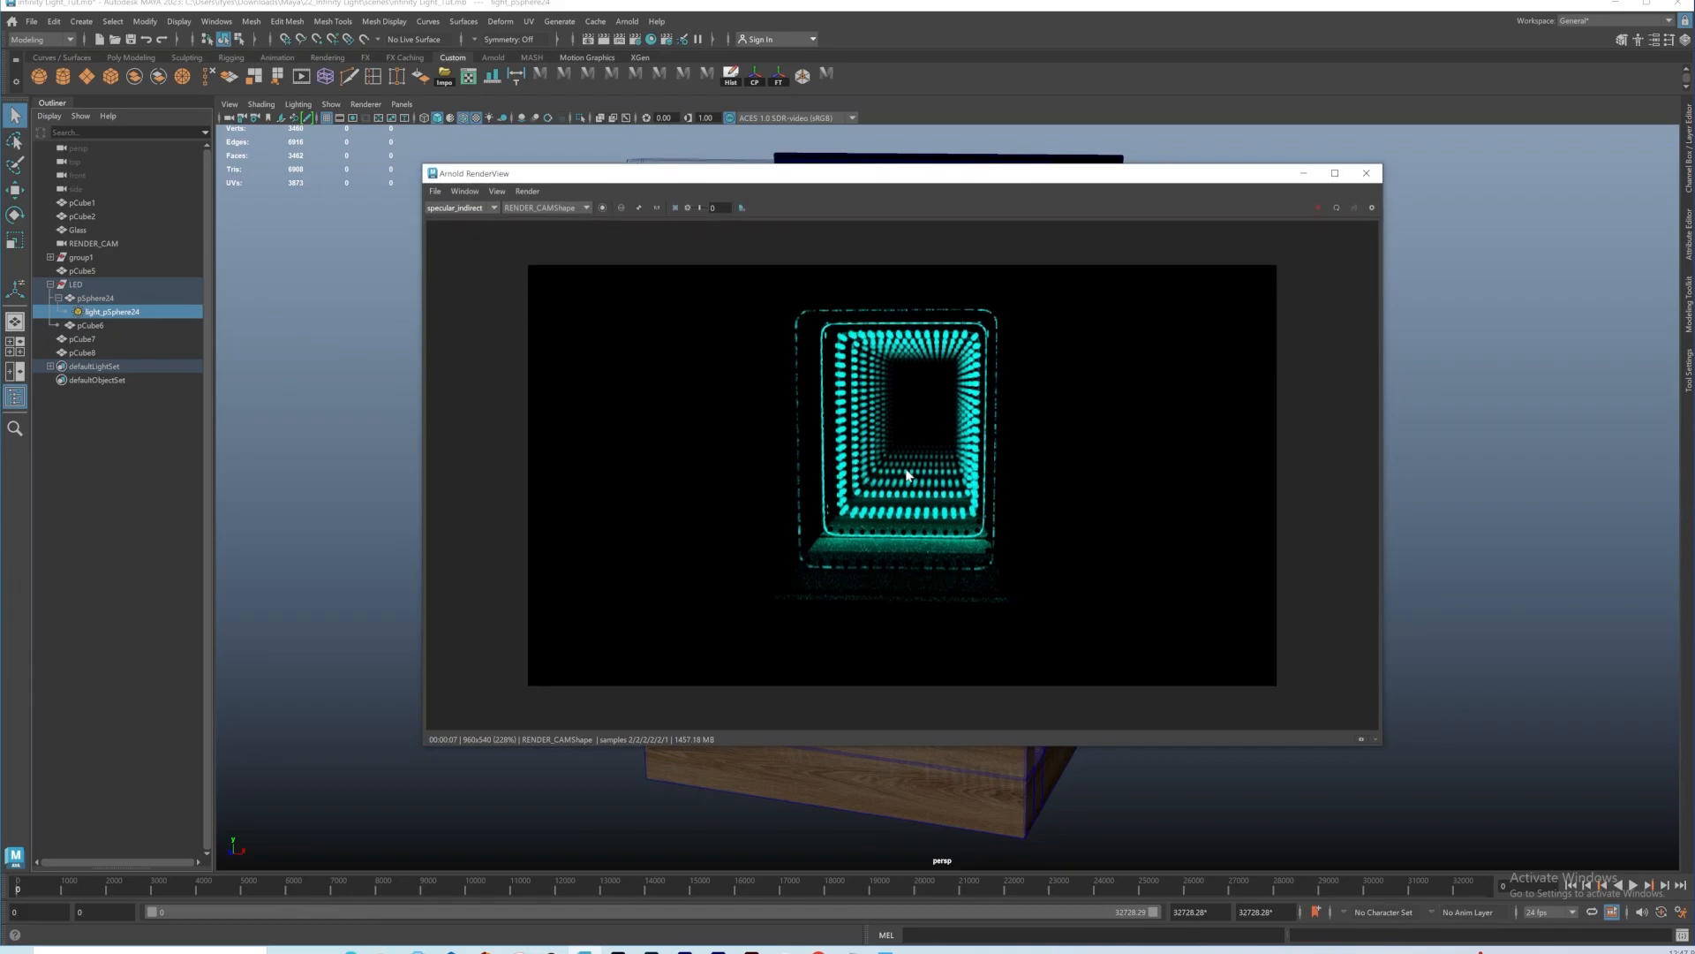
Step: Examine the updated infinity mirror render and open the total ray depth value in the Arnold render settings beside it
scroll(907, 475, up, 2)
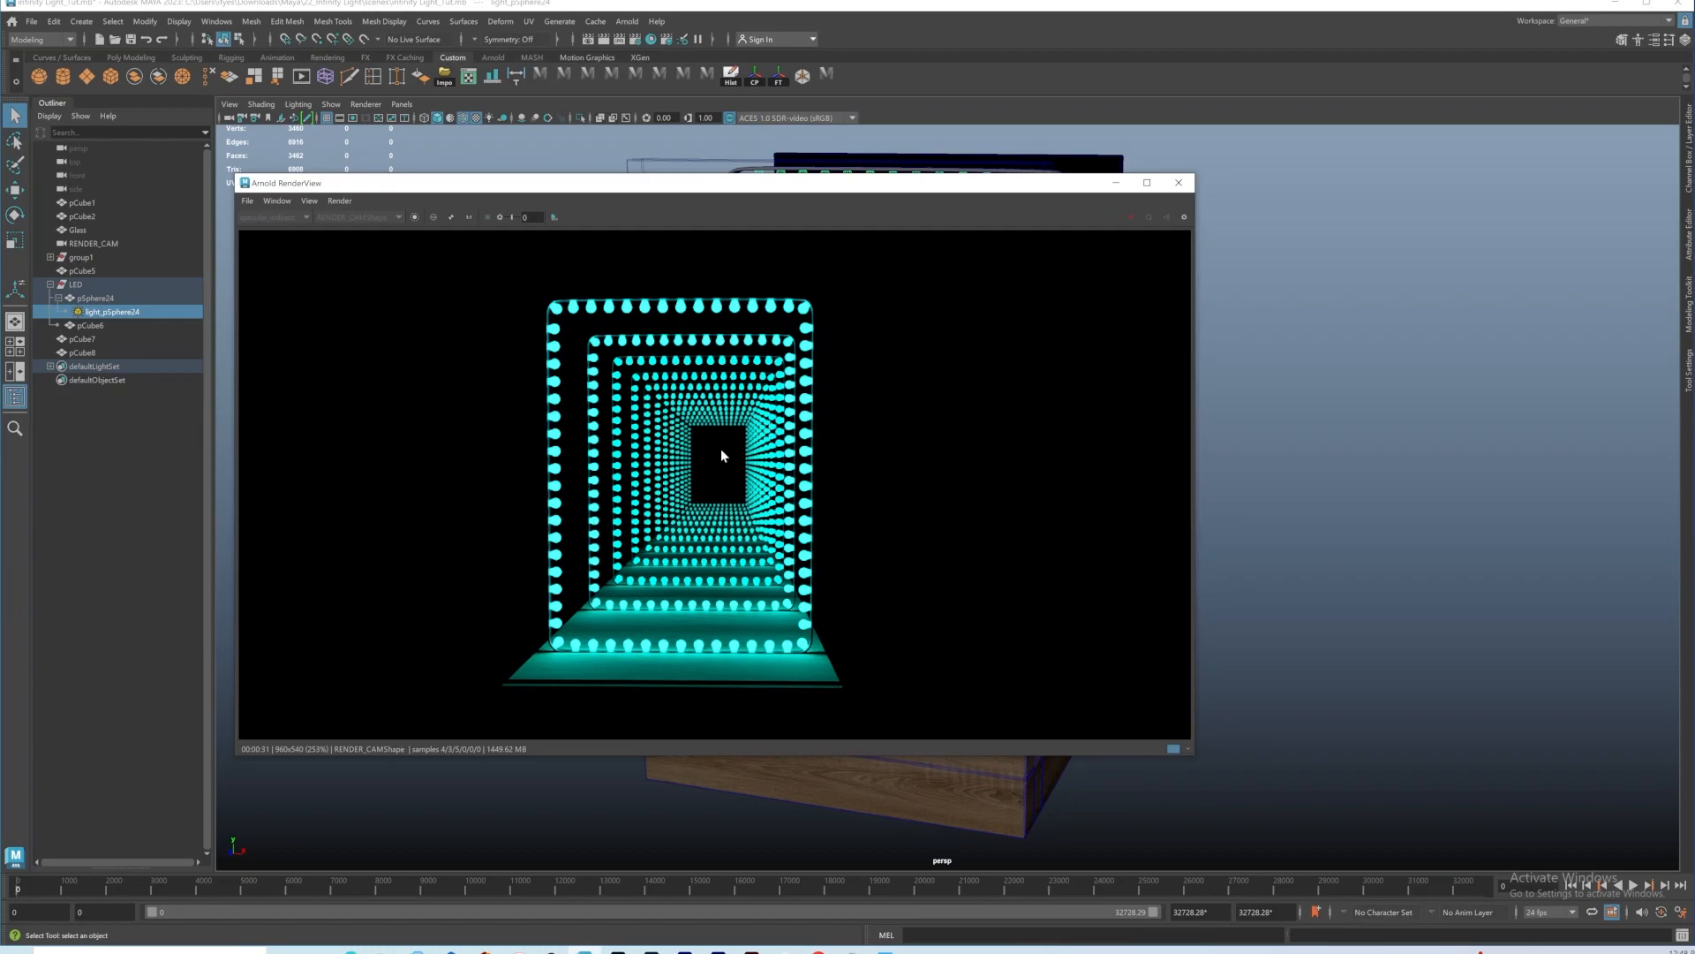
click(635, 40)
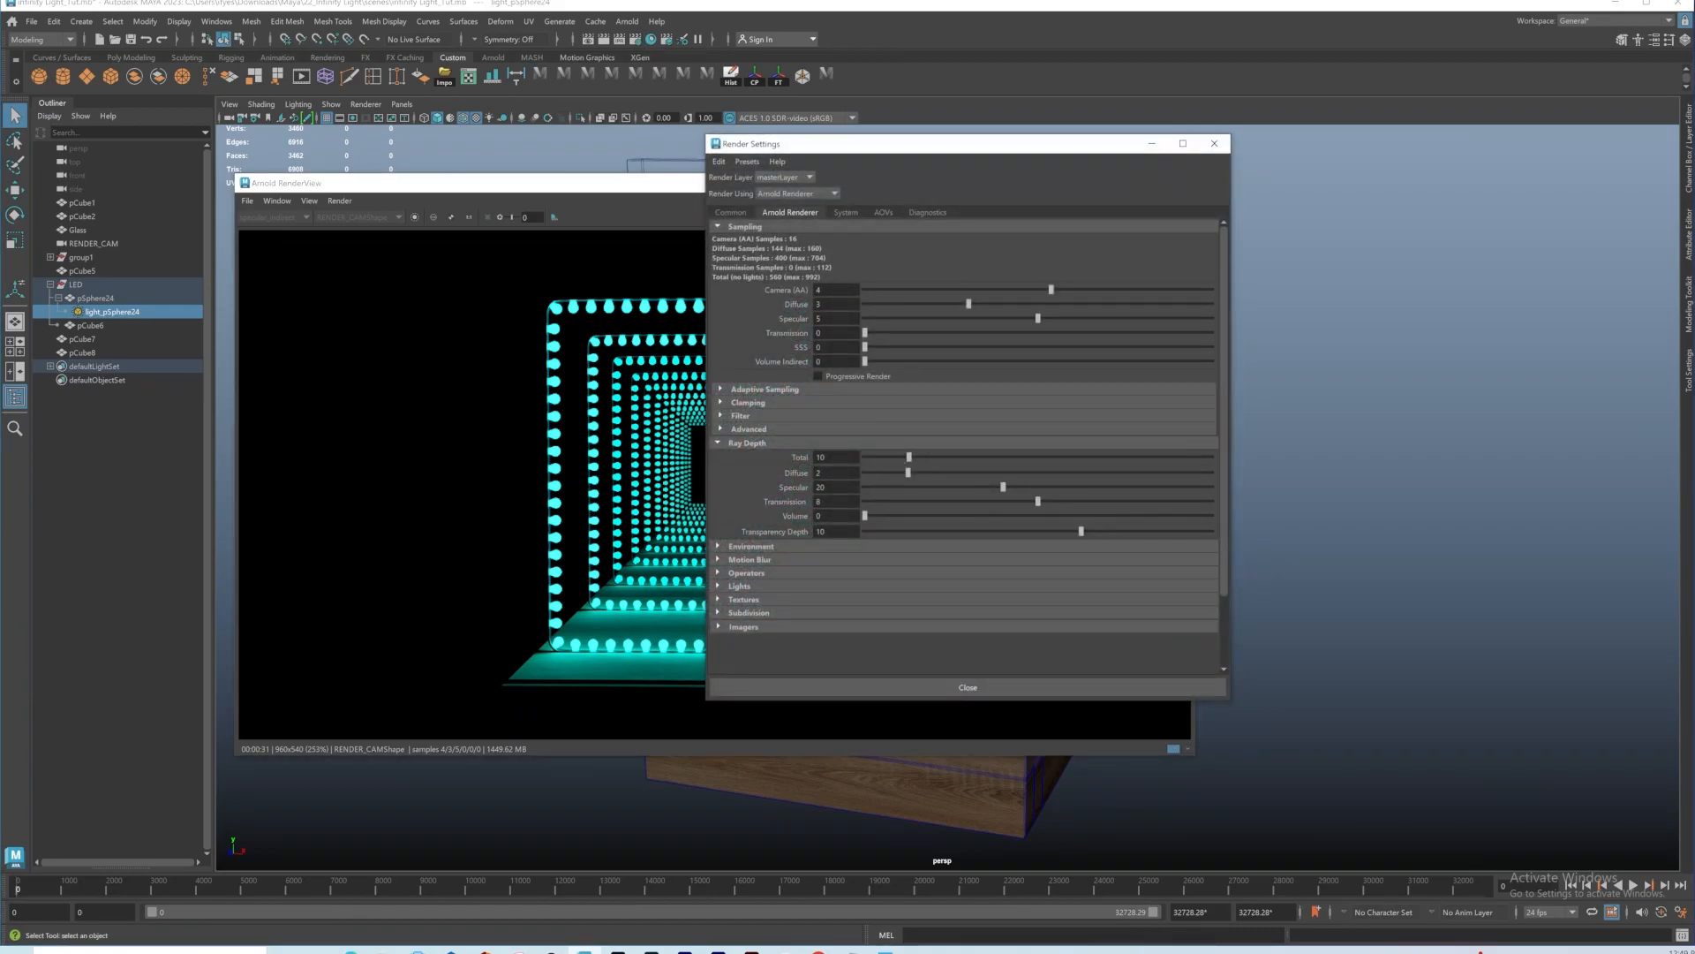
double_click(823, 457)
drag(989, 149, 1216, 284)
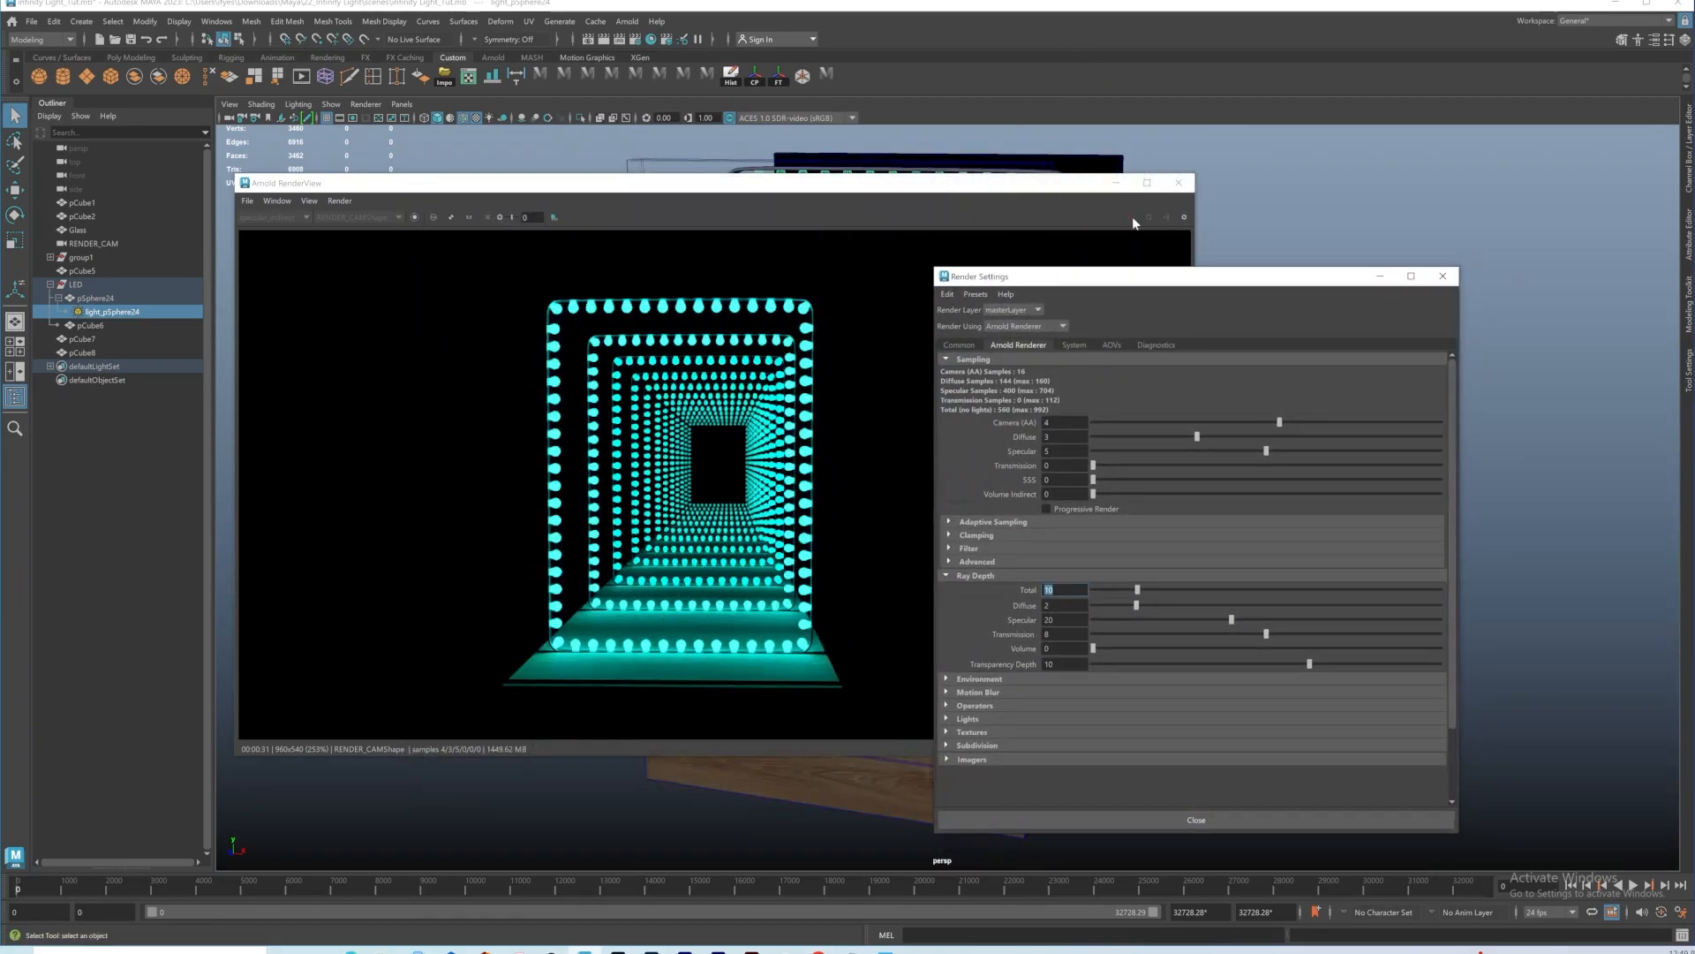
Step: Minimize the render windows, select the front glass panel and examine its placement relative to the bulb frame and the back mirror
click(1380, 276)
click(1117, 183)
alt+drag(981, 400, 893, 414)
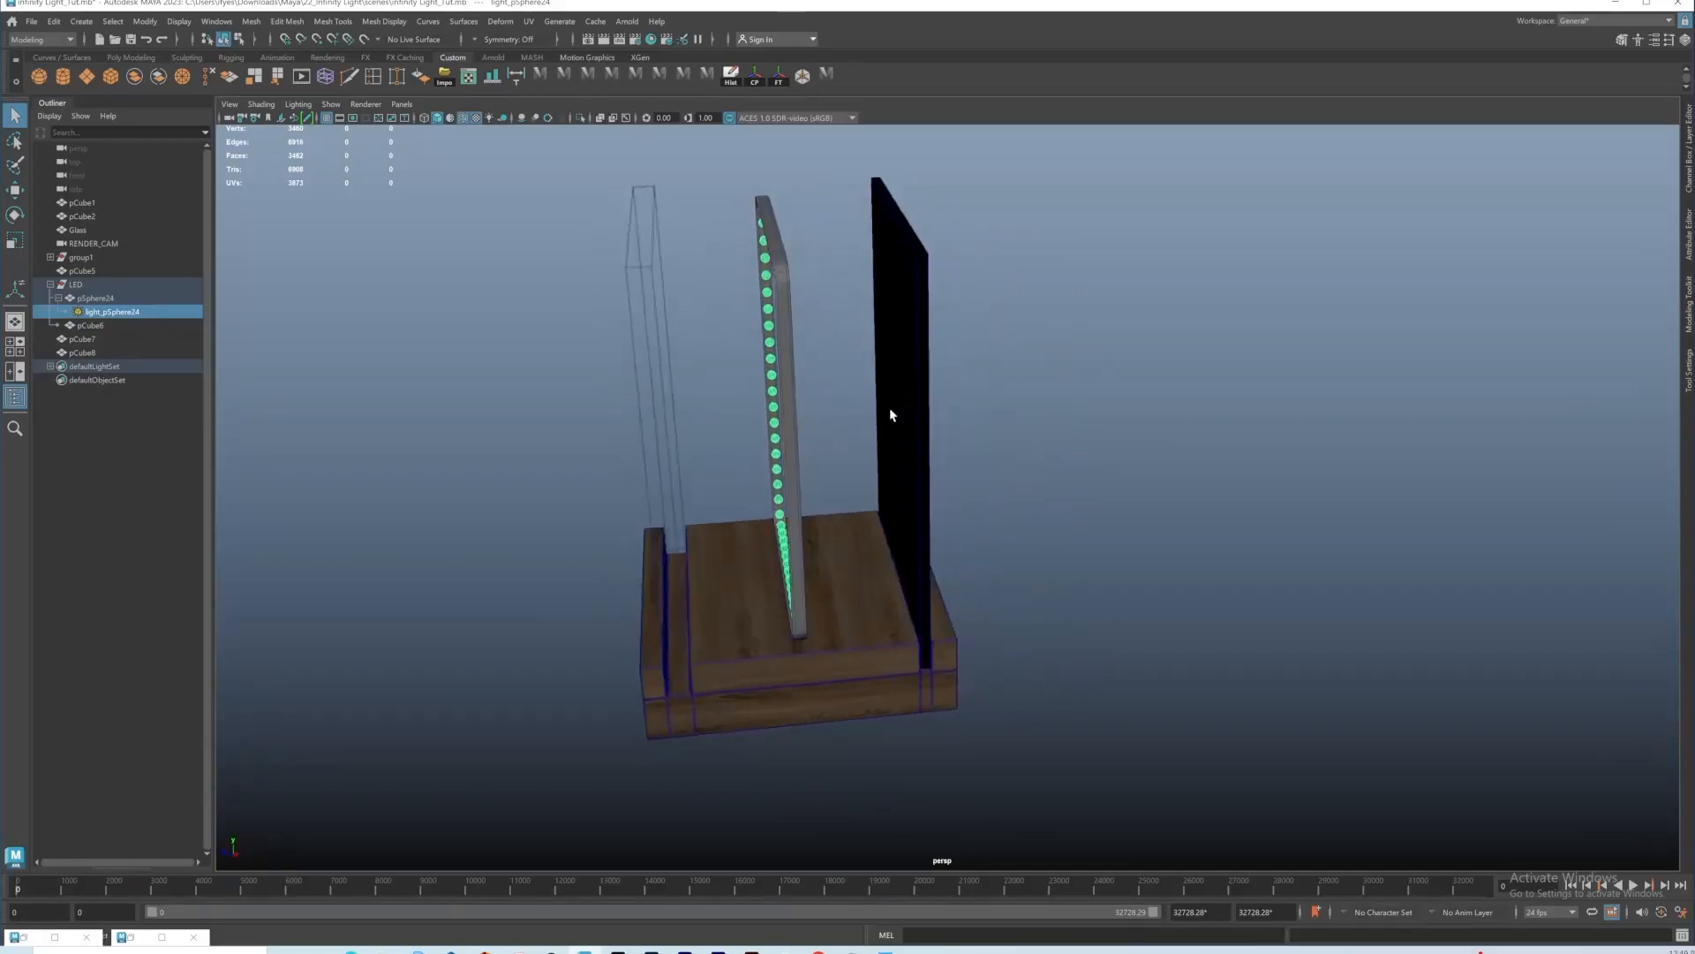
click(622, 247)
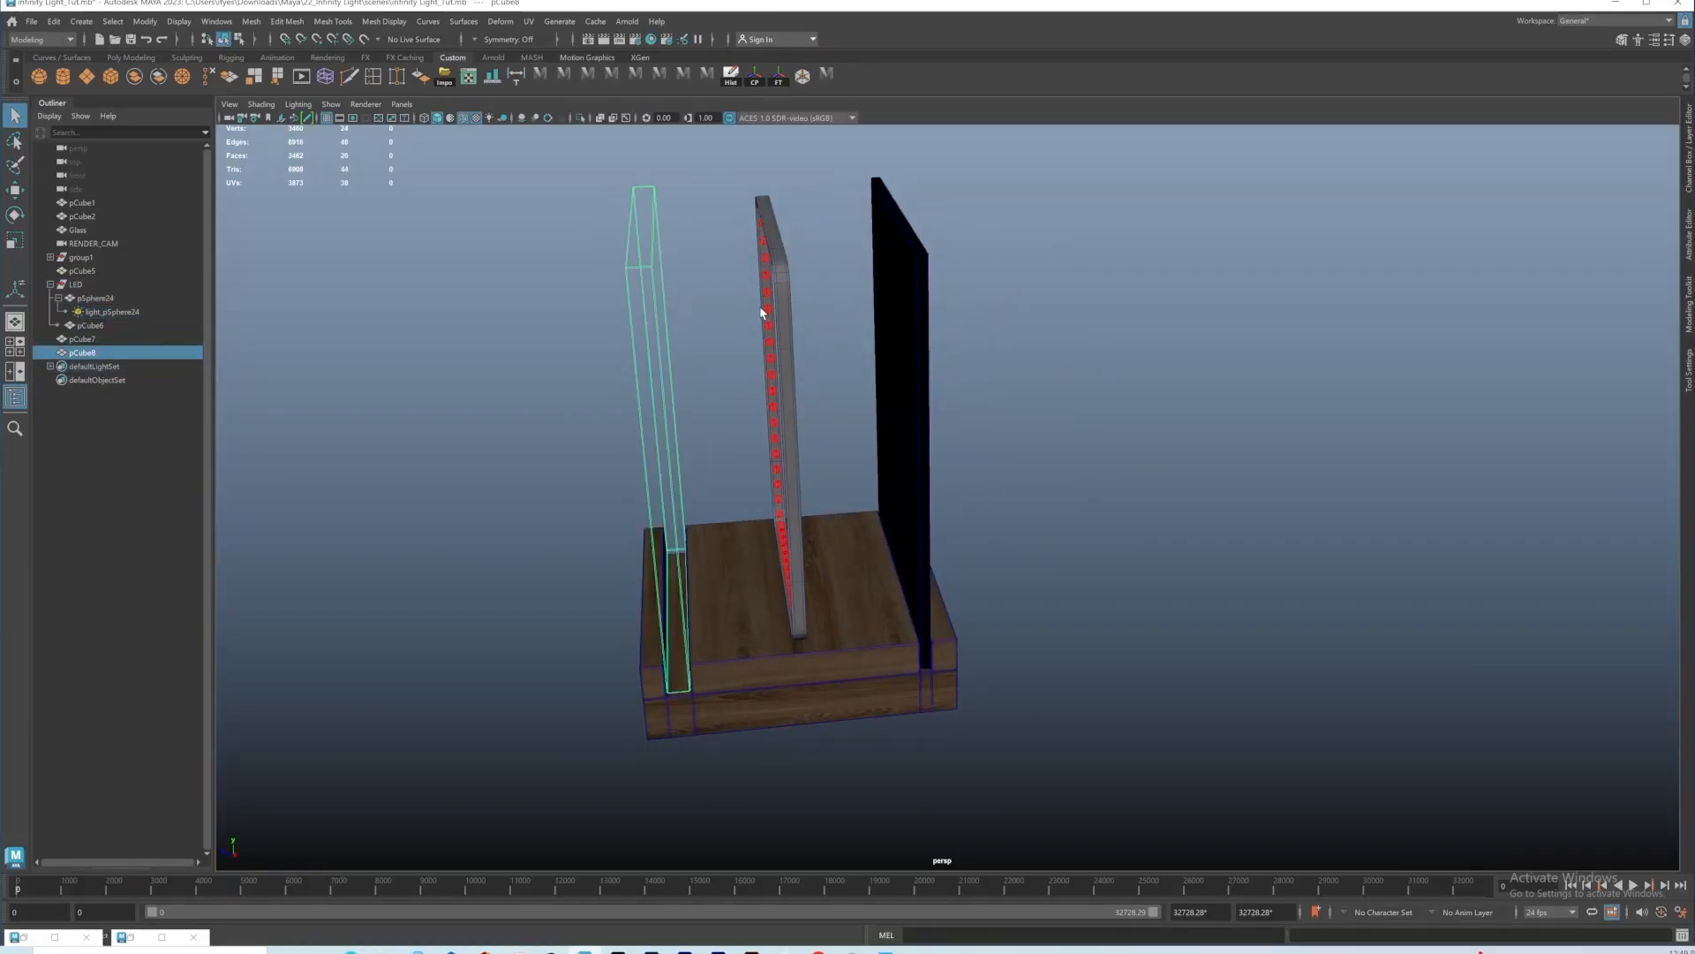
alt+drag(742, 397, 755, 404)
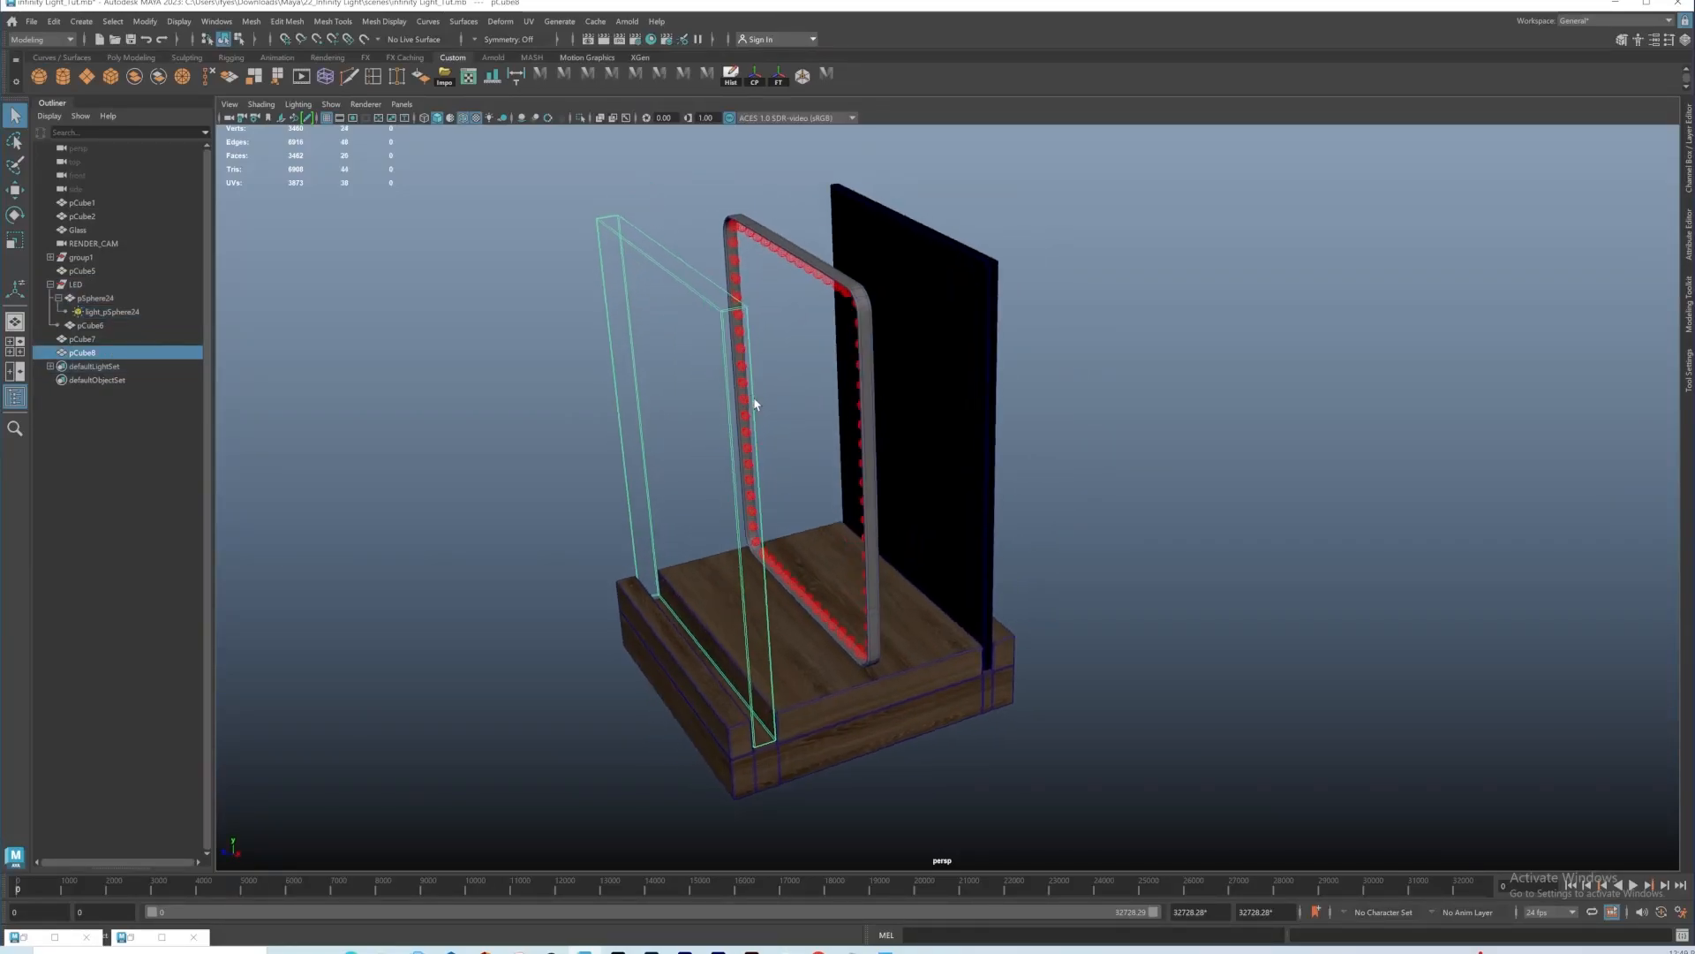
alt+drag(733, 279, 745, 350)
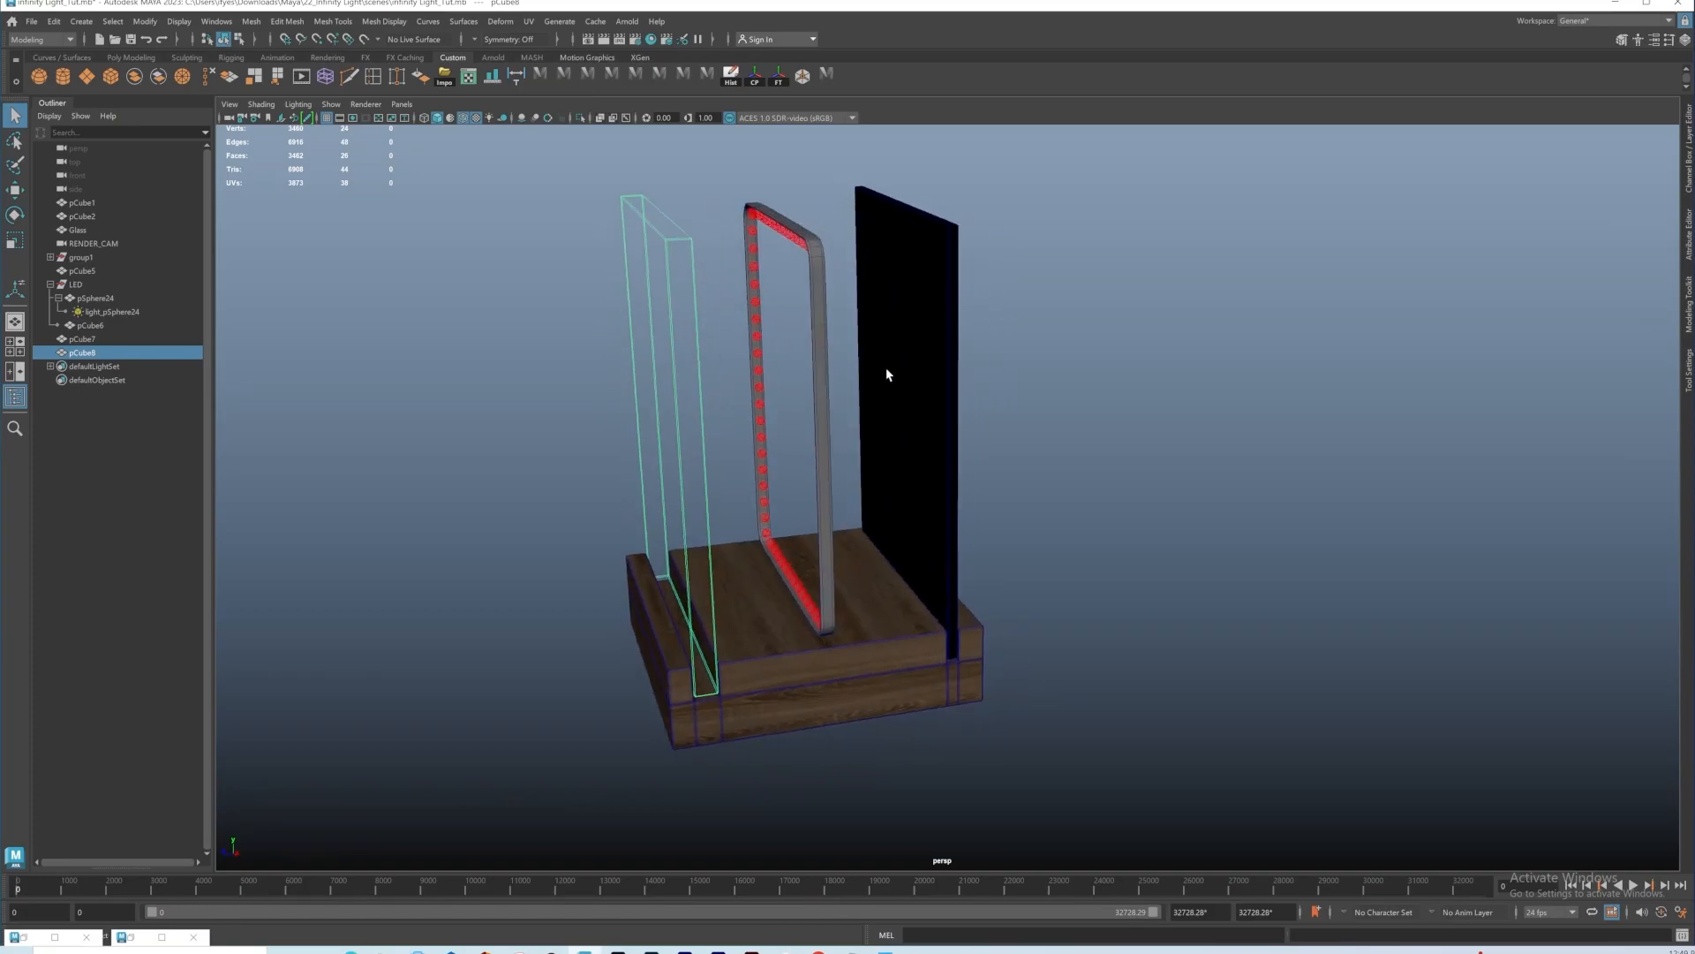
Step: Face the front of the infinity mirror straight on in the persp view and bring up the Arnold RenderView
alt+drag(705, 559, 913, 449)
alt+drag(919, 452, 998, 531)
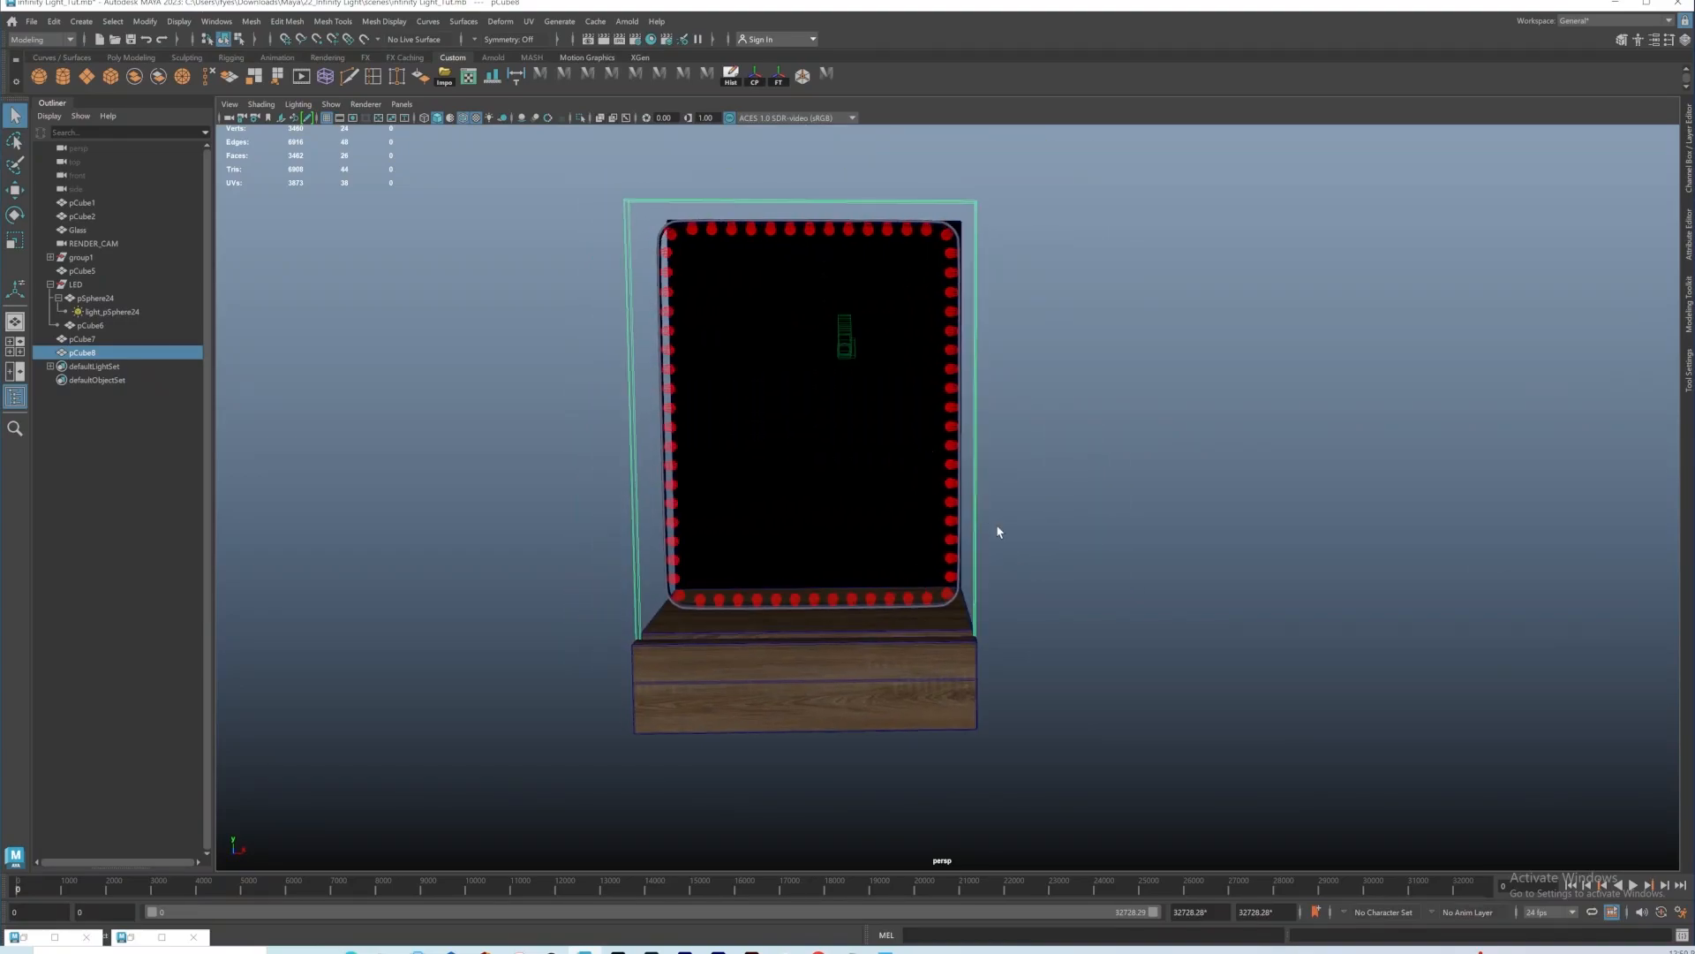
alt+middle_drag(904, 495, 977, 446)
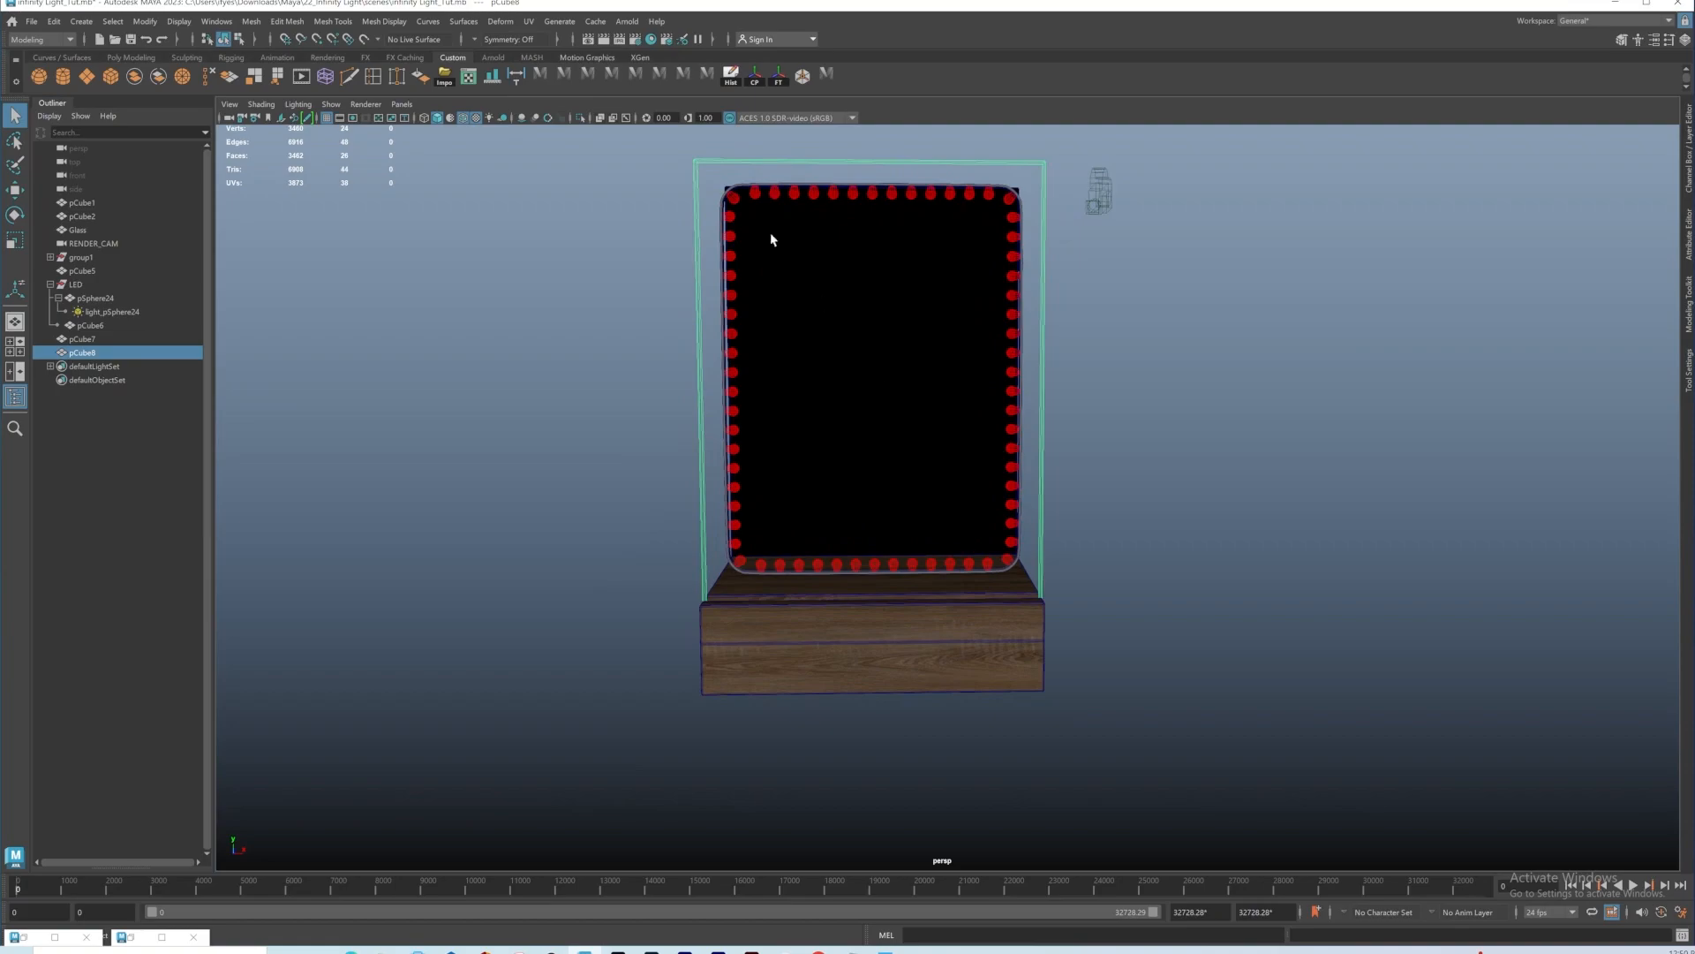
click(627, 21)
click(642, 64)
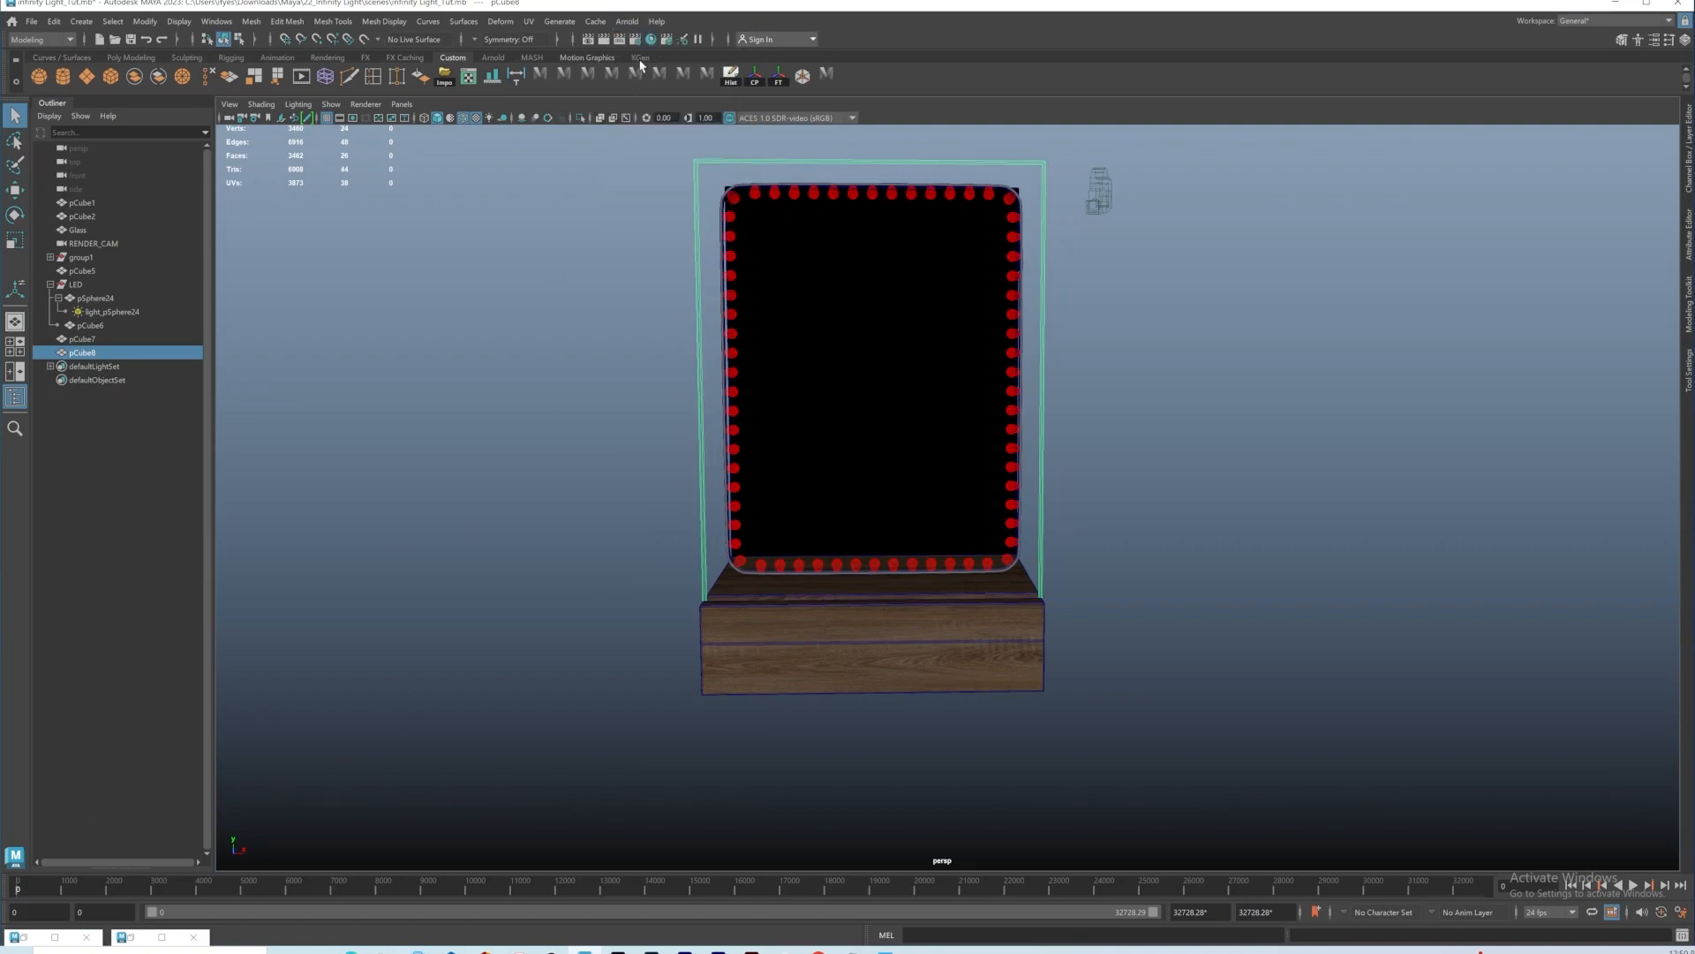